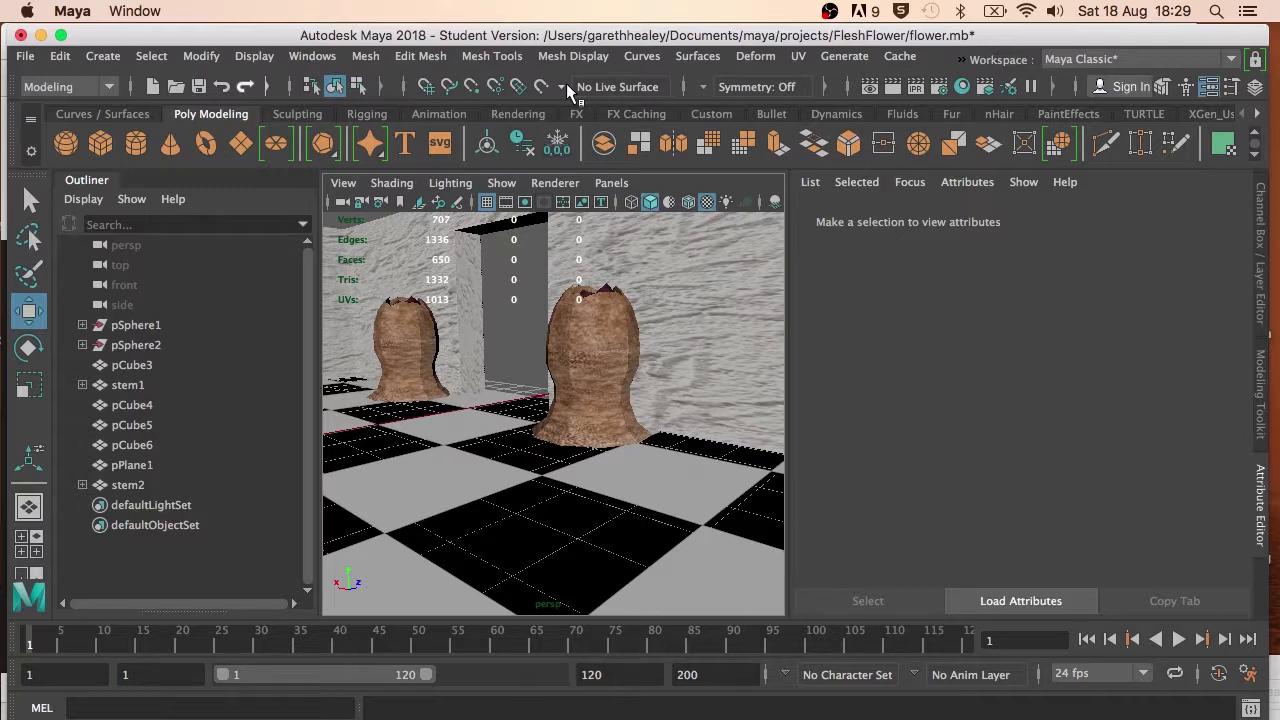
Frame the shell of the nearer flower and look over both flowers and the surrounding tiled room
click(607, 317)
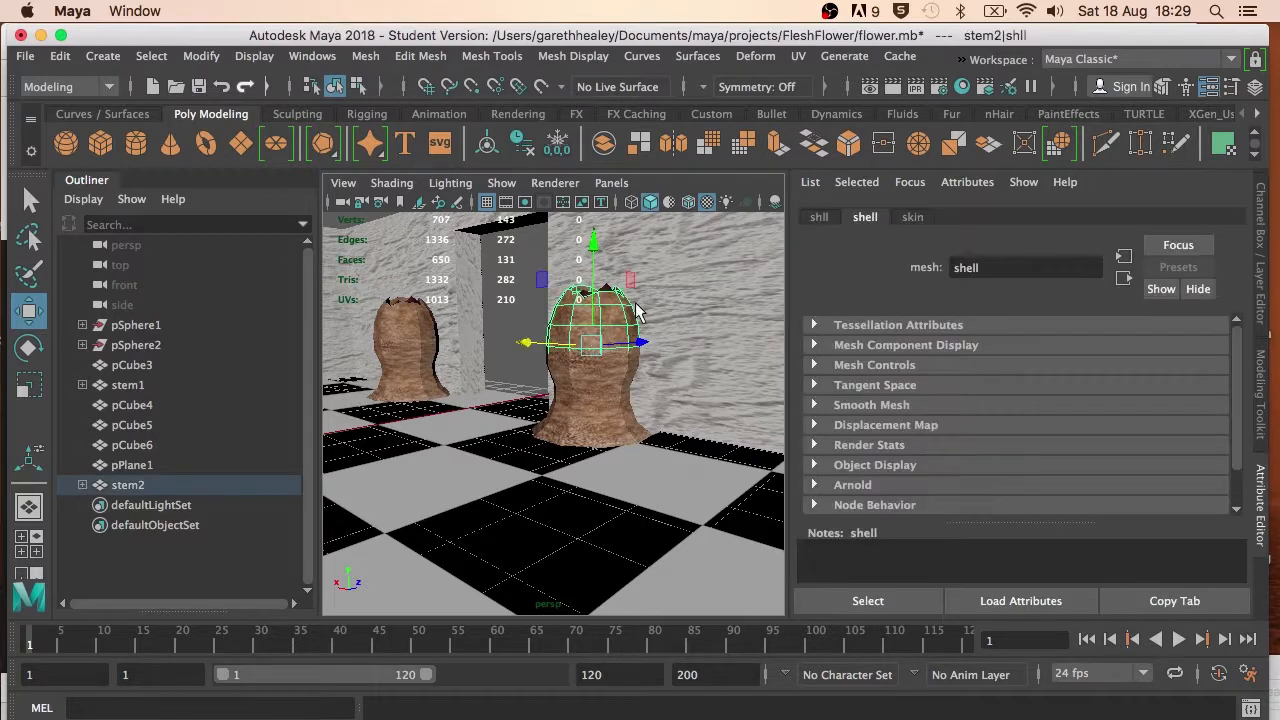
key(f)
alt+drag(607, 317, 409, 314)
scroll(409, 314, down, 5)
click(403, 348)
scroll(423, 340, down, 5)
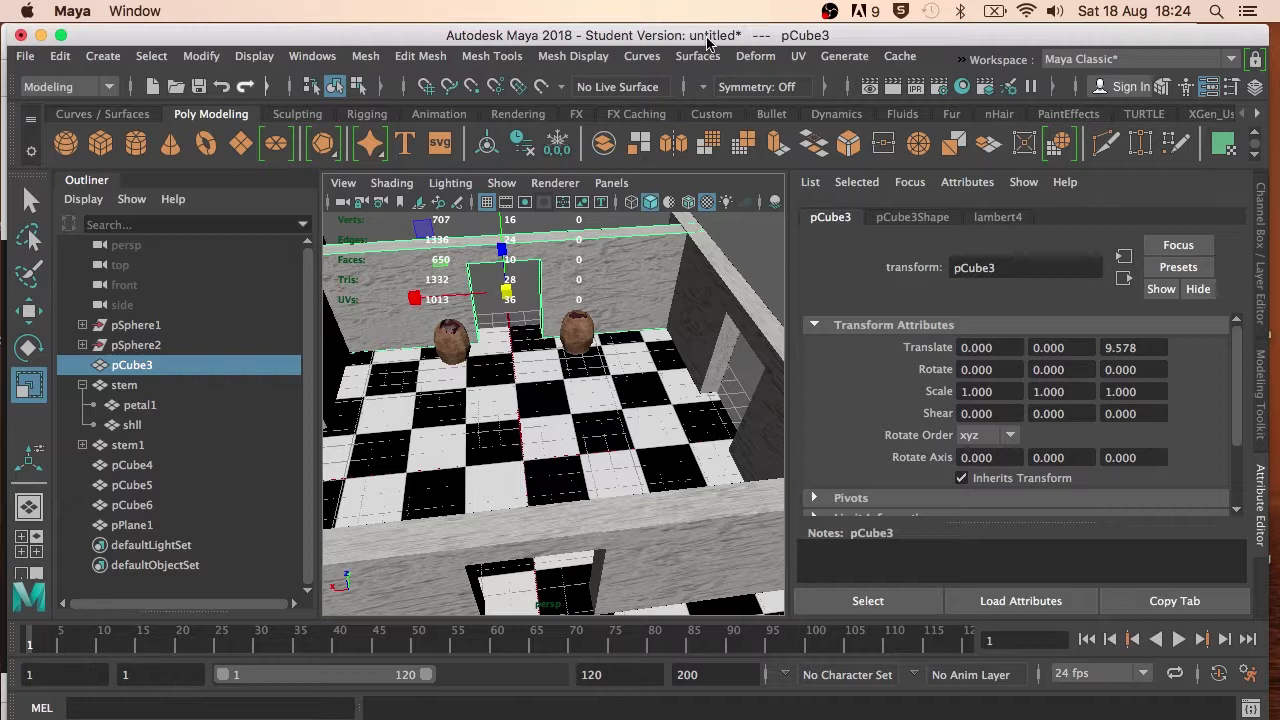
Start saving the scene and create a new folder named FleshFlower in the Maya projects directory
key(super+s)
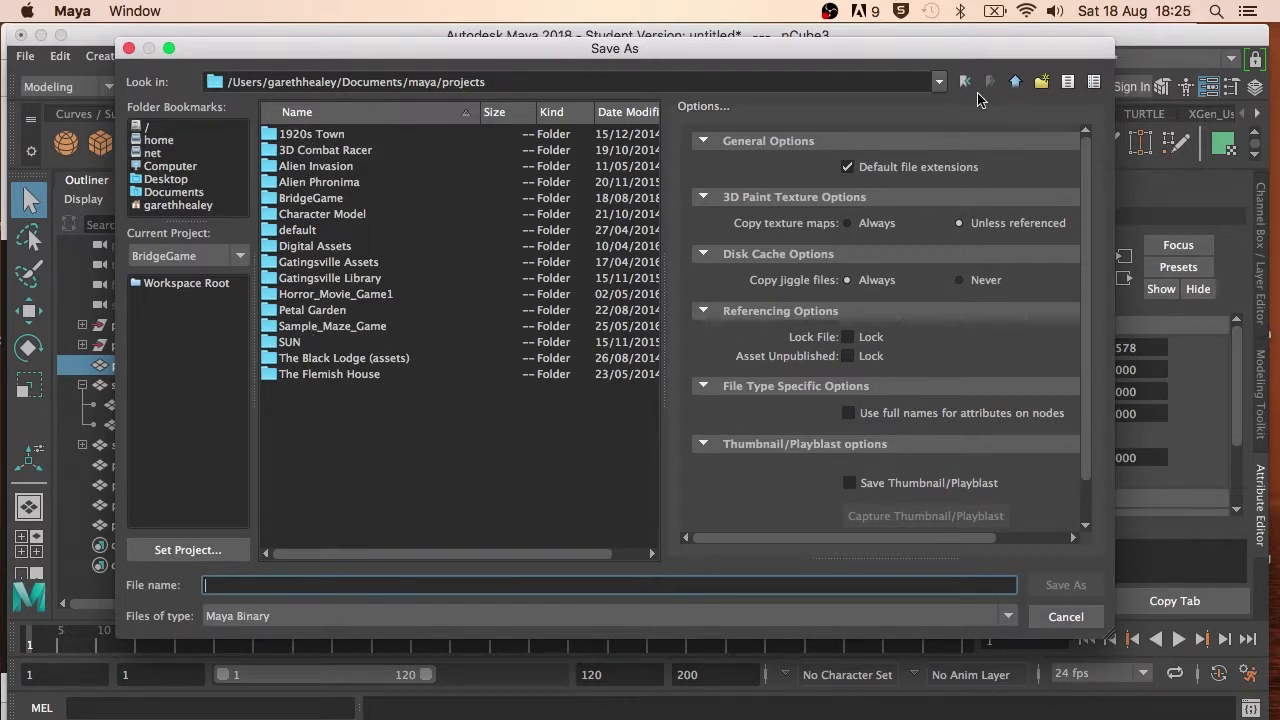
click(1041, 82)
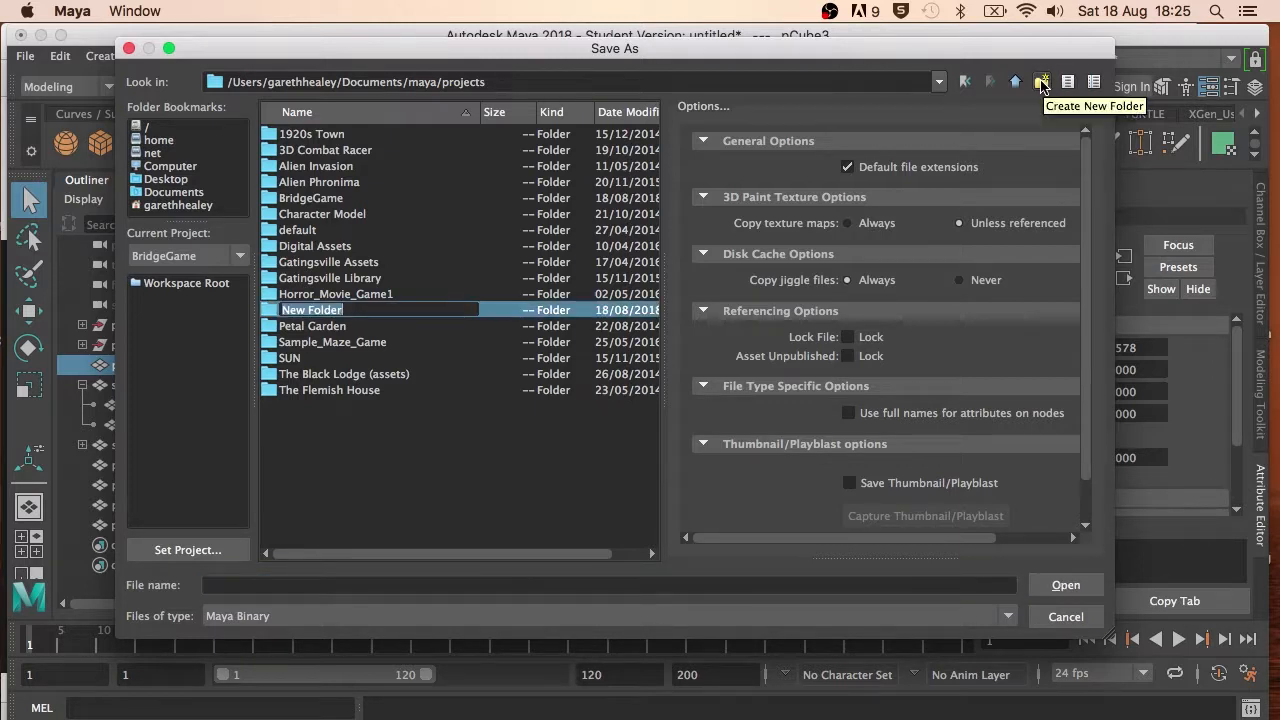
text(Fles)
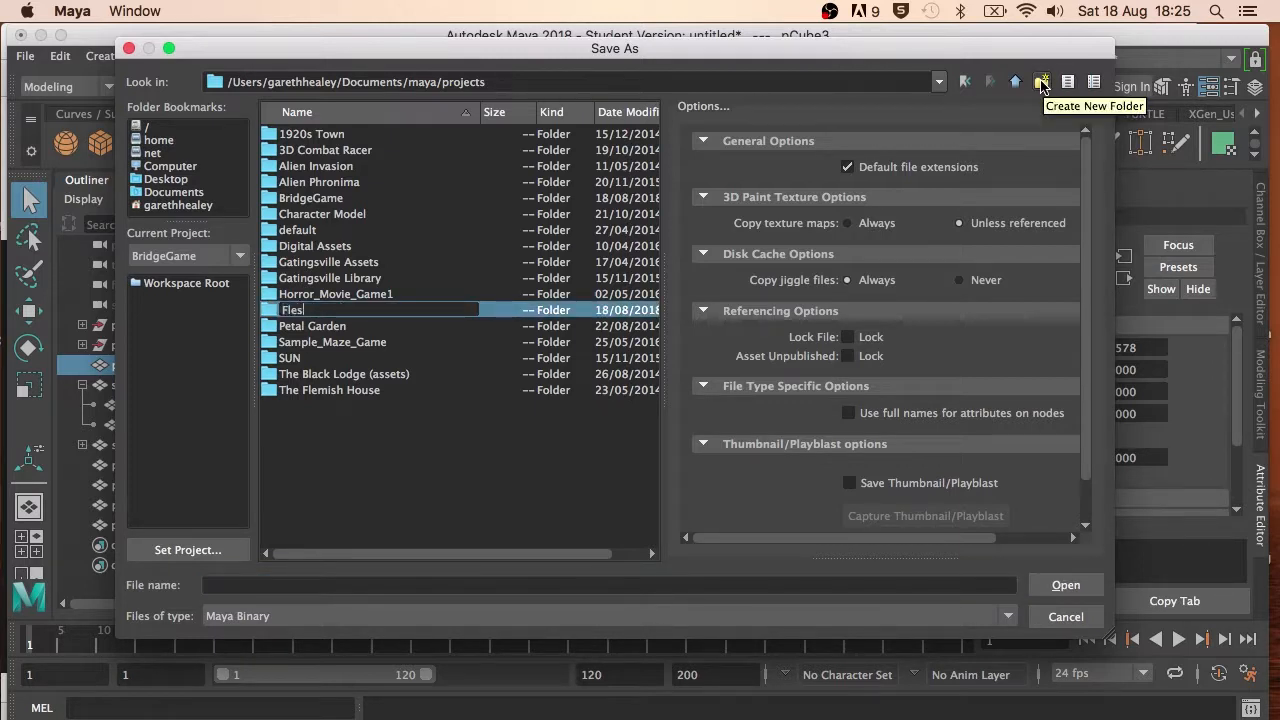
text(hFlower)
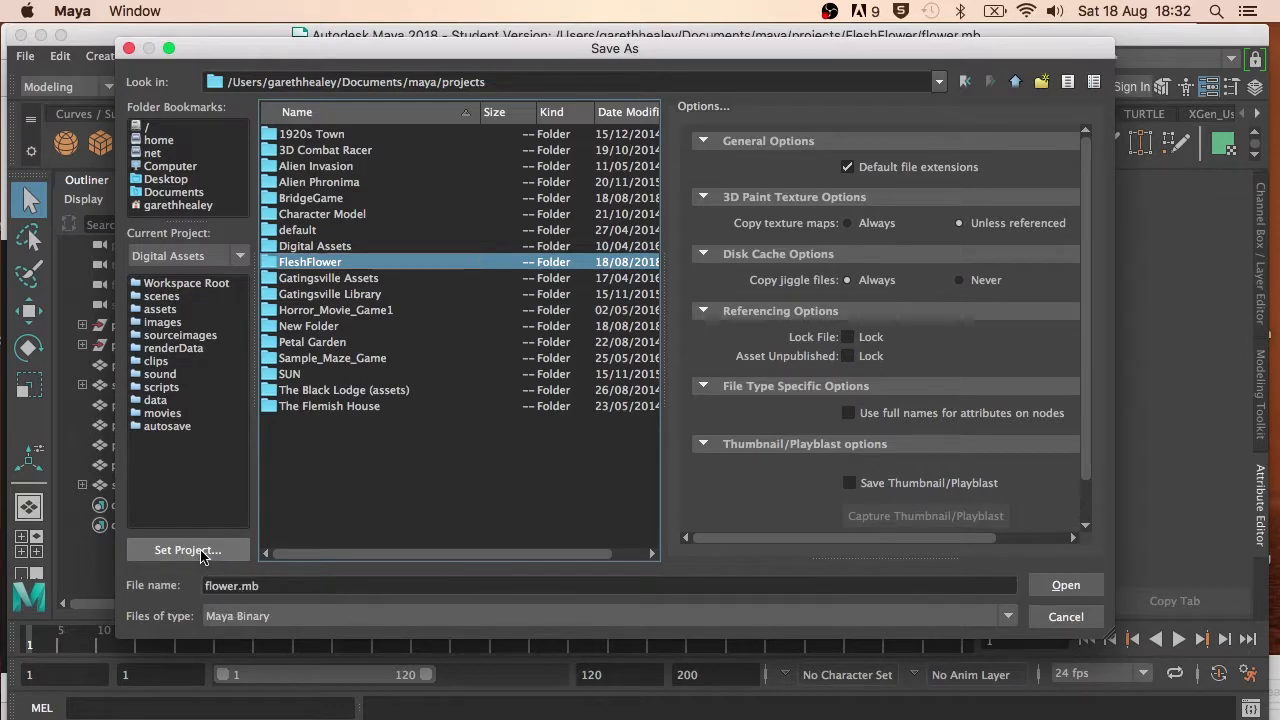
Set FleshFlower as the current project with a default workspace, and decline replacing the existing flower.mb
click(188, 550)
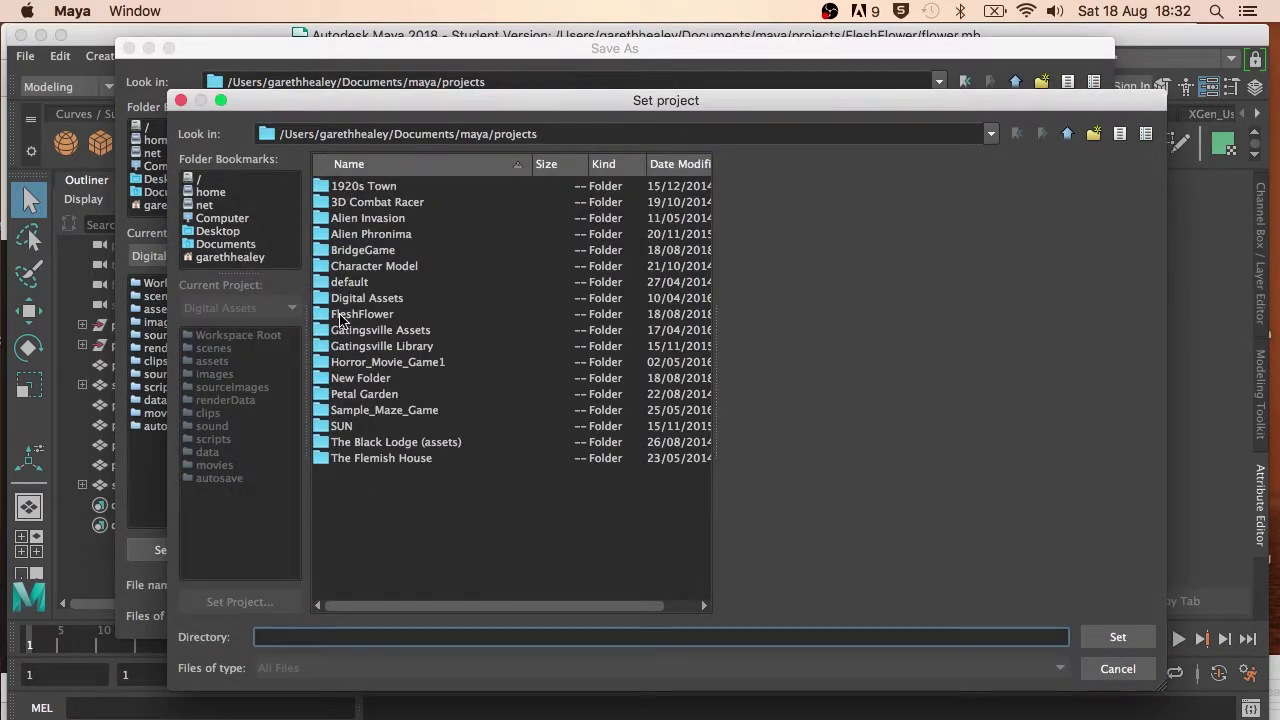
click(345, 314)
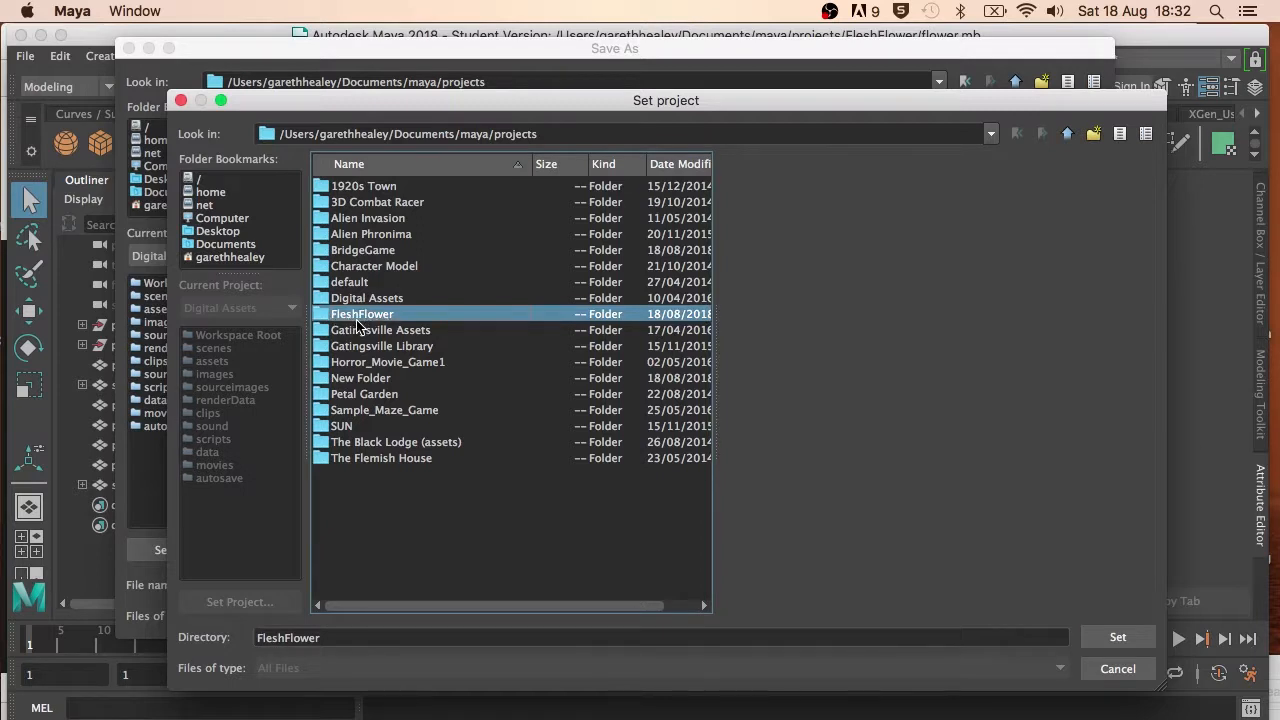
click(1121, 638)
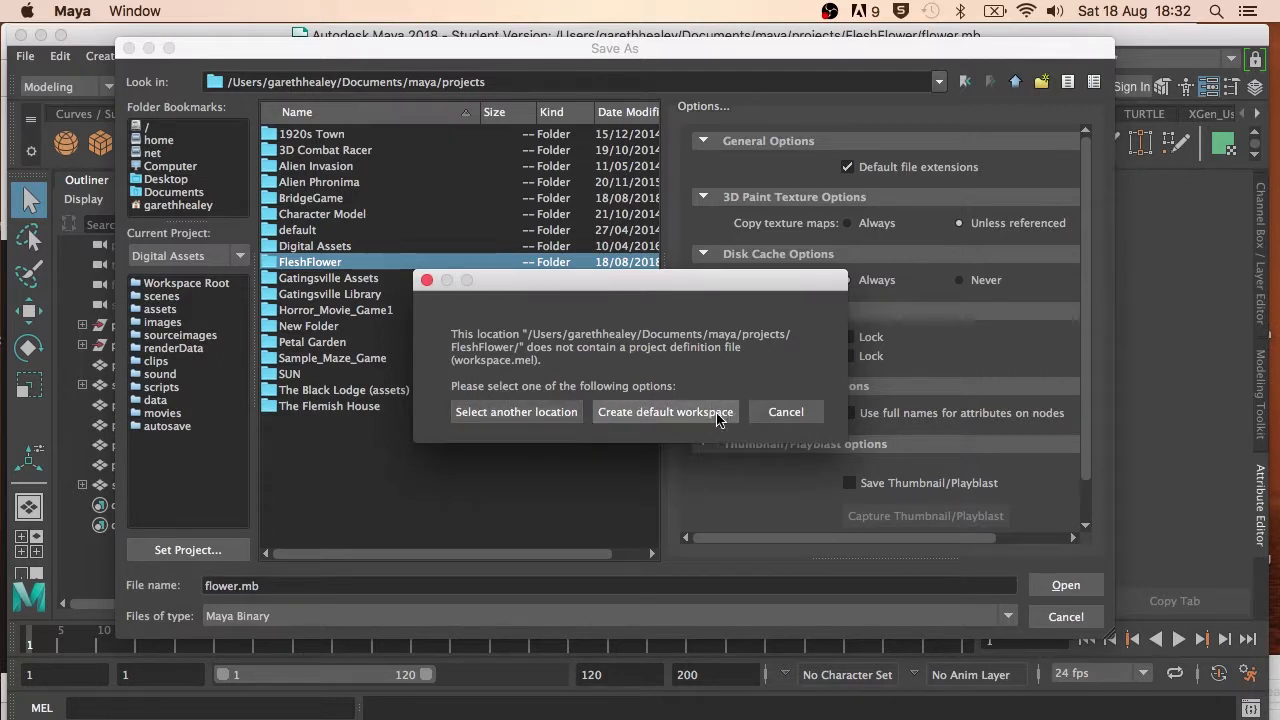
click(655, 414)
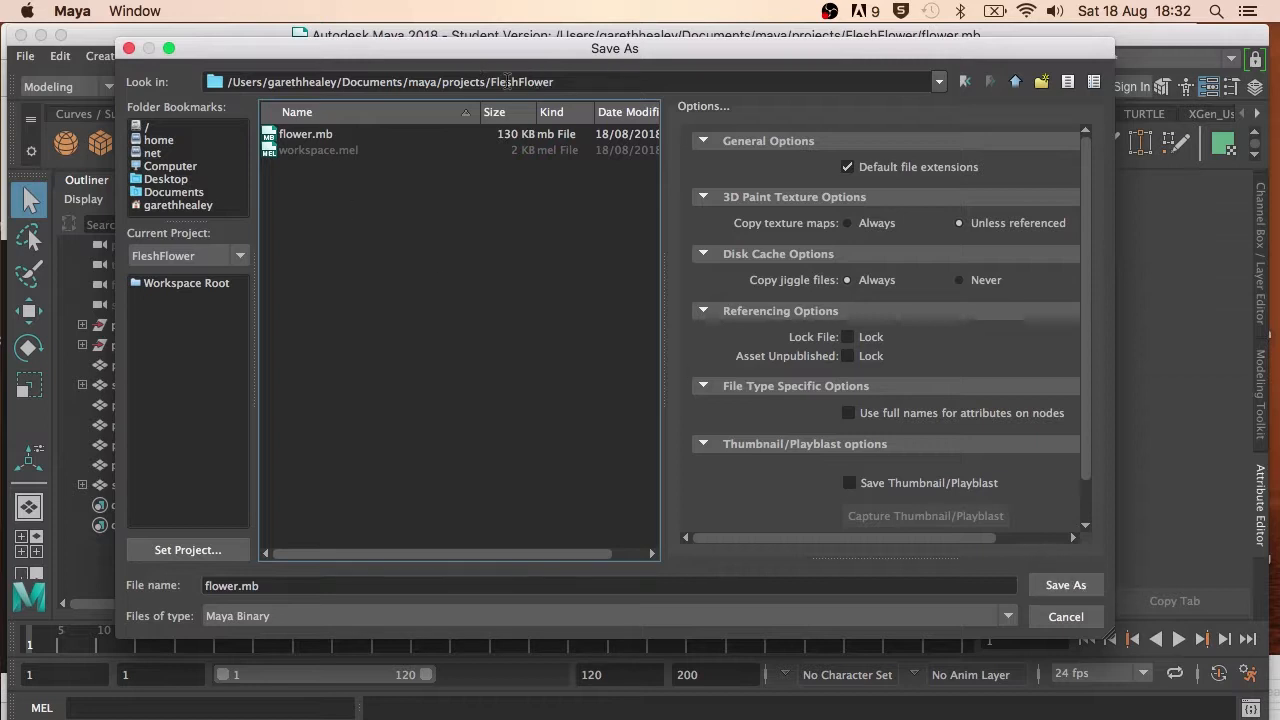
click(1068, 586)
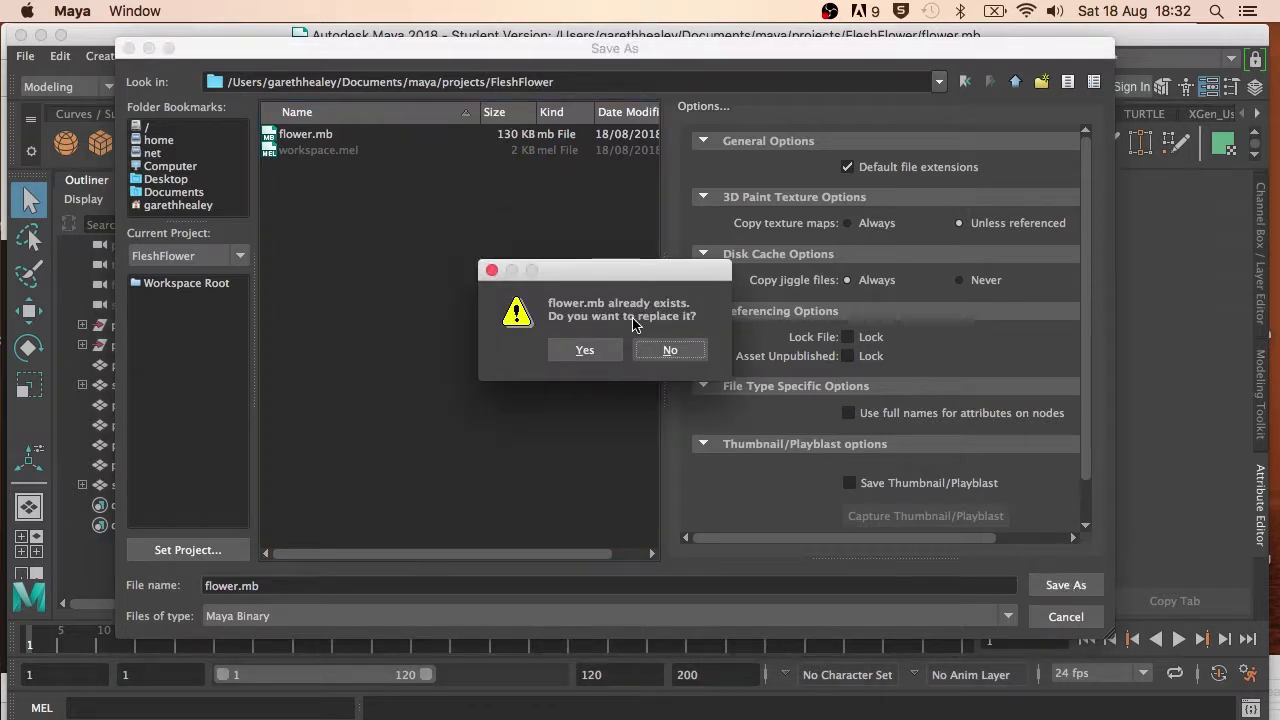
click(668, 351)
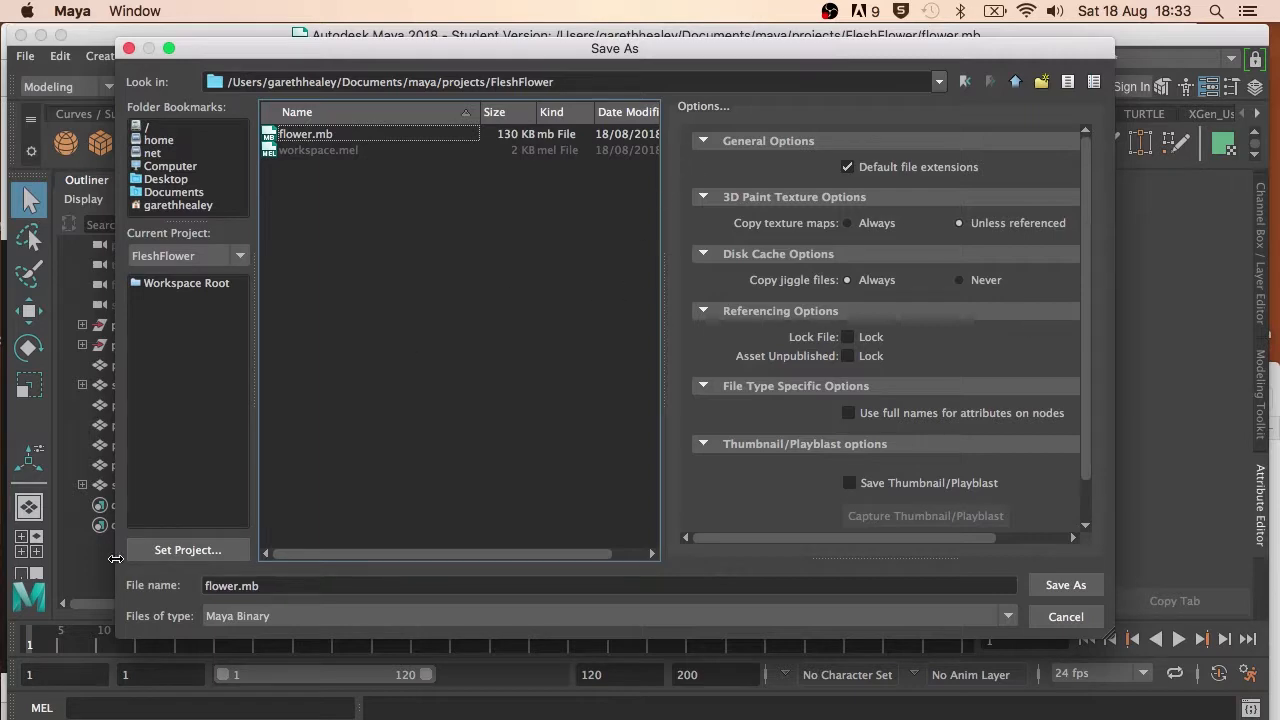
In Finder, move the texture images from flesh.png through sin.jpg out of the BridgeGame folder into the FleshFlower folder
click(80, 718)
drag(690, 399, 409, 177)
click(547, 428)
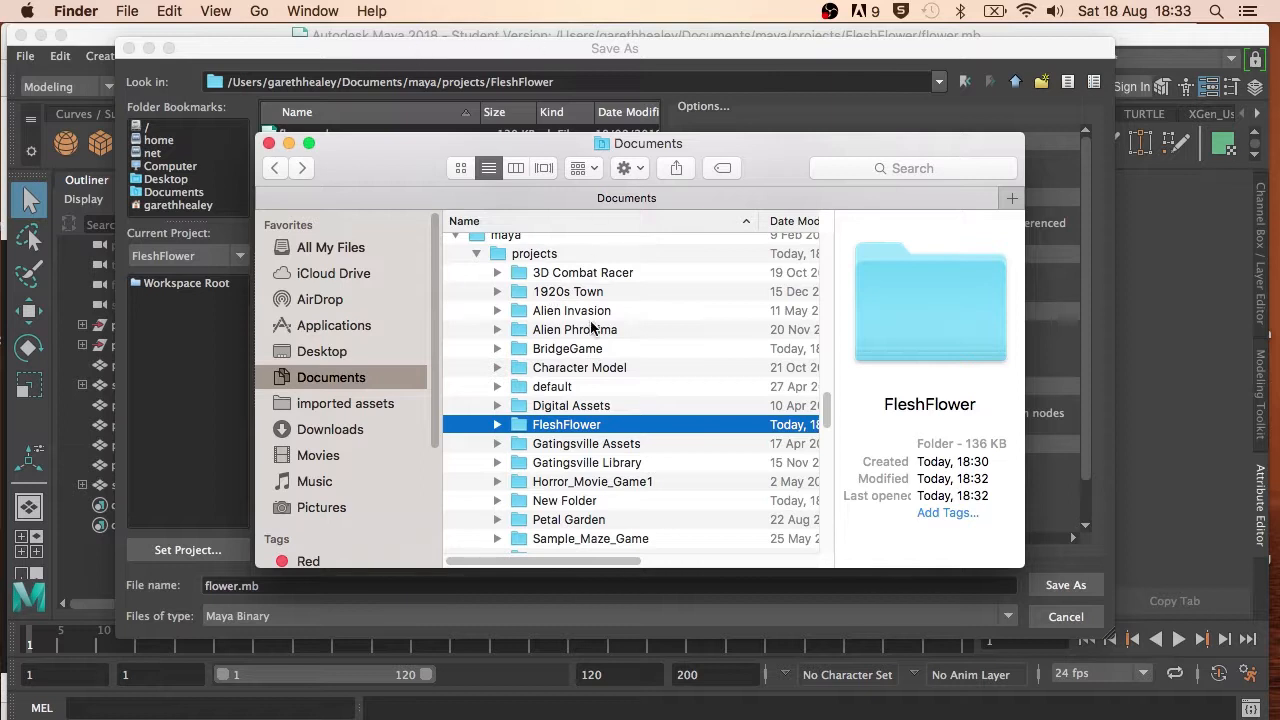
click(497, 348)
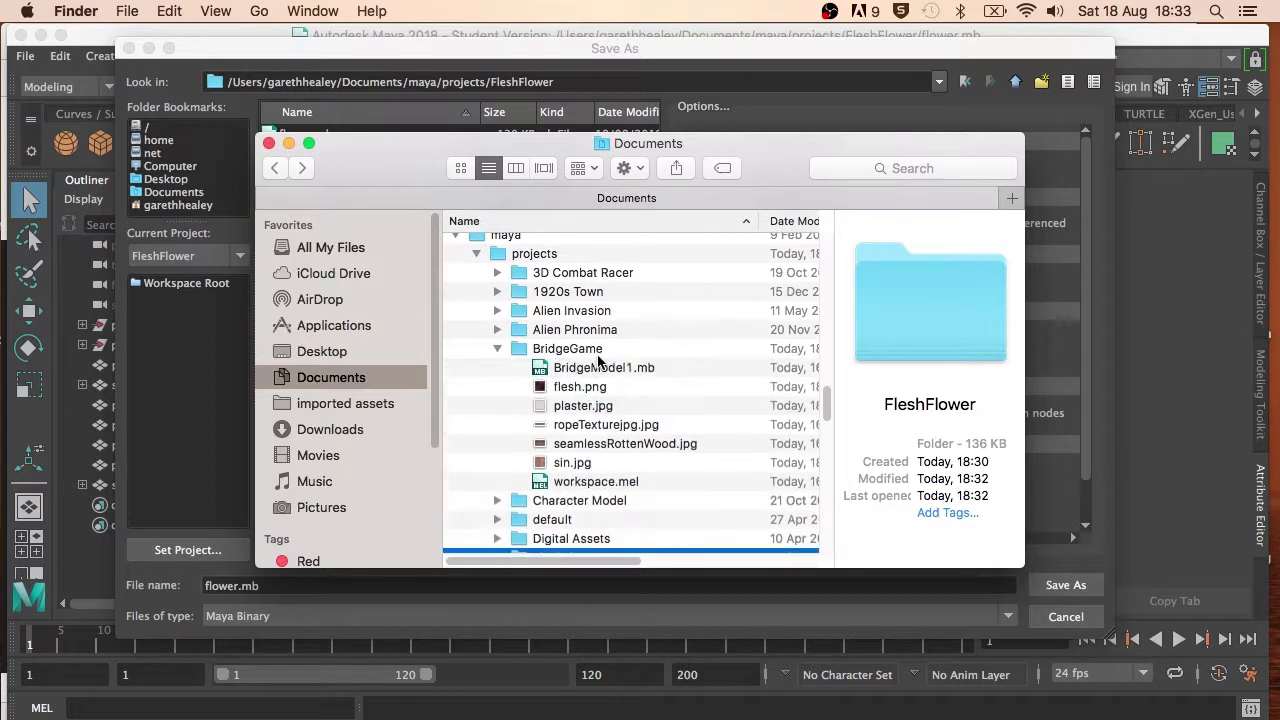
click(581, 391)
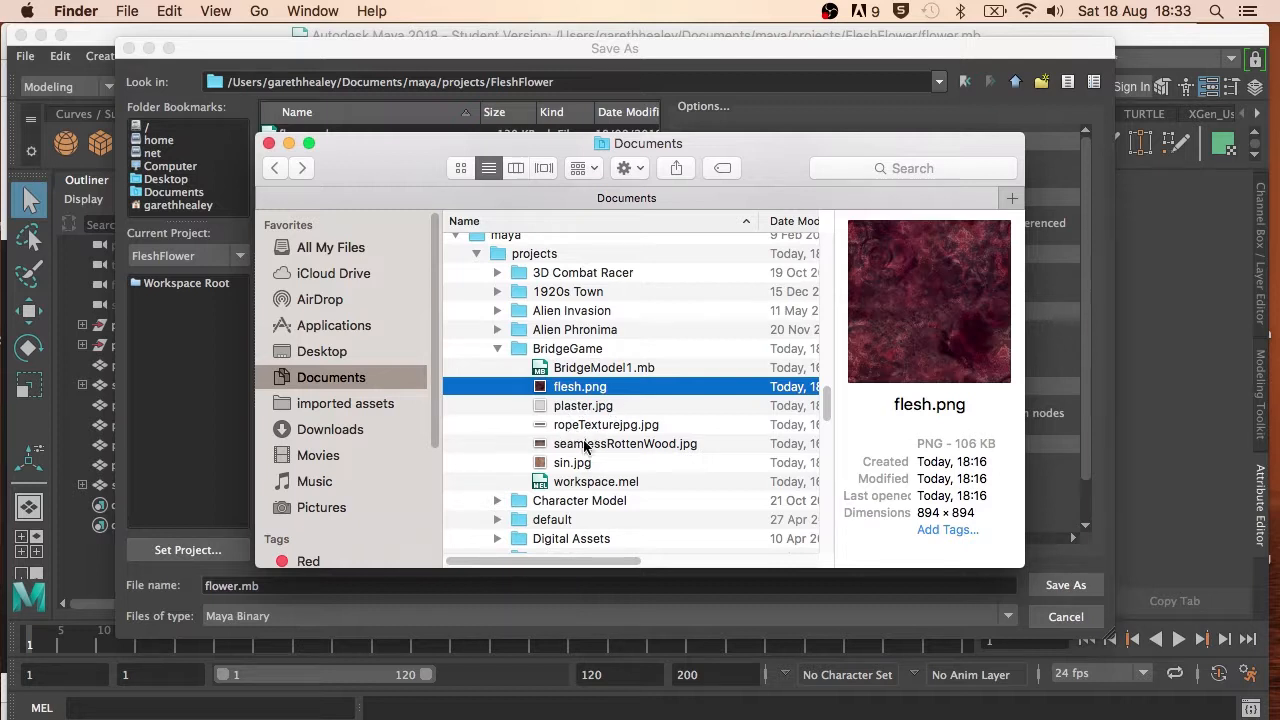
shift+click(565, 467)
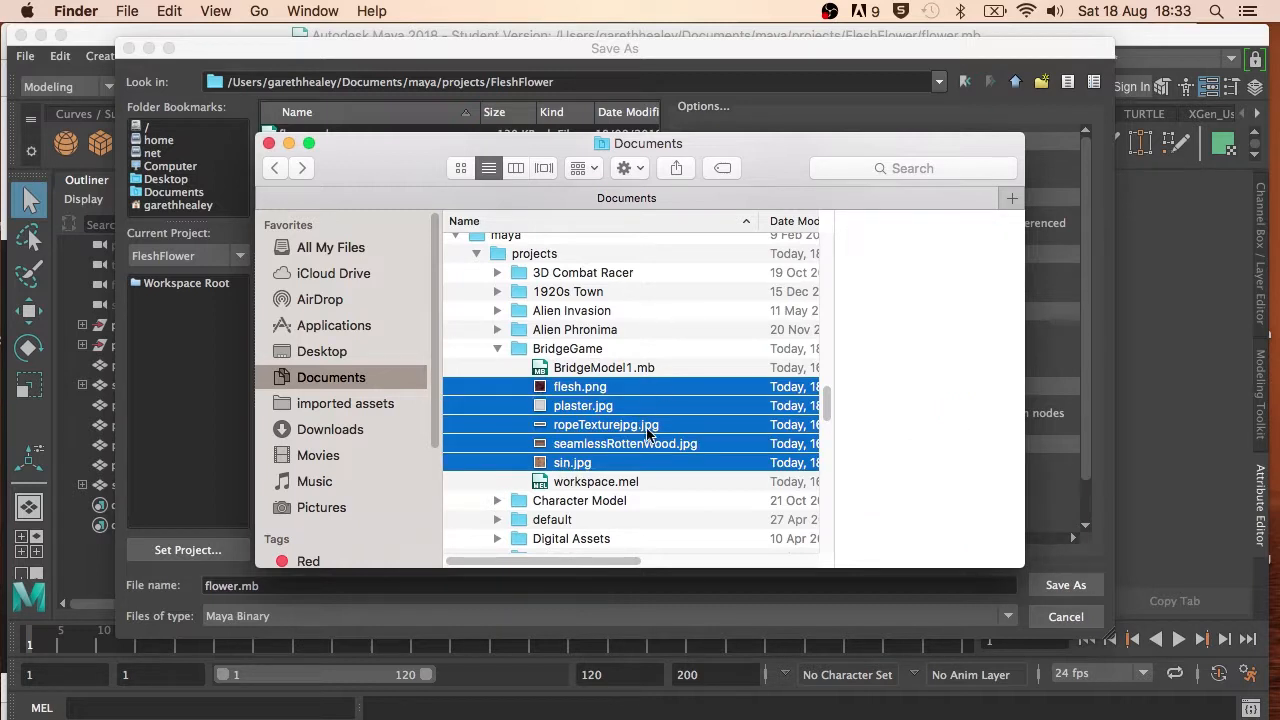
scroll(648, 434, down, 2)
drag(548, 371, 521, 530)
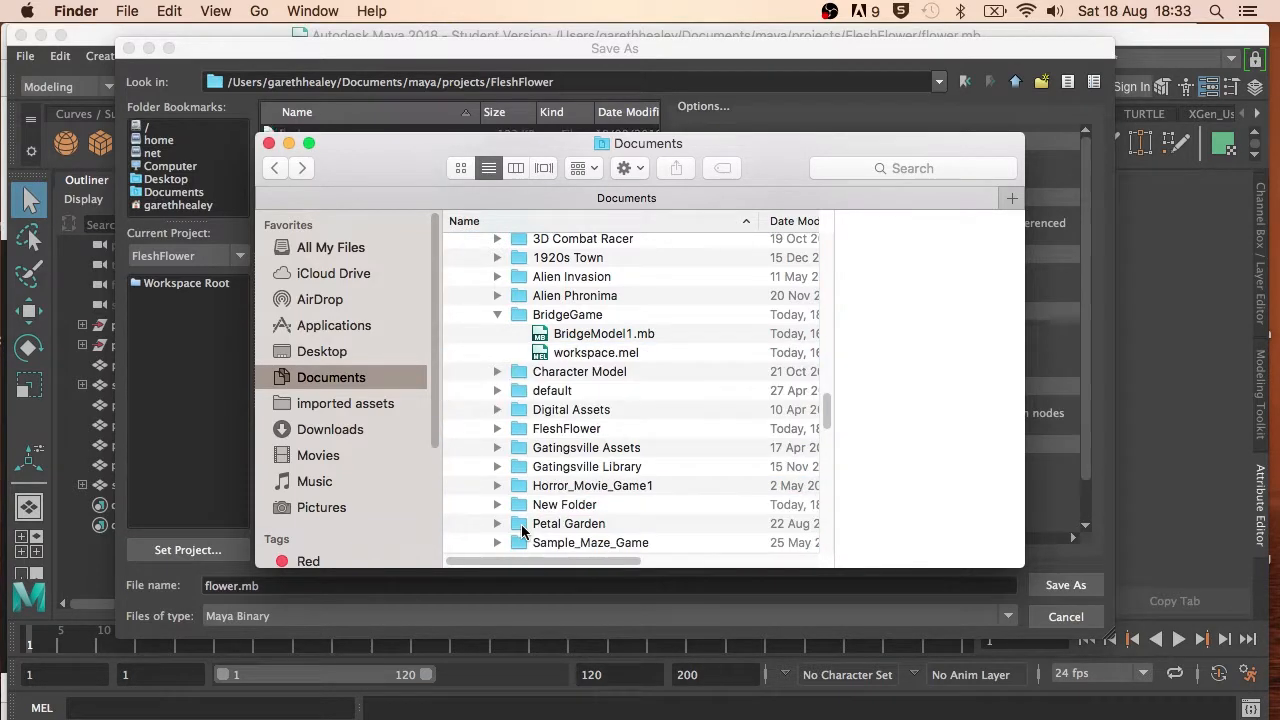
Examine the FleshFlower folder's contents, previewing flower.mb and each of the moved texture images
click(497, 428)
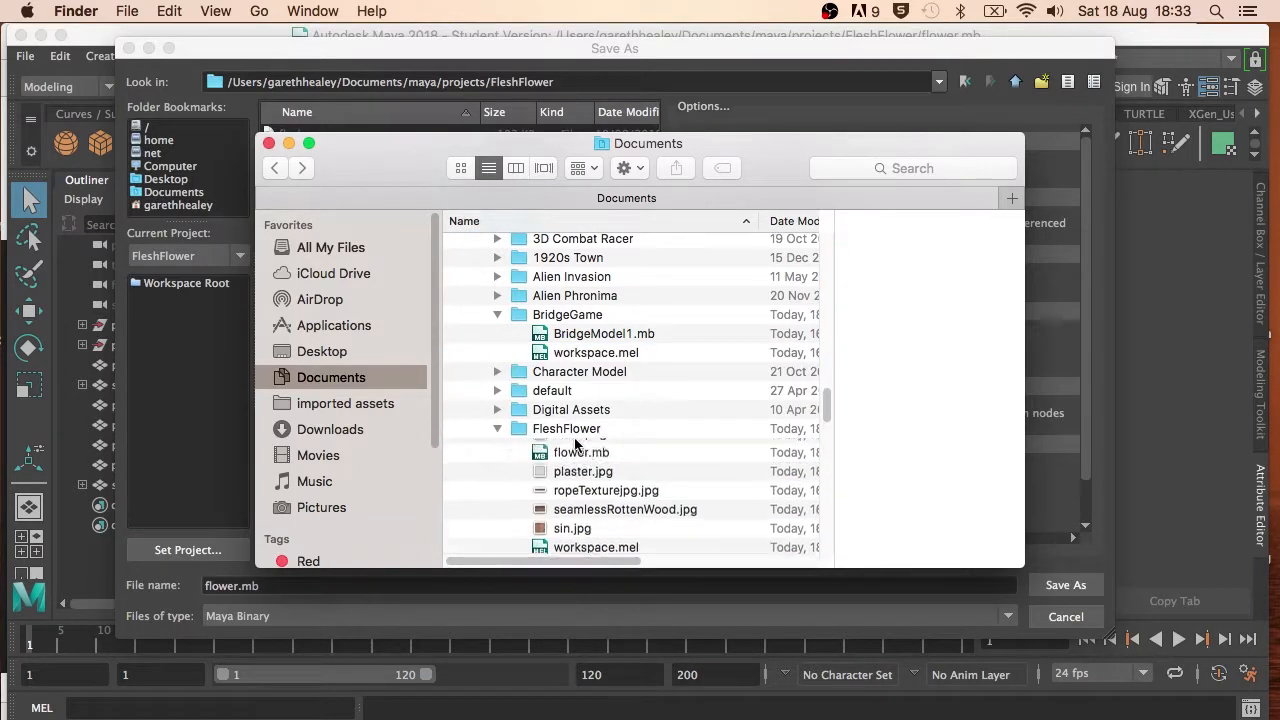
scroll(560, 440, down, 2)
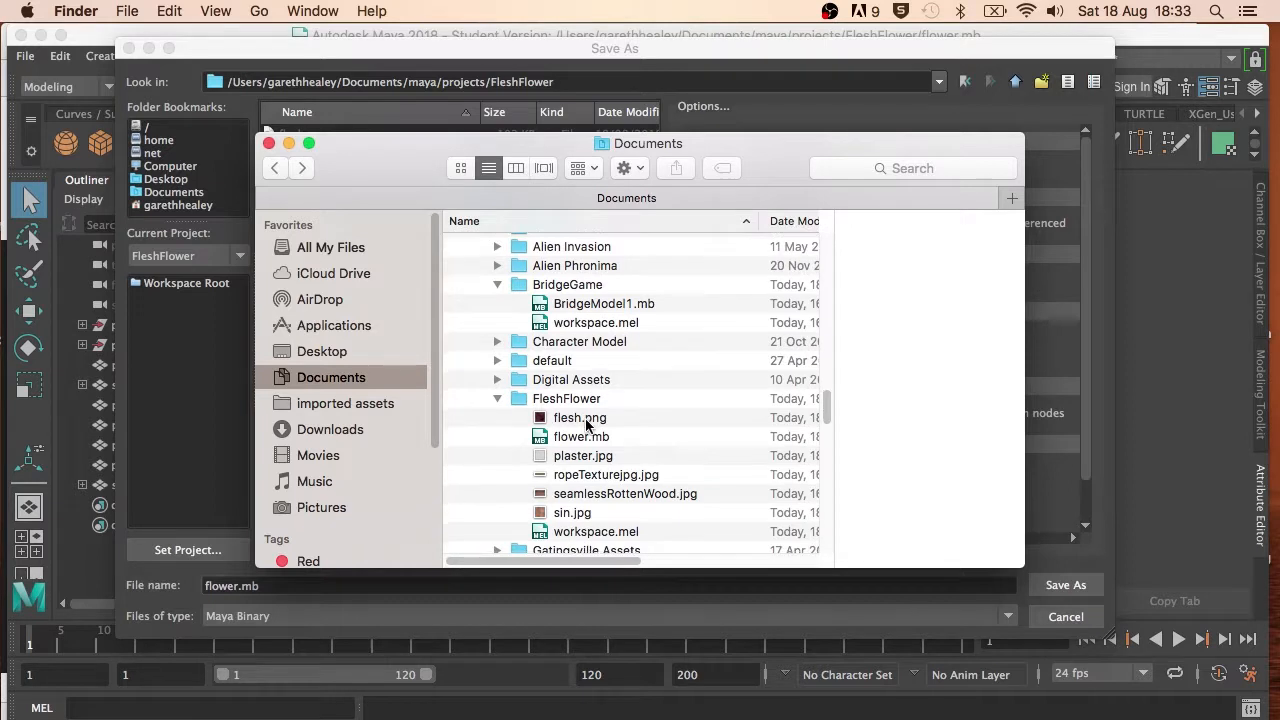
scroll(557, 421, down, 1)
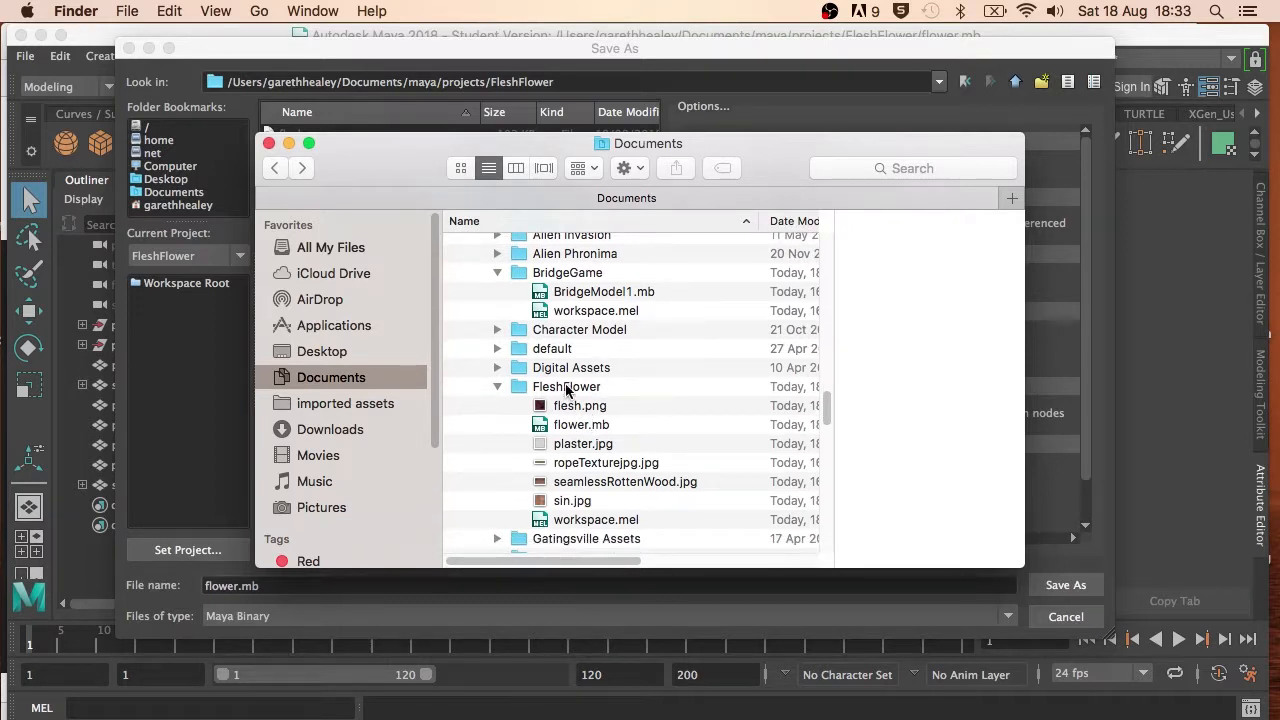
click(580, 410)
click(603, 447)
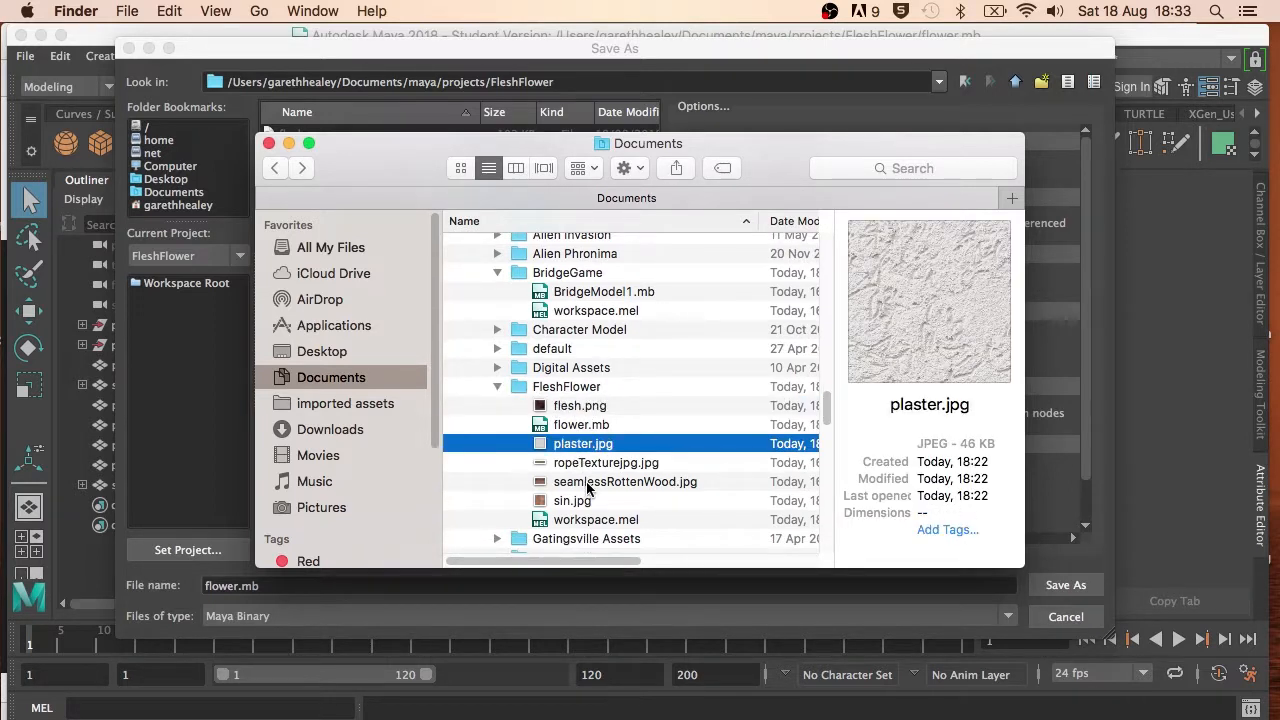
key(Down)
key(Down)
click(541, 390)
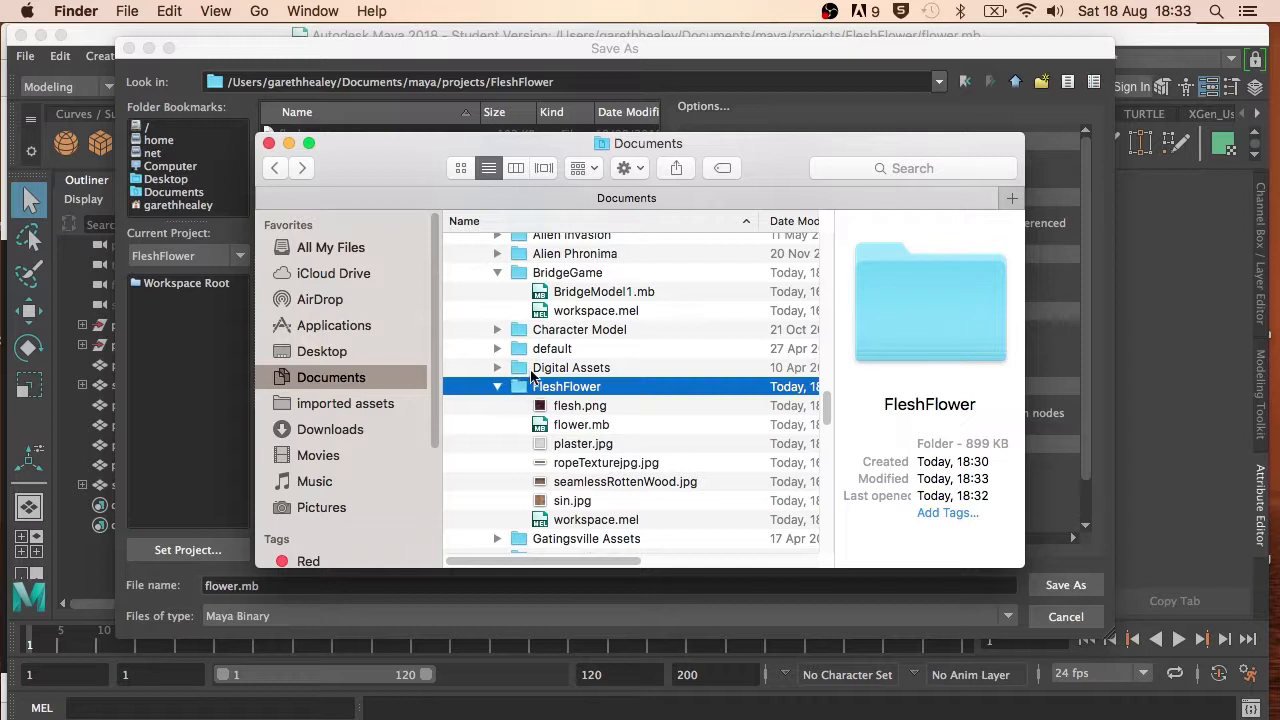
click(580, 428)
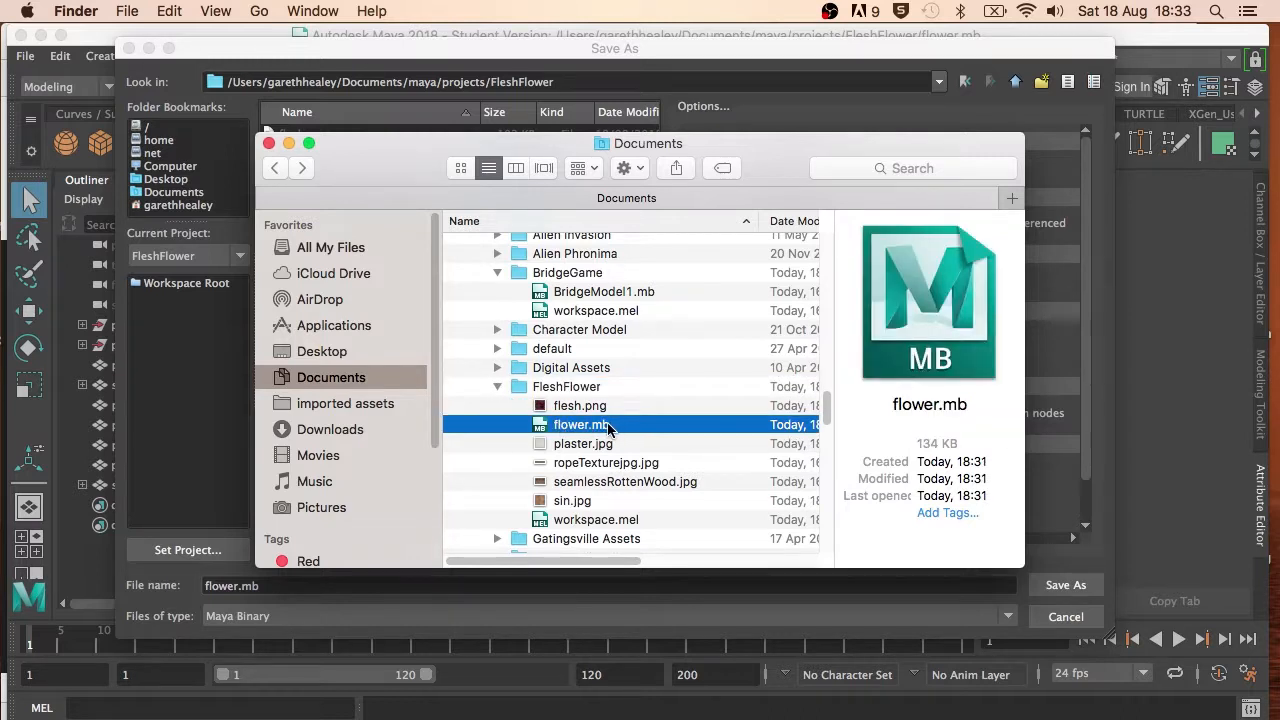
click(562, 411)
click(576, 442)
click(583, 465)
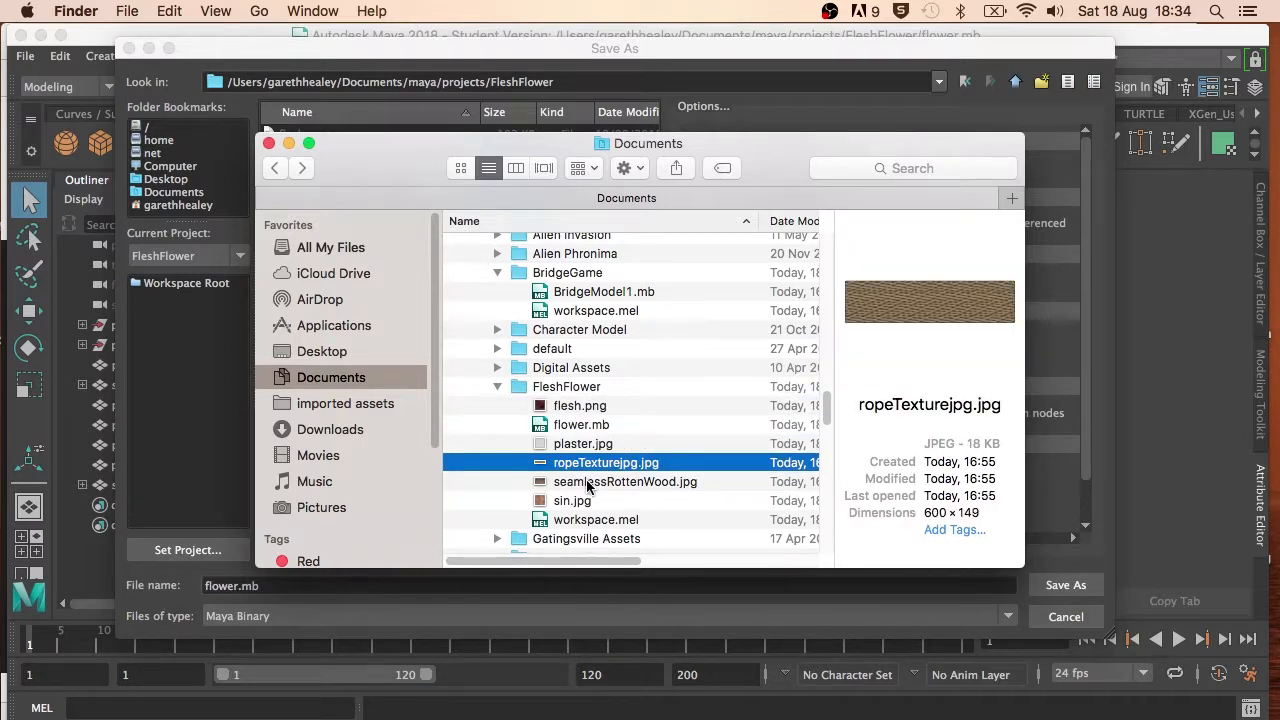
click(590, 482)
click(584, 501)
Switch back to Maya, dismiss the Save As dialog, and compare the scene with textures hidden and shown
click(198, 510)
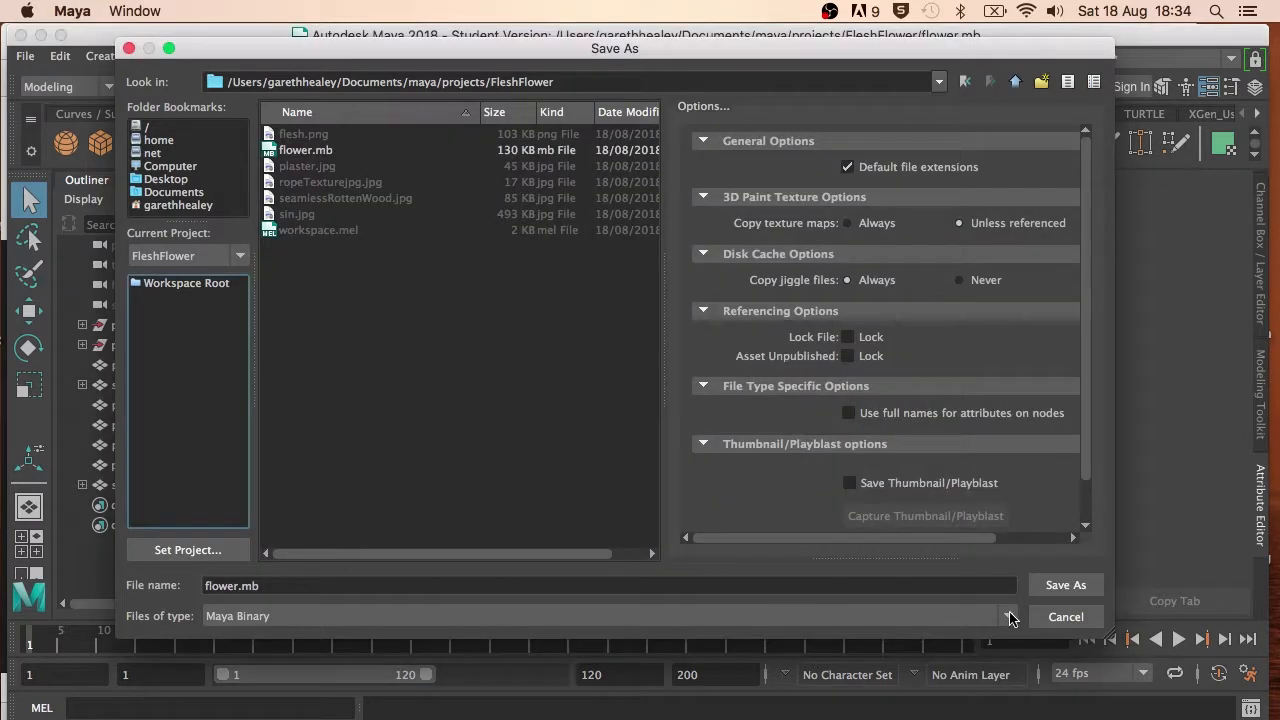
click(1065, 616)
key(w)
click(585, 330)
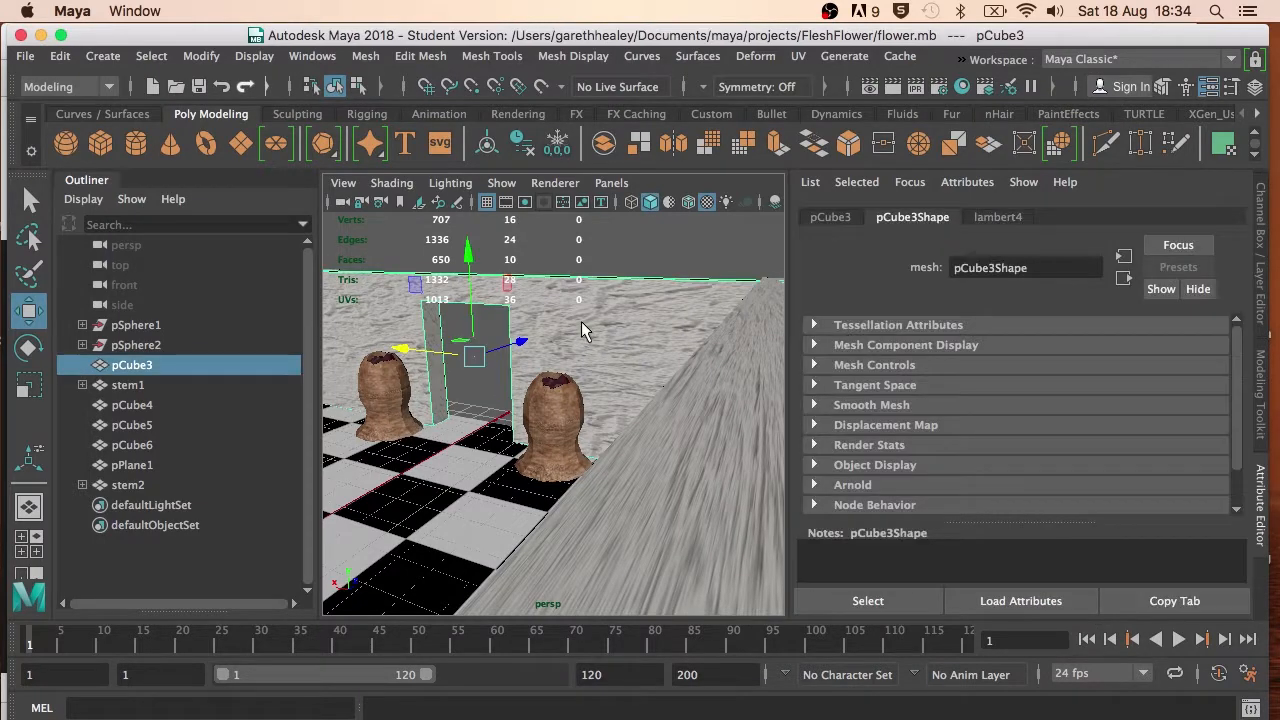
key(5)
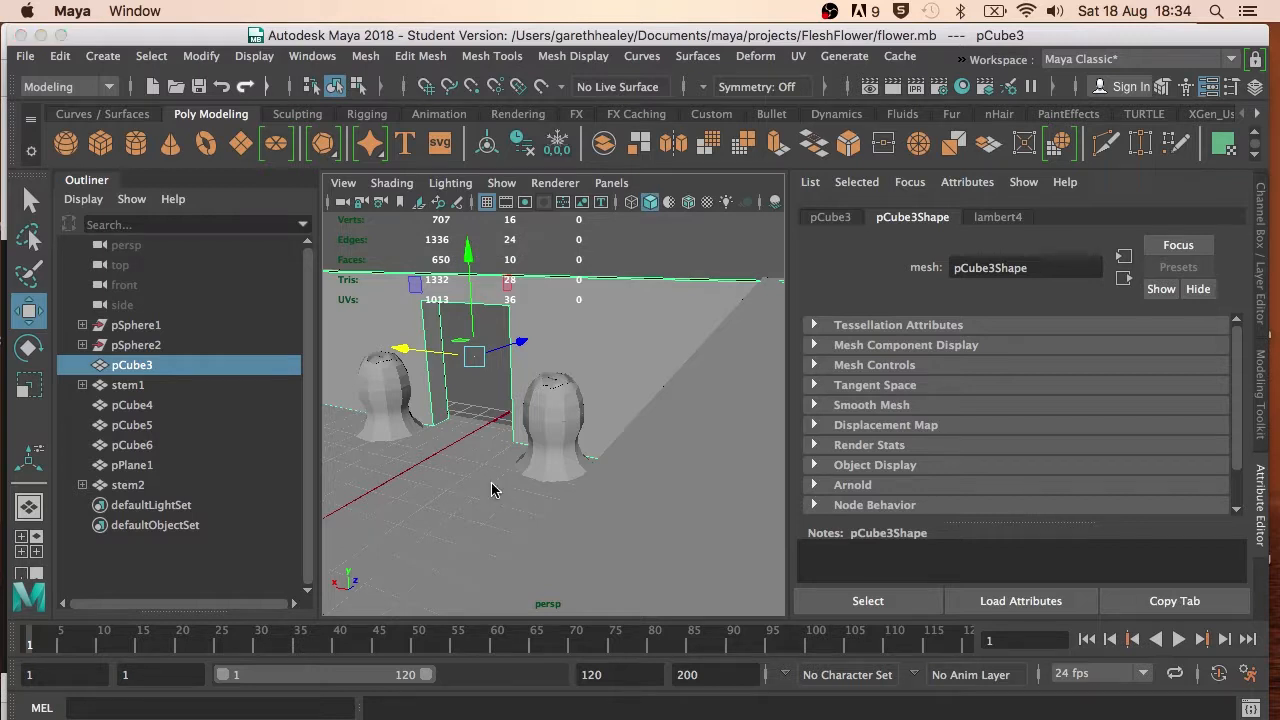
key(6)
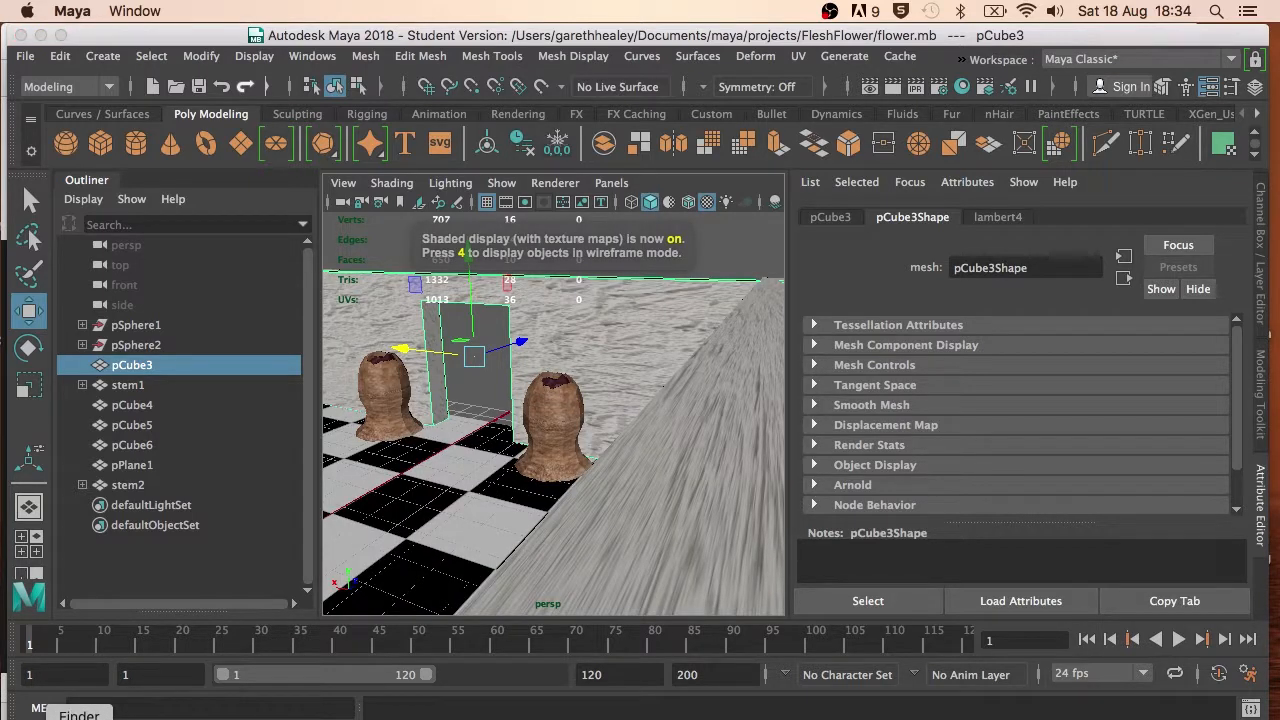
Recheck the FleshFlower folder's files in Finder, and return to the Maya scene
click(79, 716)
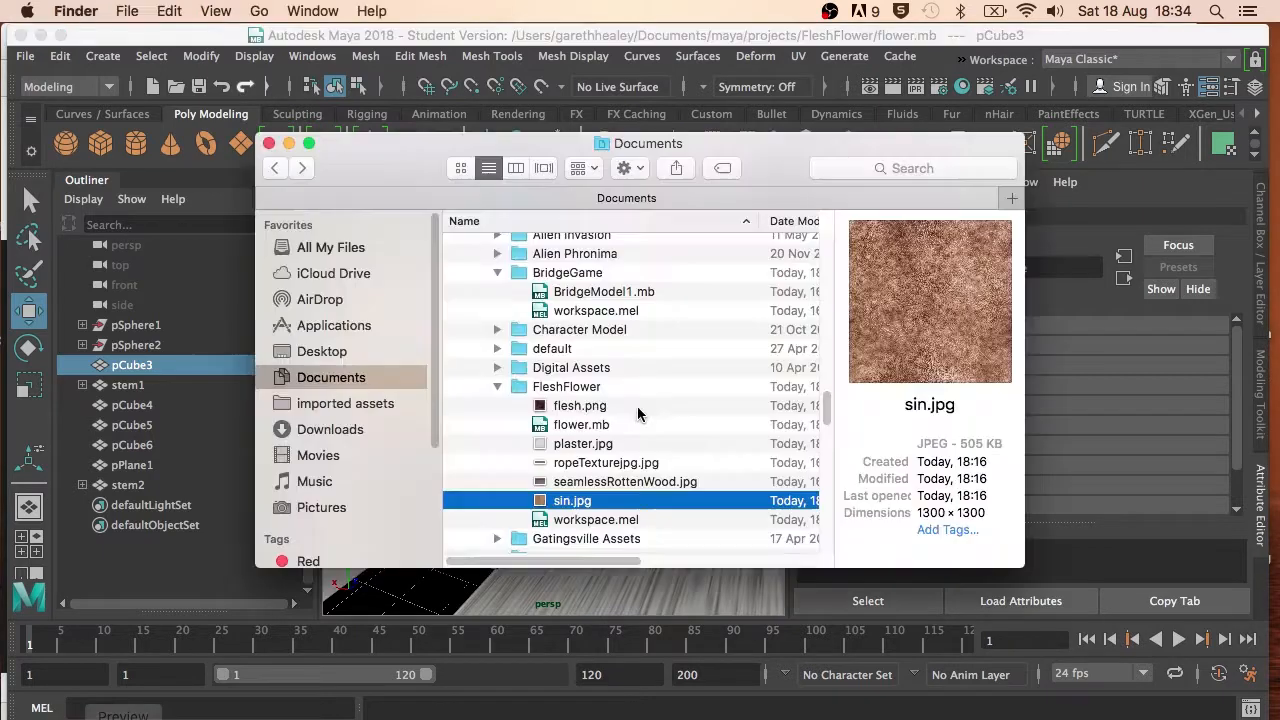
scroll(560, 398, down, 1)
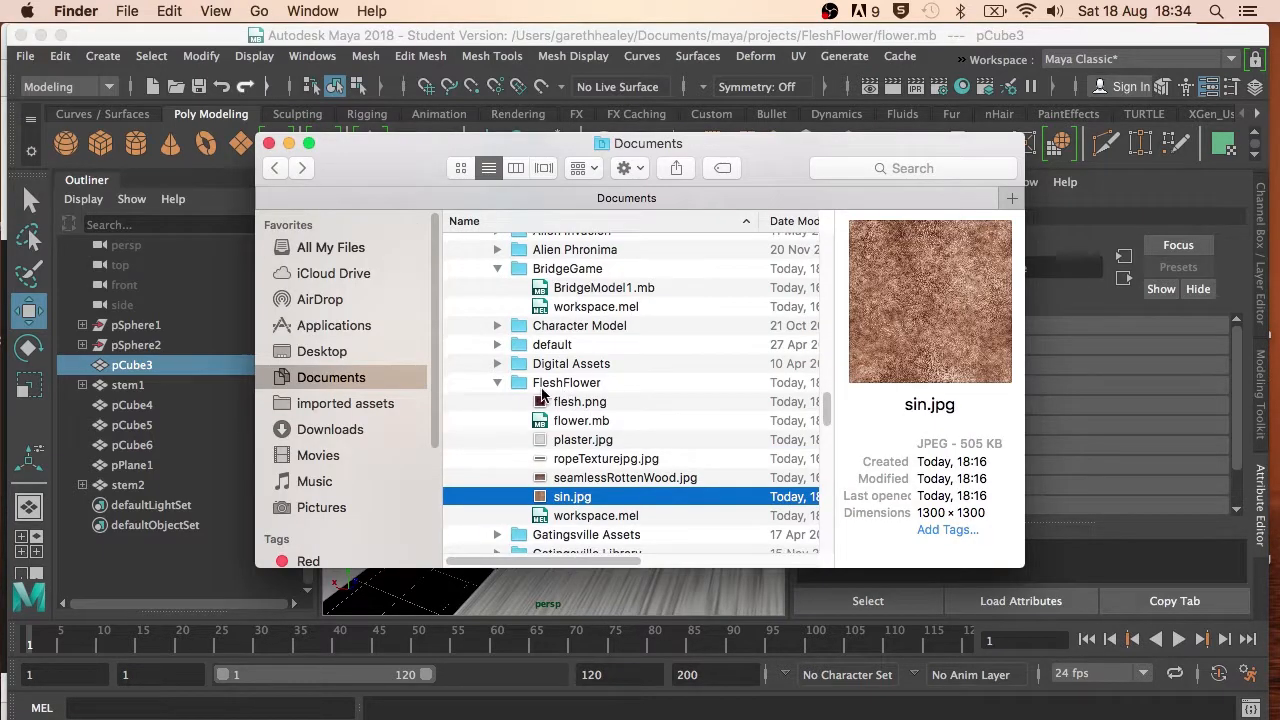
click(548, 384)
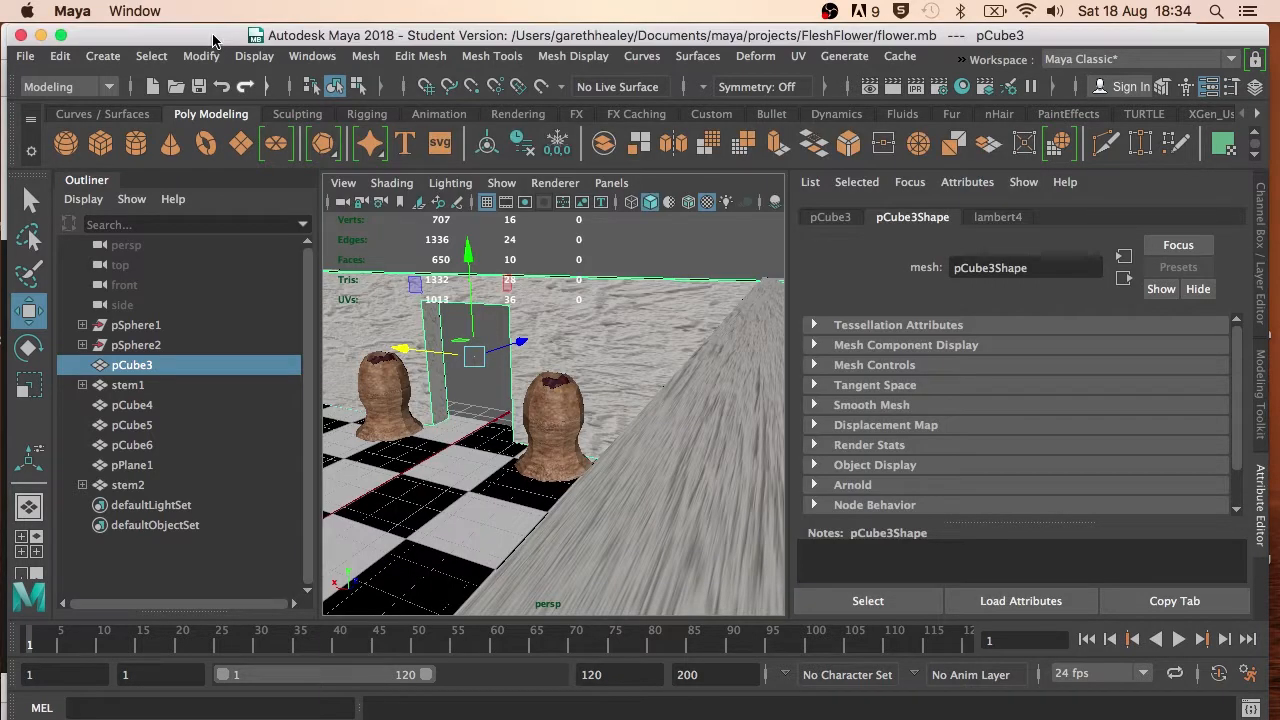
click(219, 44)
Set the FleshFlower folder as the current project from the Save As dialog
click(25, 56)
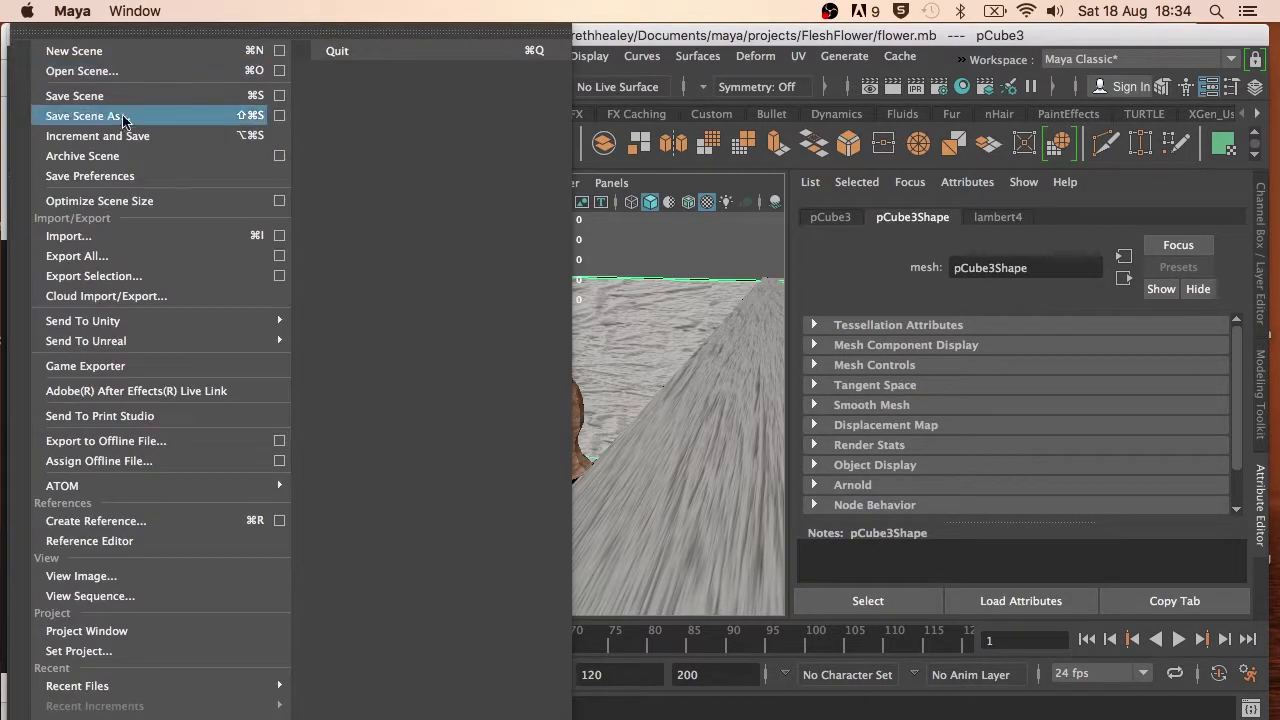
click(101, 118)
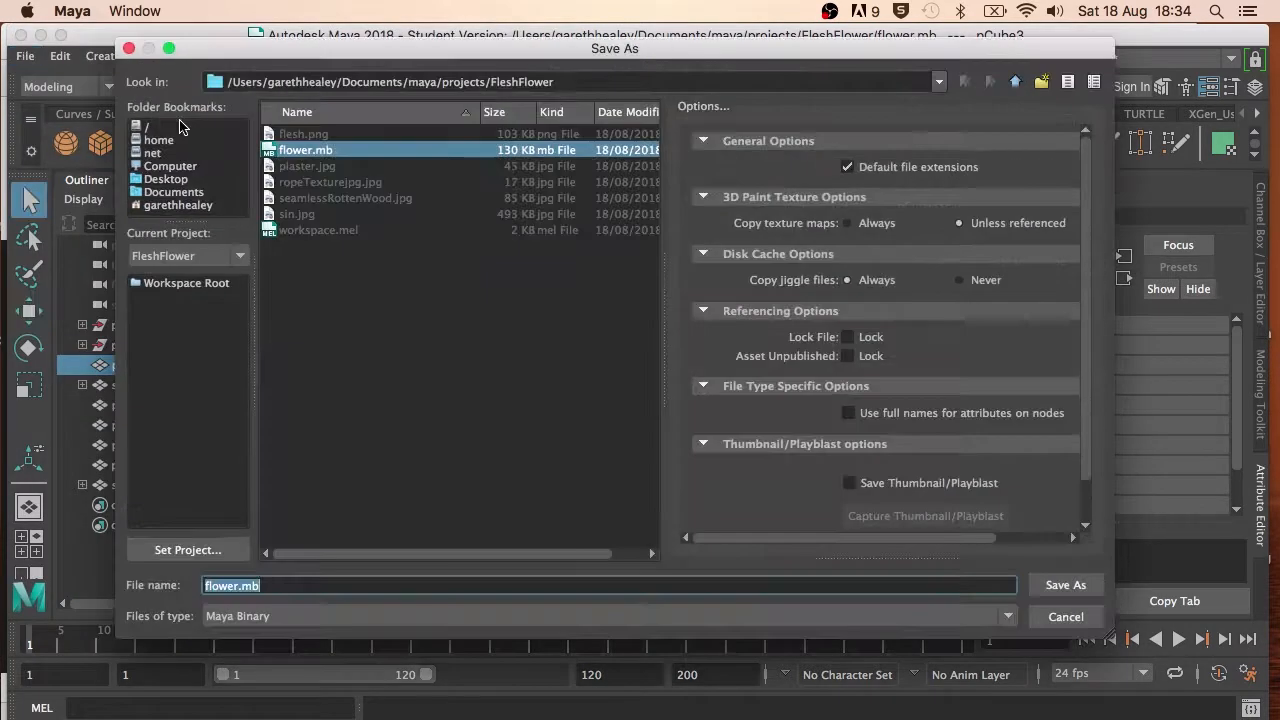
click(205, 551)
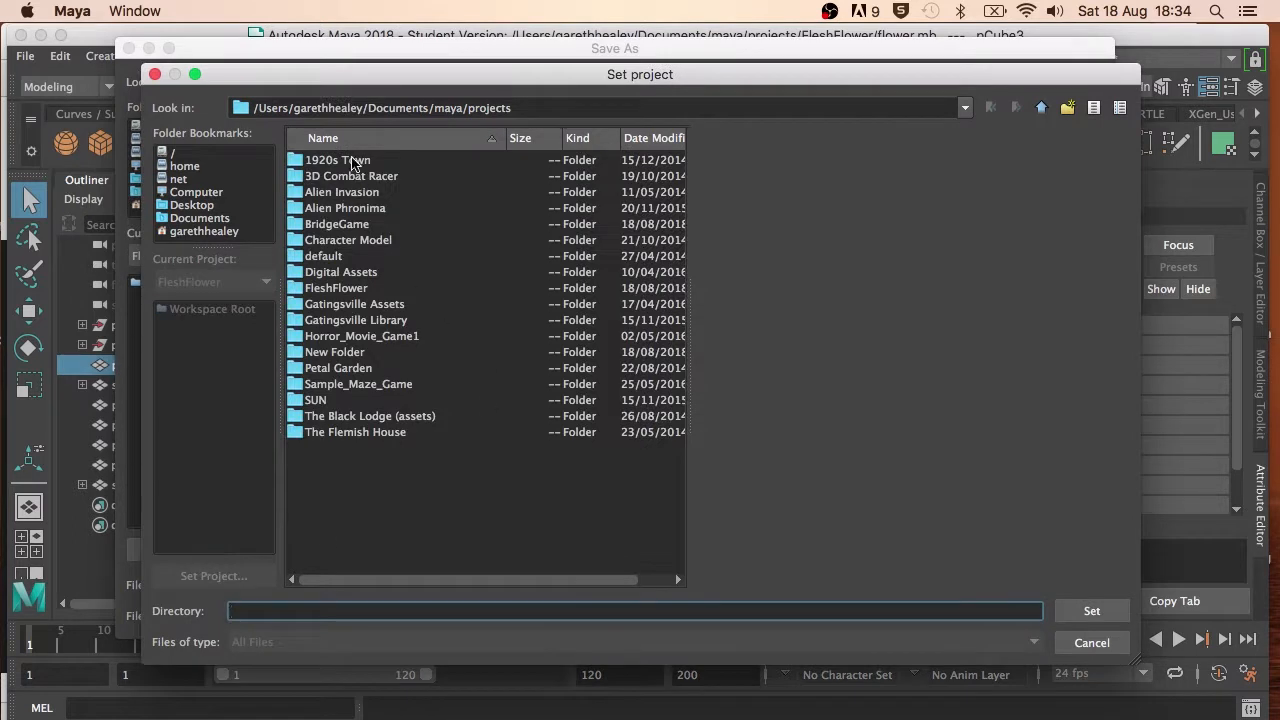
click(395, 289)
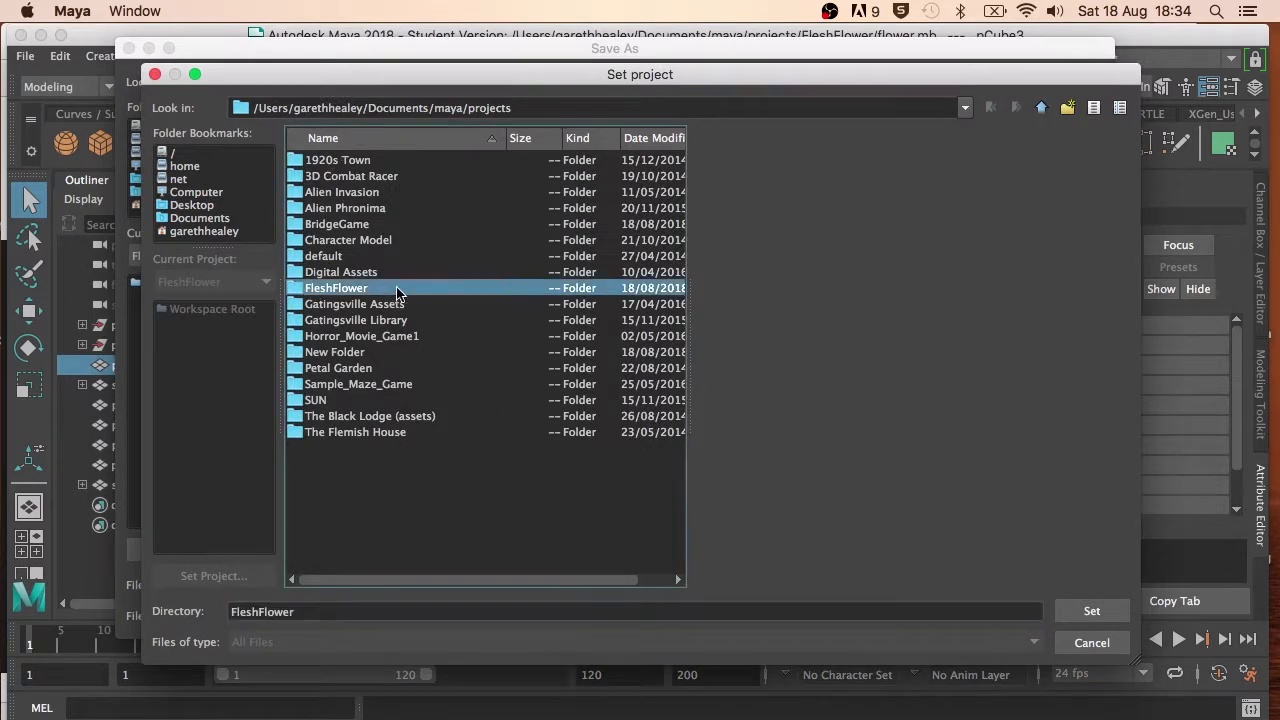
click(1091, 610)
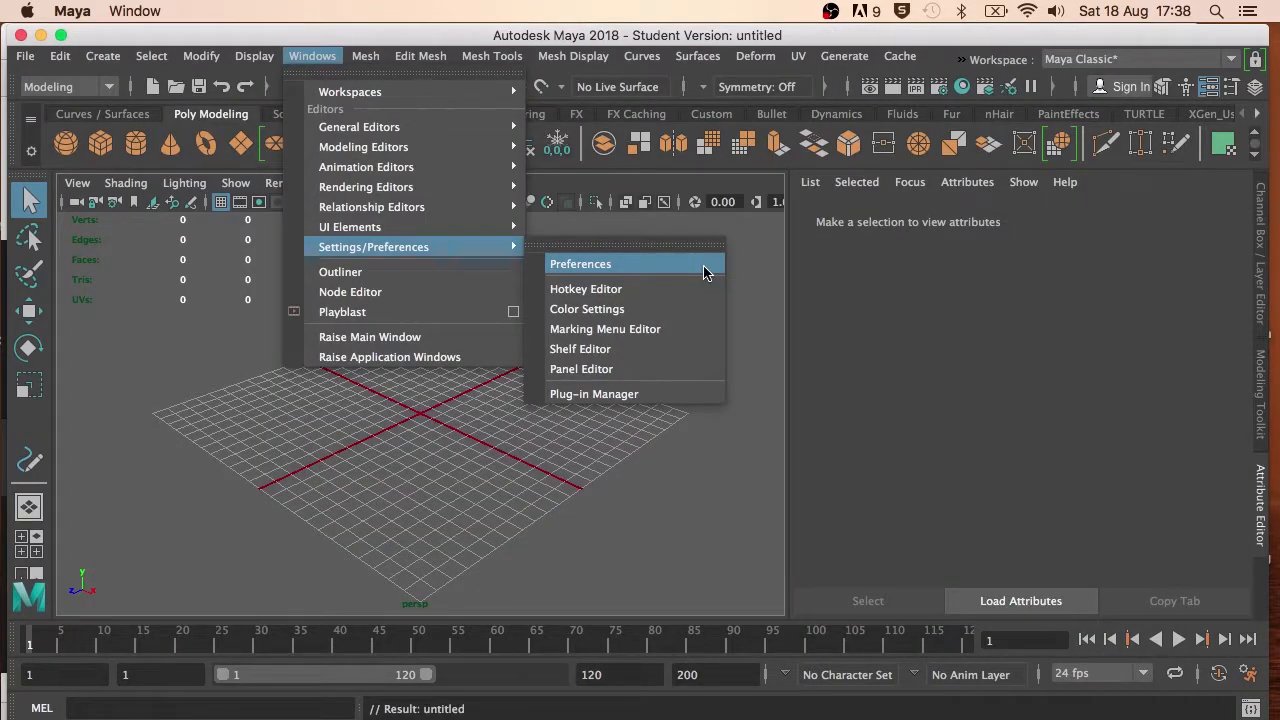
Open the Preferences window and show the general application Settings with the working units
click(534, 498)
click(315, 57)
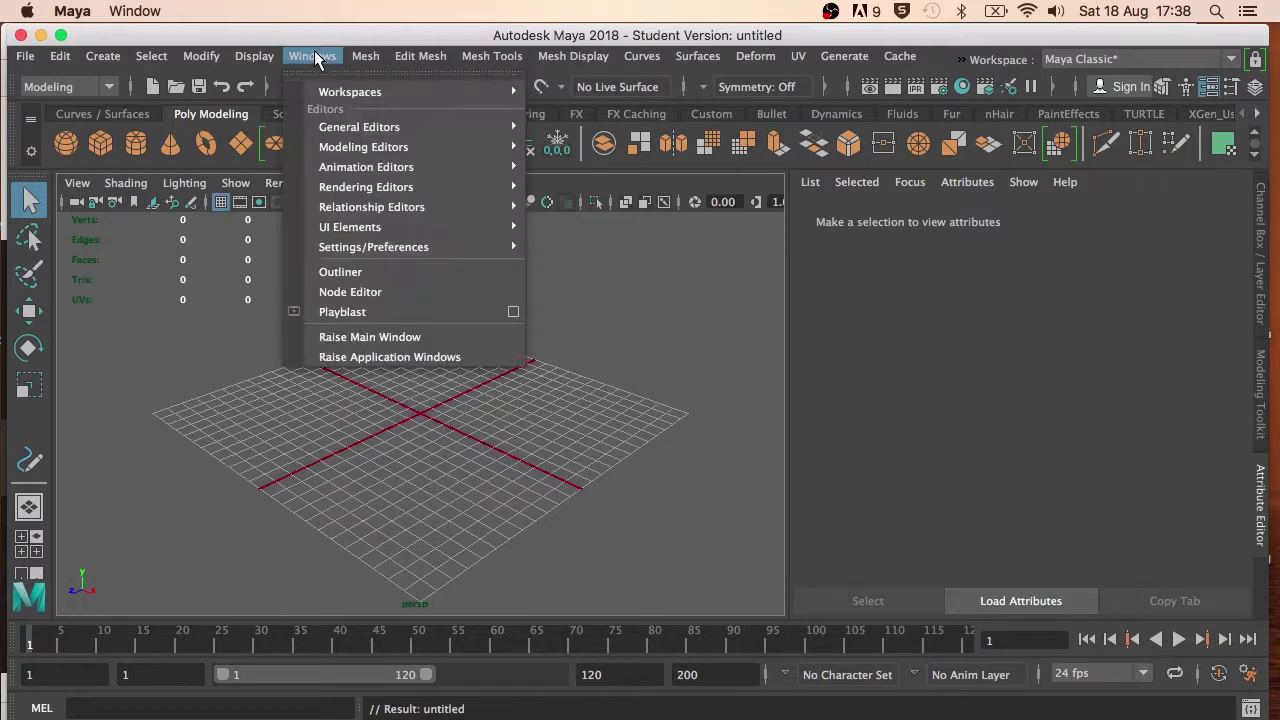
mouse_move(420, 247)
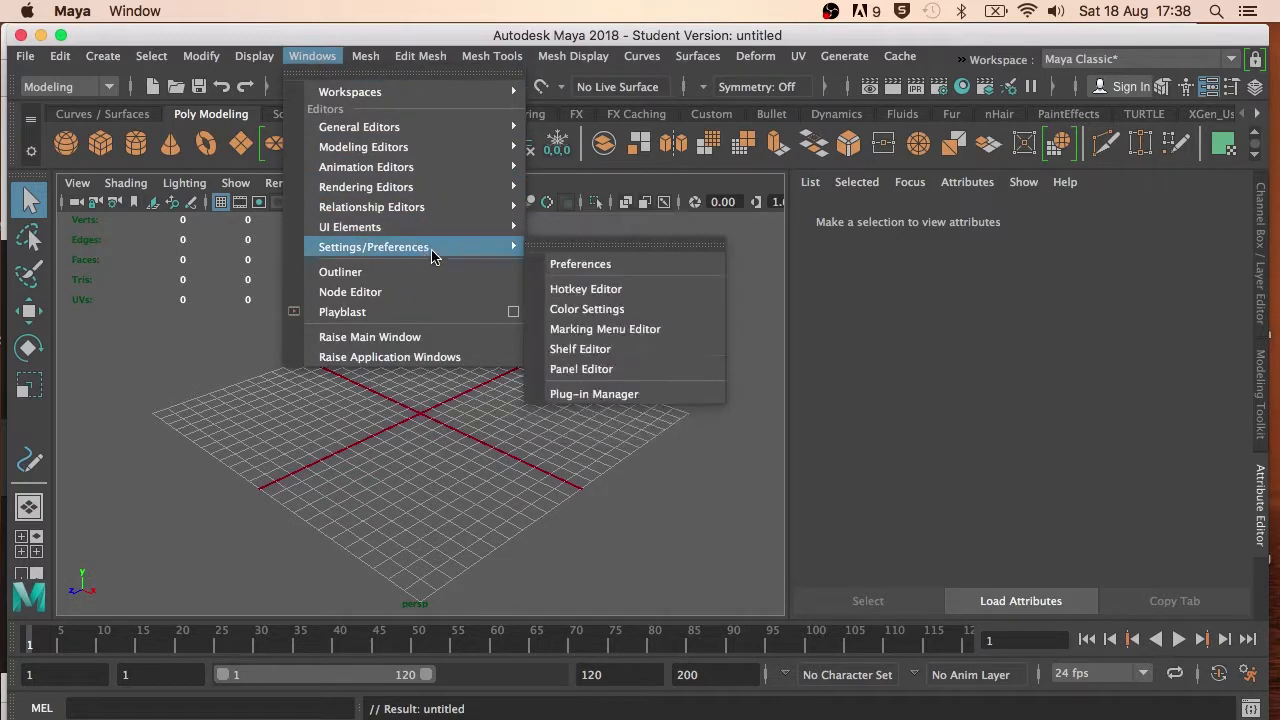
click(632, 270)
click(594, 243)
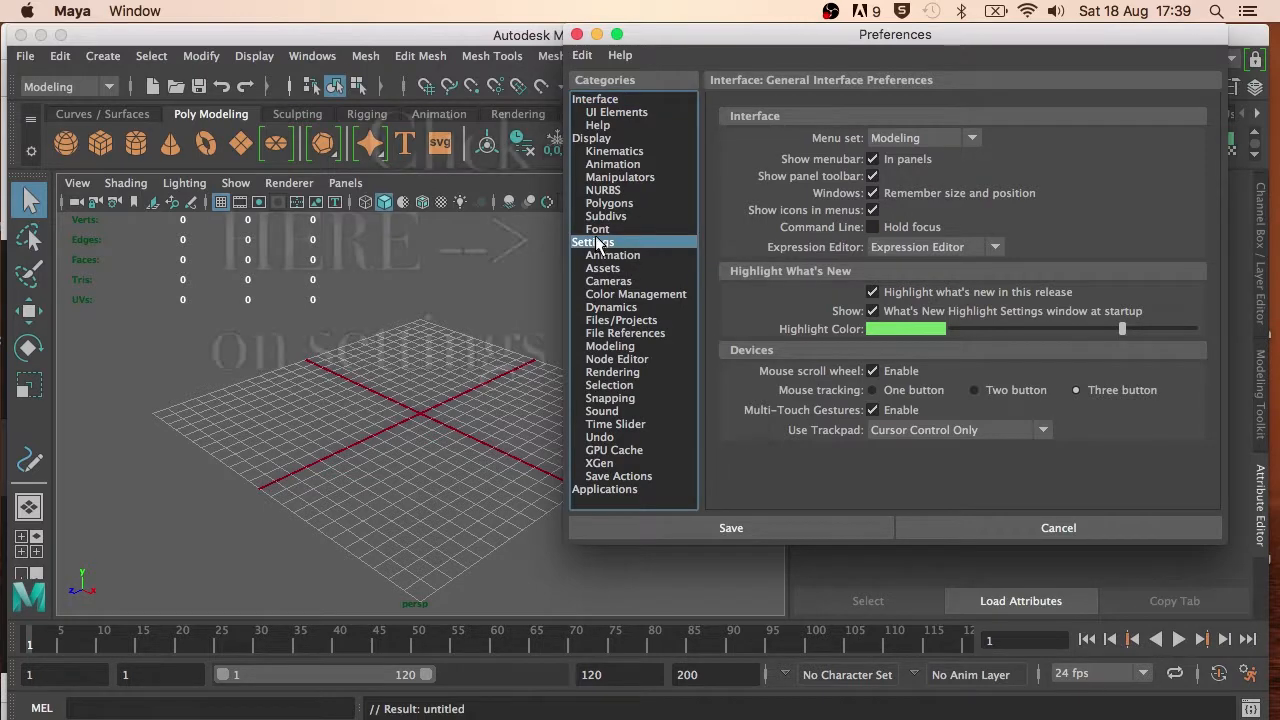
drag(729, 37, 725, 37)
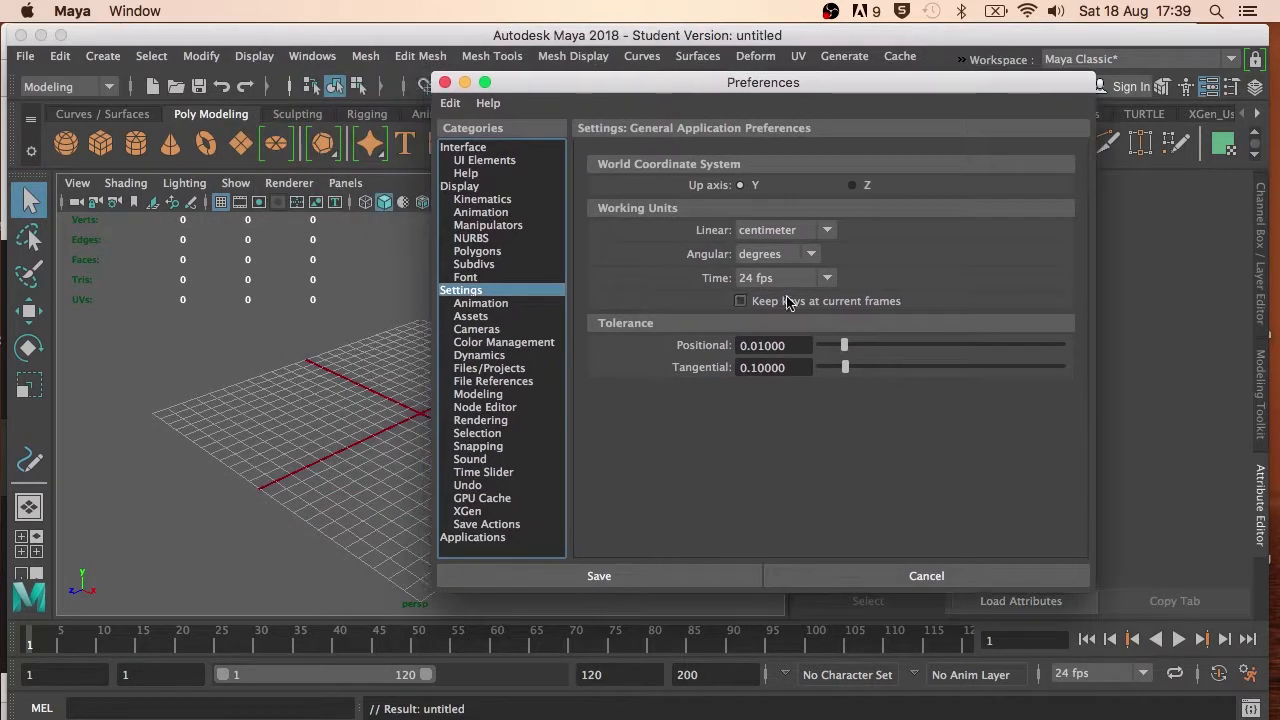
Create a polygon cube, frame it in the perspective view, and display its transform attributes
drag(486, 46, 884, 112)
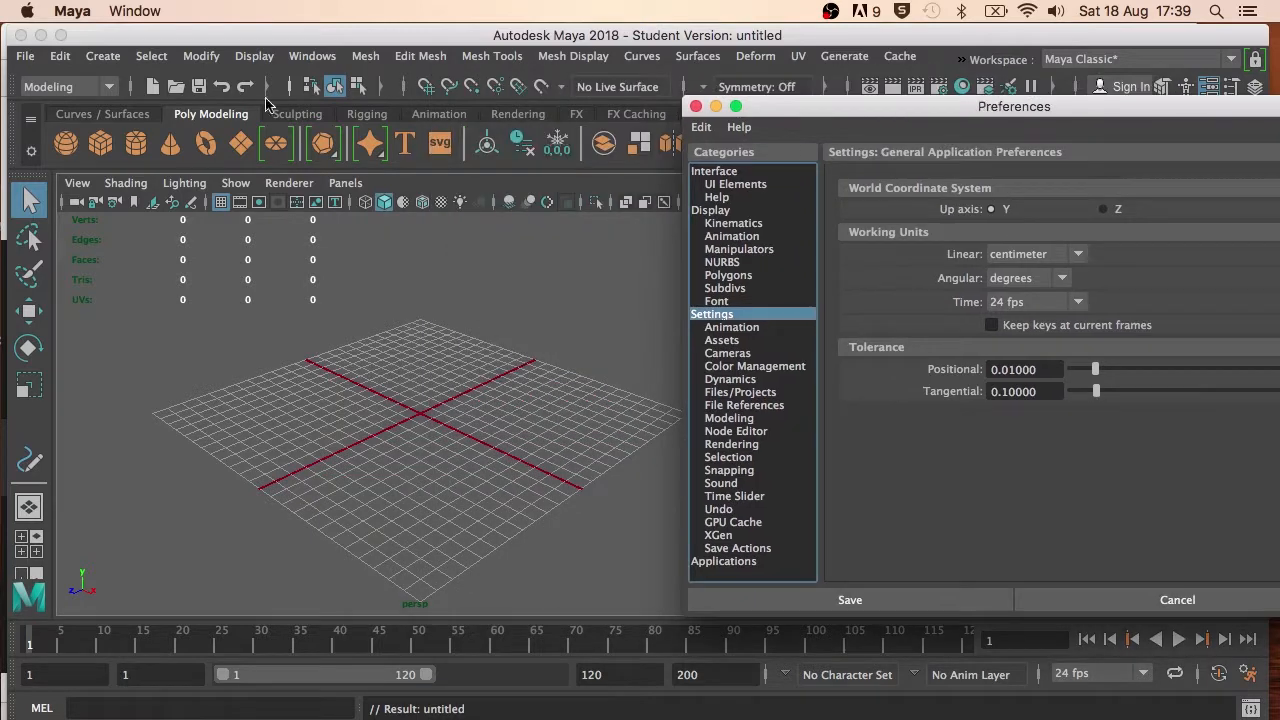
click(100, 144)
key(f)
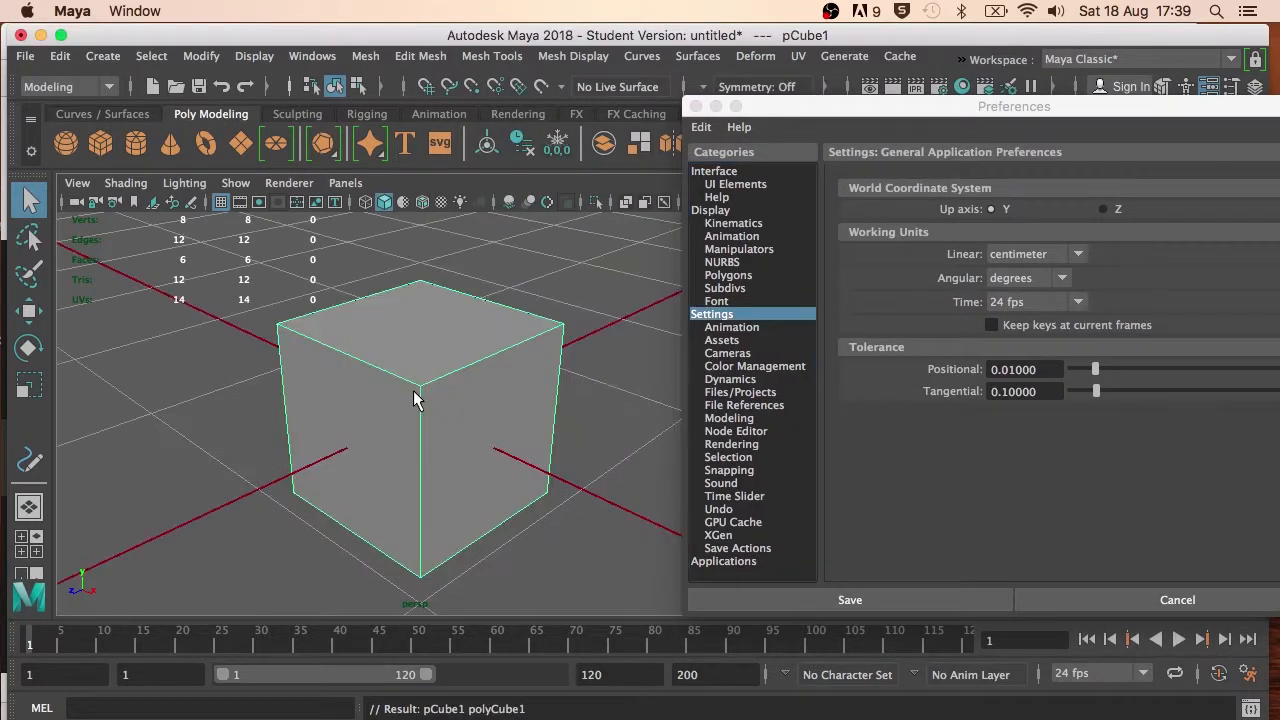
drag(845, 108, 915, 594)
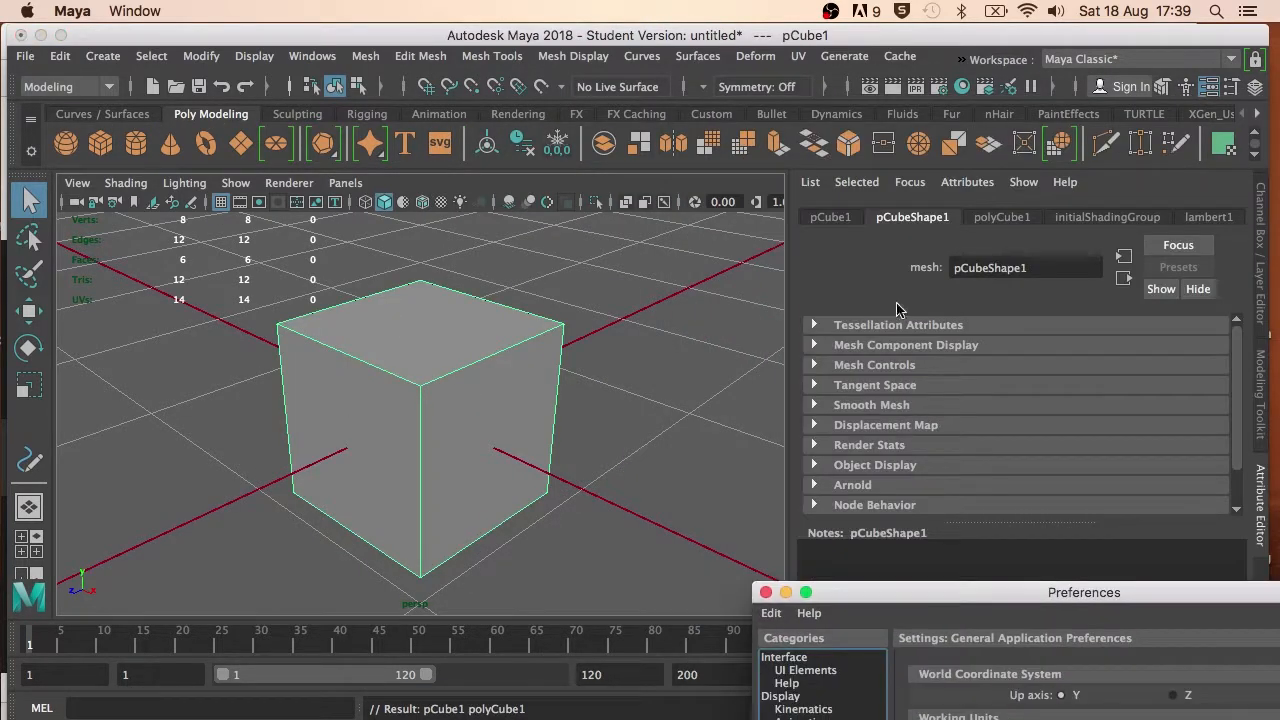
click(830, 218)
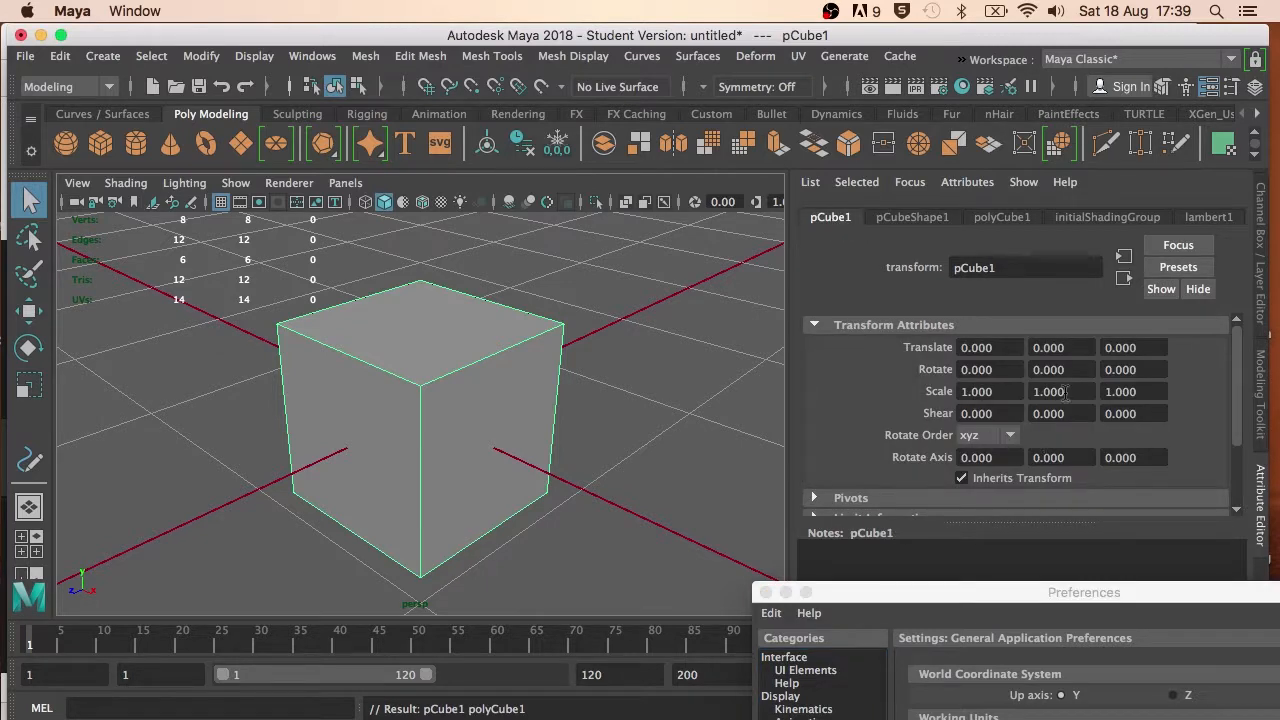
Set the linear working unit to meter in the Preferences
drag(1033, 592, 761, 72)
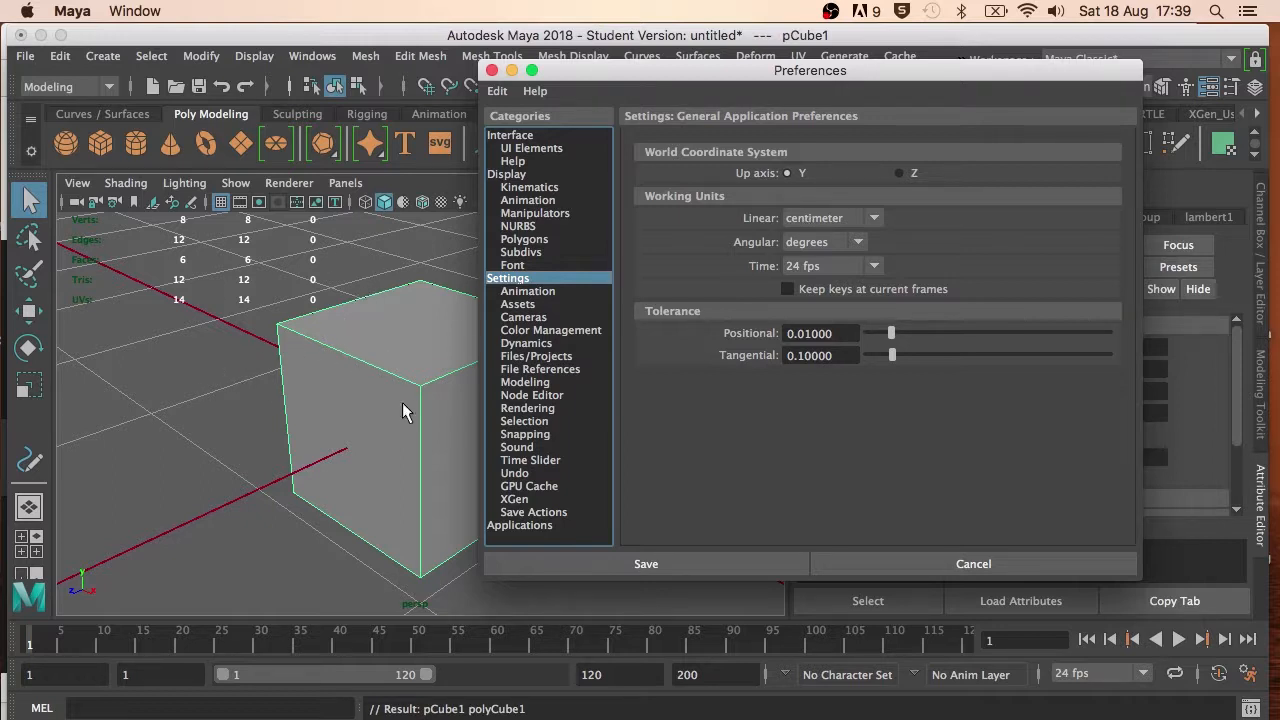
drag(658, 70, 822, 74)
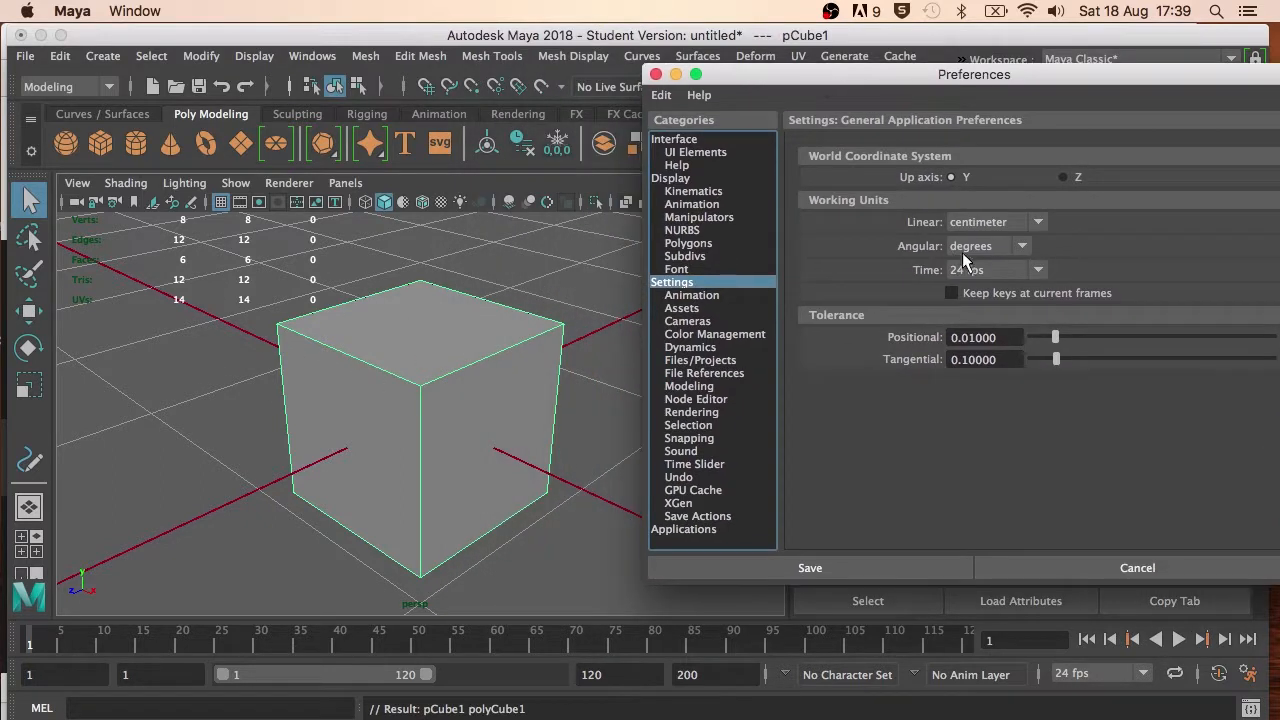
click(1038, 223)
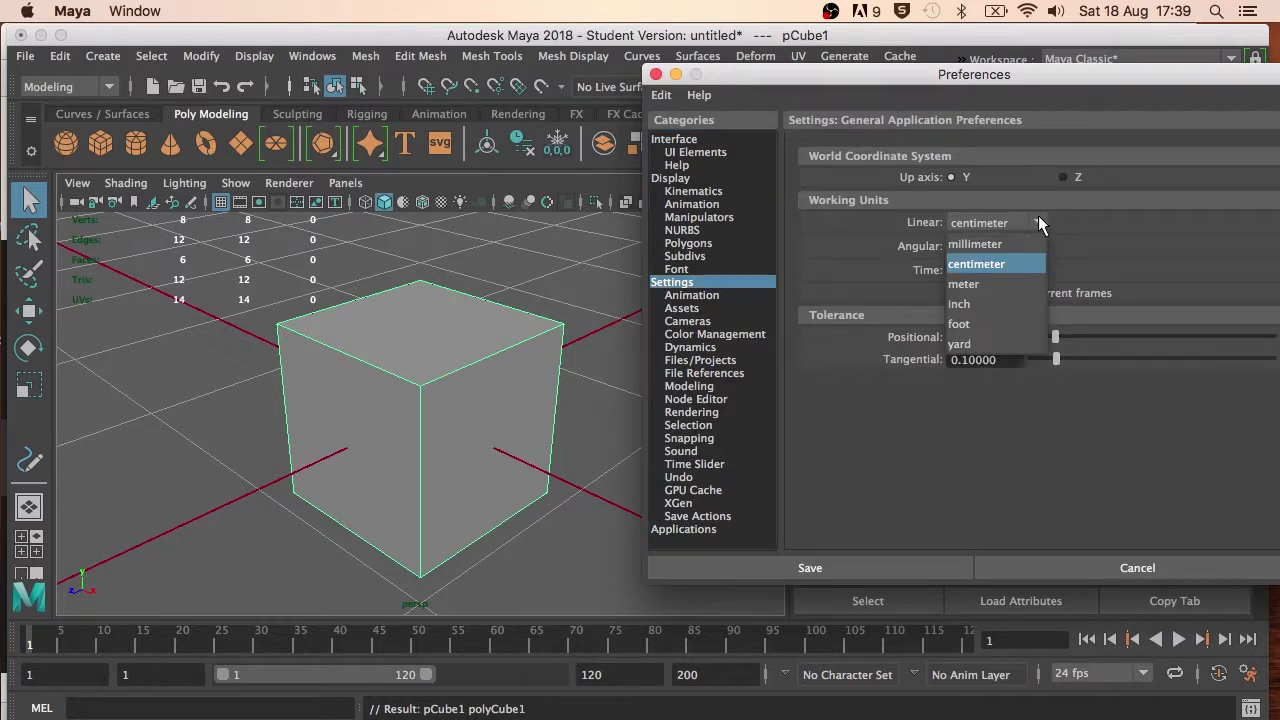
click(979, 285)
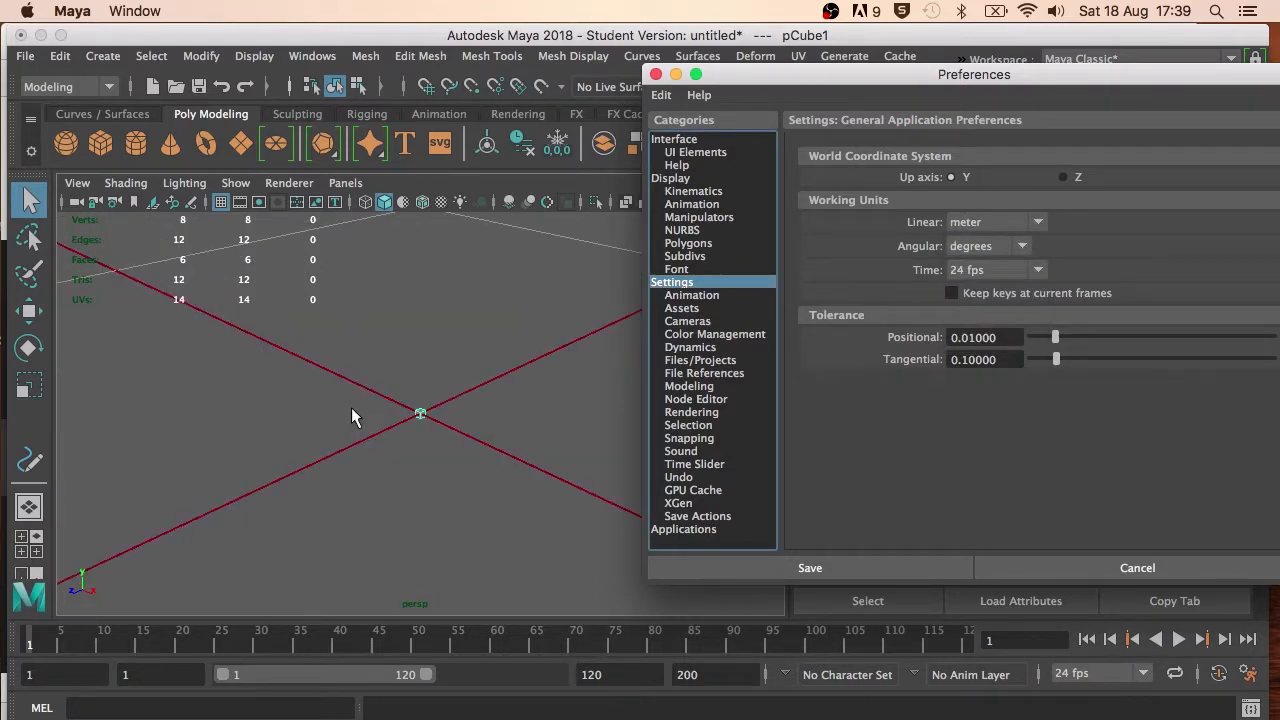
Delete the tiny cube at the origin, create a new polygon cube, and frame it in the view
scroll(420, 419, up, 10)
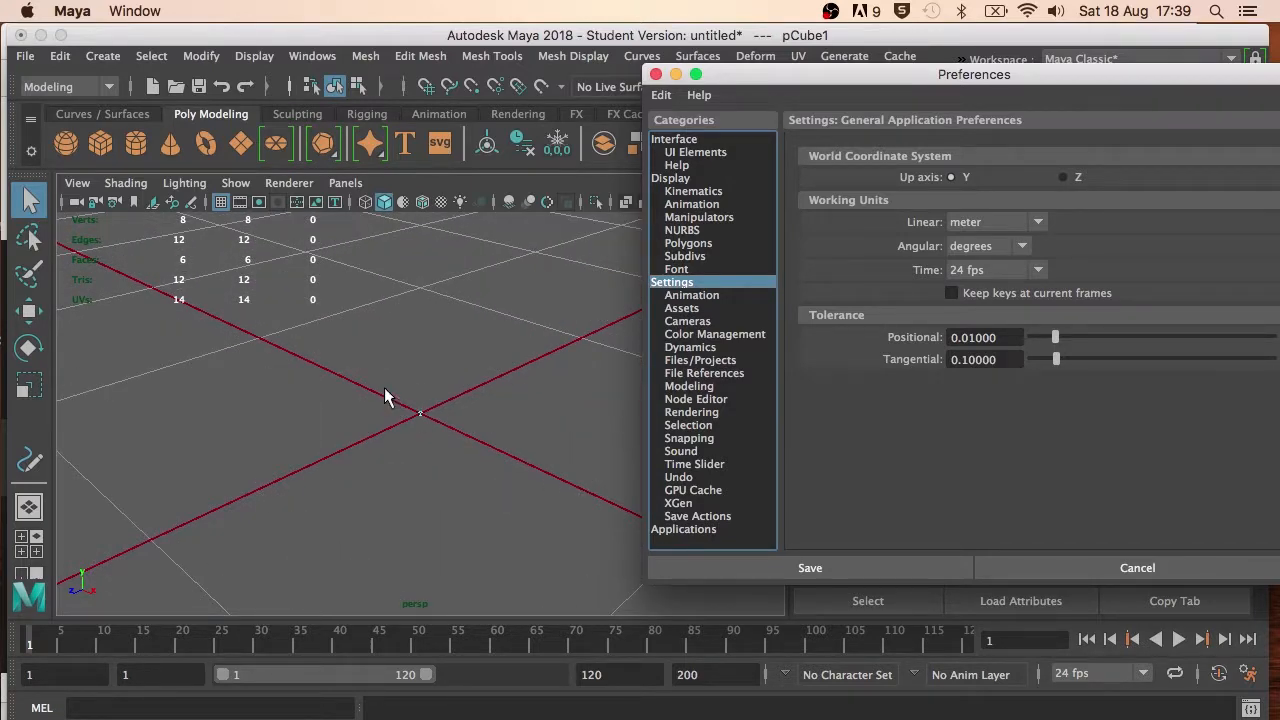
click(388, 397)
click(513, 464)
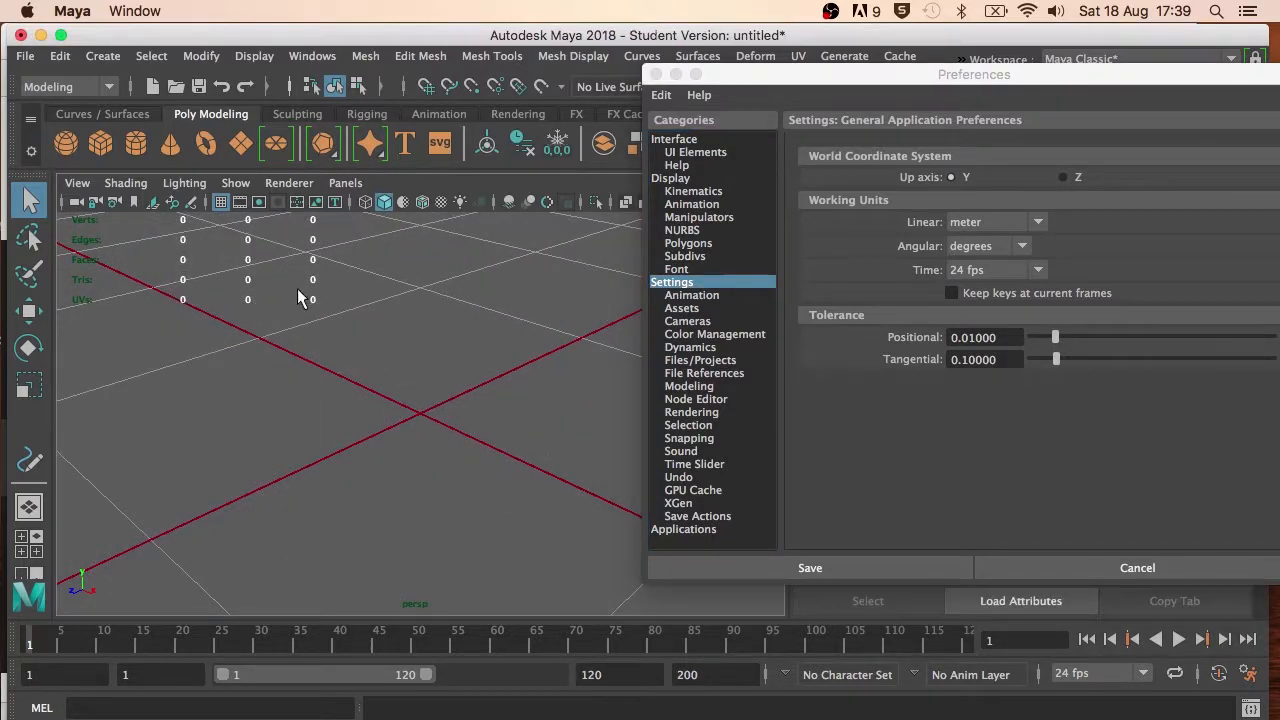
click(101, 143)
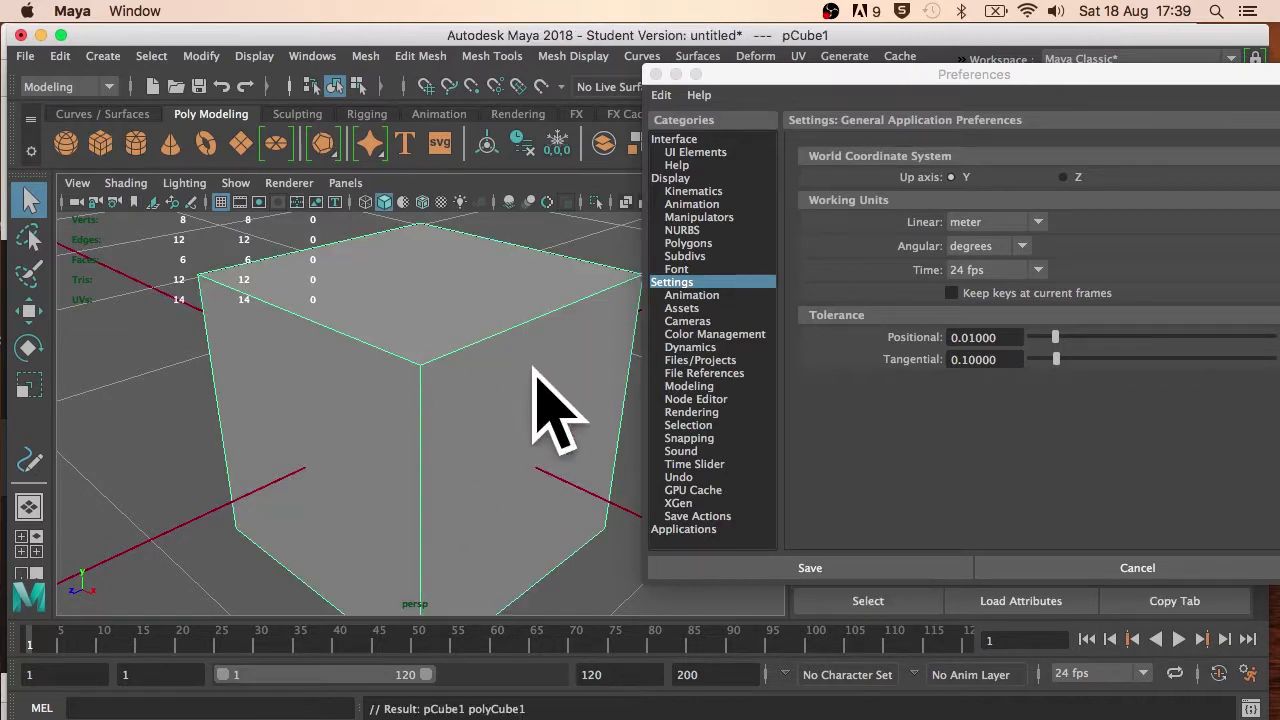
key(f)
Review the options for the angular working unit and keep degrees selected
drag(929, 76, 906, 64)
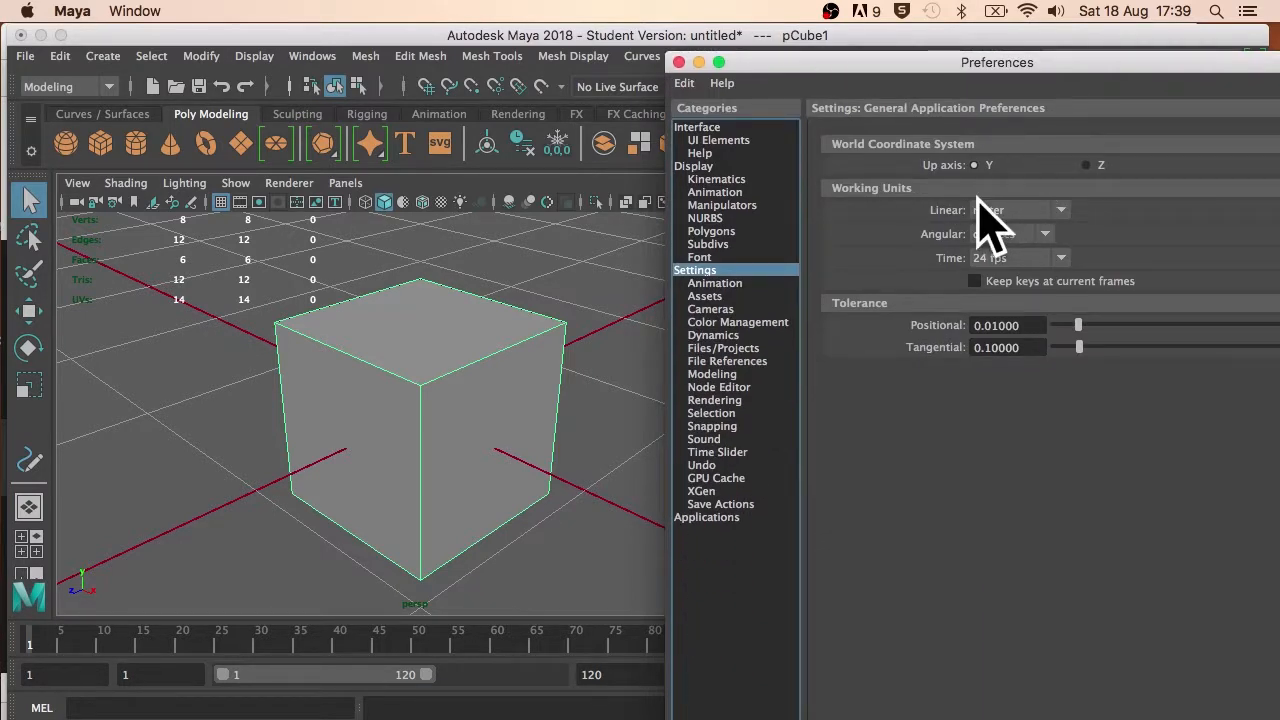
drag(890, 70, 690, 42)
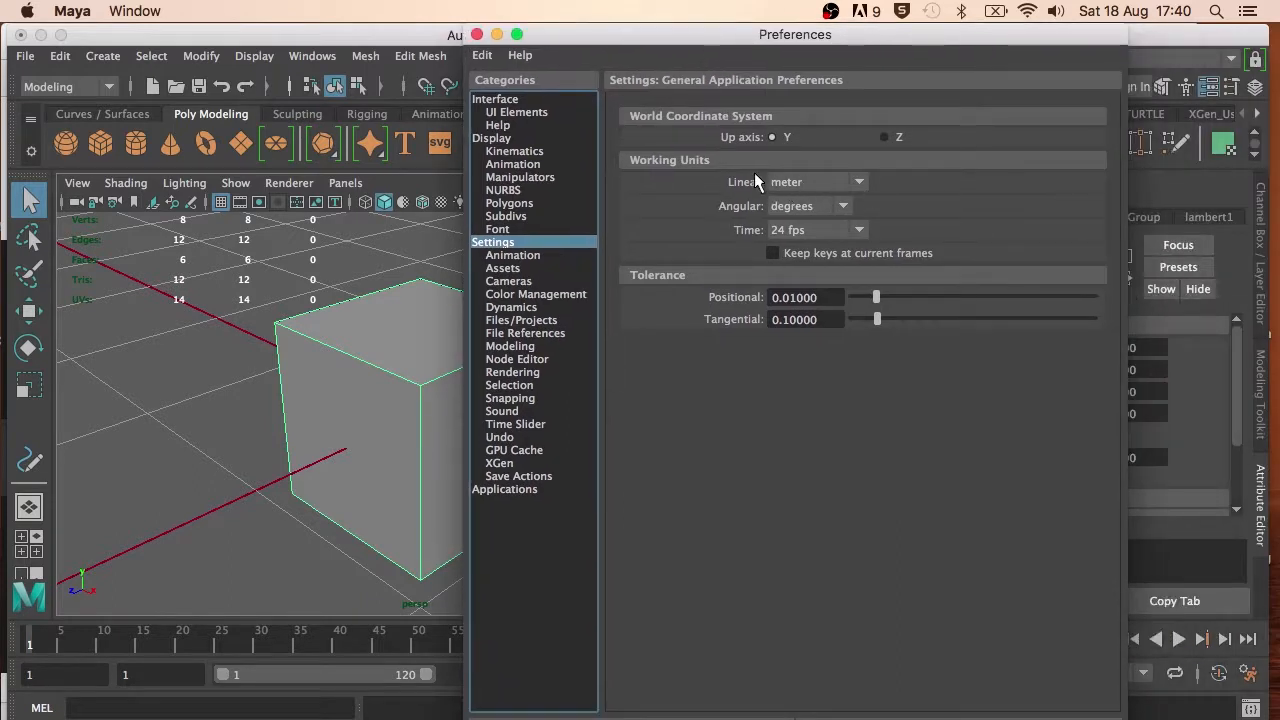
drag(703, 37, 152, 37)
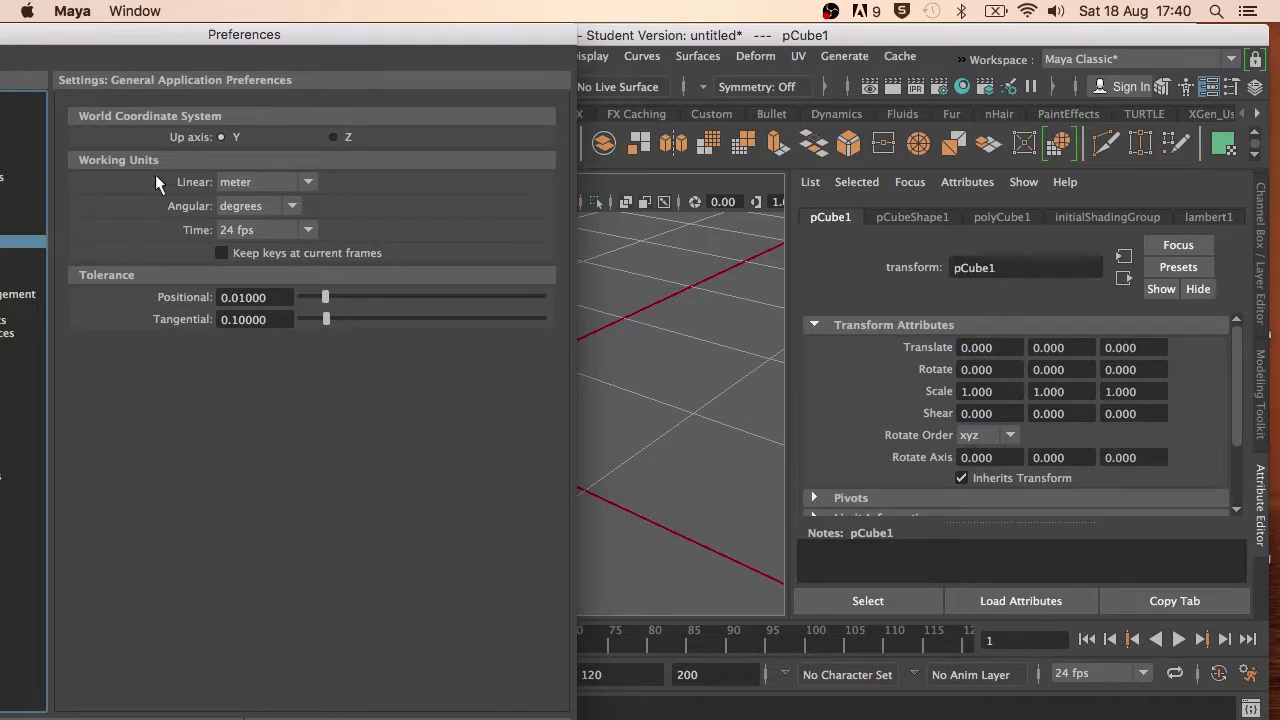
click(292, 205)
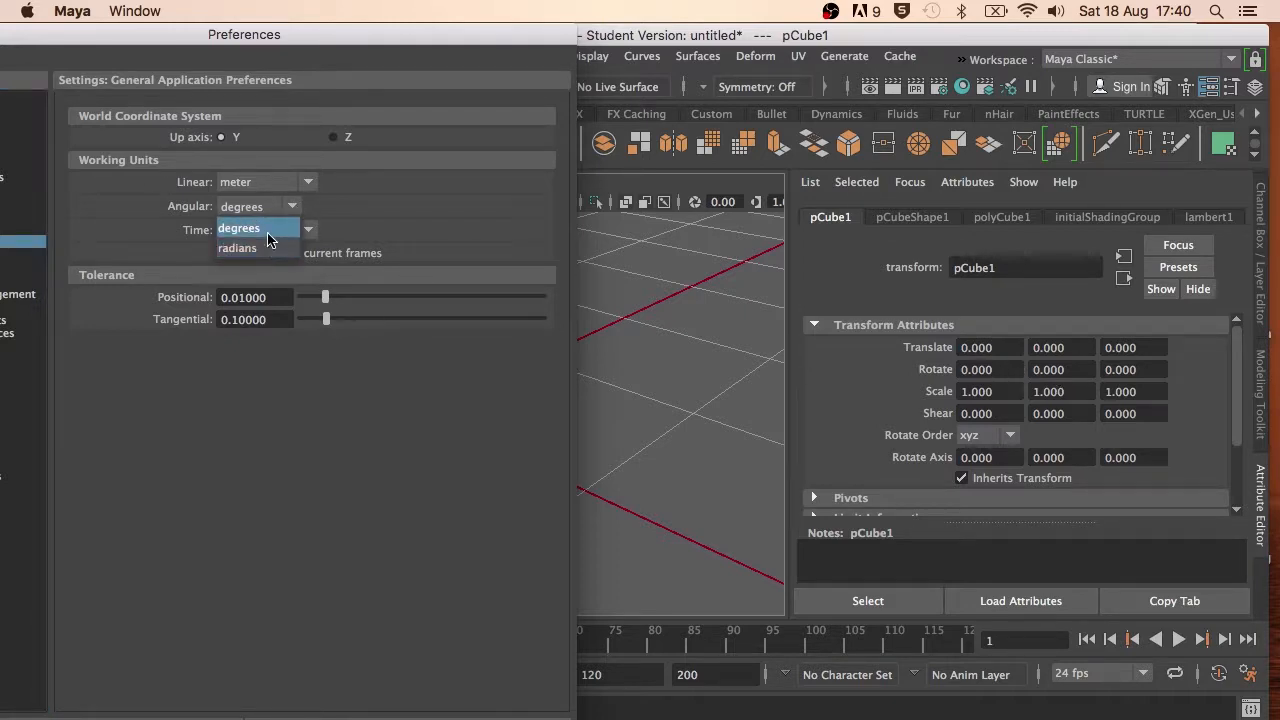
click(262, 229)
Set the cube's Y rotation to 90 degrees
drag(284, 40, 429, 410)
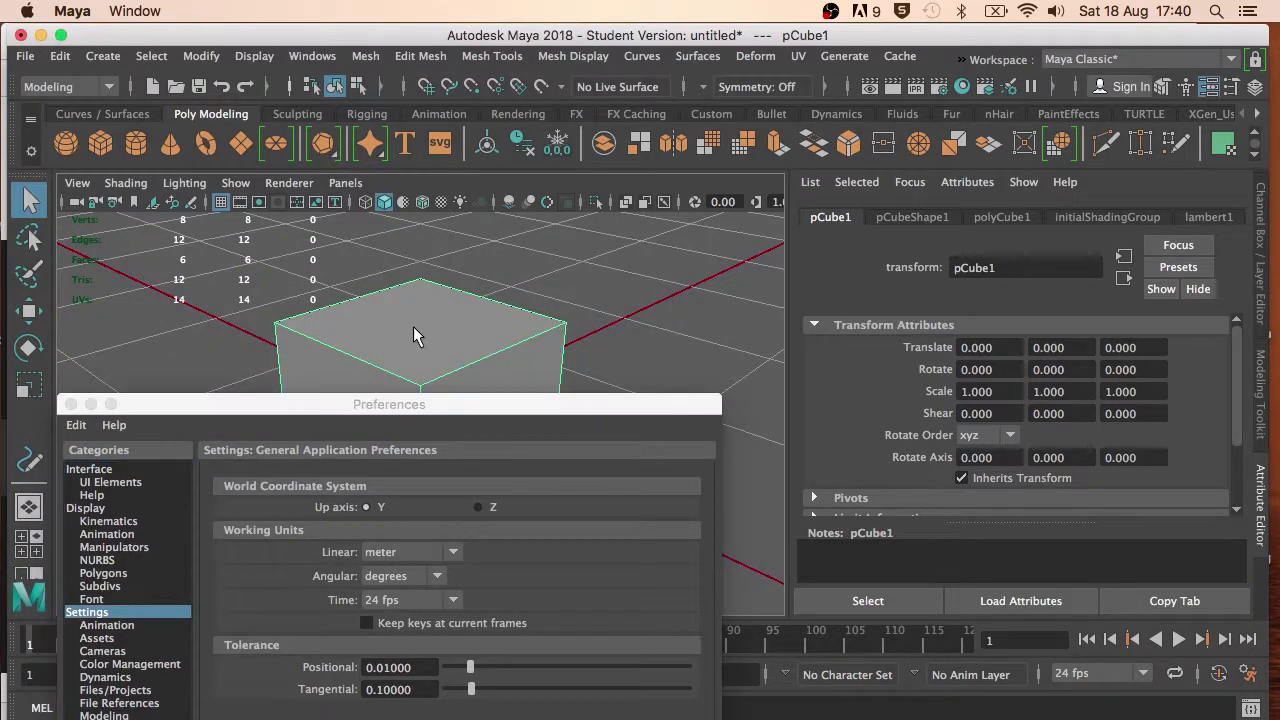
click(1090, 369)
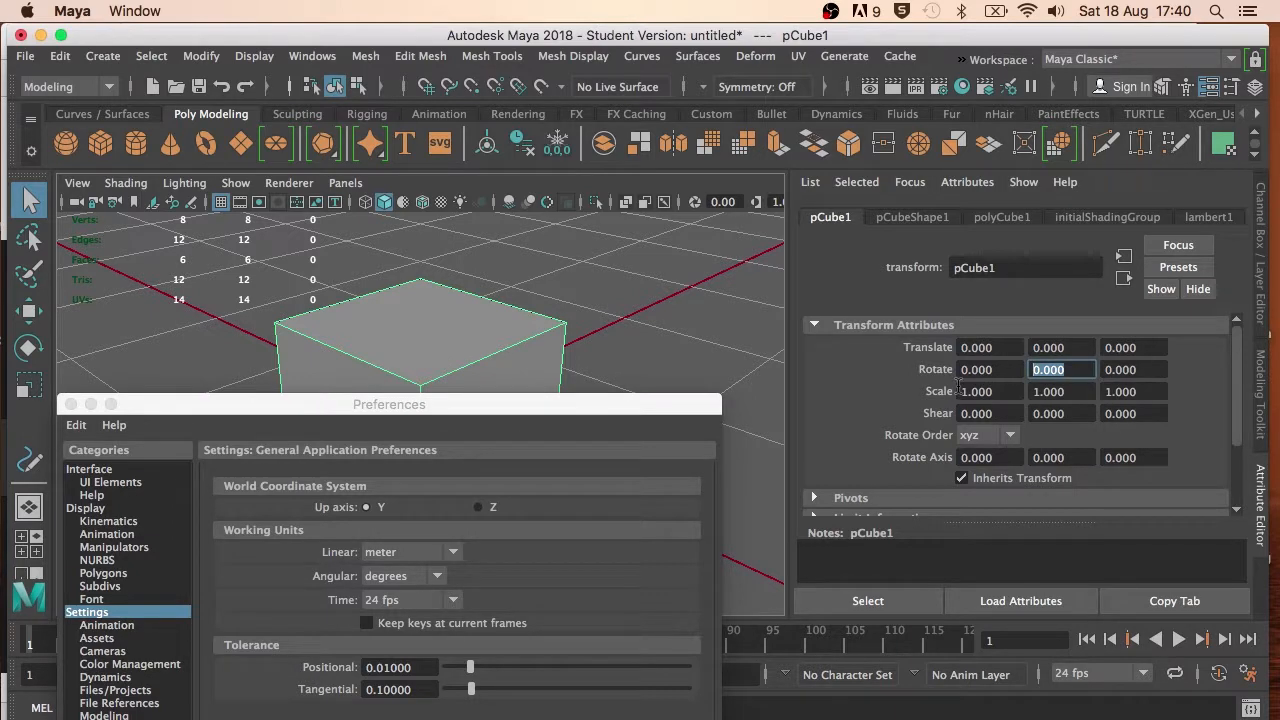
text(90)
key(Return)
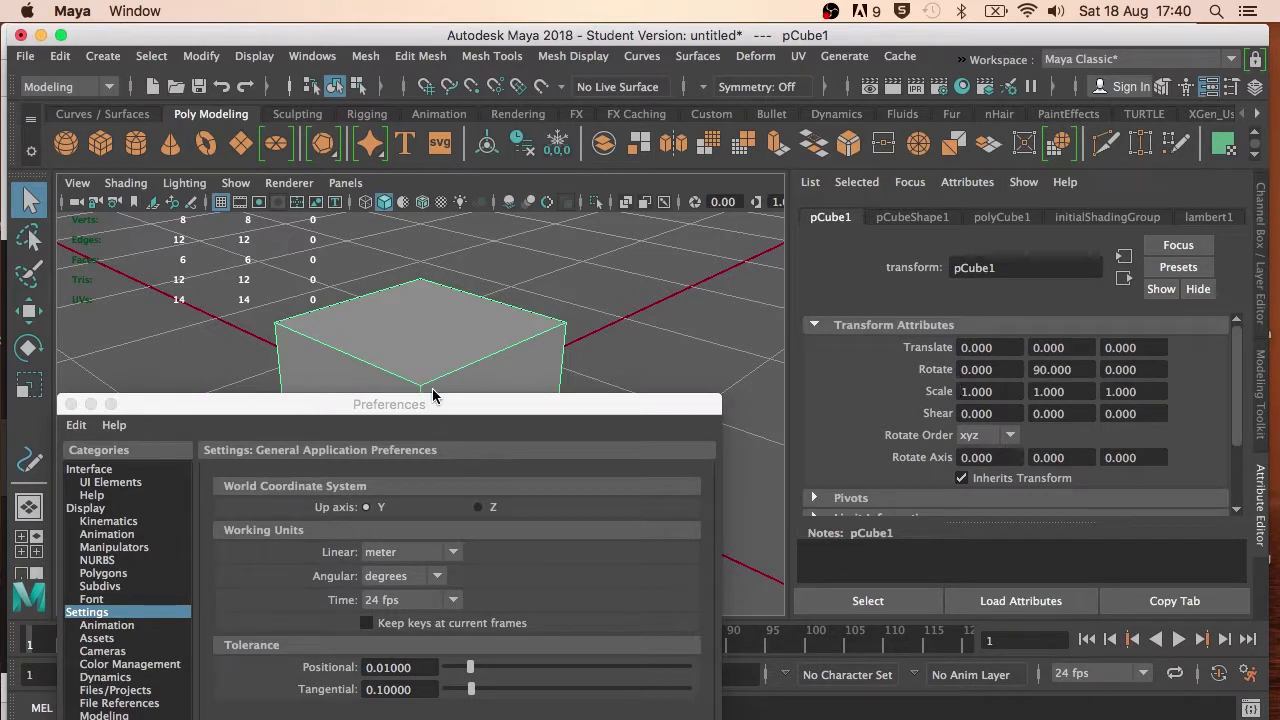
Switch the angular working unit to radians and back to degrees, comparing the cube's rotation value
drag(432, 397, 471, 100)
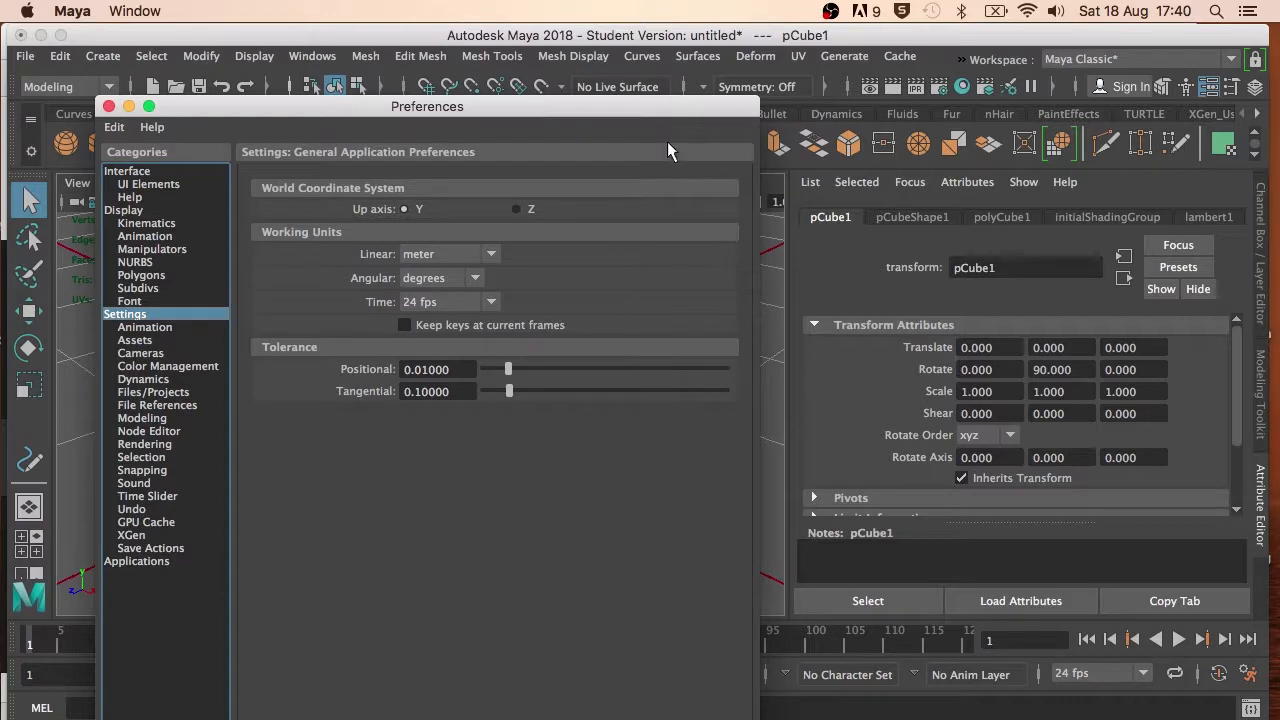
drag(634, 109, 574, 538)
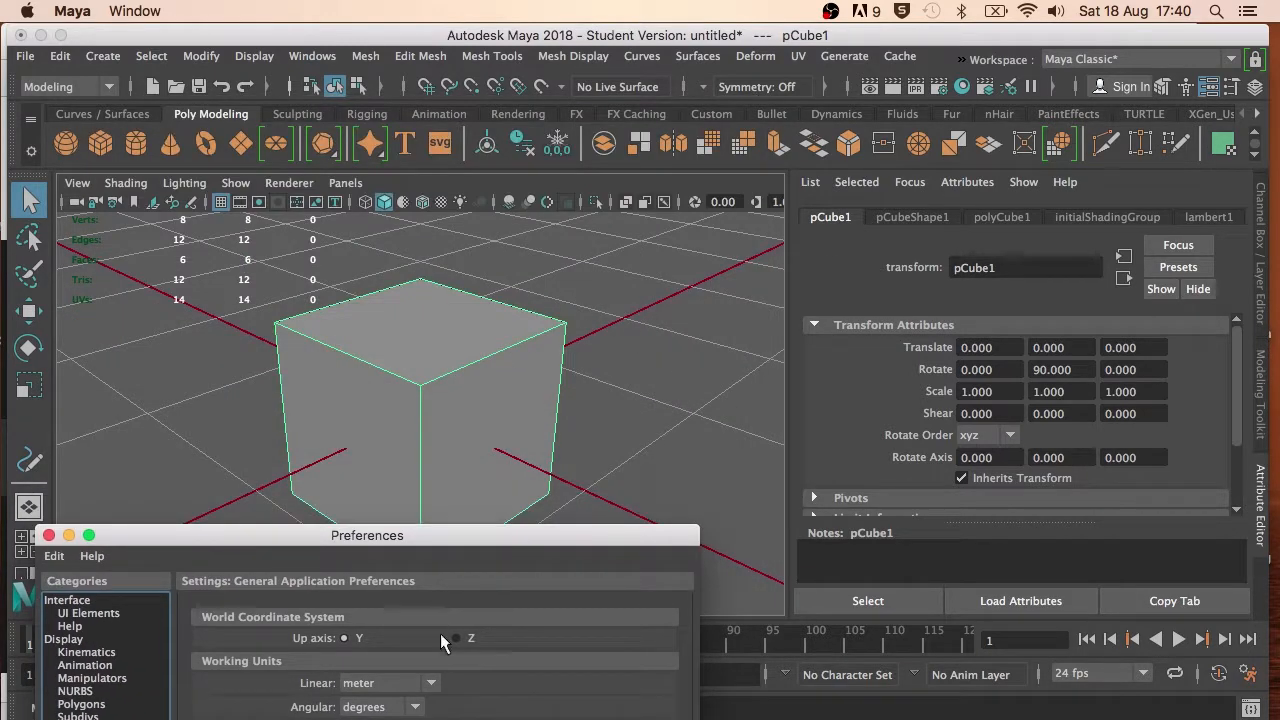
drag(428, 535, 485, 412)
click(468, 585)
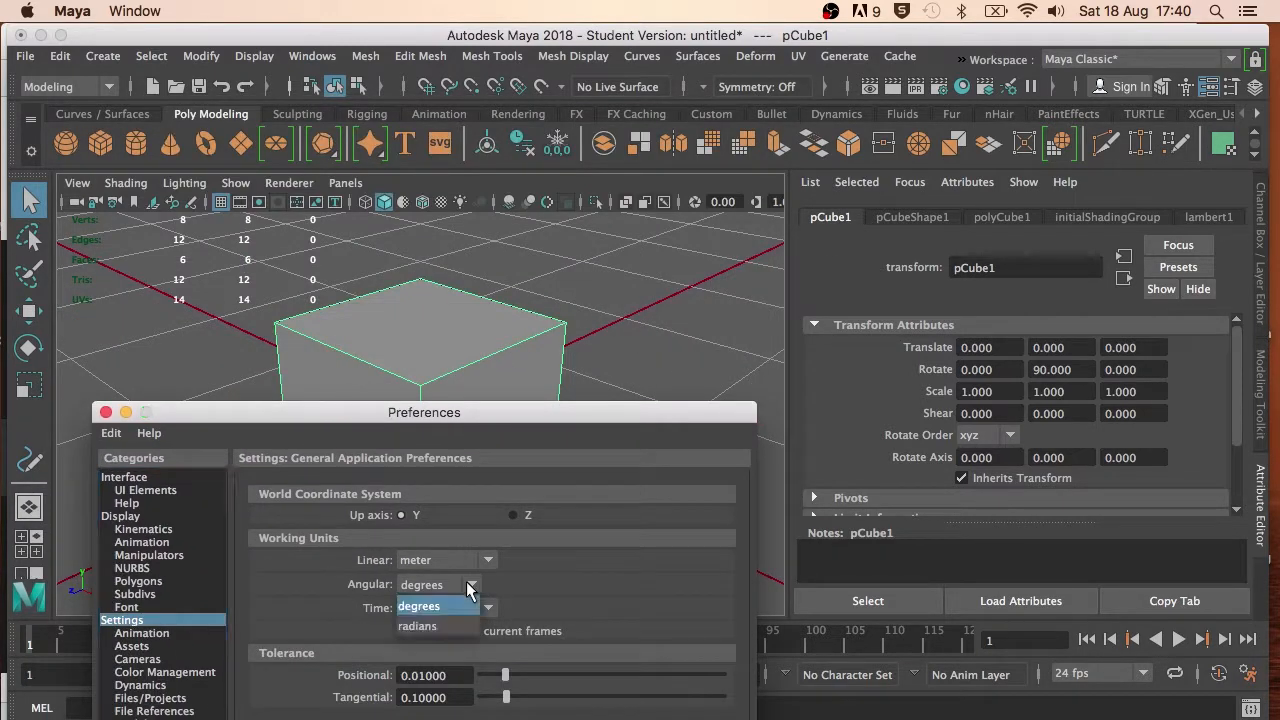
click(447, 625)
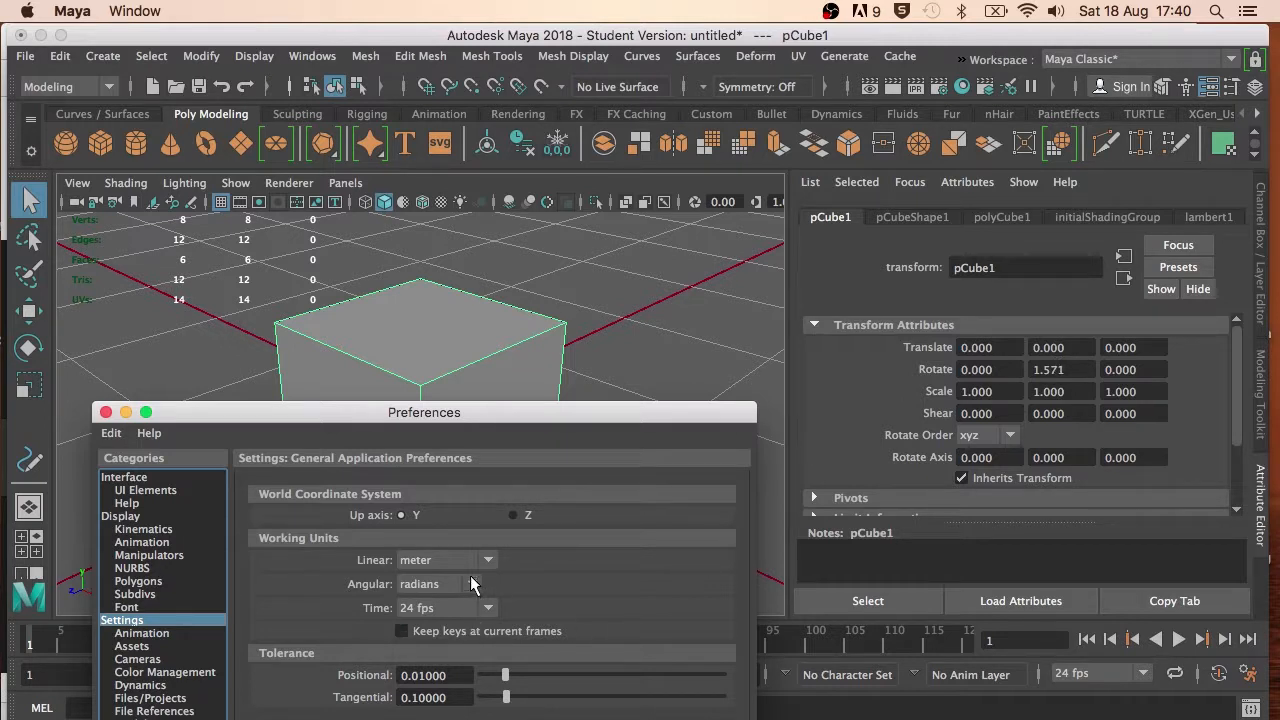
click(472, 584)
click(430, 612)
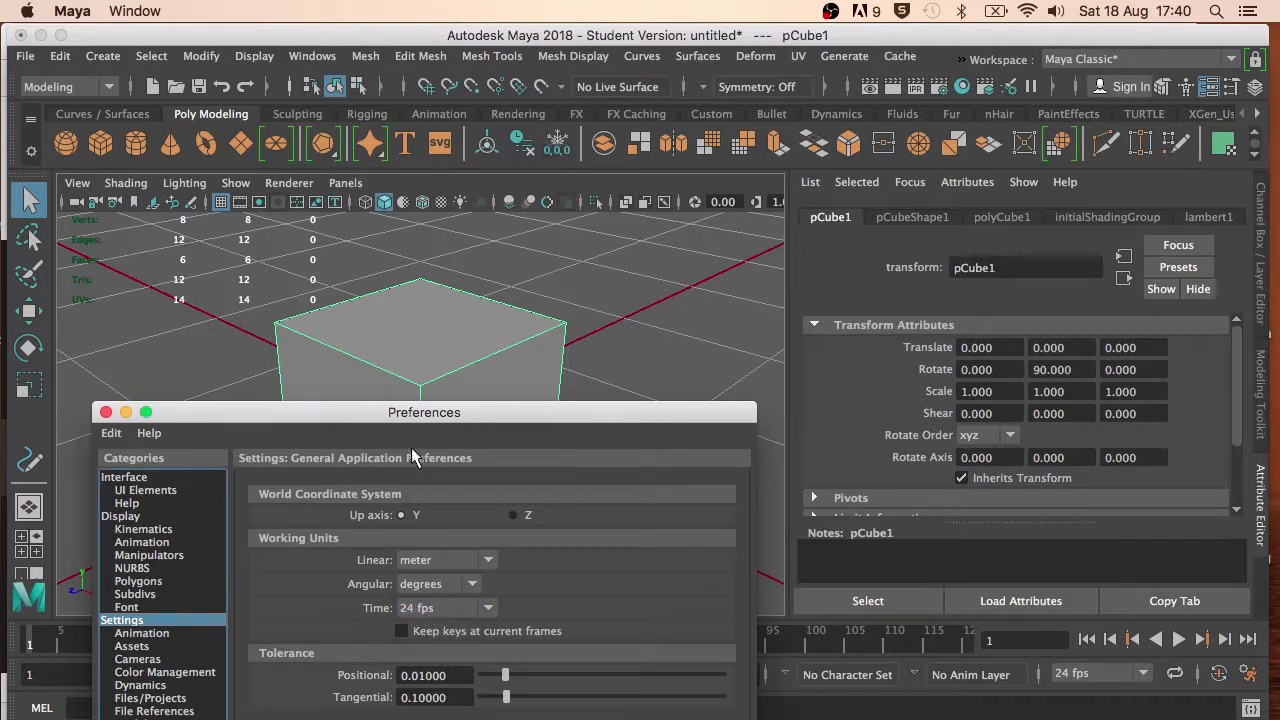
Rotate the cube freehand about its Y axis to about 167 degrees with the Rotate tool
drag(353, 420, 388, 565)
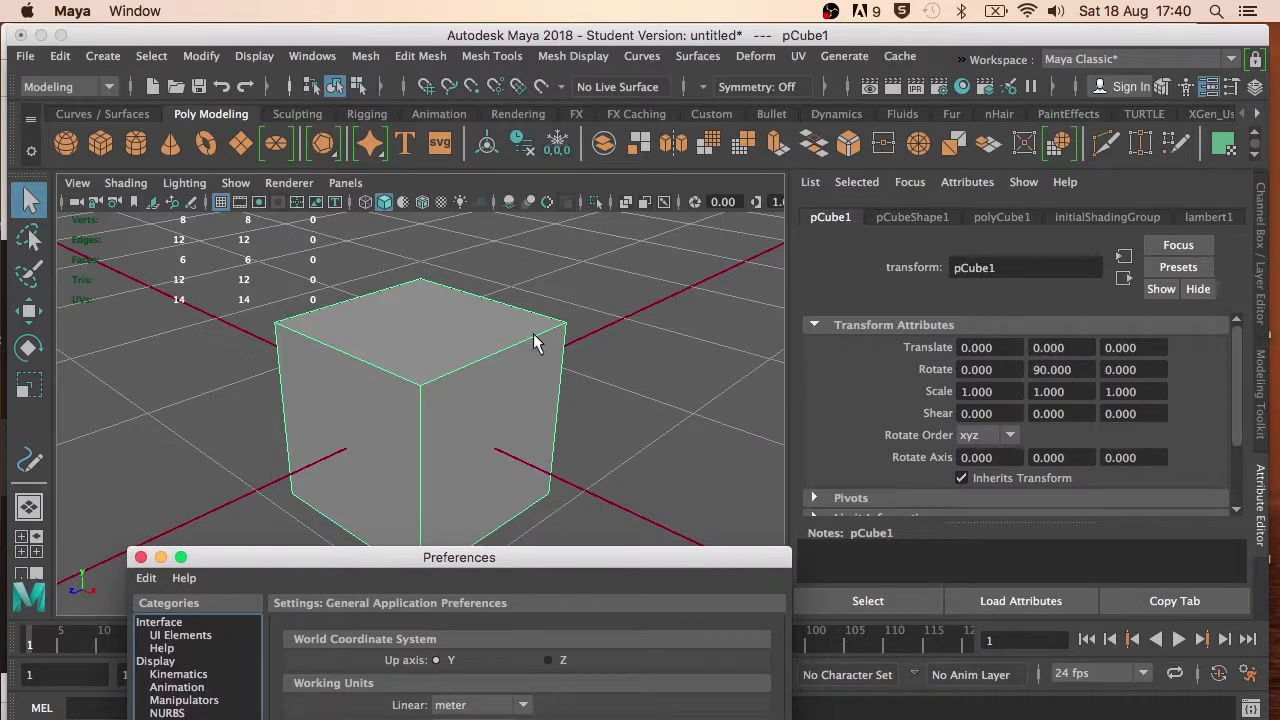
click(467, 376)
key(e)
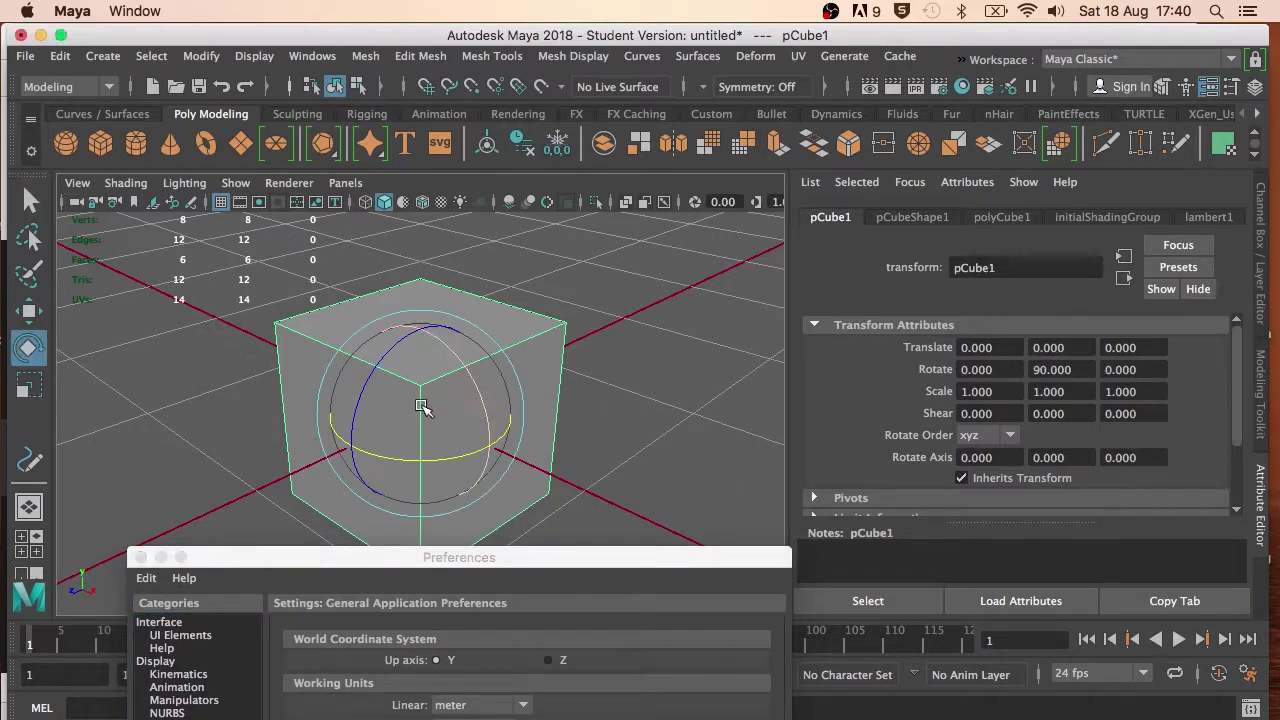
mouse_move(490, 455)
mouse_down()
mouse_move(540, 453)
mouse_move(534, 440)
mouse_move(482, 445)
mouse_move(503, 452)
mouse_up()
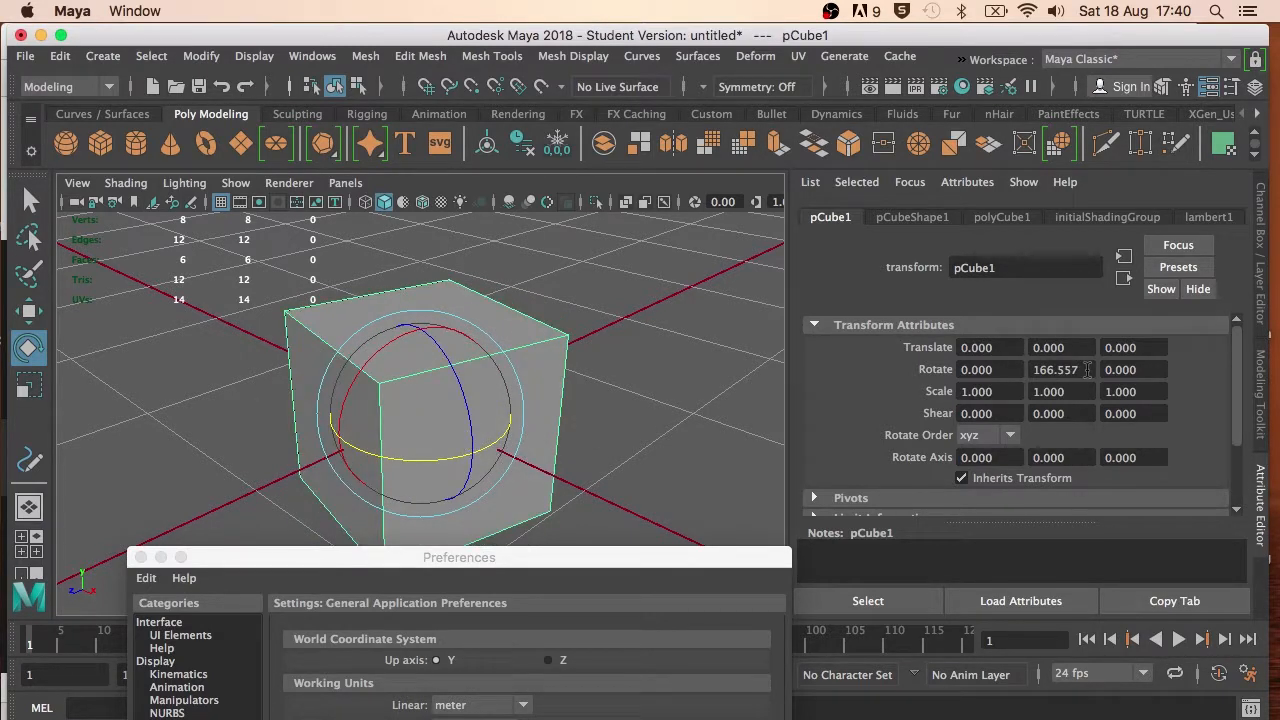
Try Y rotation values of 180 and 270 degrees on the cube
click(1088, 370)
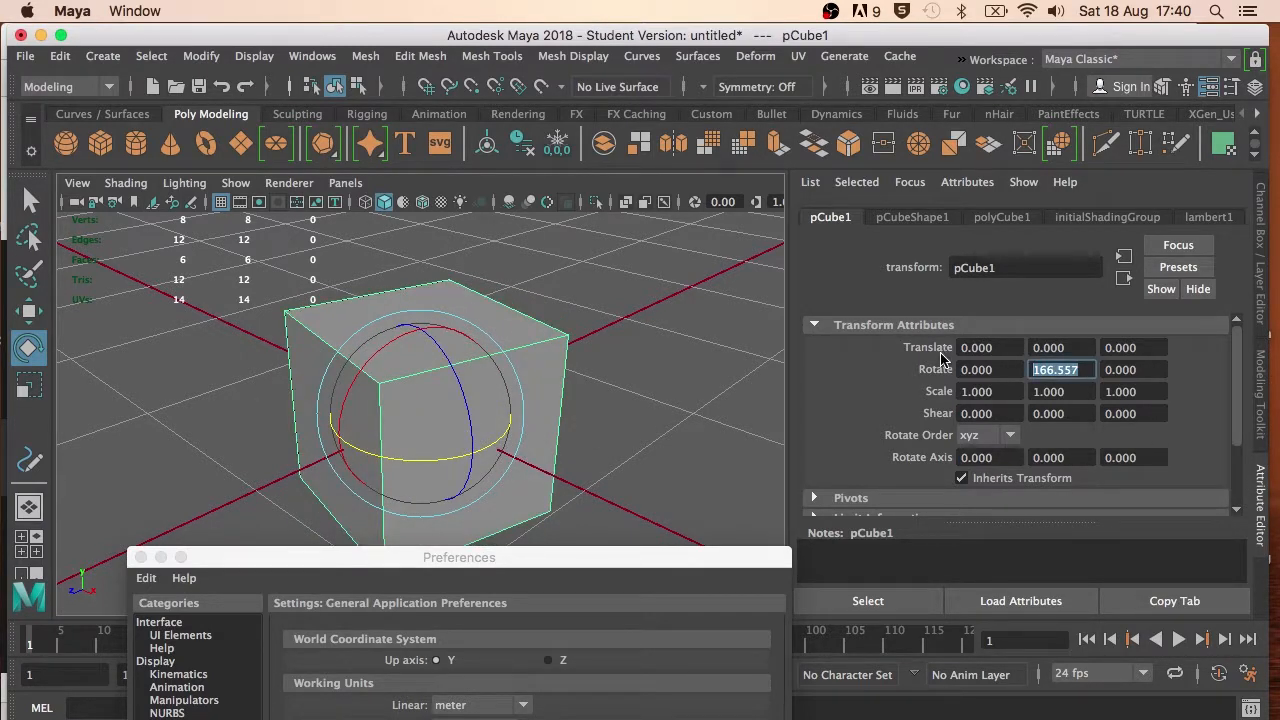
text(180)
key(Return)
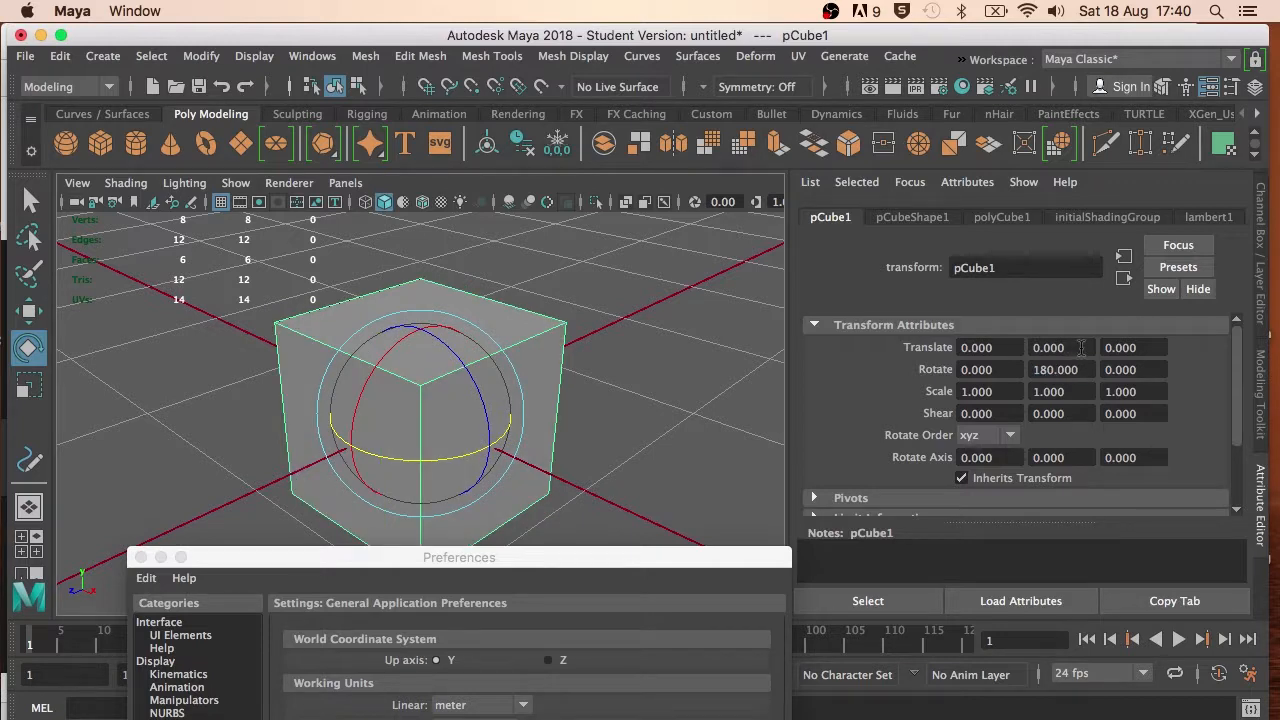
click(1080, 369)
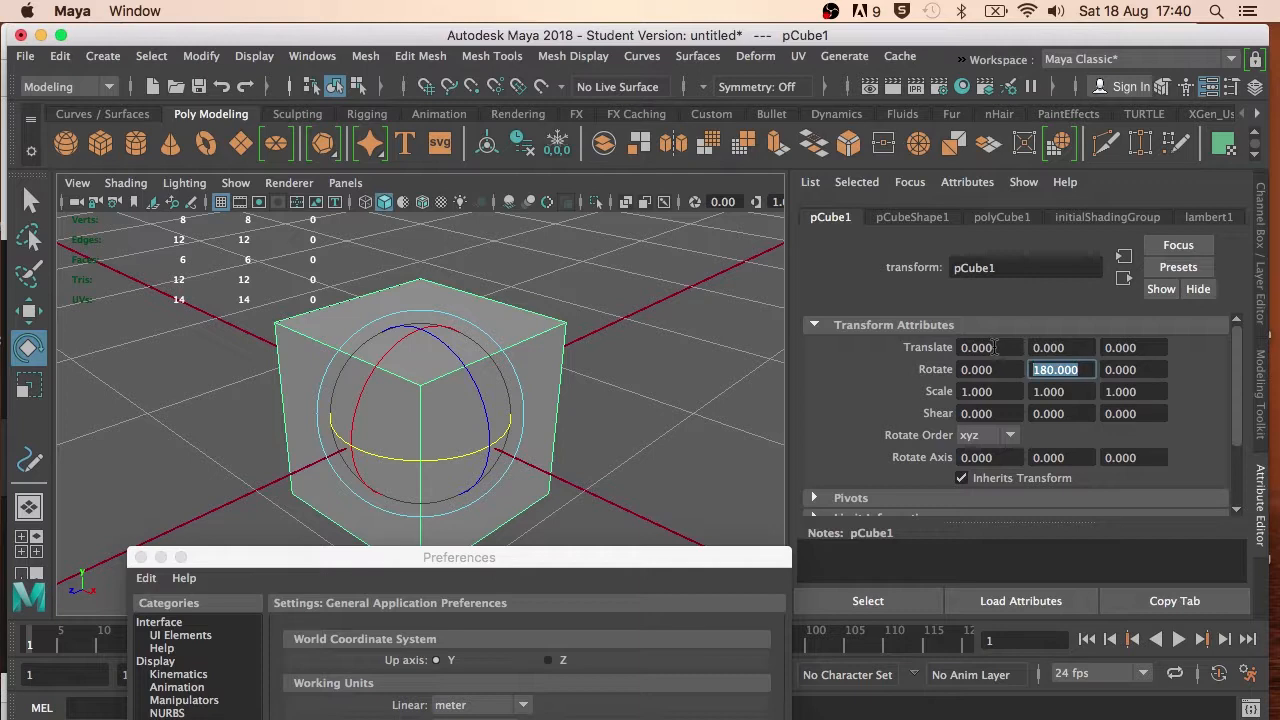
text(270)
key(Return)
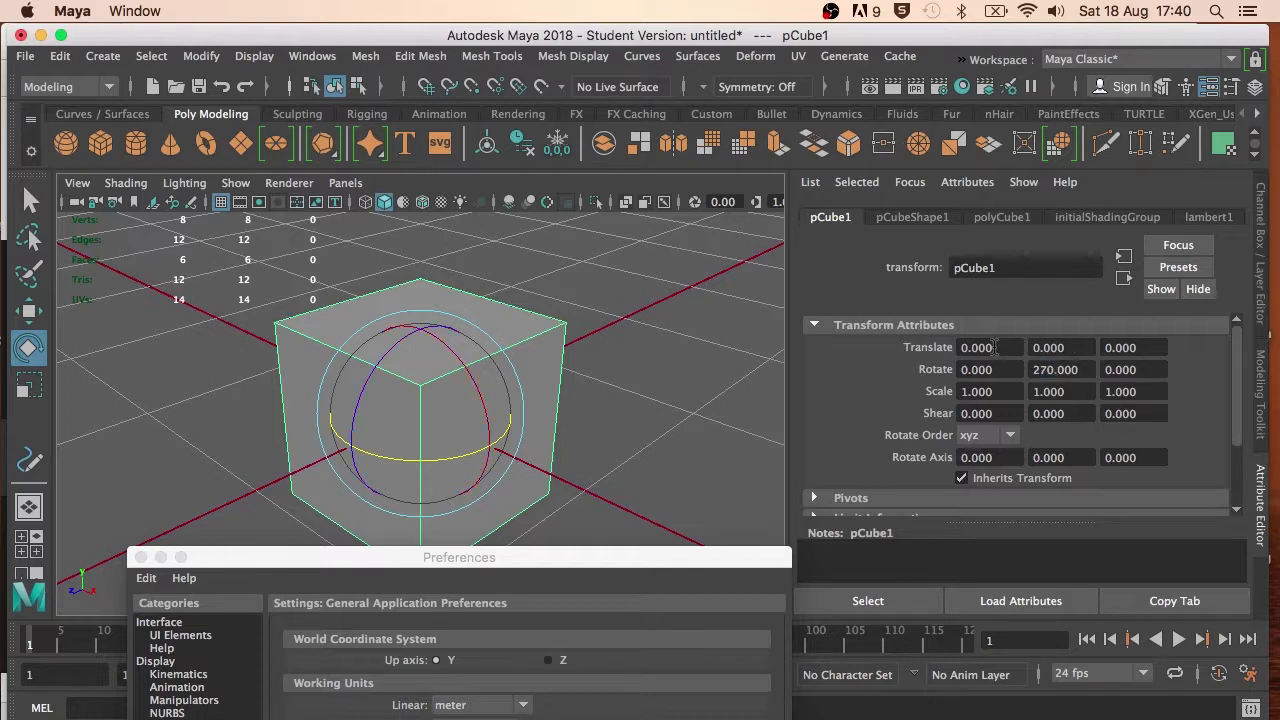
Set the cube's Y rotation to -90 degrees
drag(1090, 369, 912, 362)
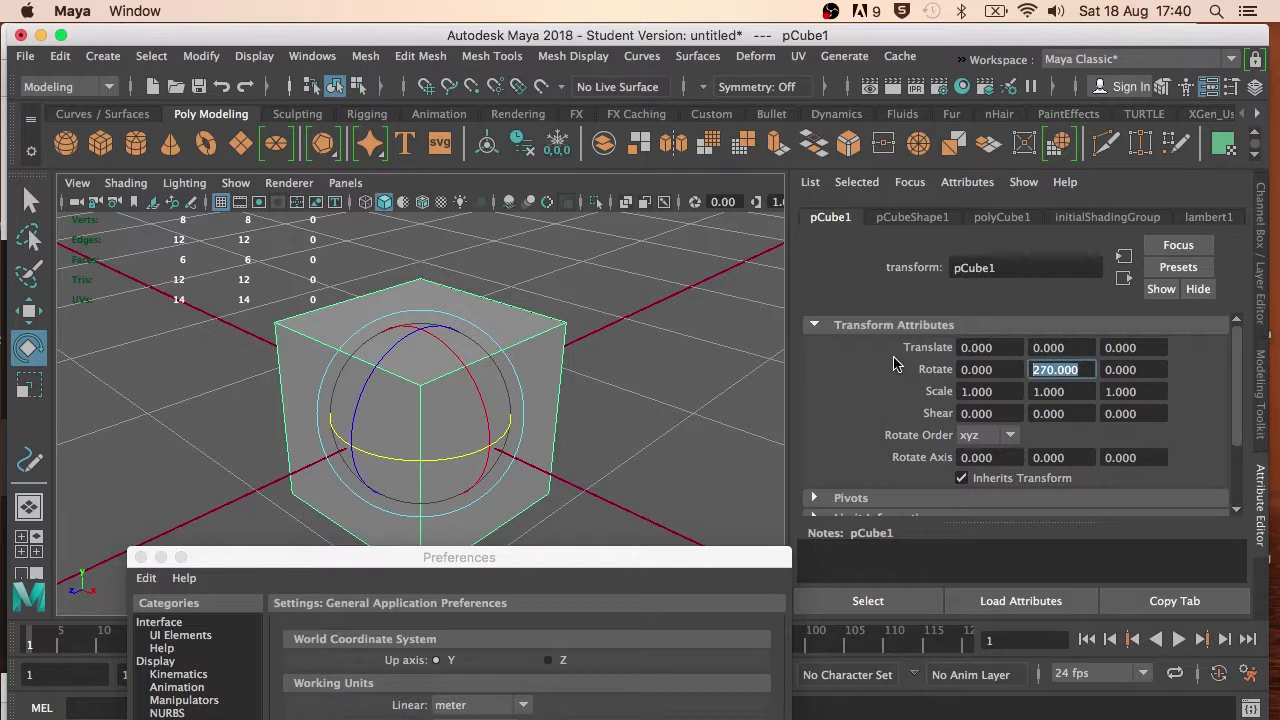
text(-90)
key(Return)
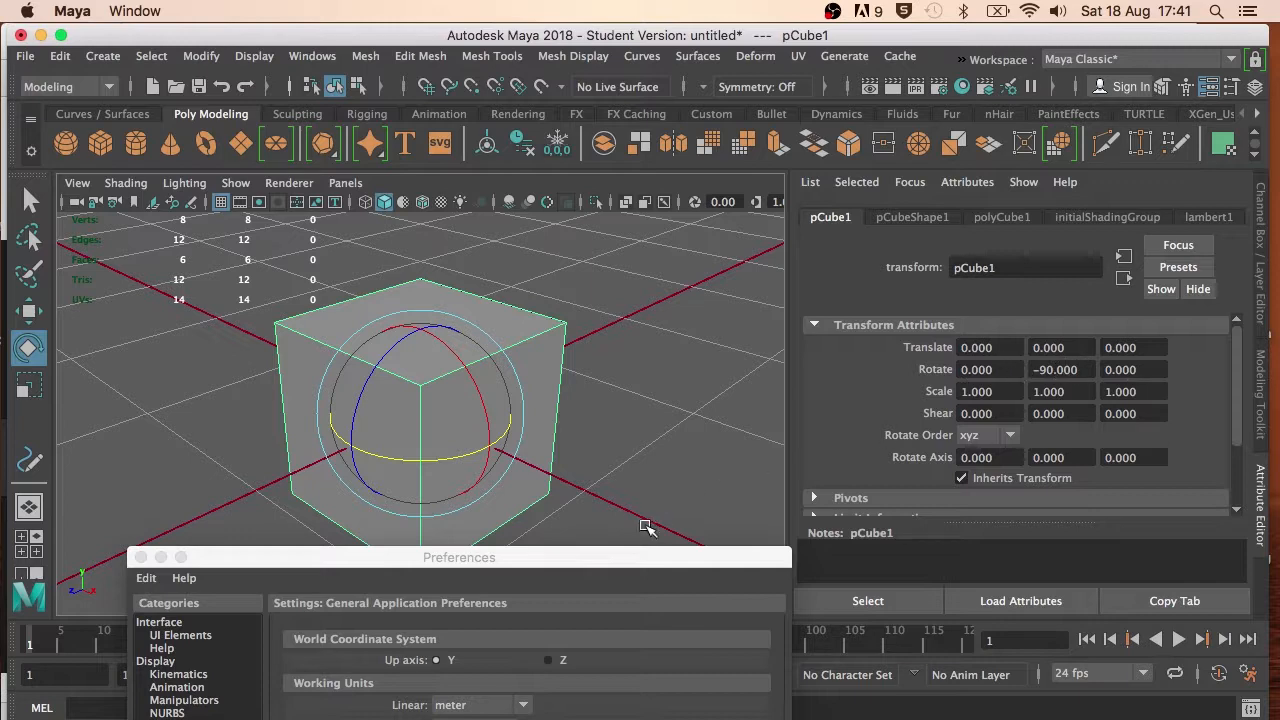
Bring the working units back into view in the Preferences and try time units of 25, 30 and 60 fps
drag(652, 549, 708, 49)
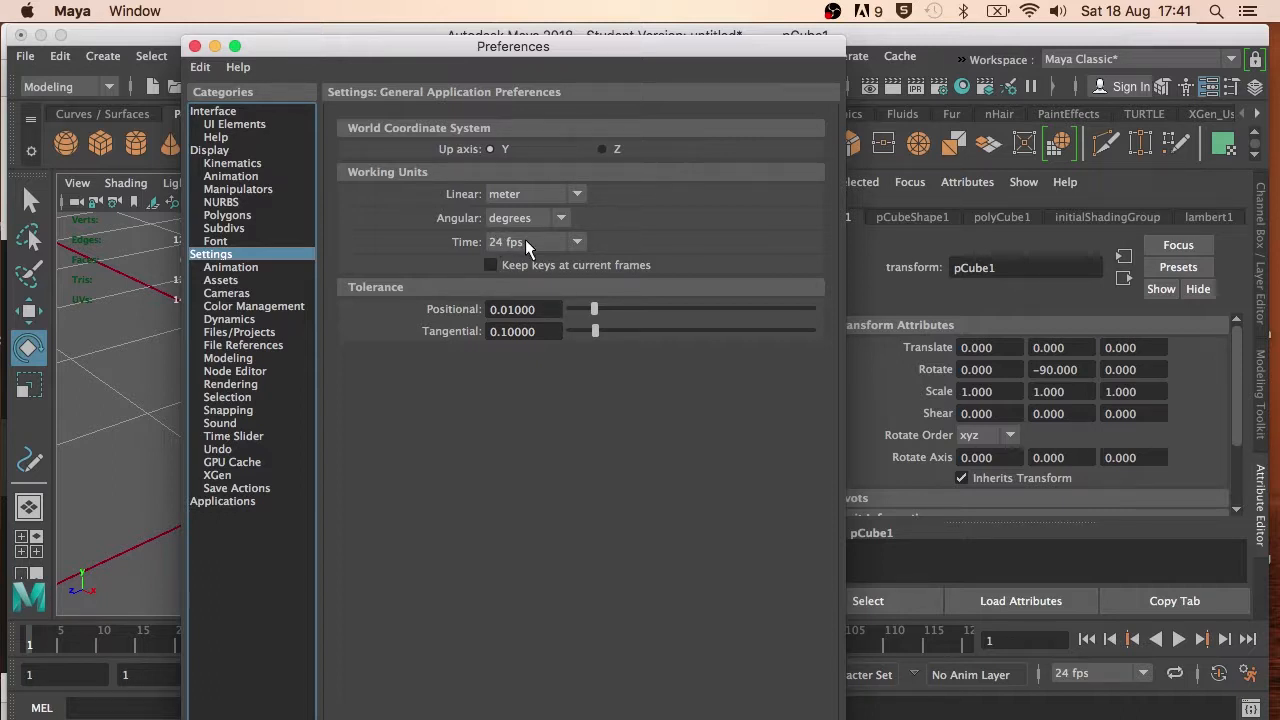
drag(389, 46, 455, 34)
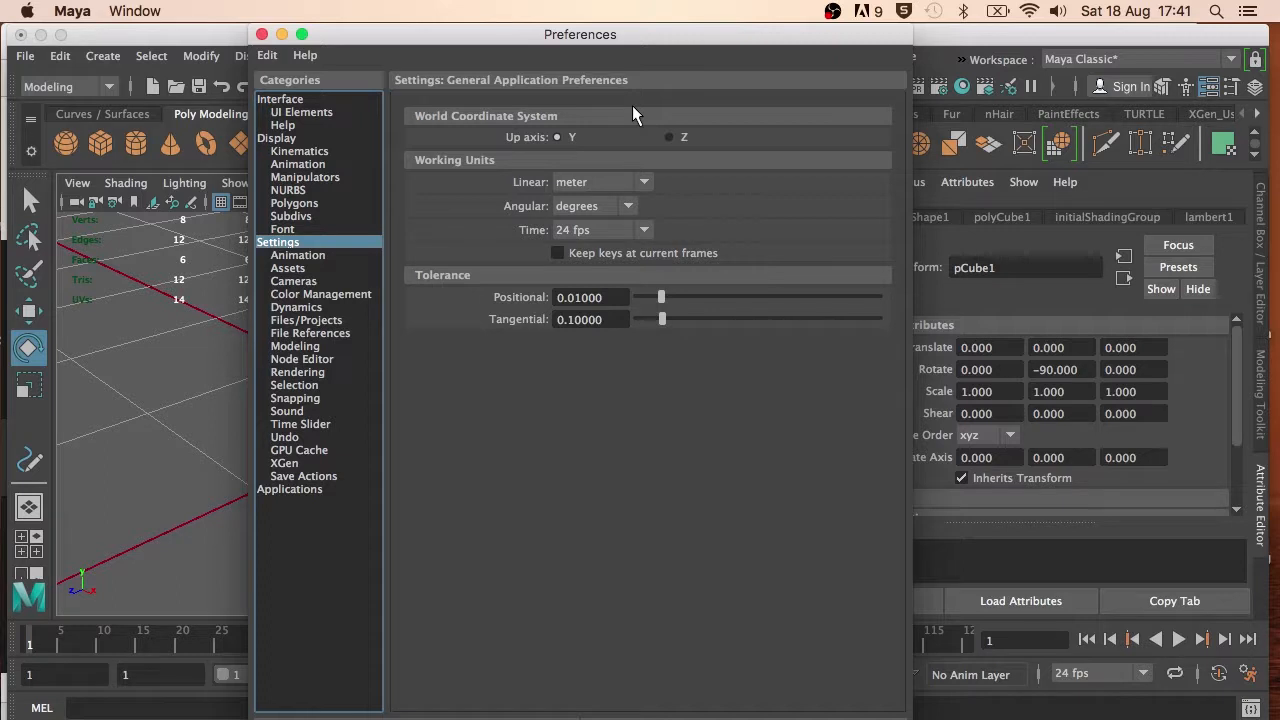
click(644, 230)
scroll(620, 320, down, 2)
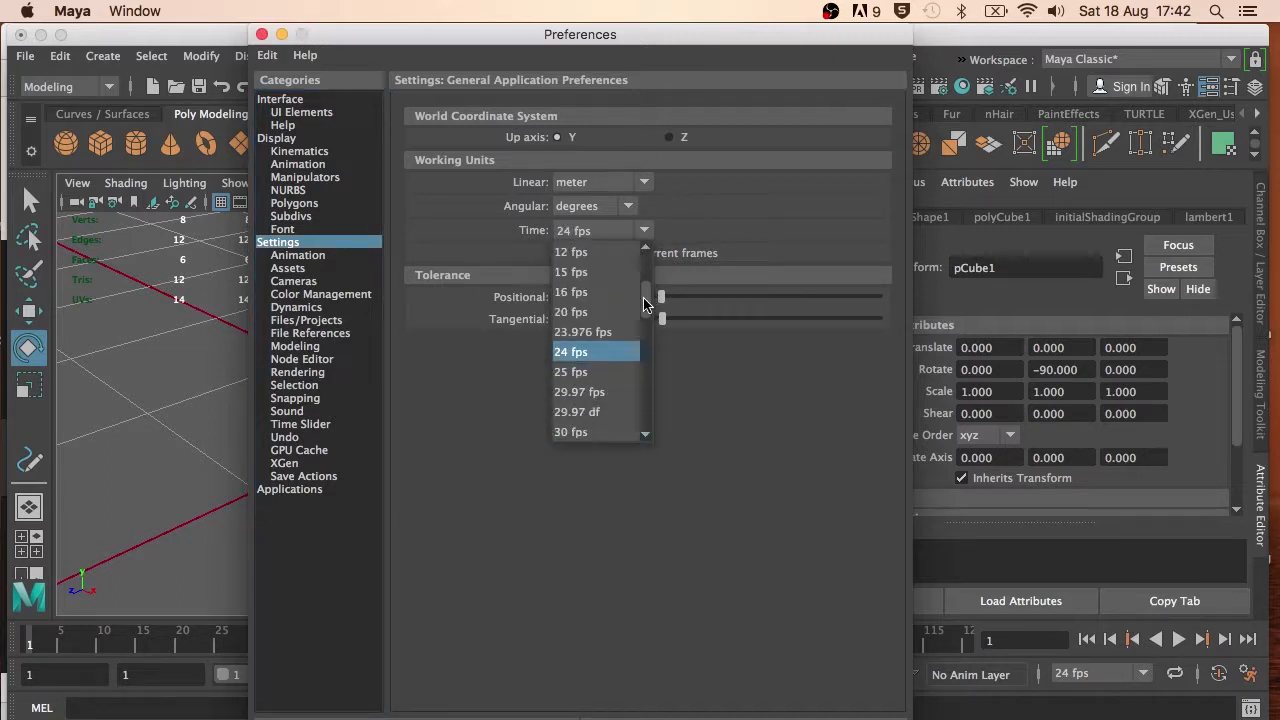
click(570, 372)
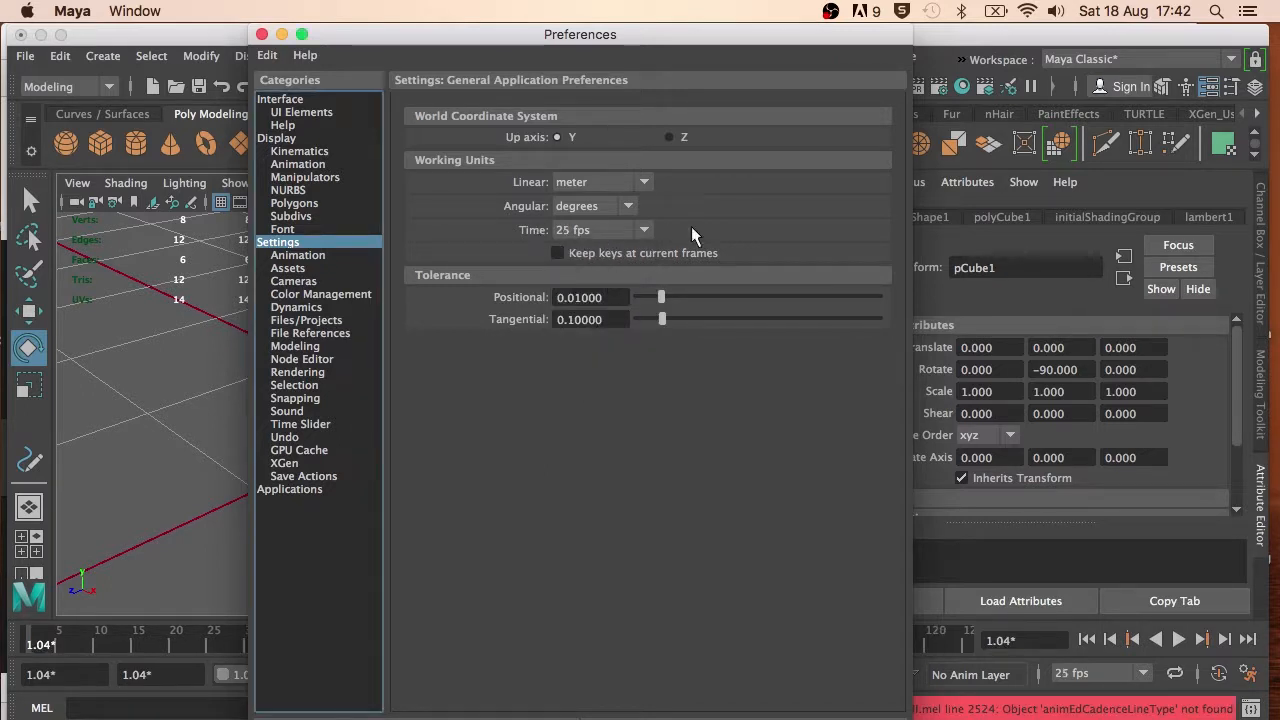
click(644, 232)
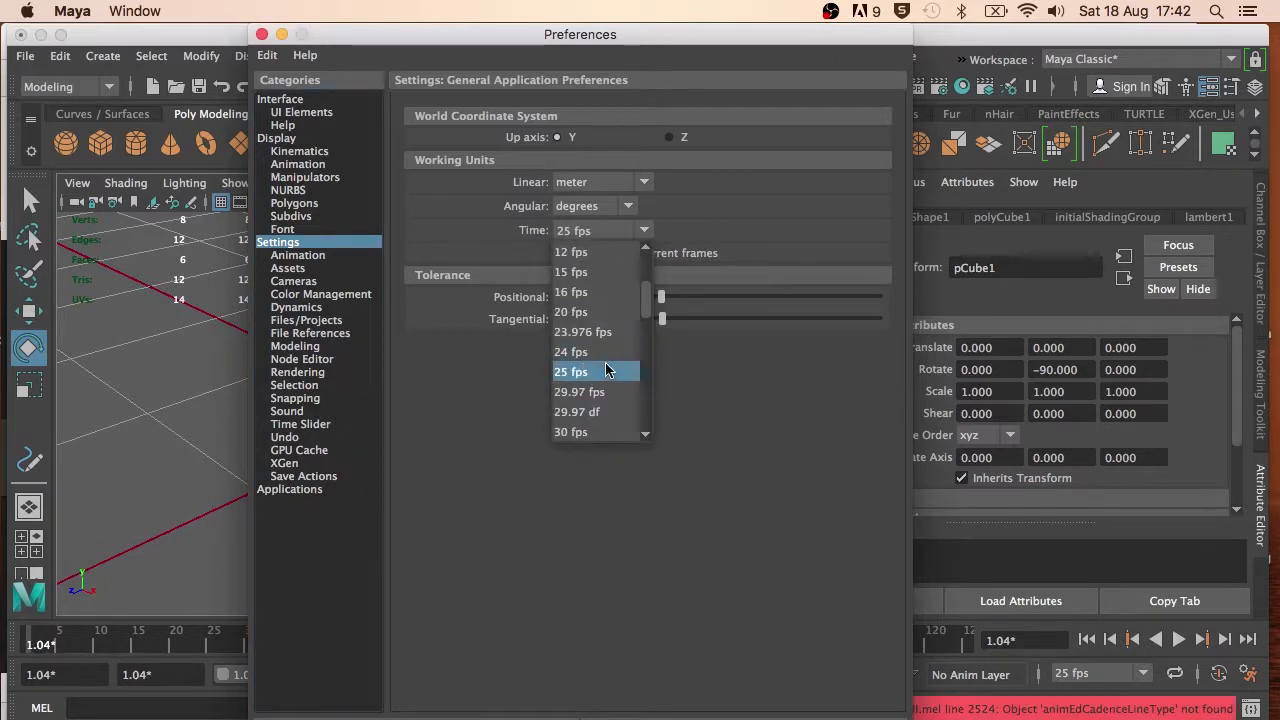
click(580, 431)
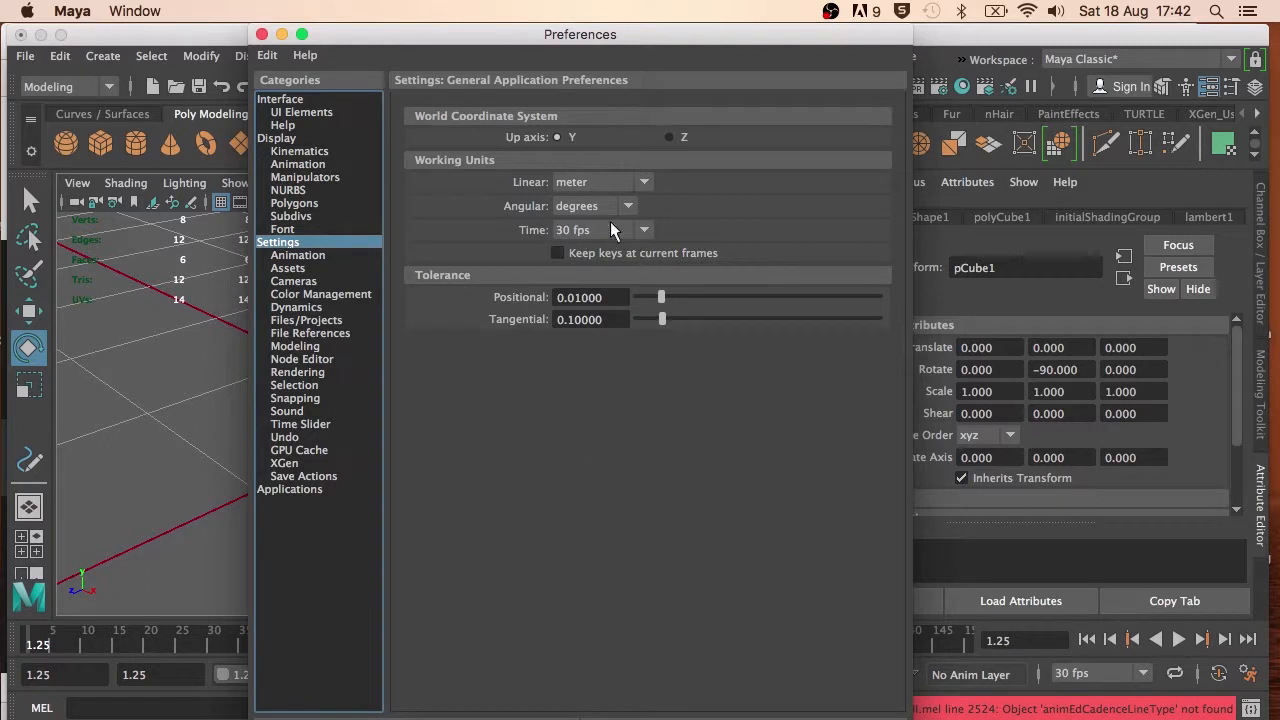
click(644, 231)
drag(650, 305, 651, 347)
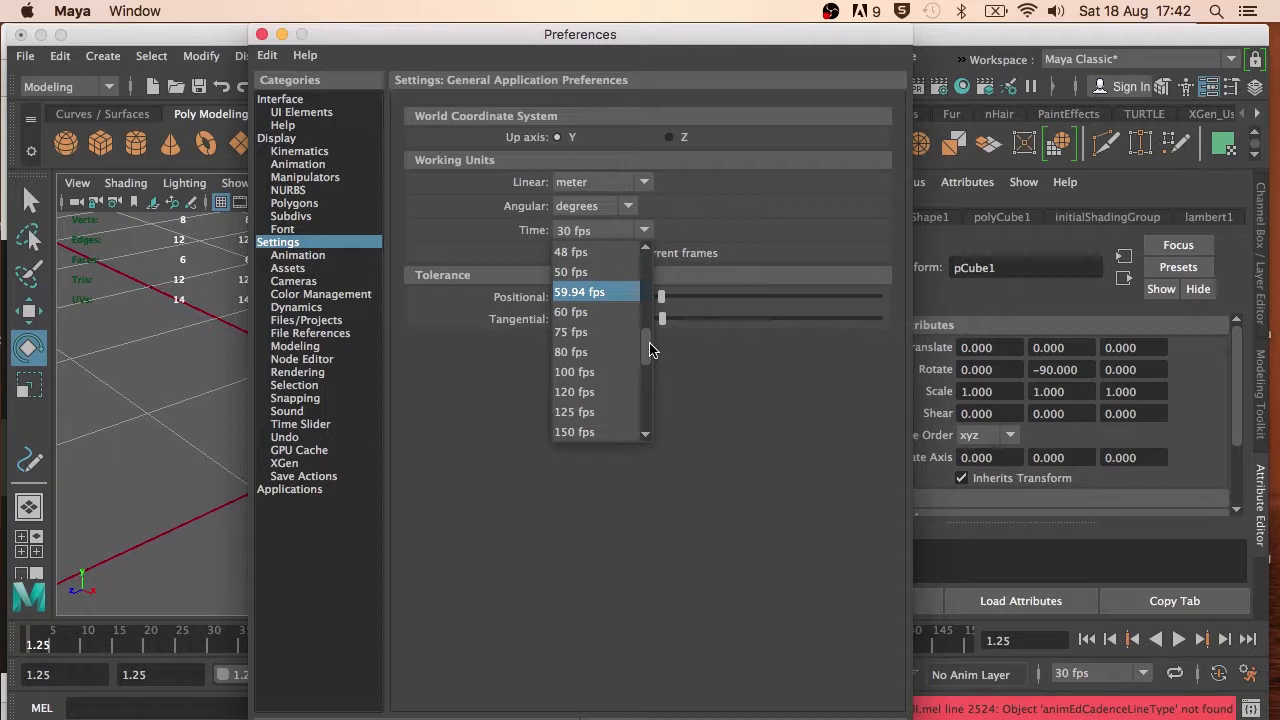
click(566, 313)
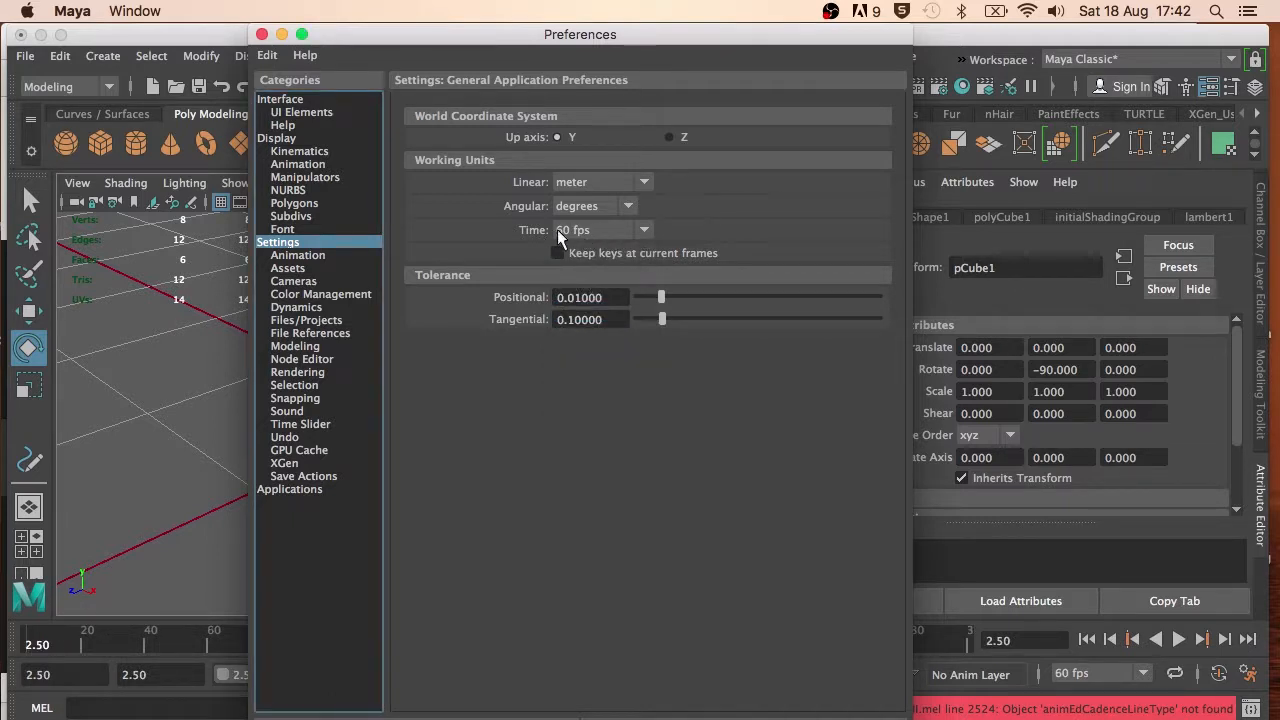
Set the time working unit to 24 fps and save the preferences
click(645, 230)
scroll(645, 313, up, 5)
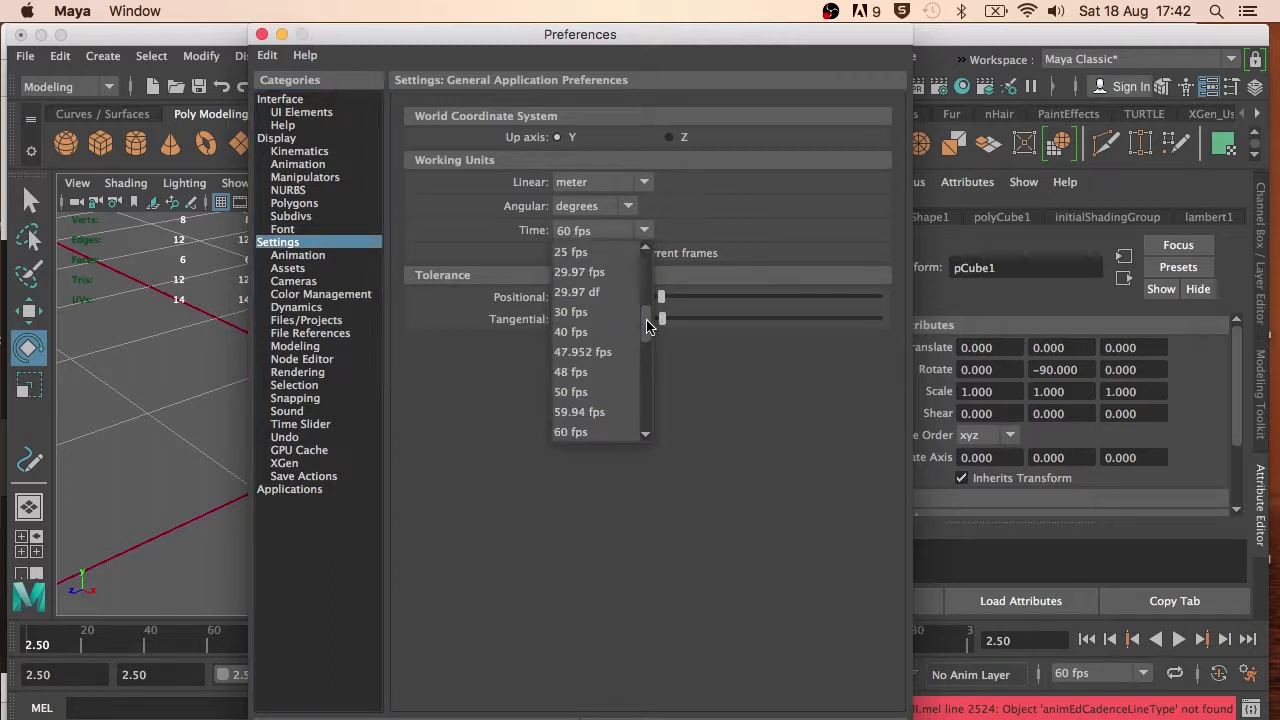
scroll(645, 313, up, 1)
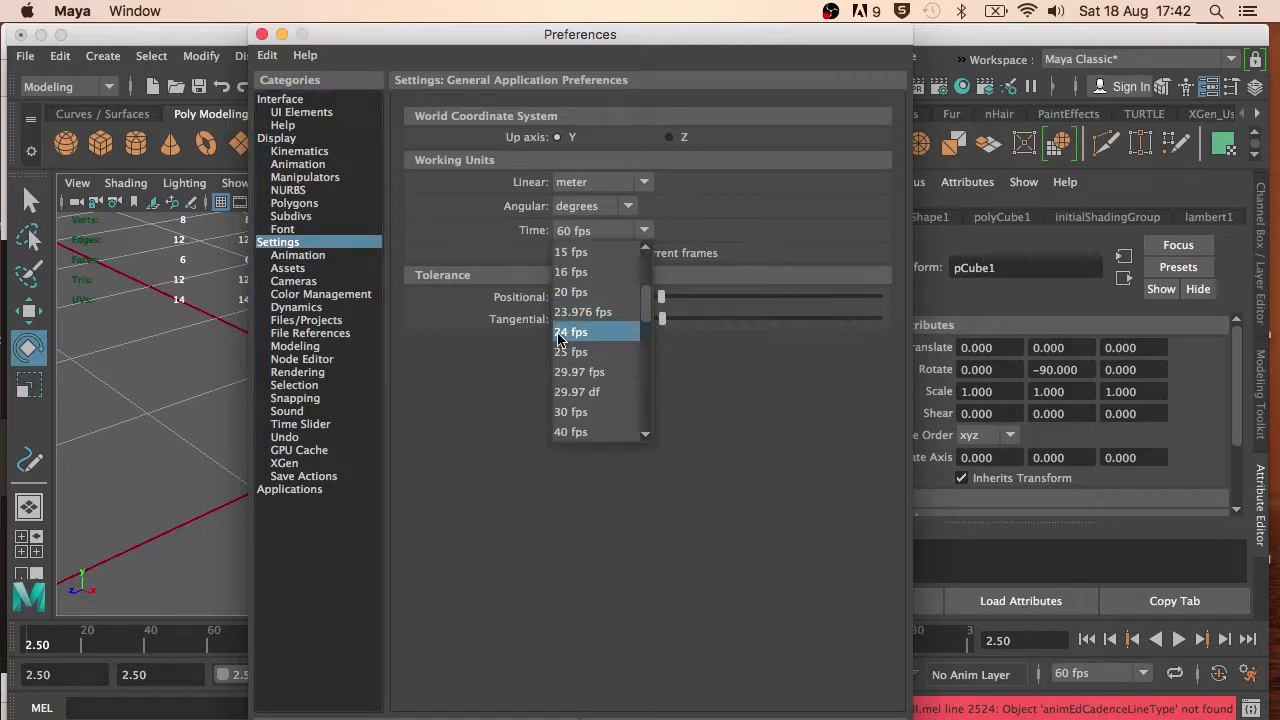
click(560, 336)
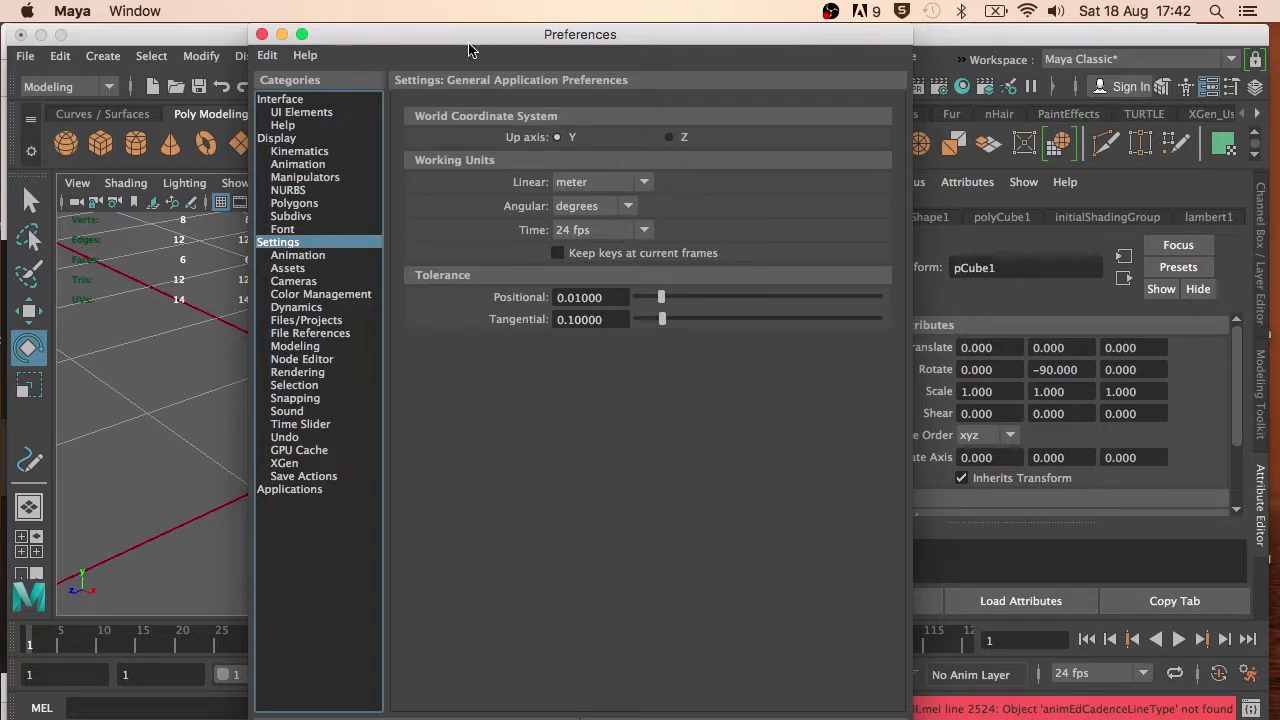
drag(469, 34, 470, 12)
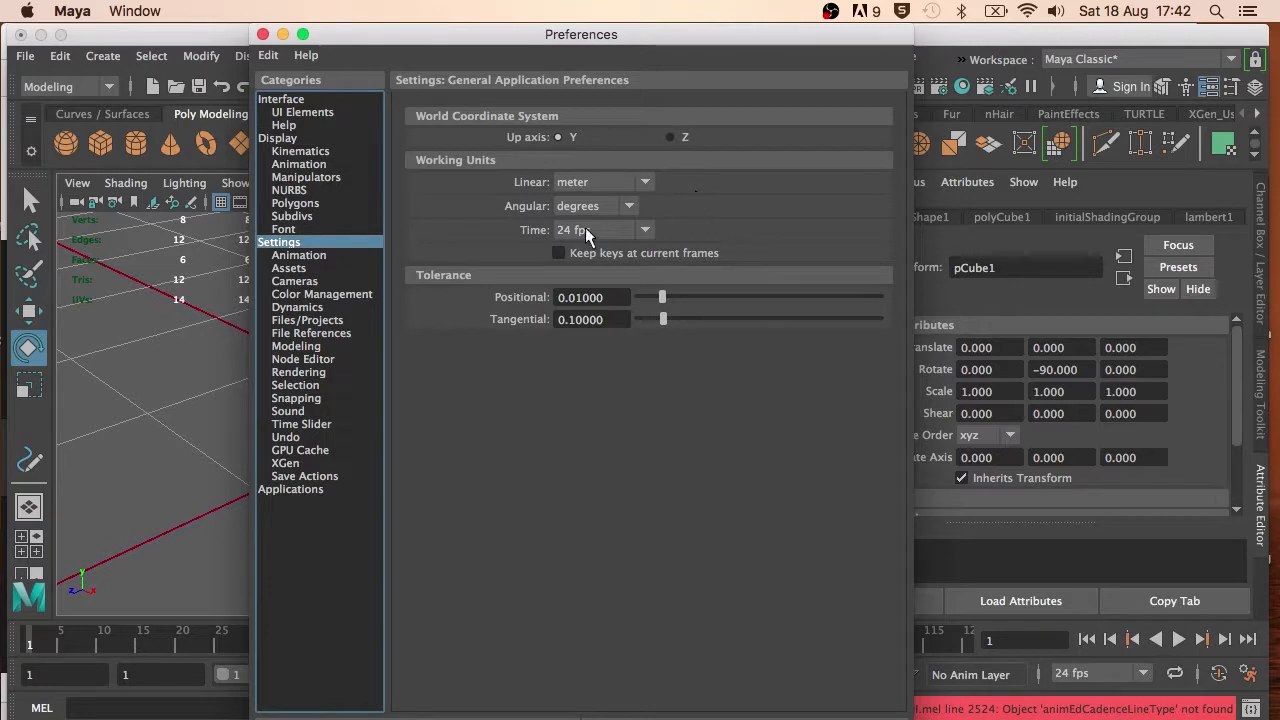
click(500, 690)
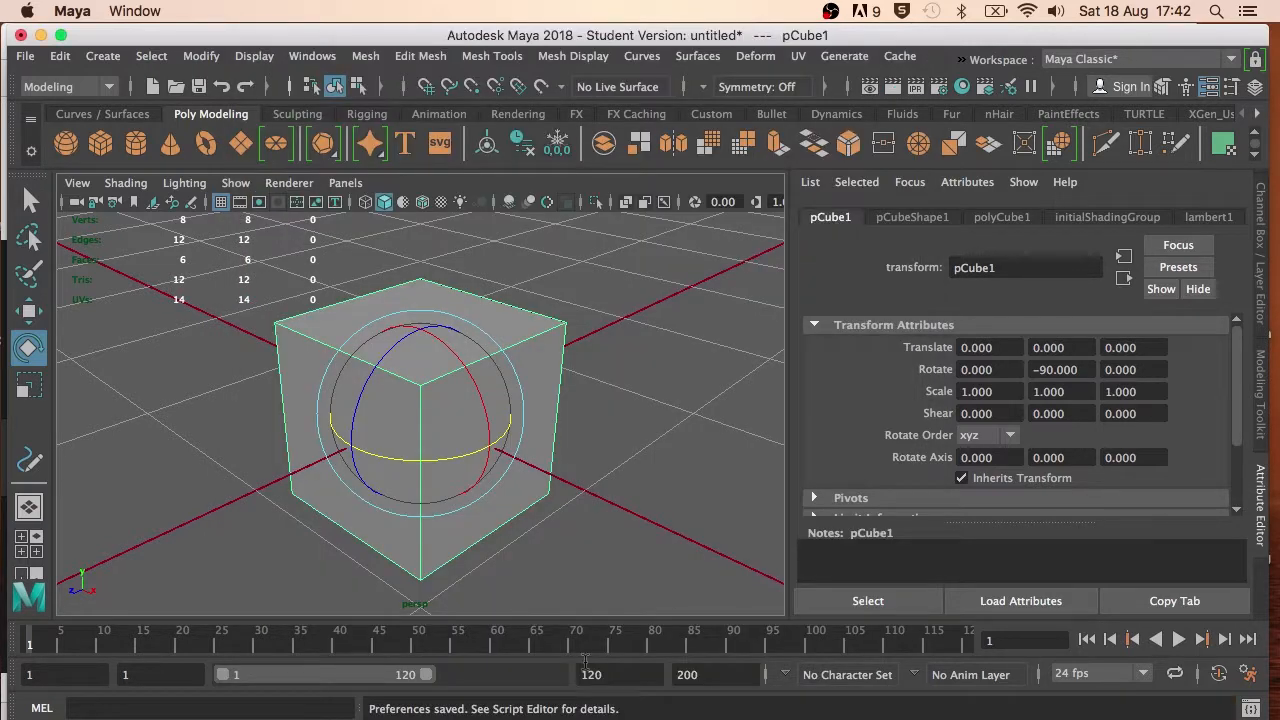
Reopen the general application settings in the Preferences to review the working units, and close them again
click(312, 56)
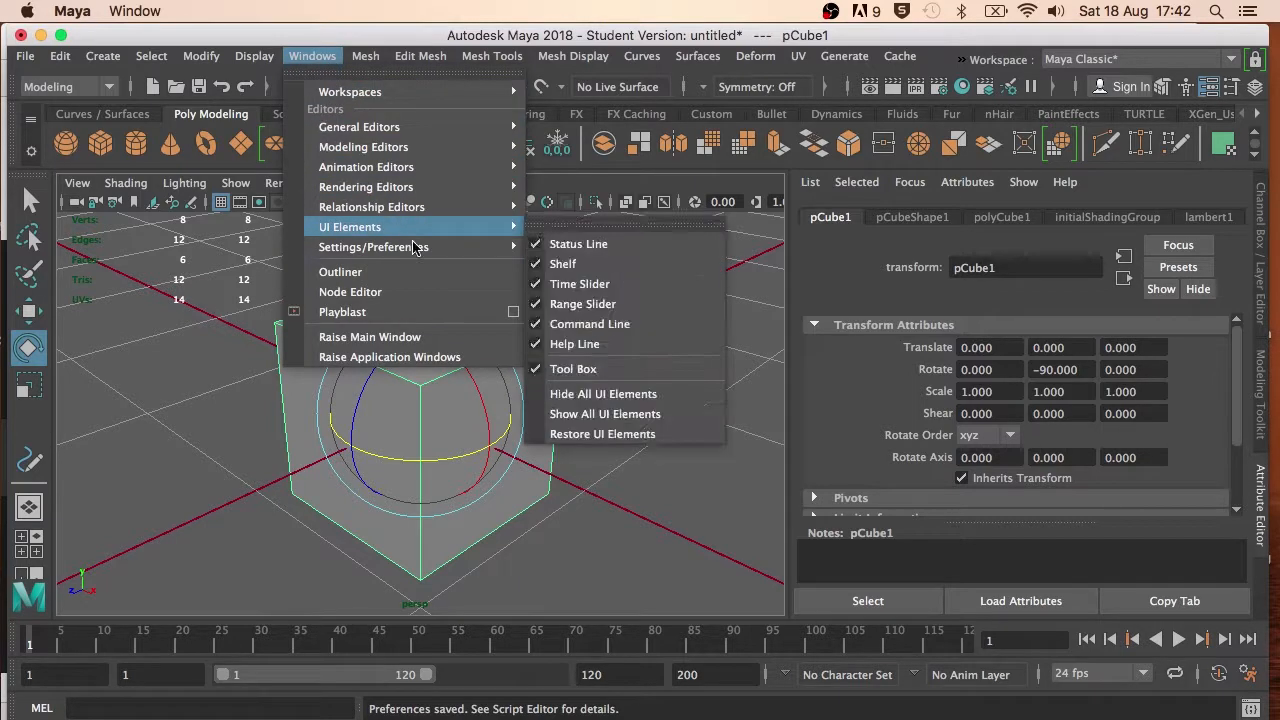
mouse_move(418, 249)
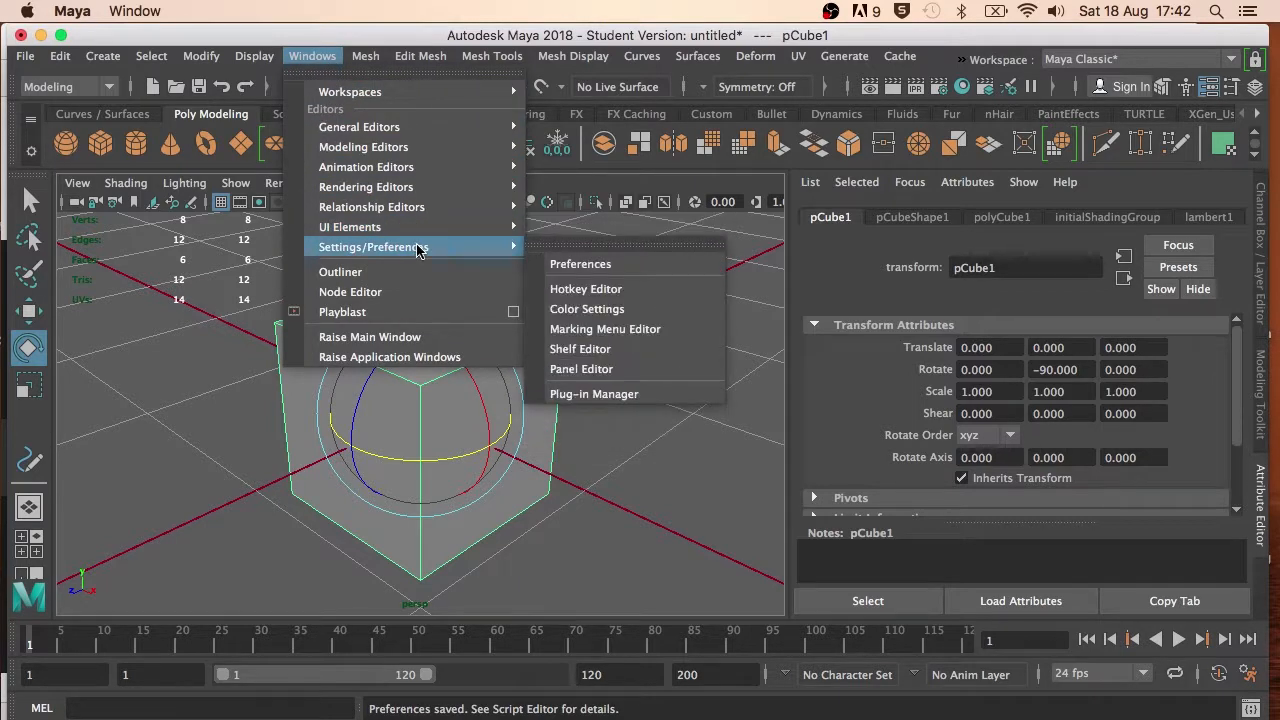
click(628, 266)
click(280, 242)
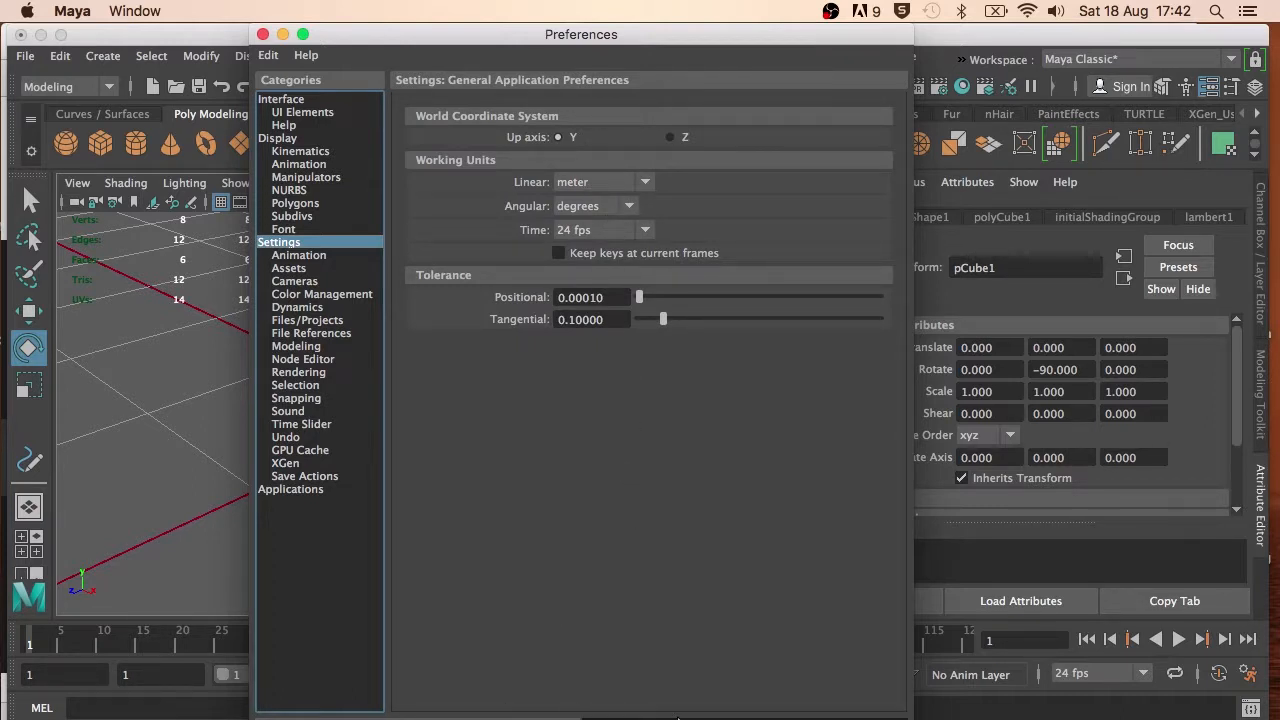
click(262, 35)
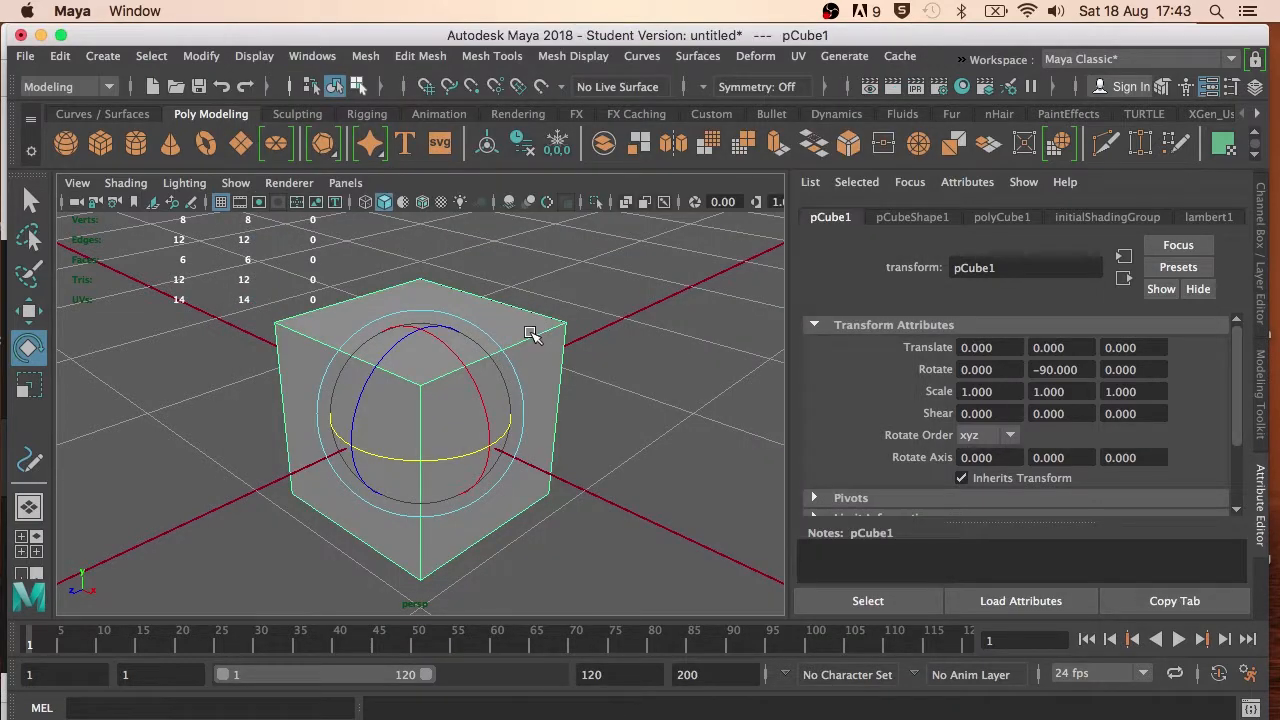
Duplicate the cube and move the copy straight up along Y by about 1.29
key(ctrl+d)
key(w)
drag(350, 445, 553, 369)
key(ctrl+z)
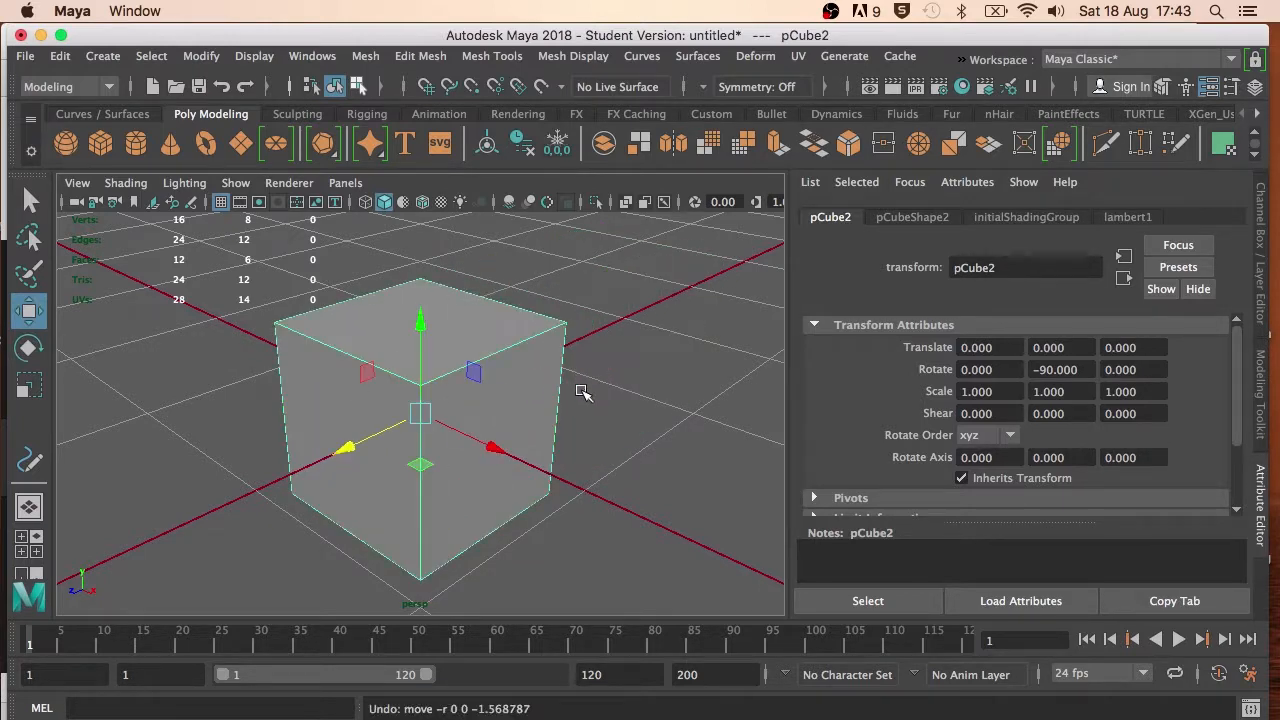
scroll(583, 392, down, 5)
drag(420, 322, 410, 235)
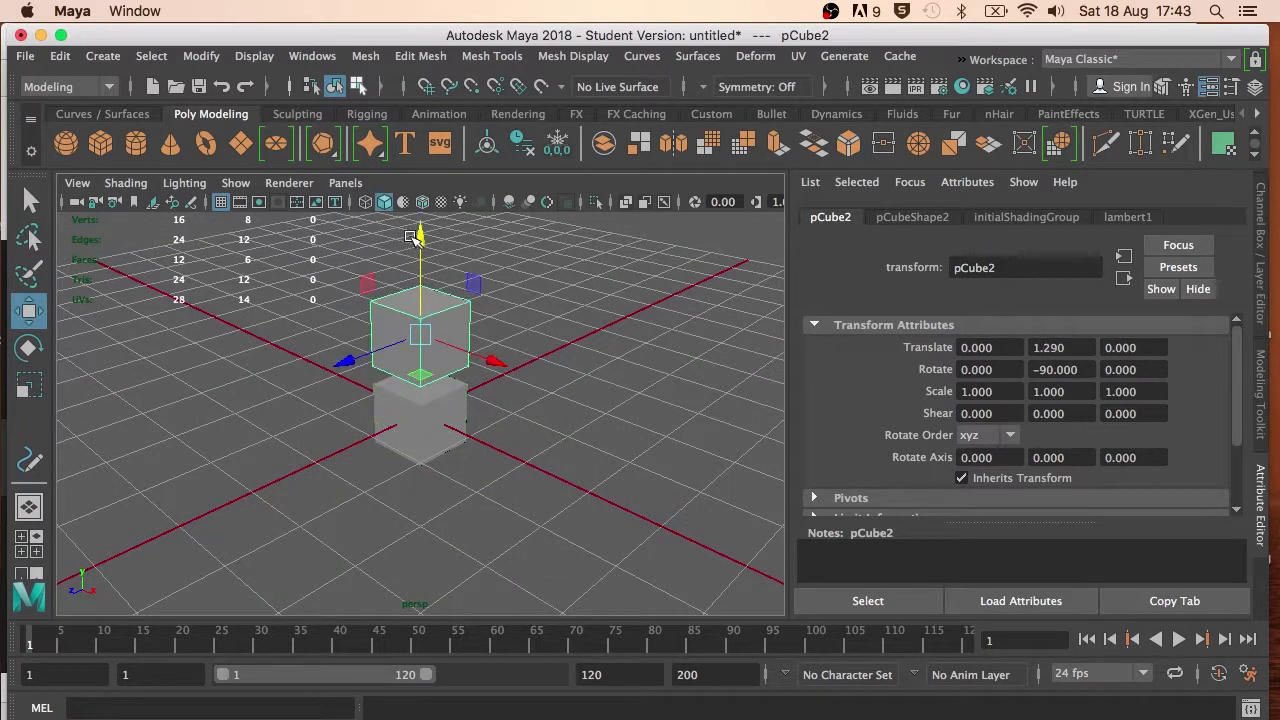
Duplicate the raised cube and move the new copy up to a Y translation of about 2.71
key(ctrl+d)
scroll(412, 240, down, 4)
drag(420, 302, 422, 278)
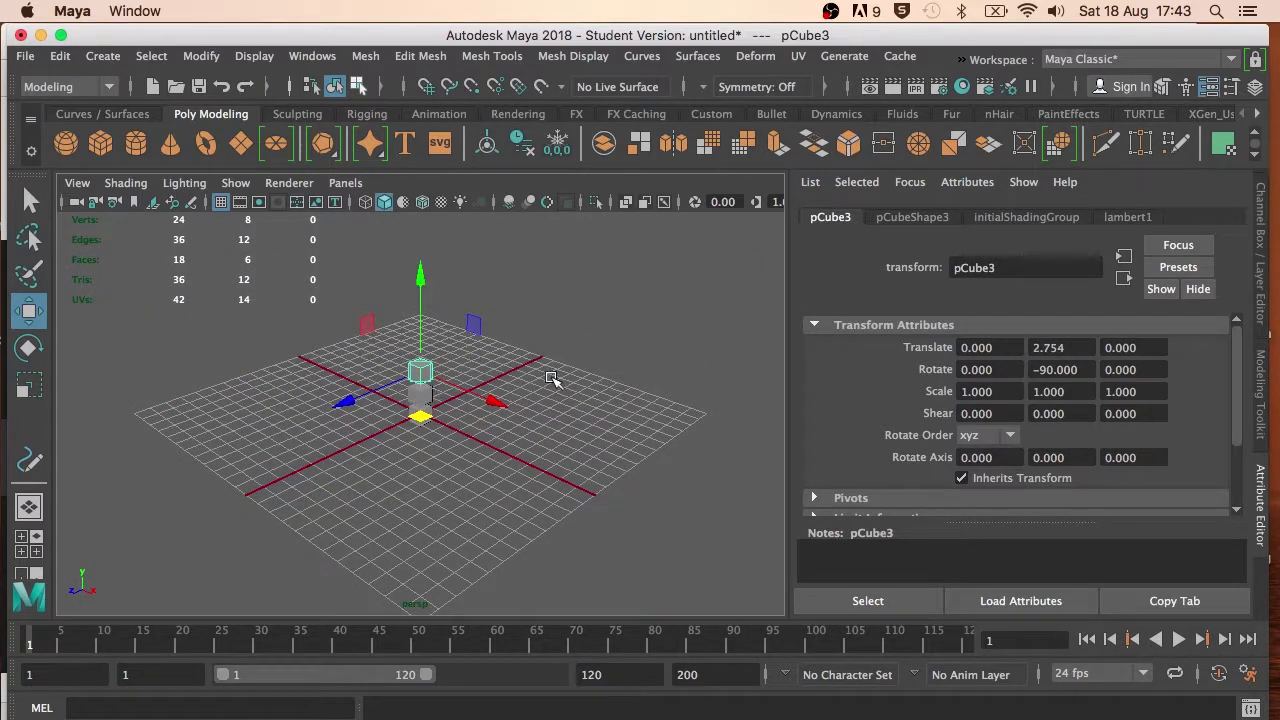
Select the middle cube, frame it in the perspective view and open the Outliner
click(494, 374)
click(420, 397)
key(f)
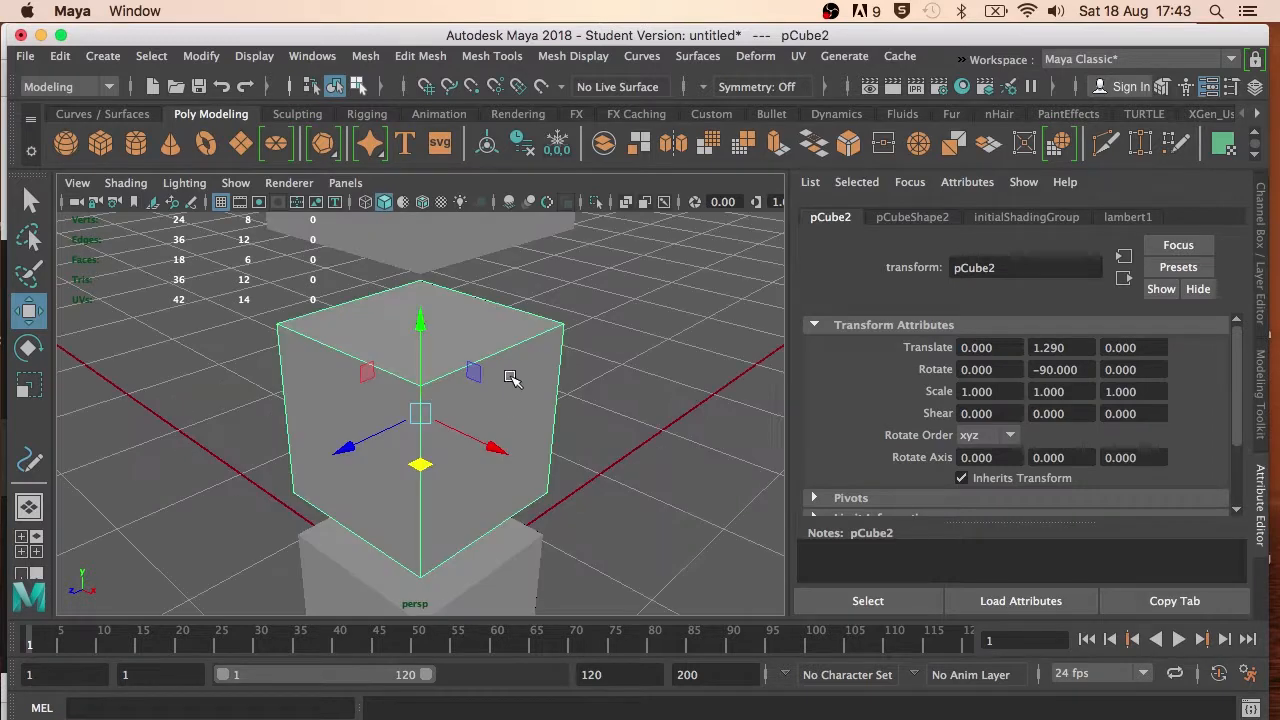
scroll(510, 378, down, 5)
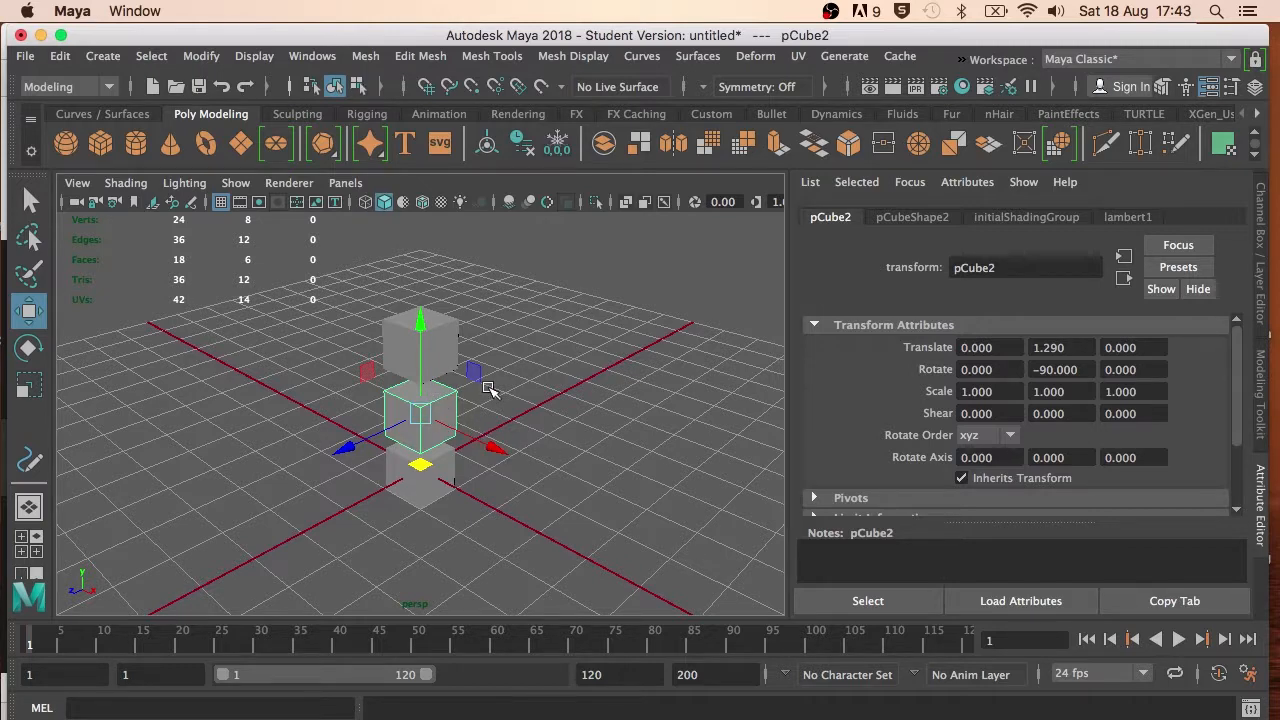
click(312, 56)
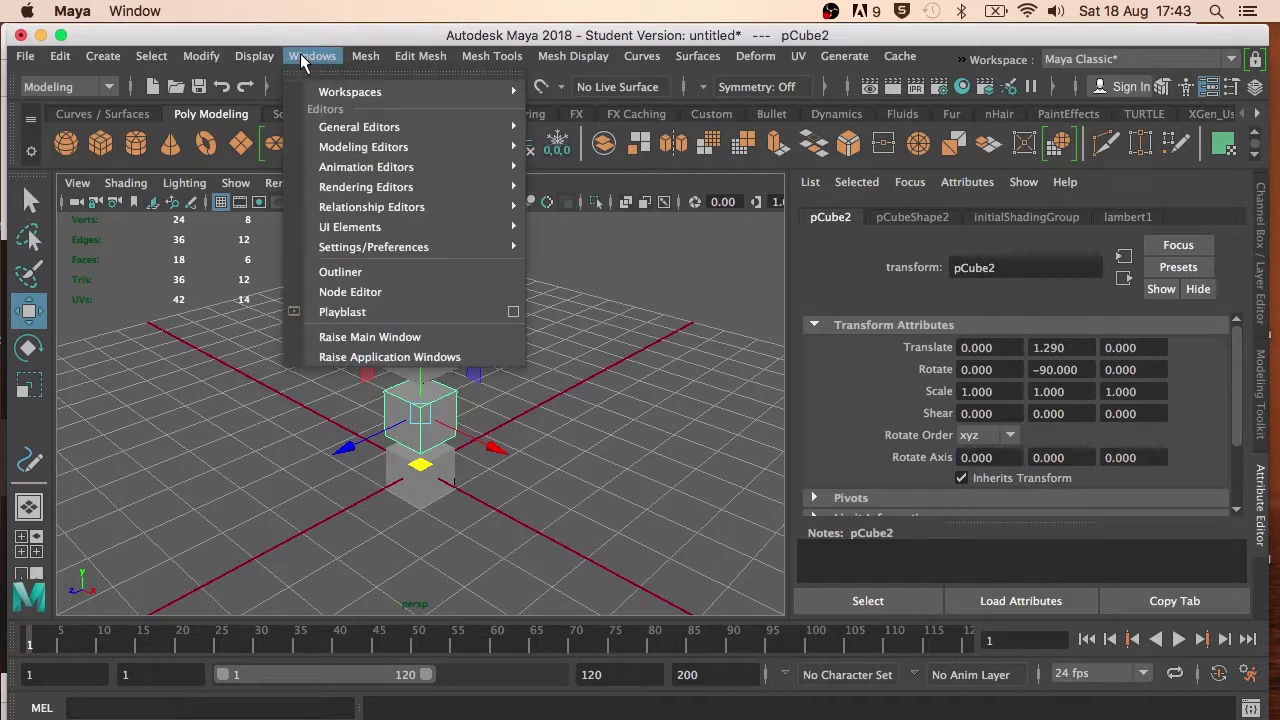
click(344, 275)
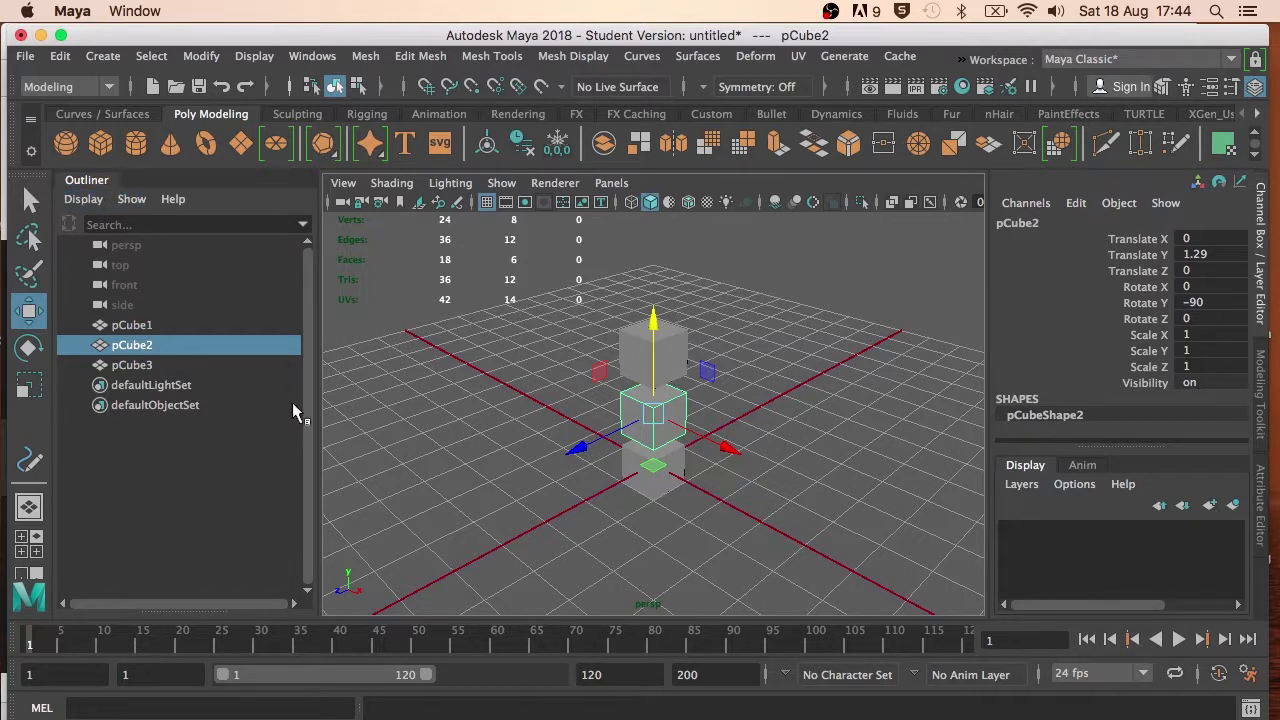
Select each of the three cubes by name in the Outliner to identify them in the stack
click(146, 326)
click(130, 345)
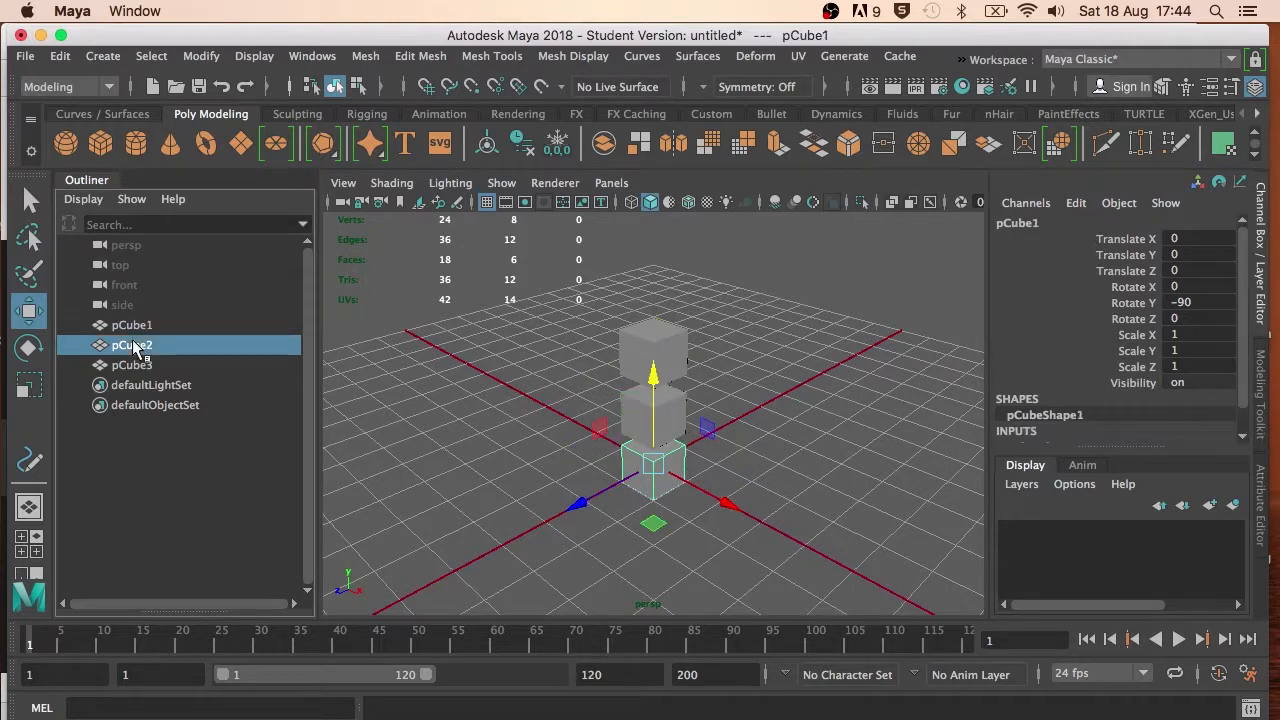
click(135, 365)
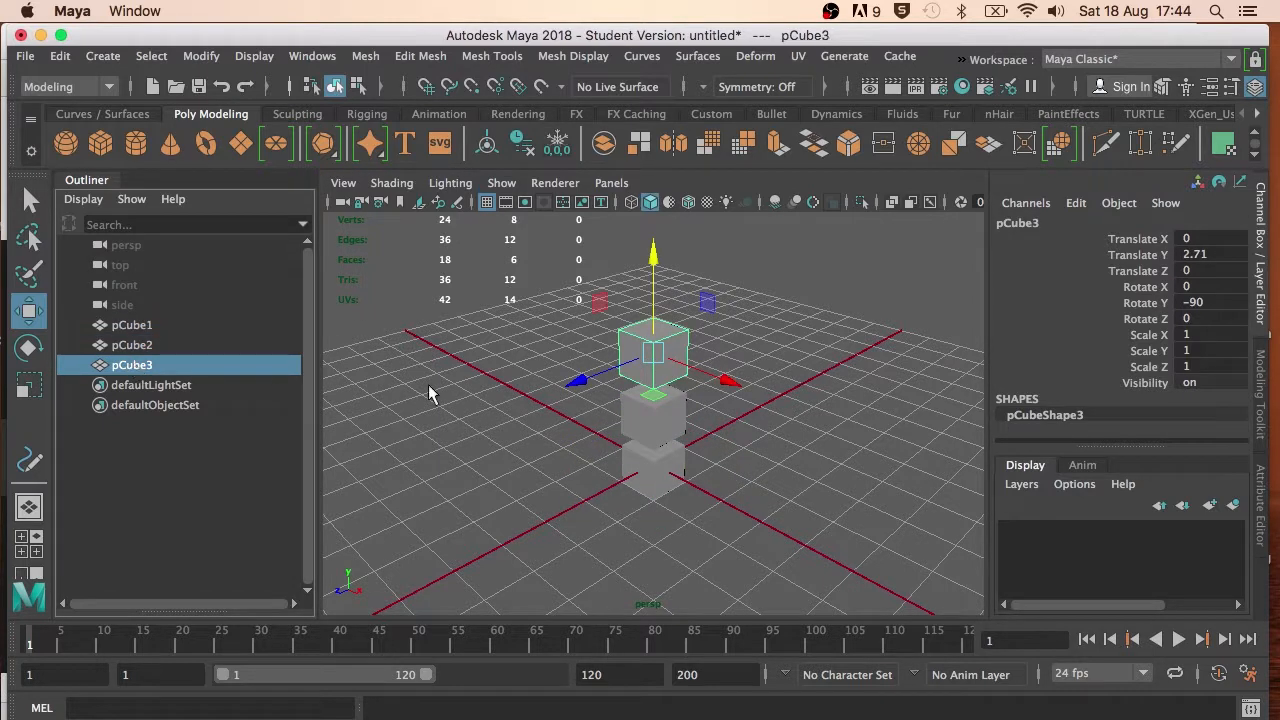
click(133, 326)
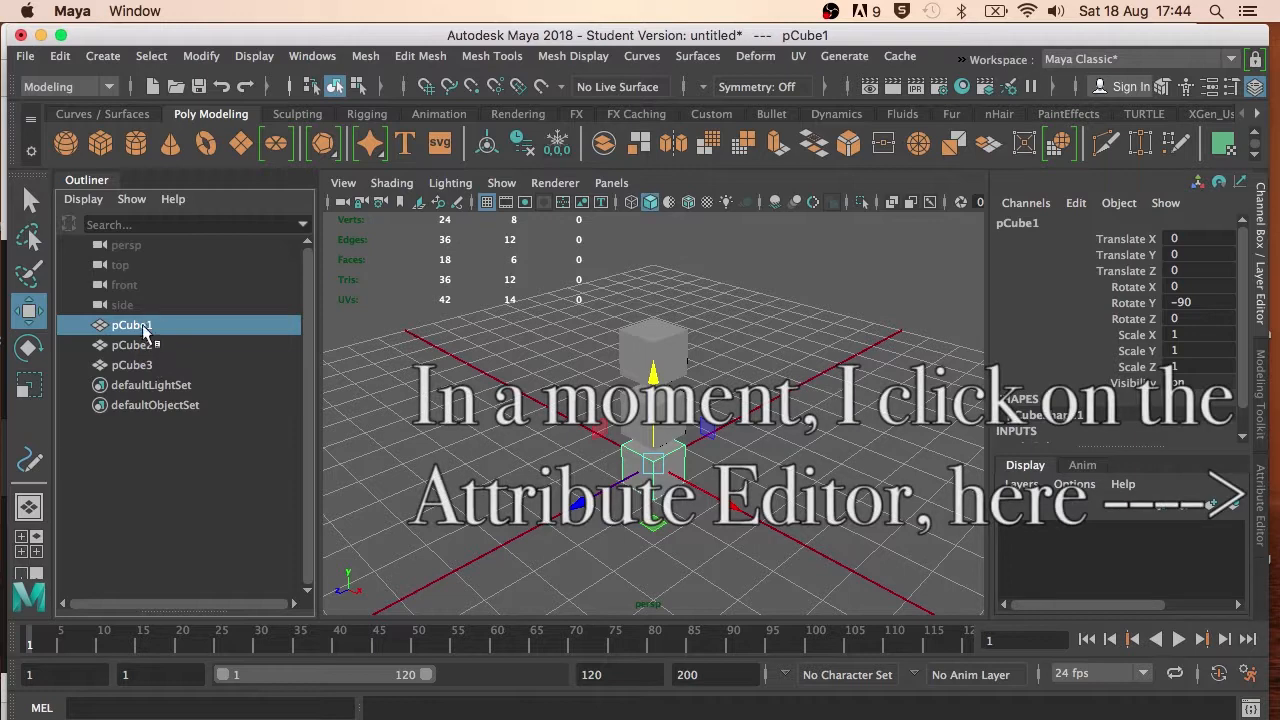
click(133, 345)
click(130, 365)
click(138, 328)
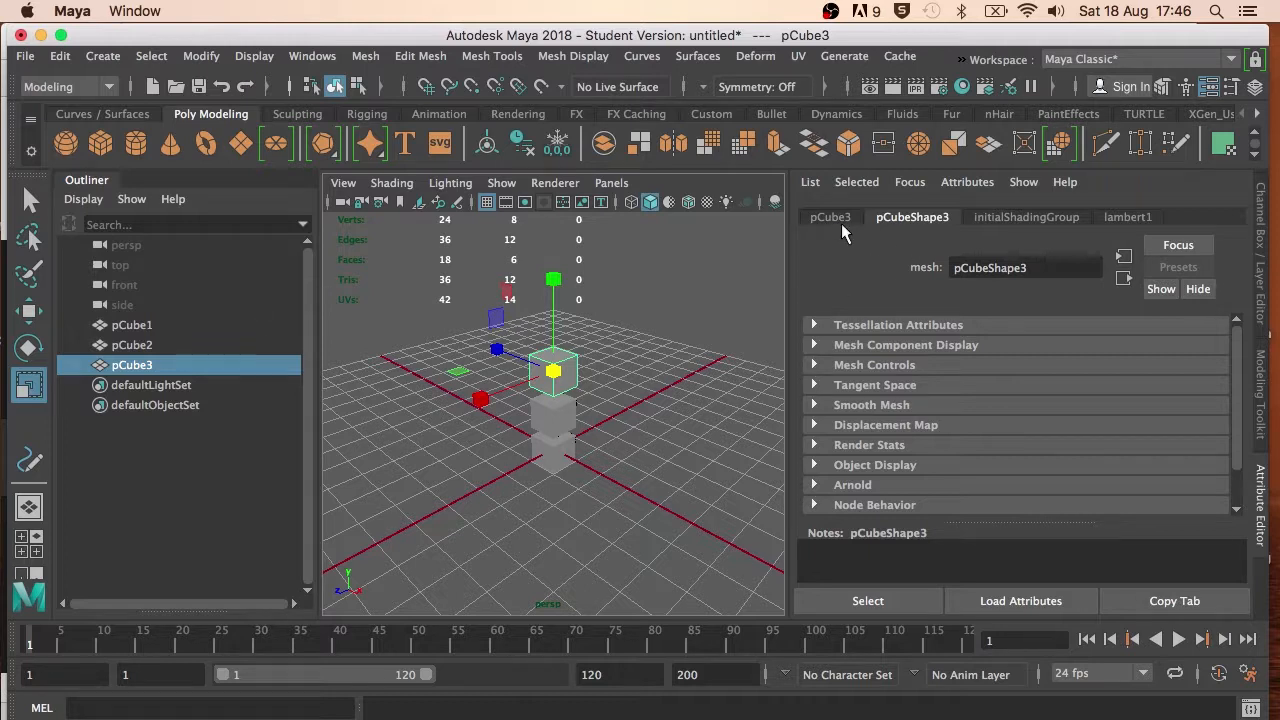
Rename the transform of the top cube in the stack to cubeParent
click(831, 217)
double_click(1025, 267)
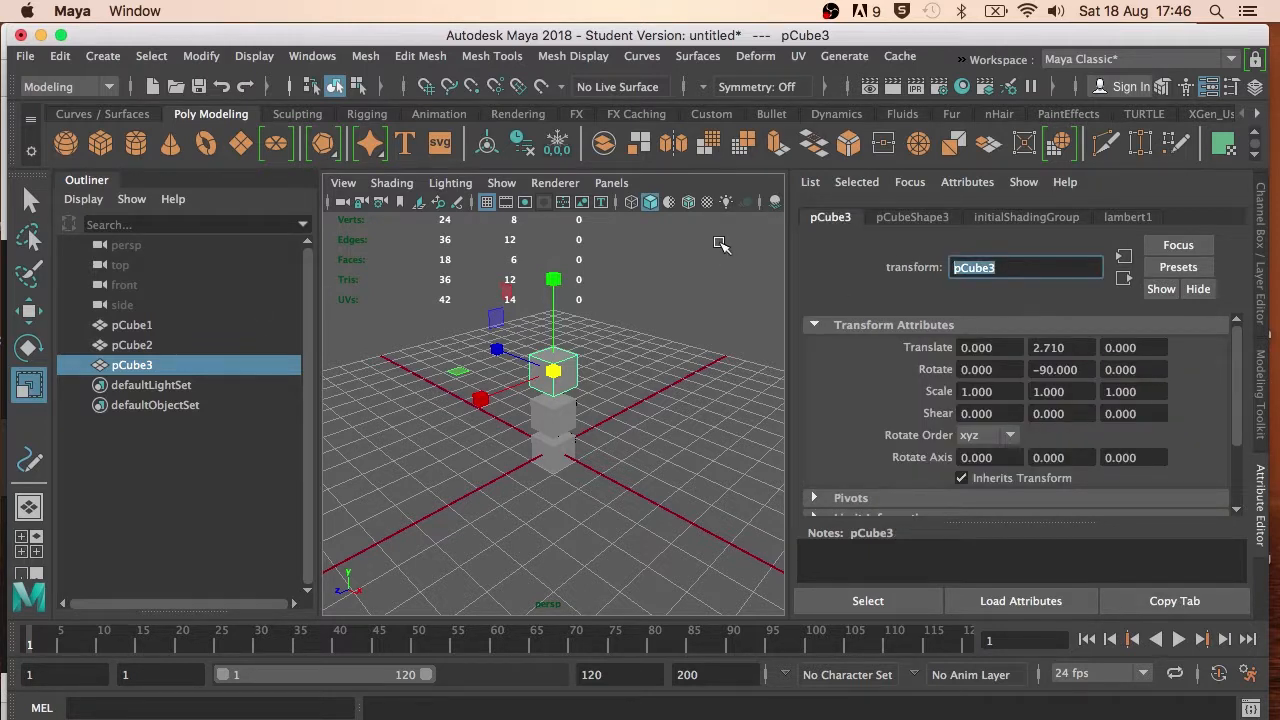
text(beParent)
key(Return)
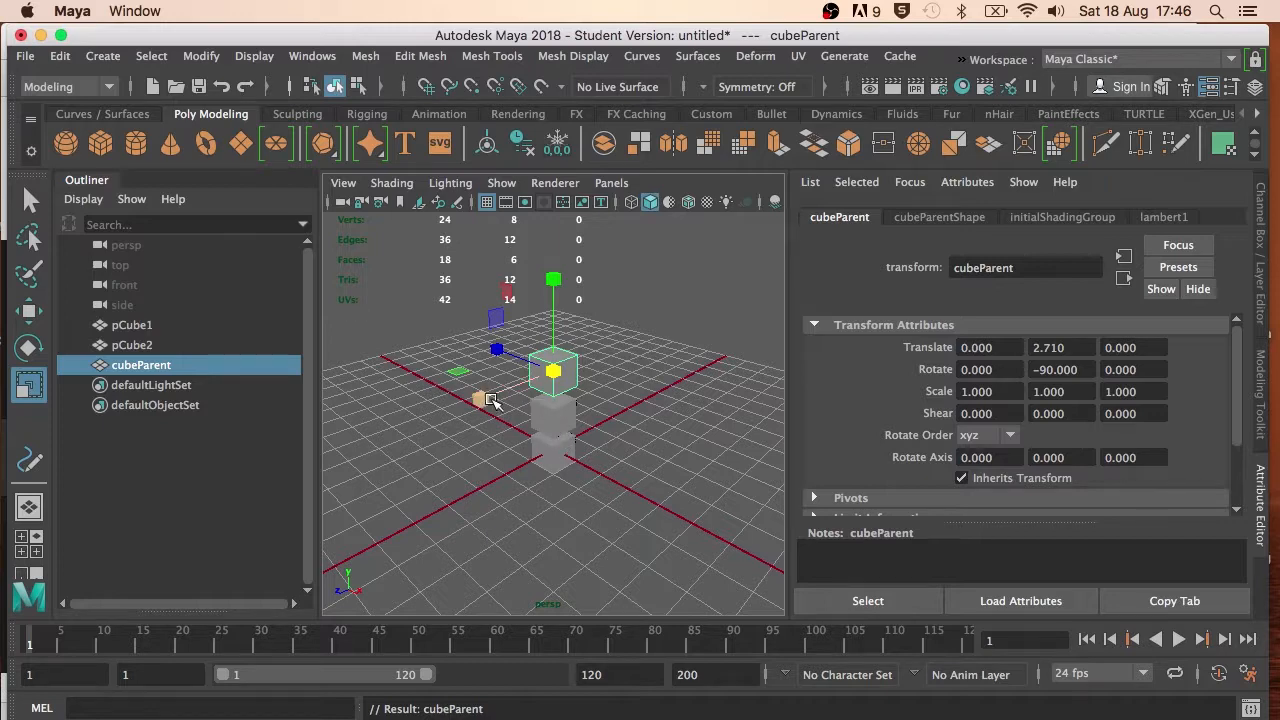
Parent pCube1 and pCube2 together under cubeParent in the Outliner
click(158, 325)
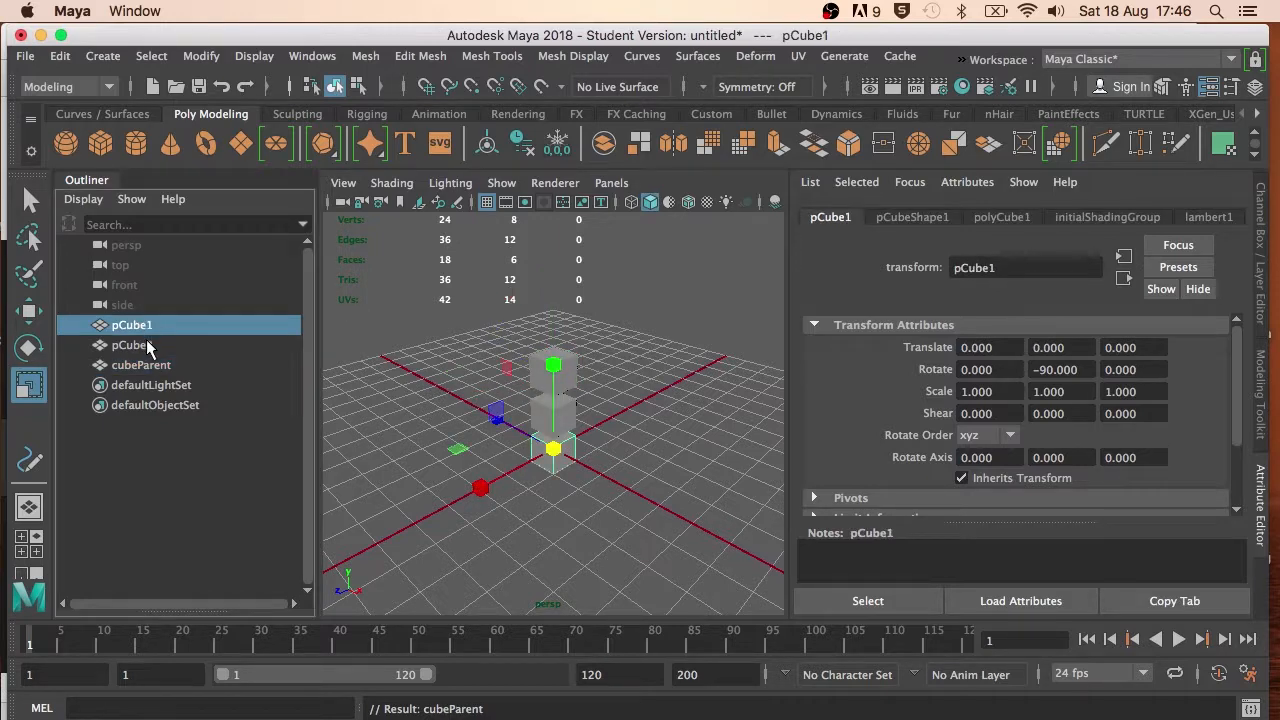
shift+click(146, 346)
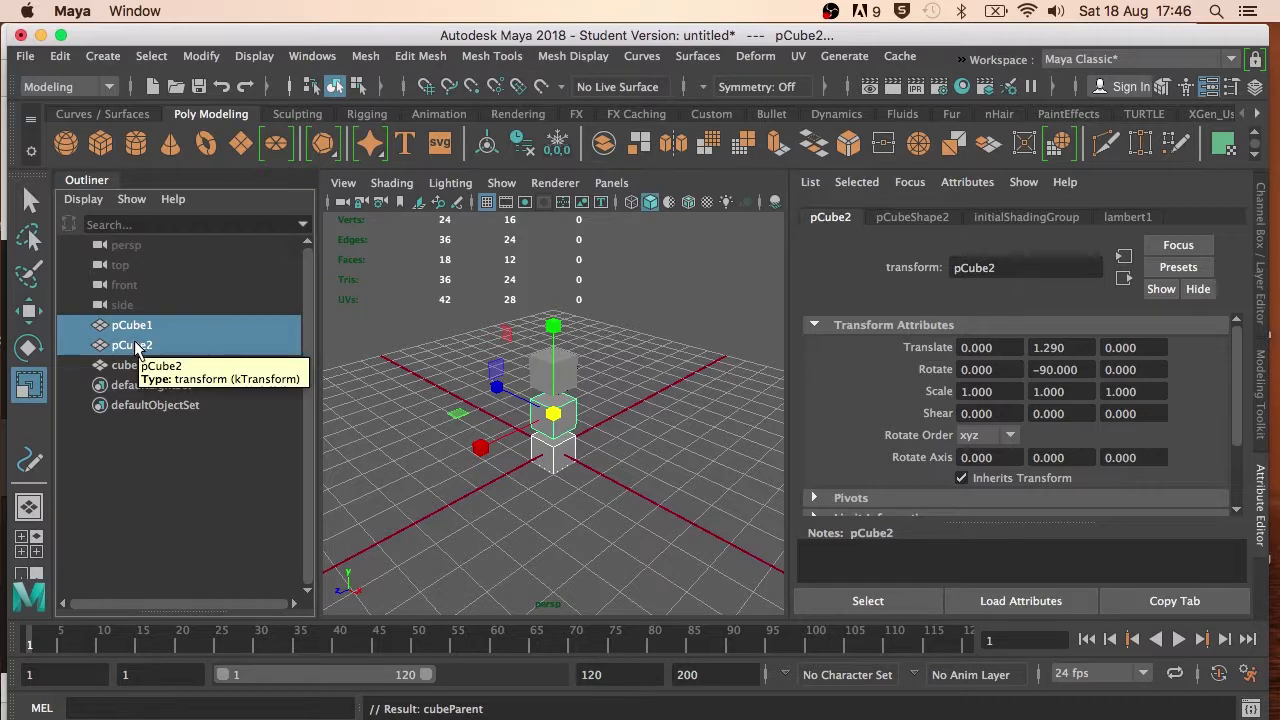
drag(136, 348, 147, 364)
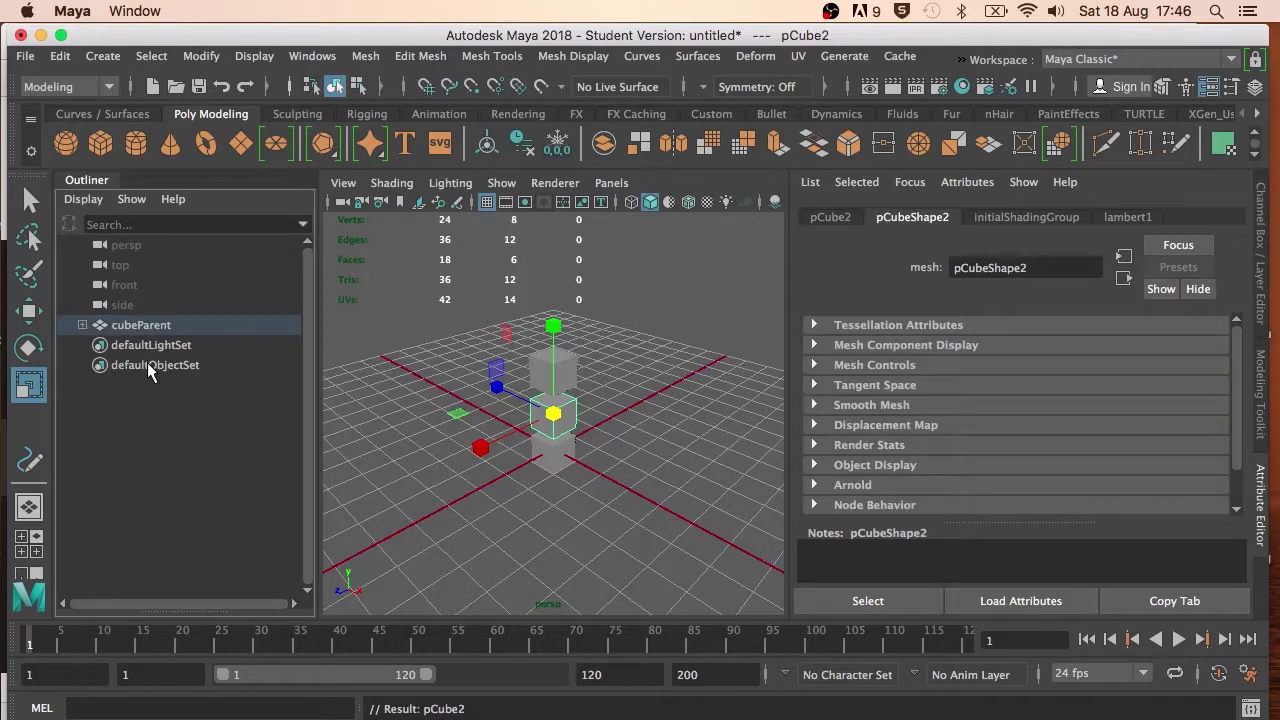
Expand the cubeParent hierarchy and select parent and child in turn to compare which cubes each selection covers
click(83, 325)
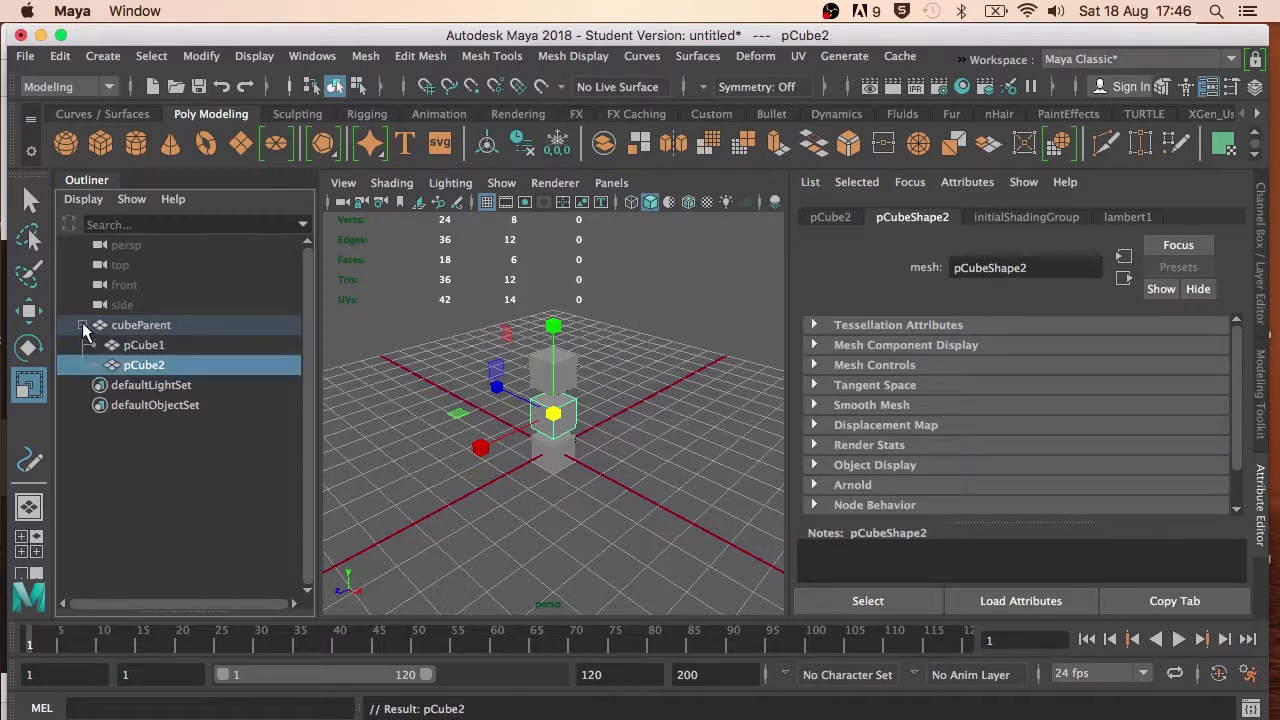
click(134, 345)
click(148, 326)
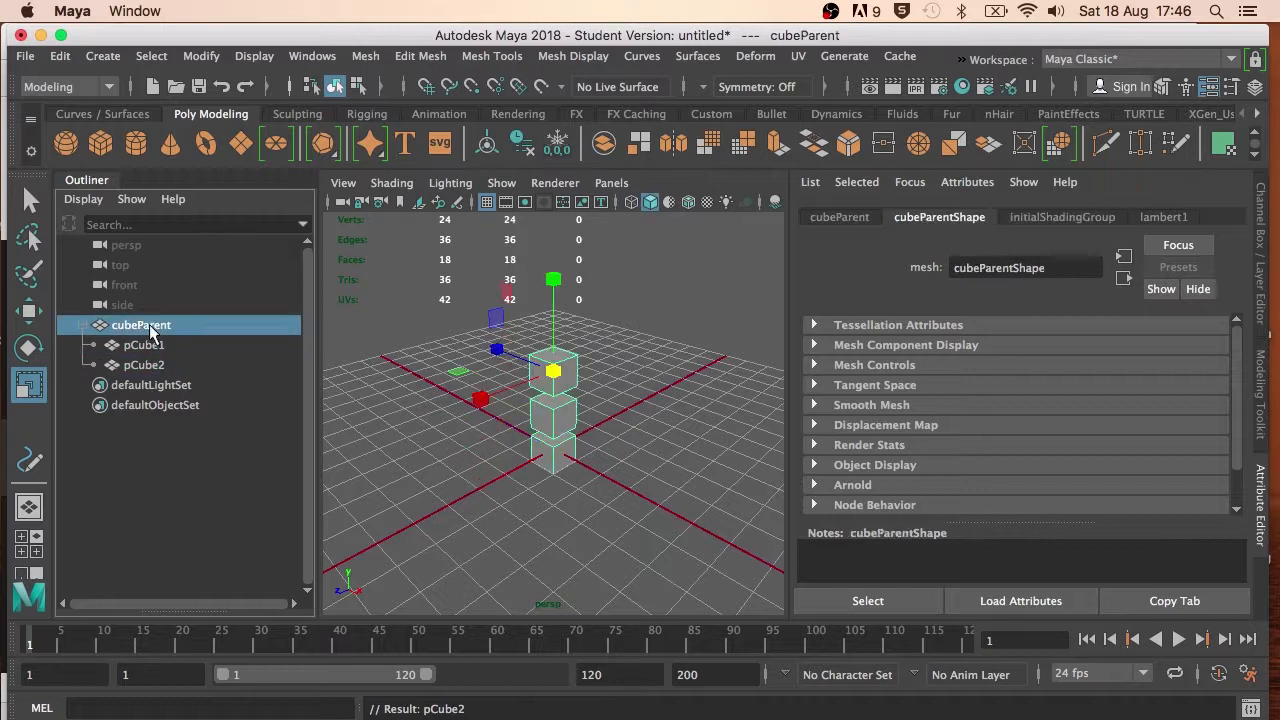
click(153, 350)
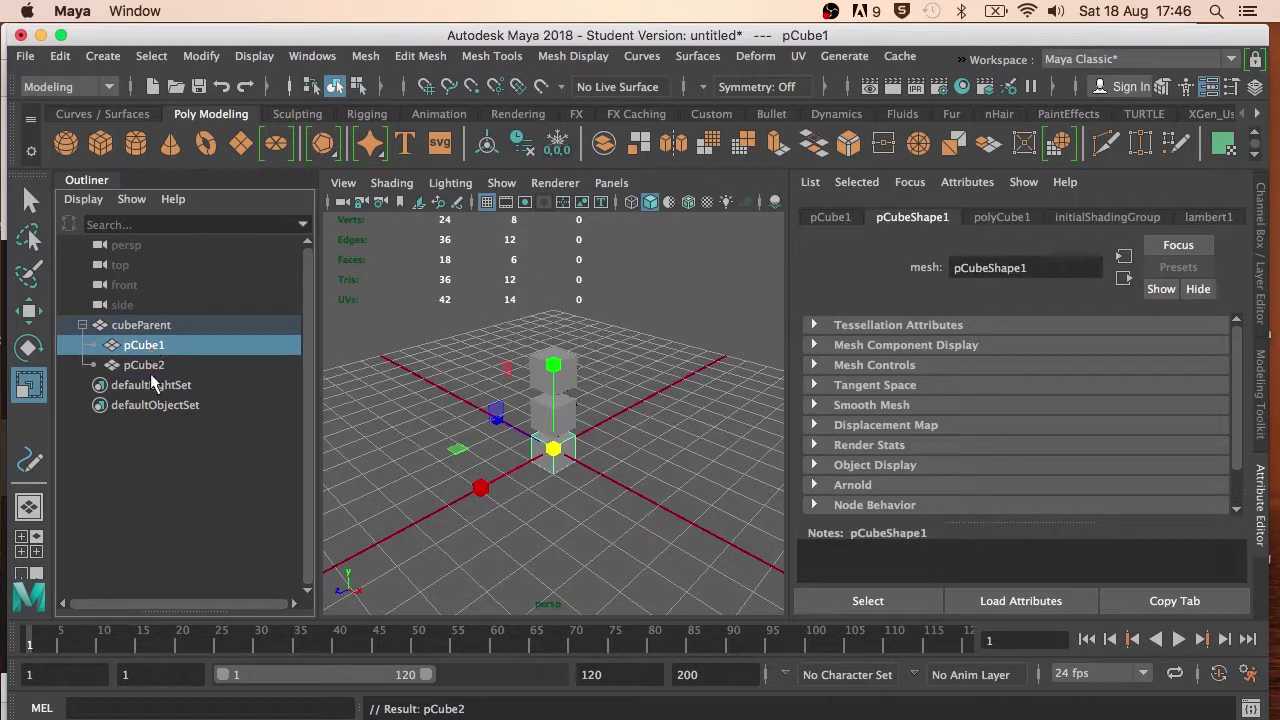
Rotate the middle and bottom child cubes individually, and rotate cubeParent to tilt the whole stack
click(150, 365)
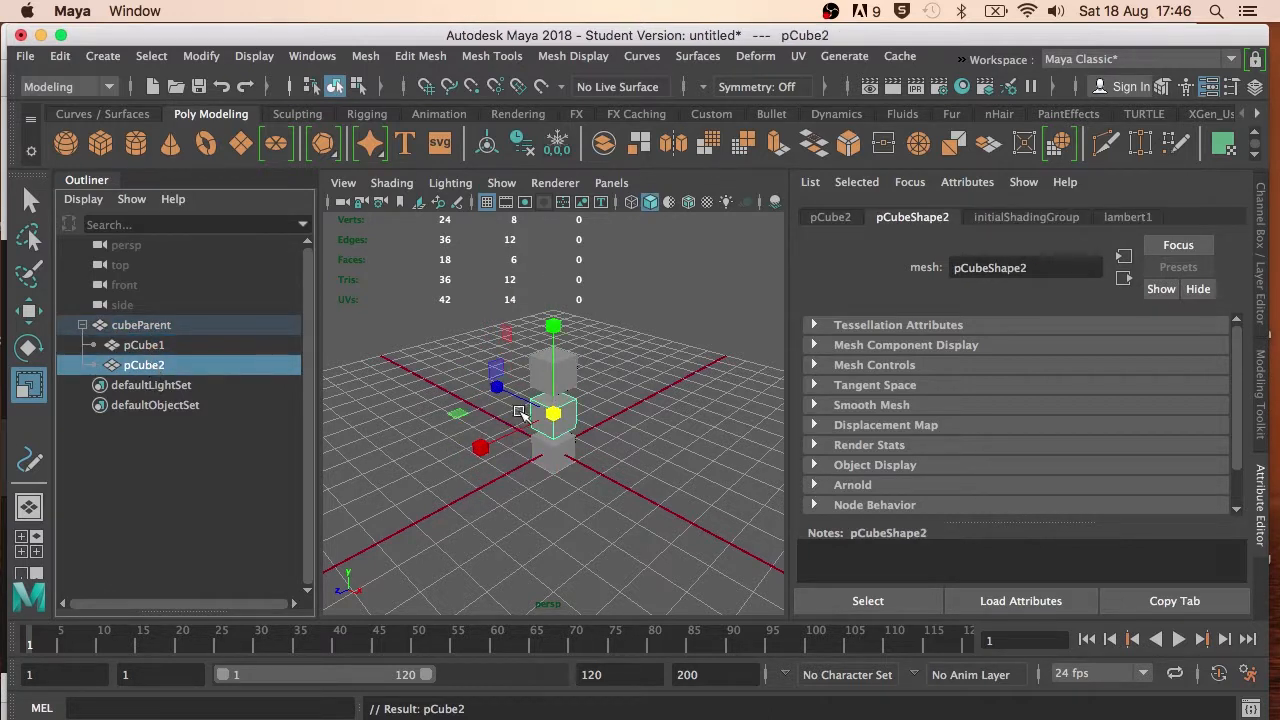
key(e)
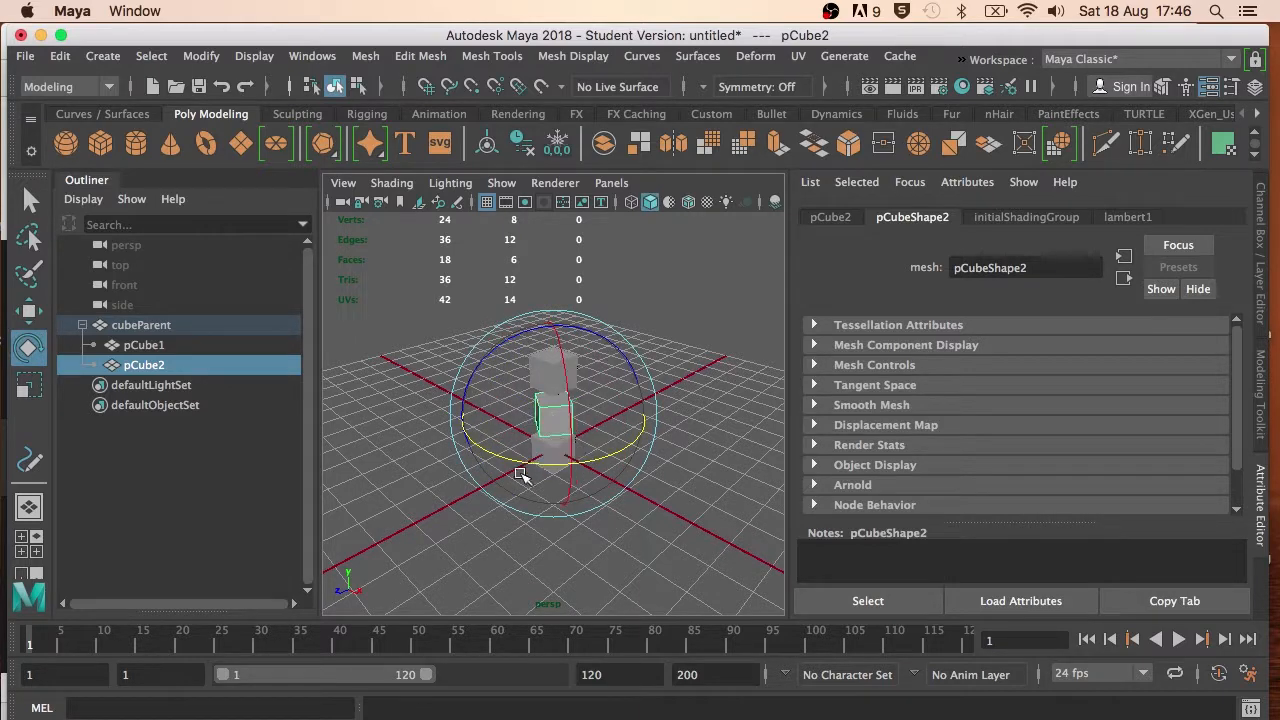
click(520, 475)
click(558, 452)
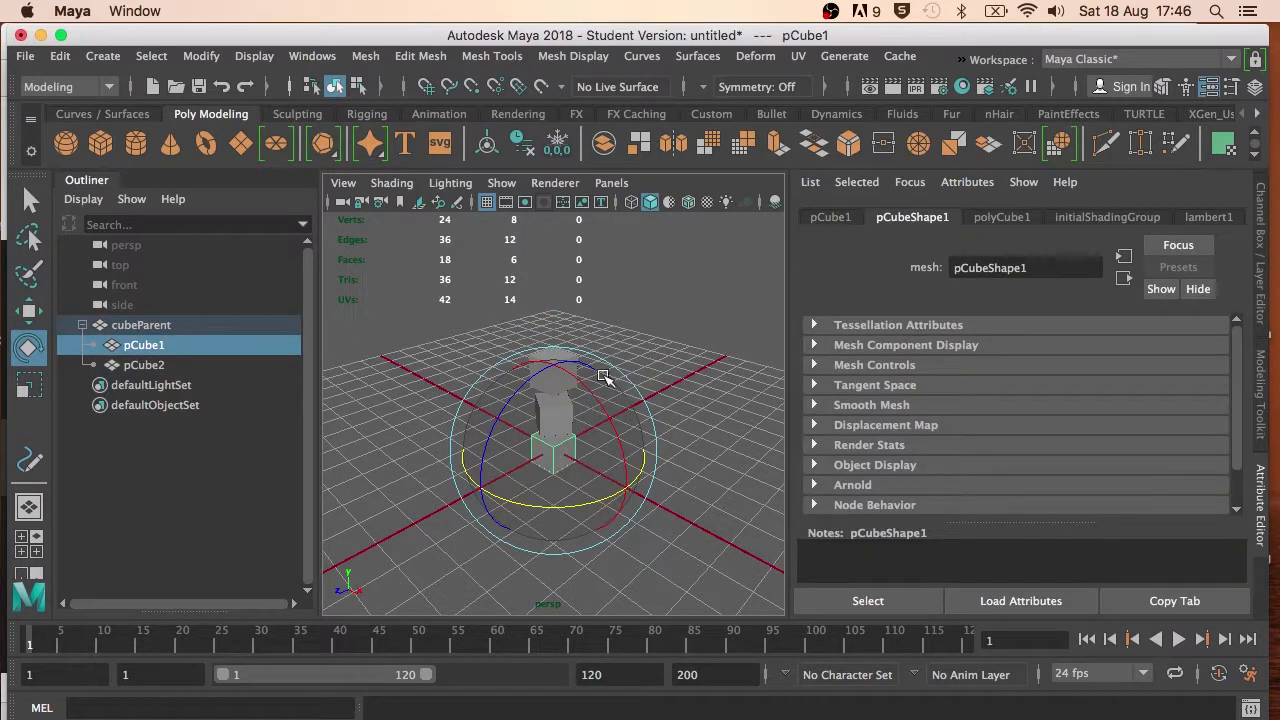
drag(589, 392, 636, 456)
click(707, 330)
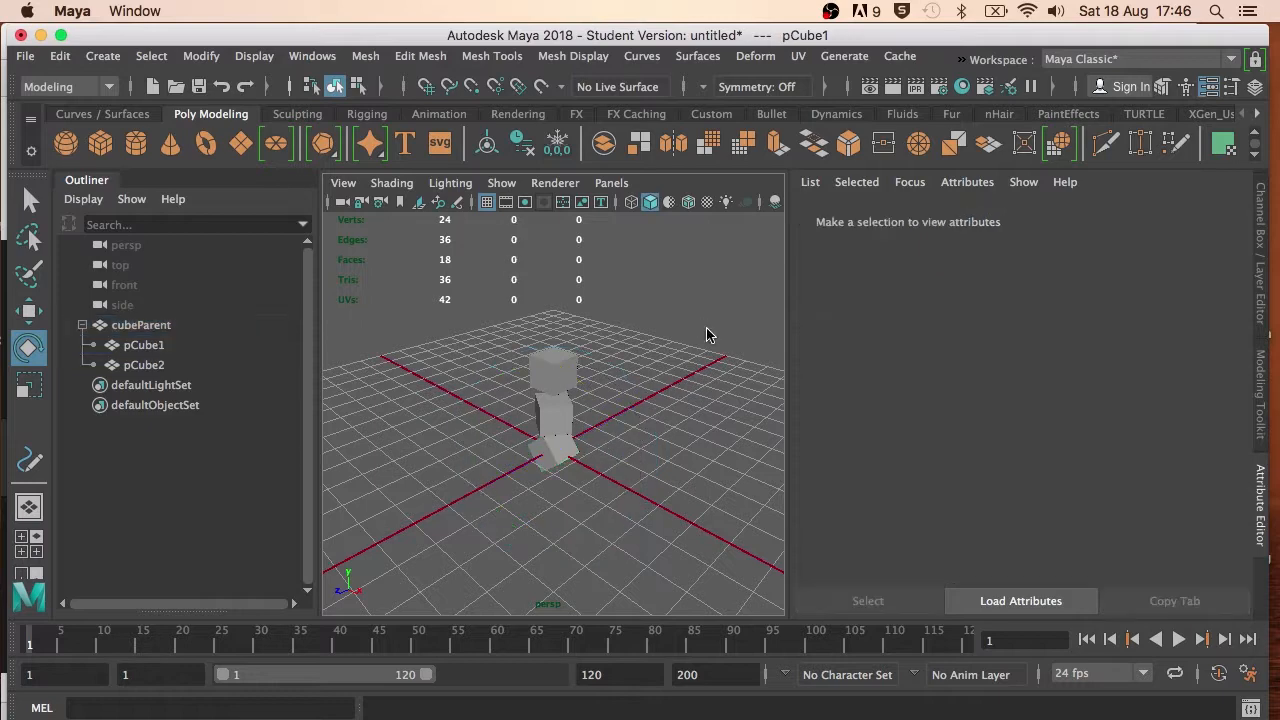
click(141, 325)
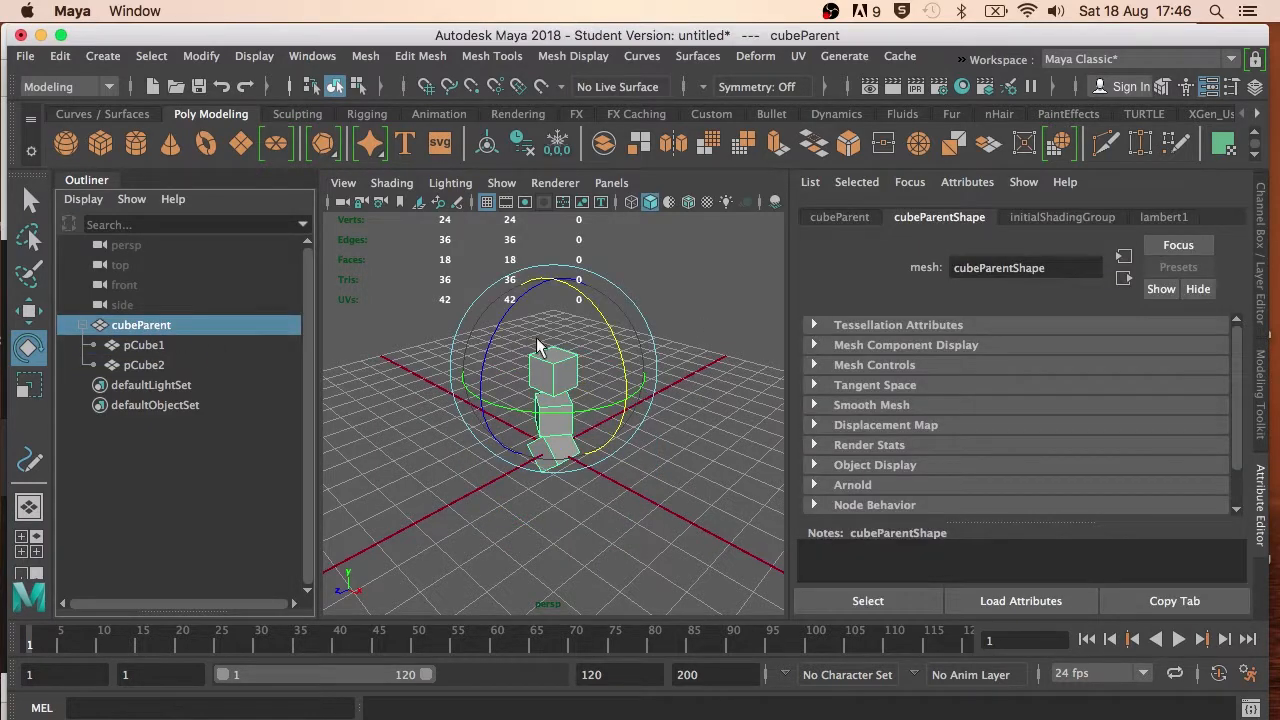
drag(557, 386, 600, 466)
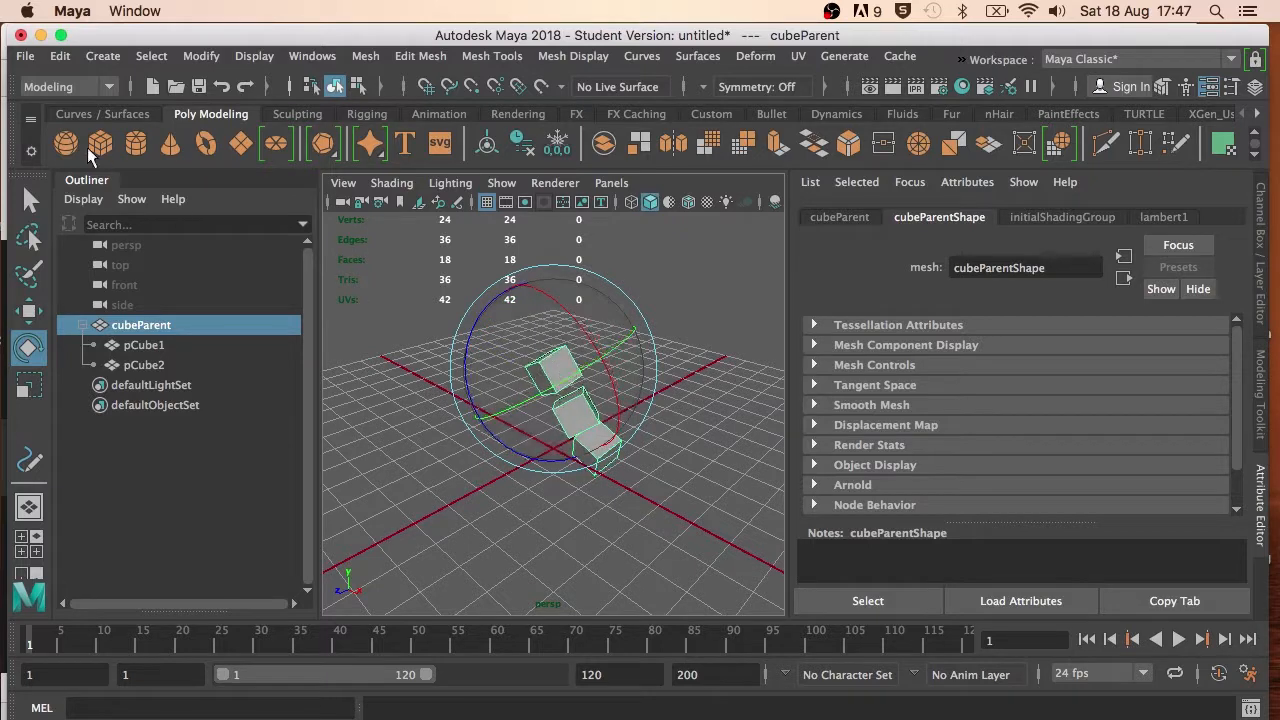
Check where the Outliner is opened from and select the two child cubes in it one after the other
click(312, 56)
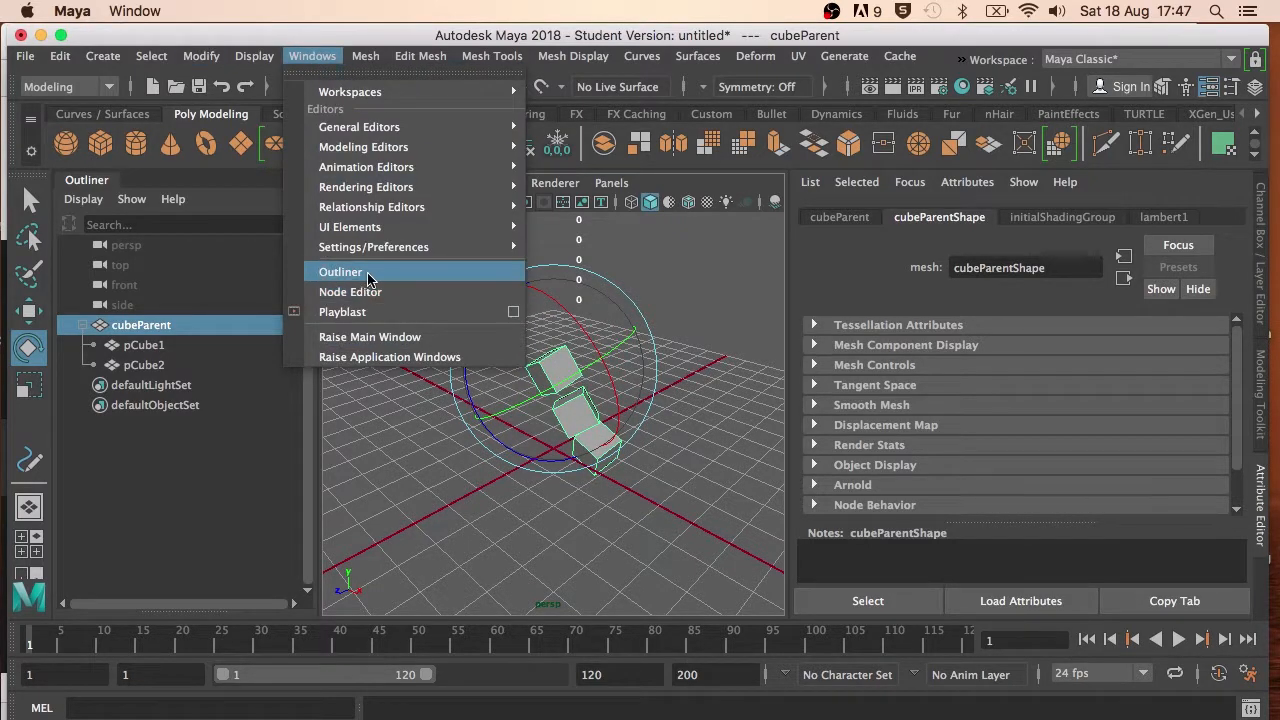
click(196, 375)
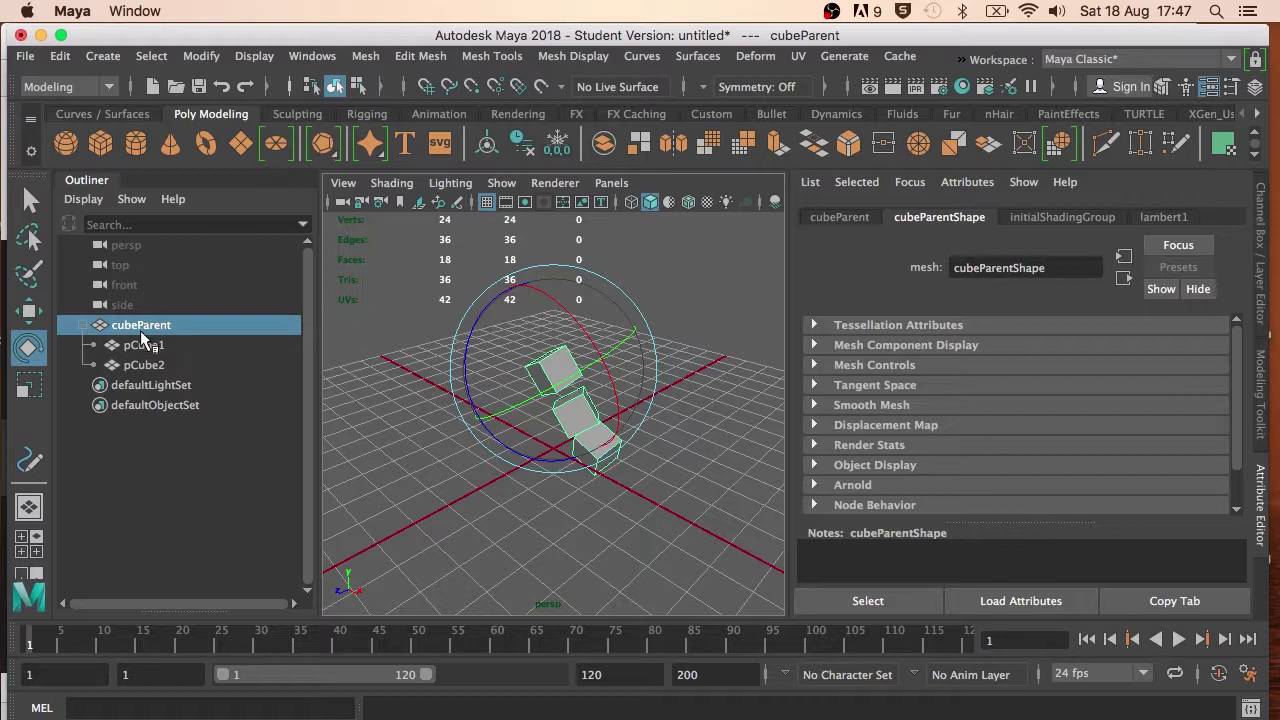
click(138, 350)
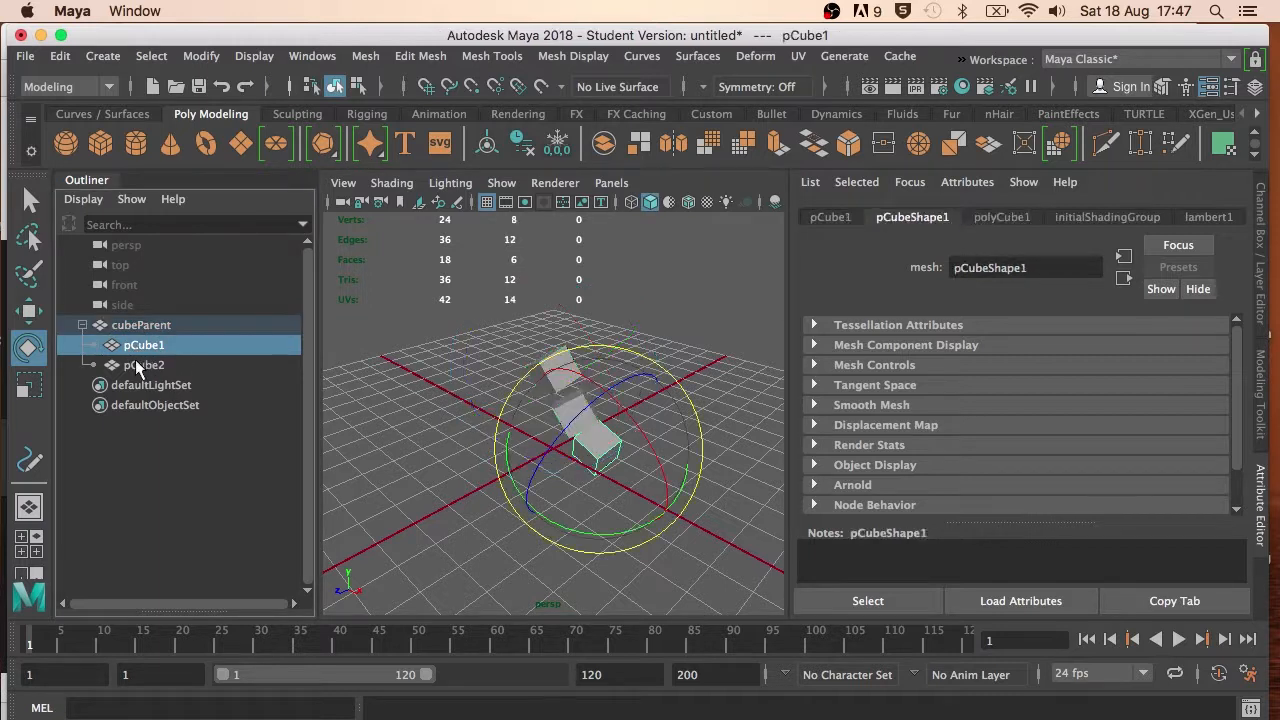
click(139, 366)
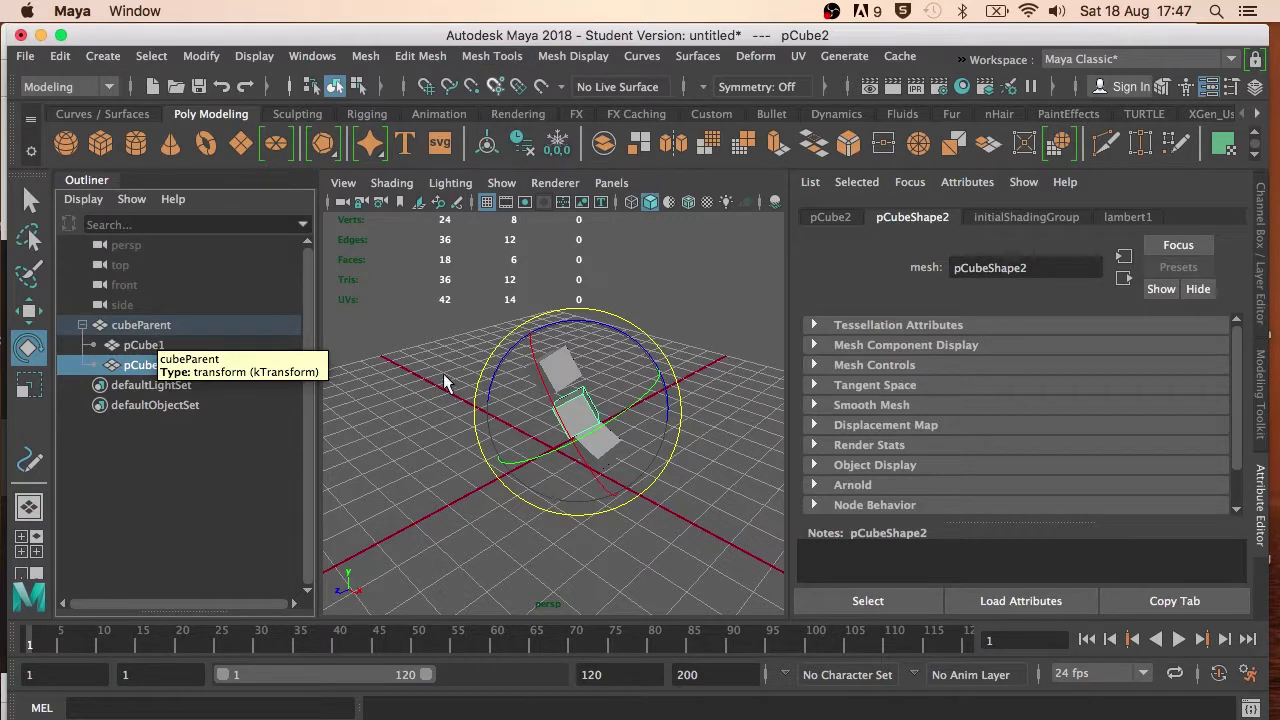
Delete all three cubes from the scene and collapse the Outliner
click(466, 306)
drag(466, 306, 738, 591)
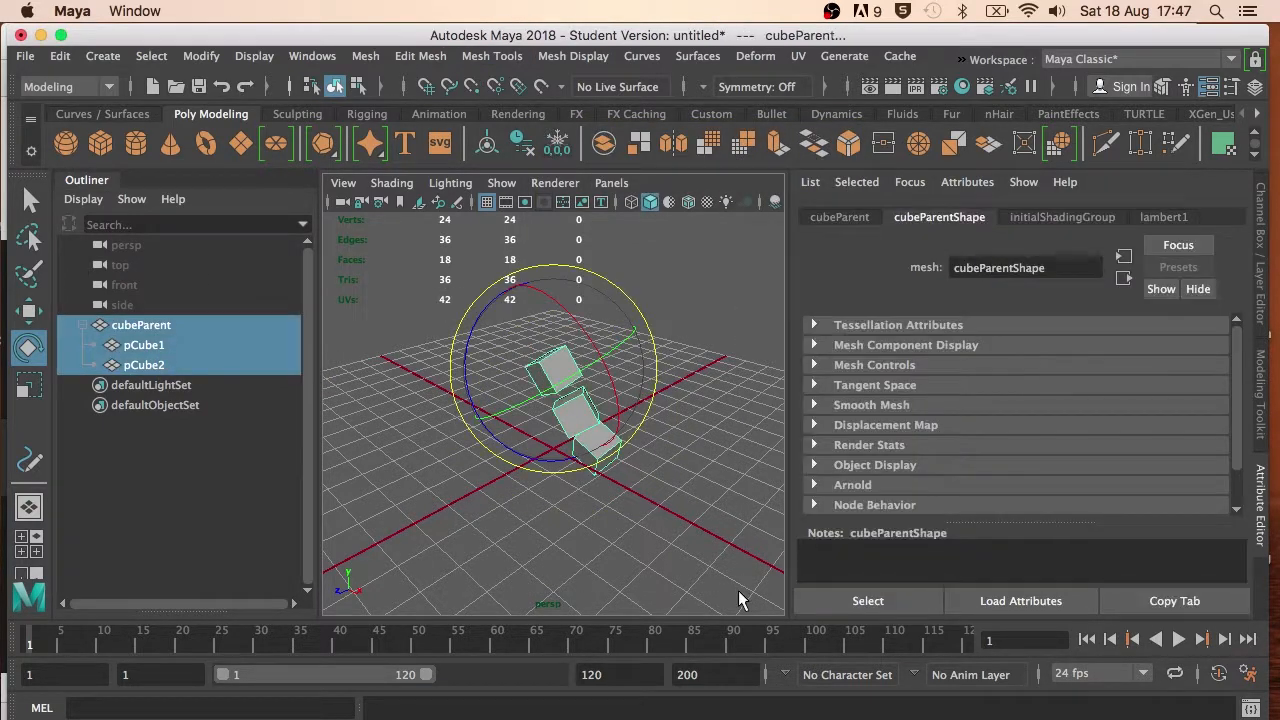
key(Delete)
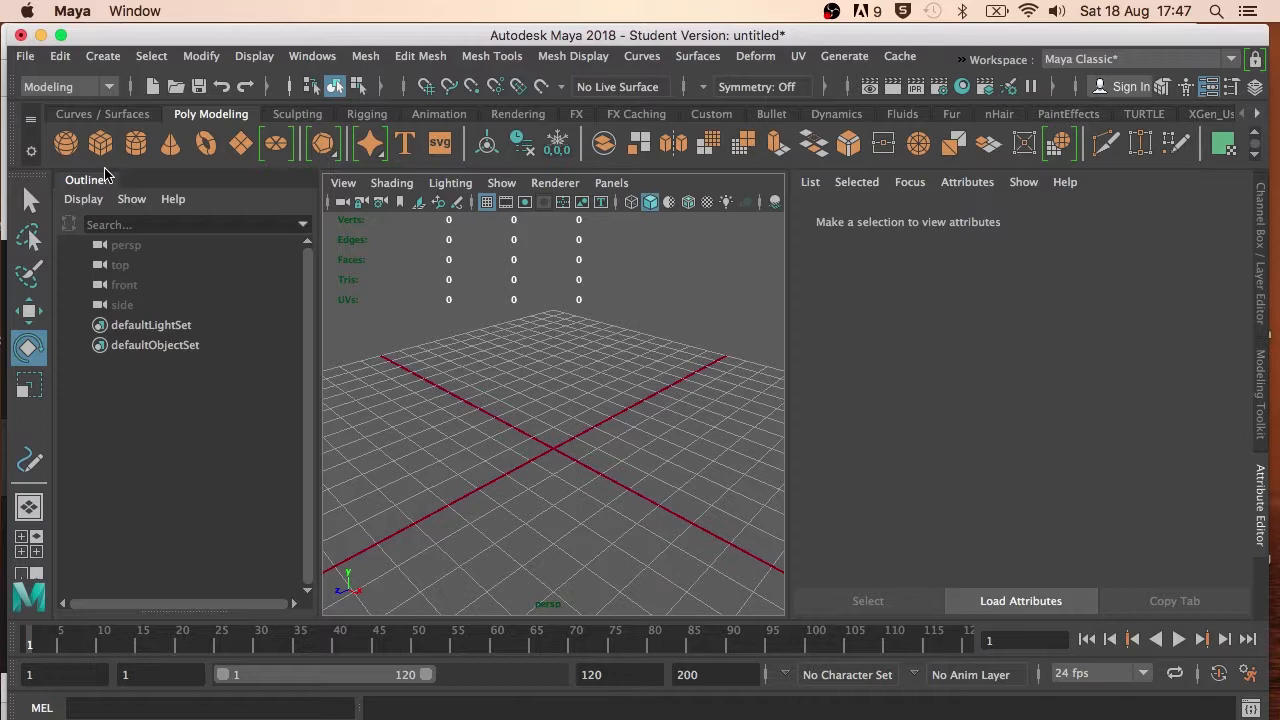
click(57, 195)
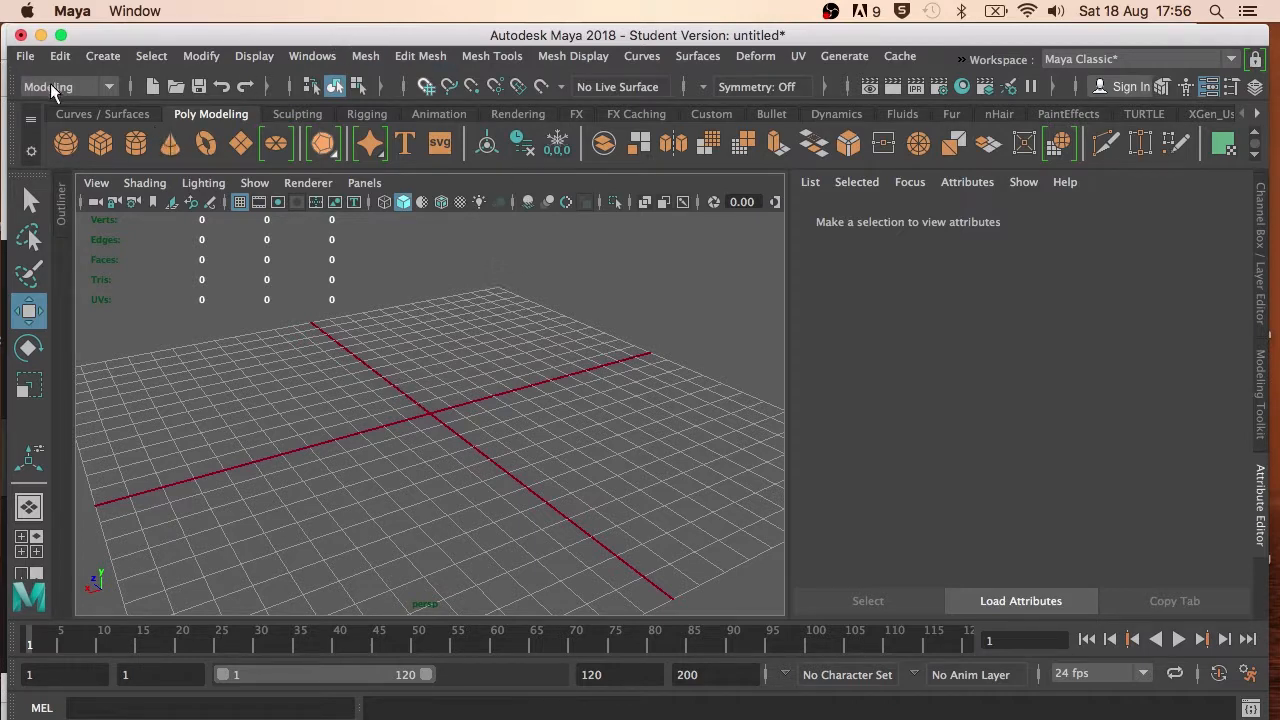
click(360, 58)
mouse_move(445, 108)
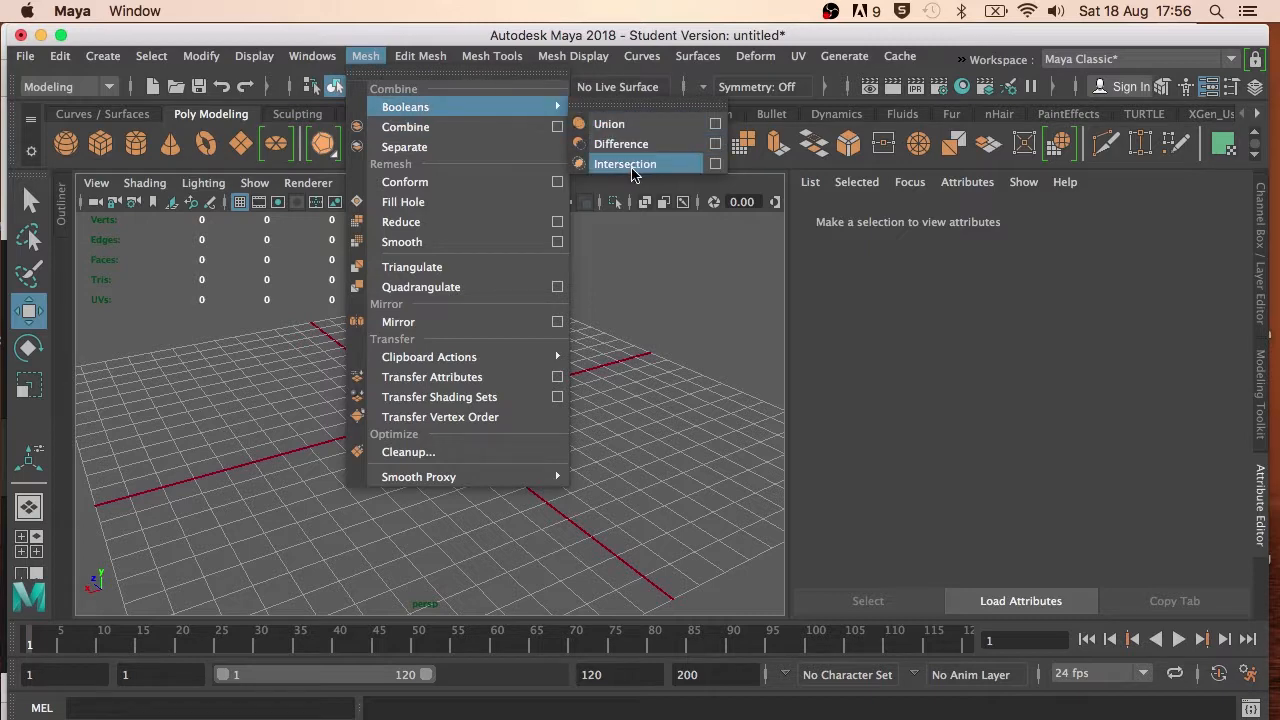
click(654, 374)
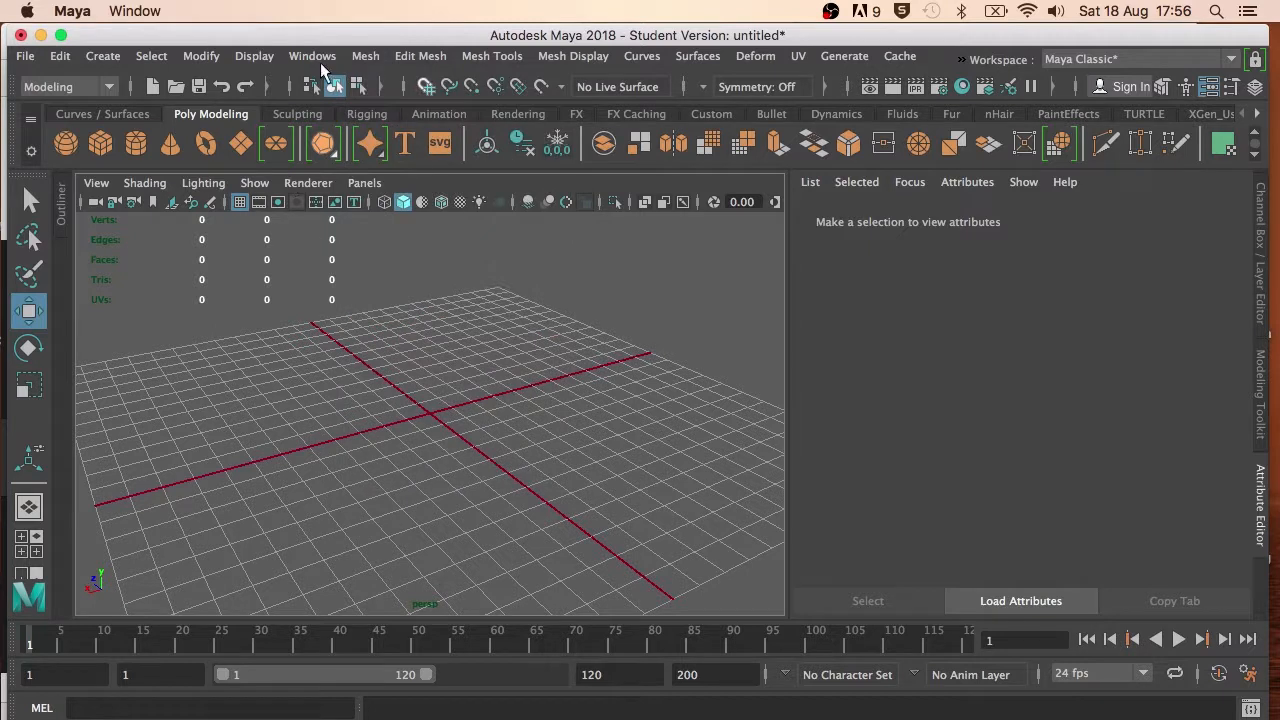
Create a polygon cube and scale it into a long wall, about 21.05 in X and 6.3 in Y
click(100, 143)
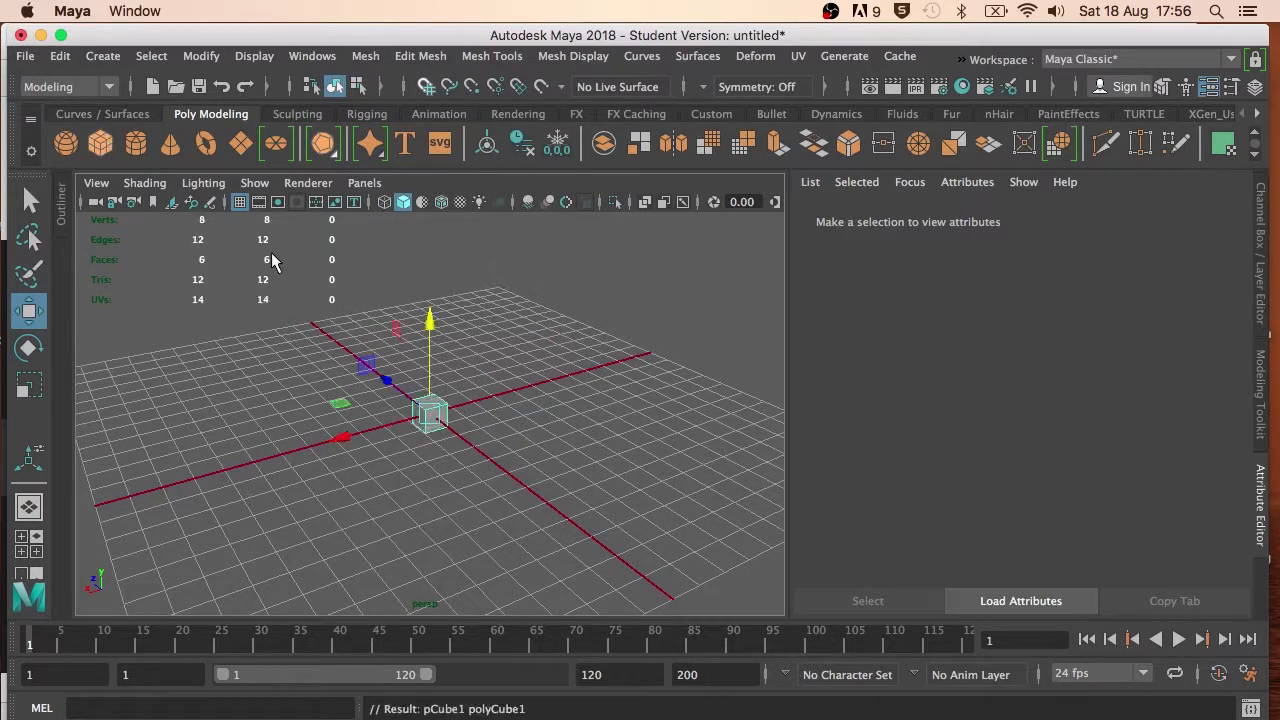
key(e)
key(r)
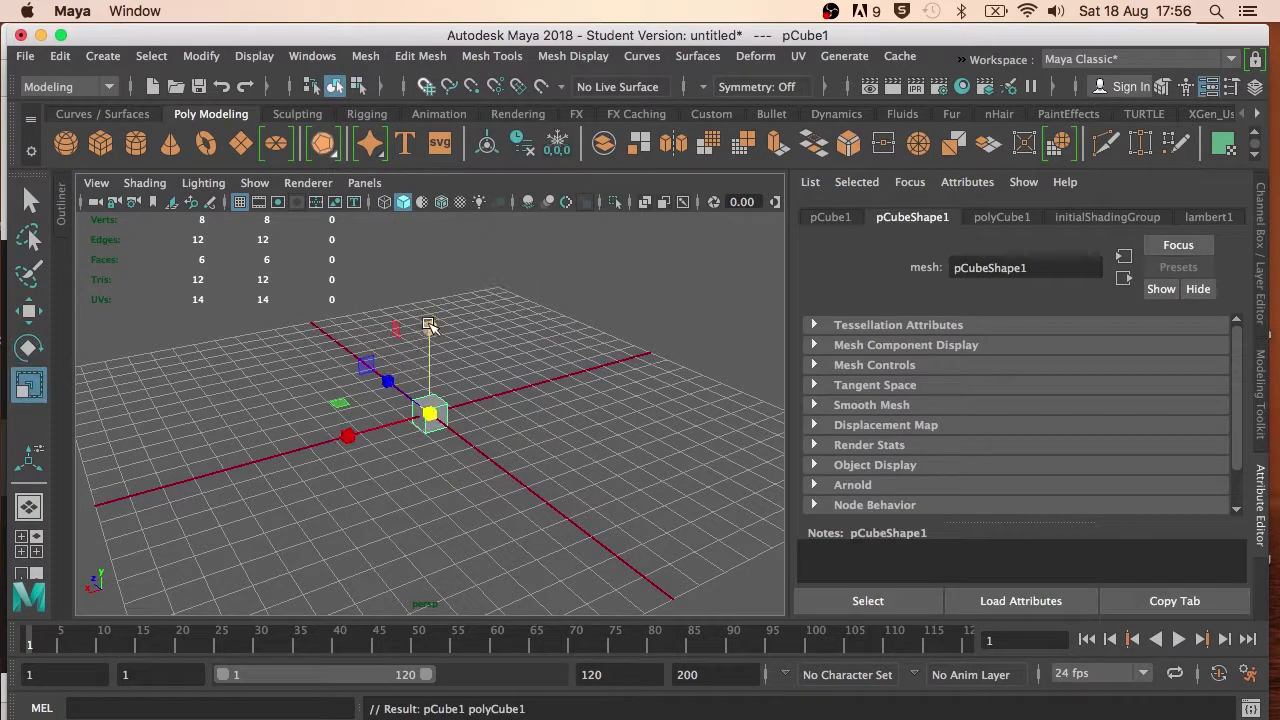
drag(429, 322, 423, 60)
drag(430, 328, 430, 267)
drag(347, 436, 1, 467)
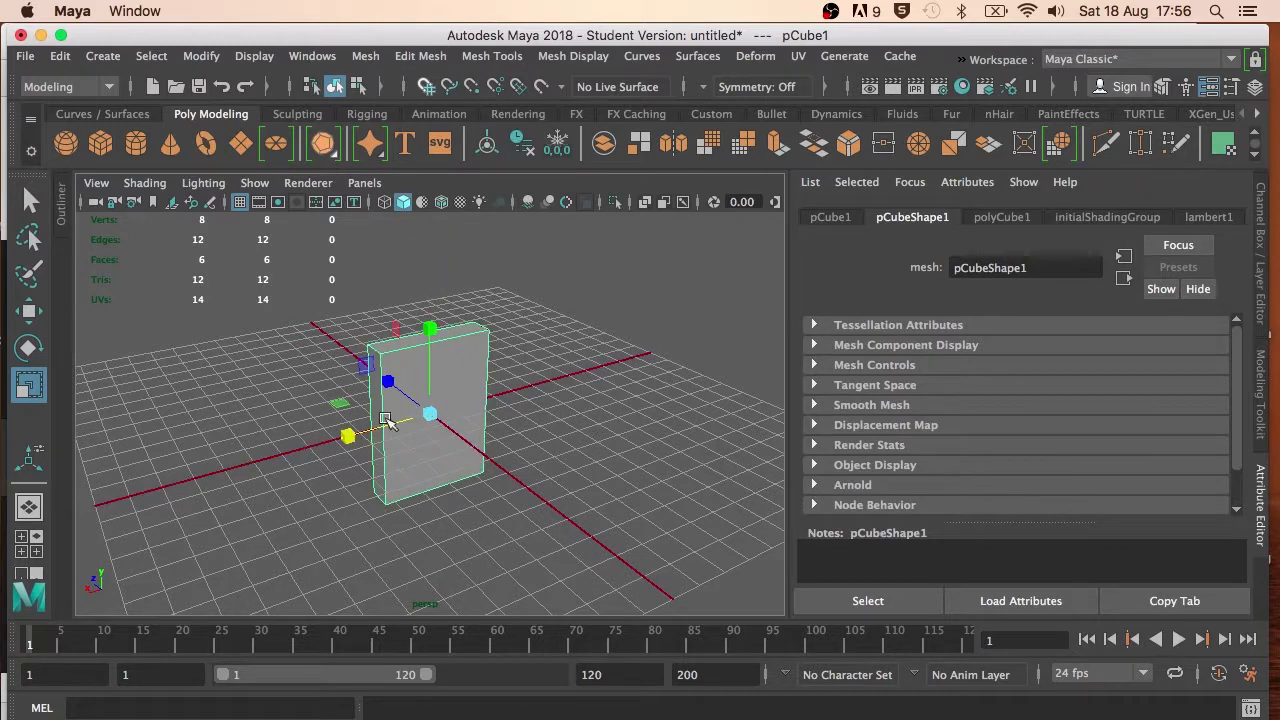
drag(348, 437, 3, 483)
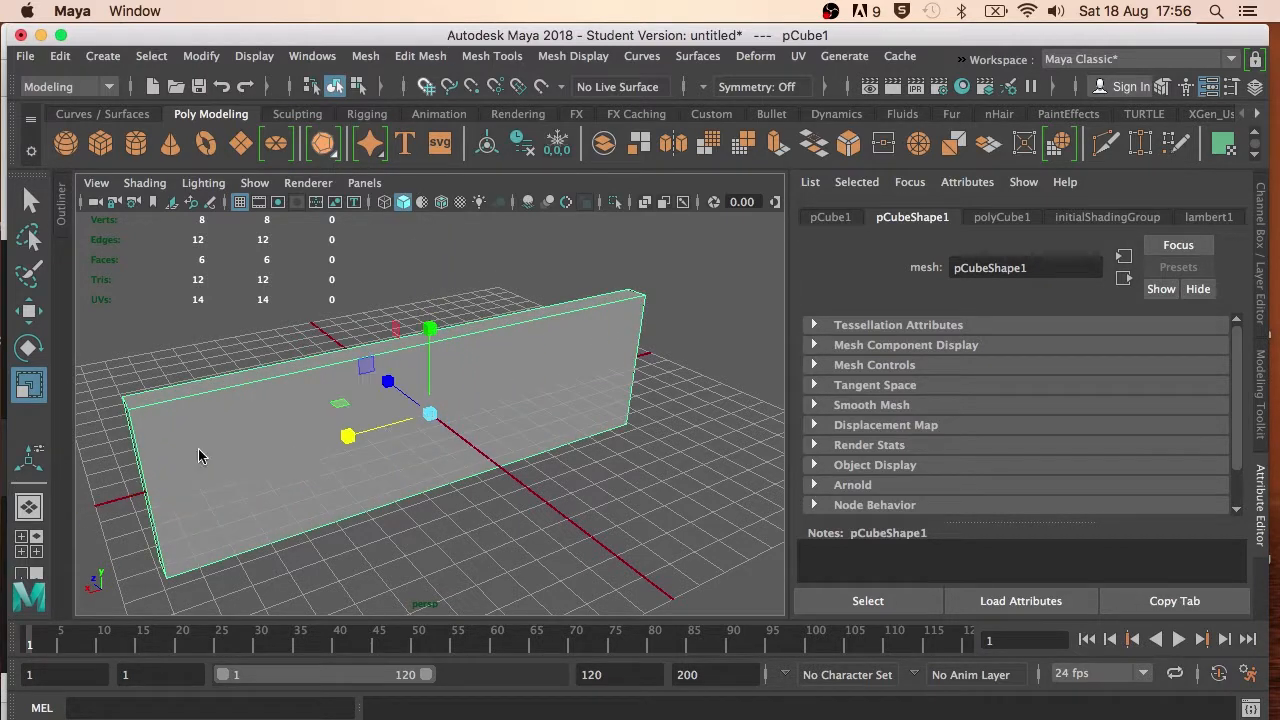
Set the wall's Y translation to 1 and its Y scale to 6
click(831, 217)
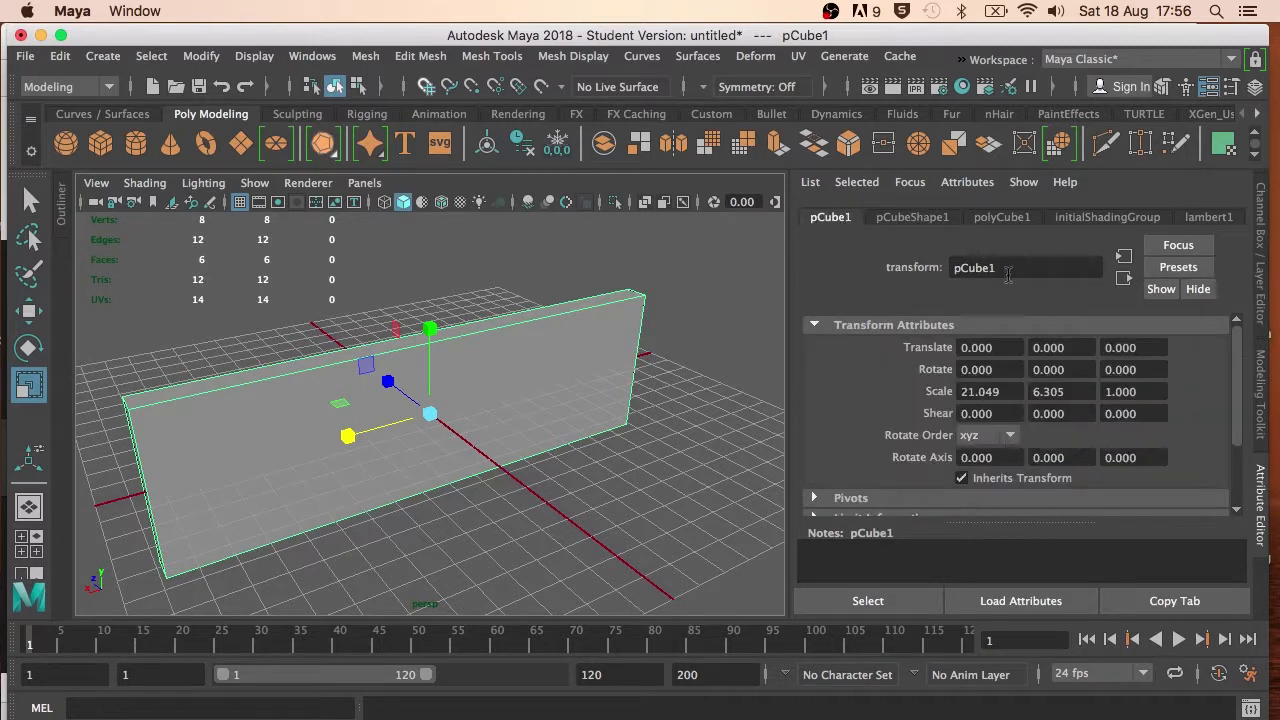
click(1078, 347)
text(1)
key(Return)
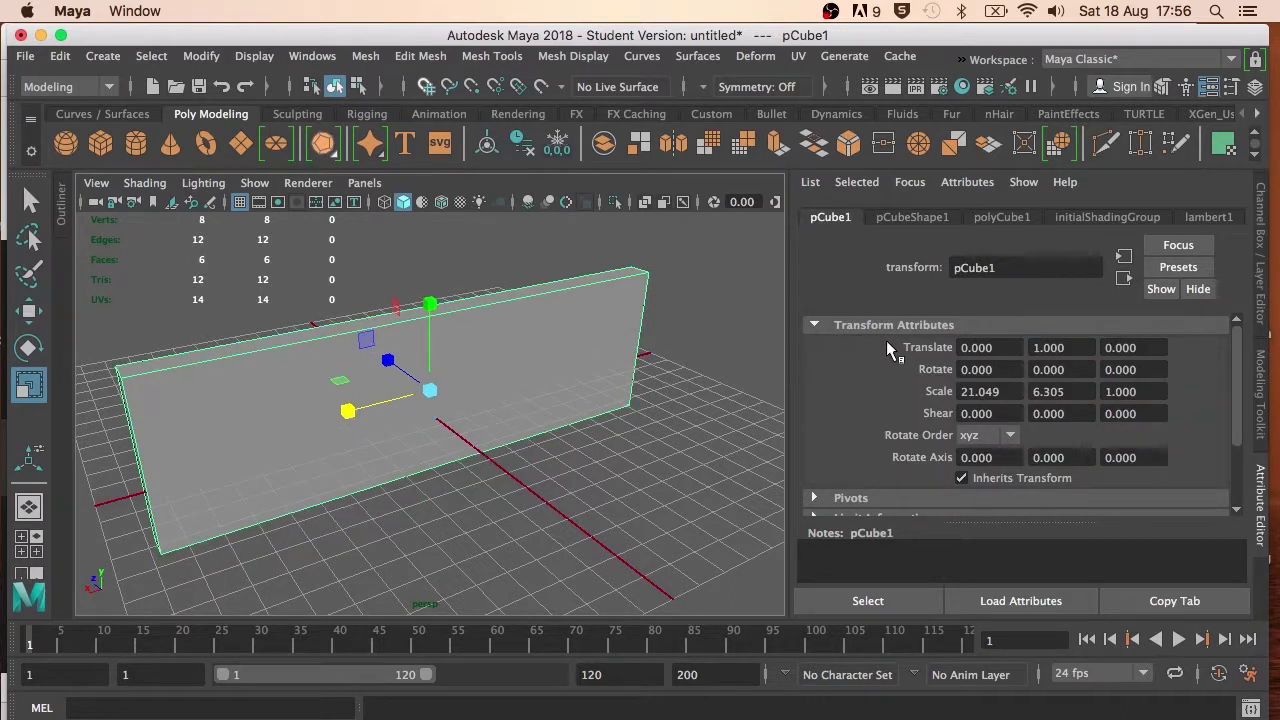
click(1077, 391)
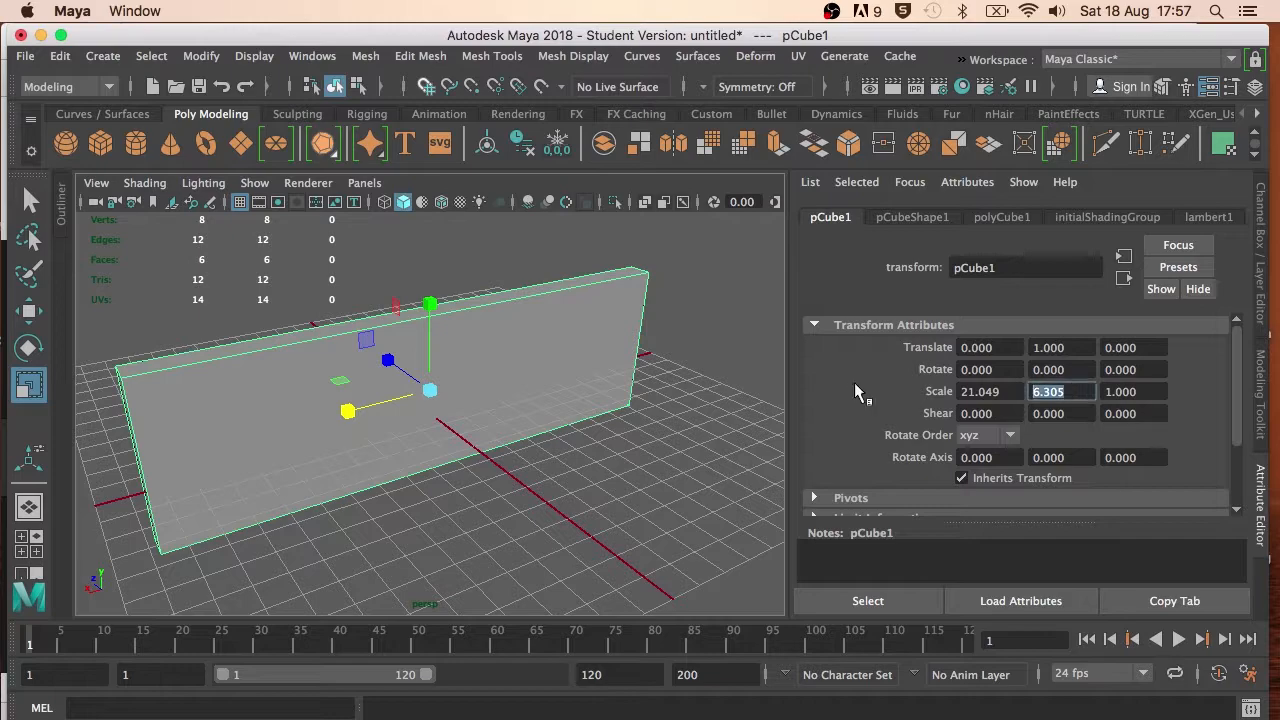
text(6)
key(Return)
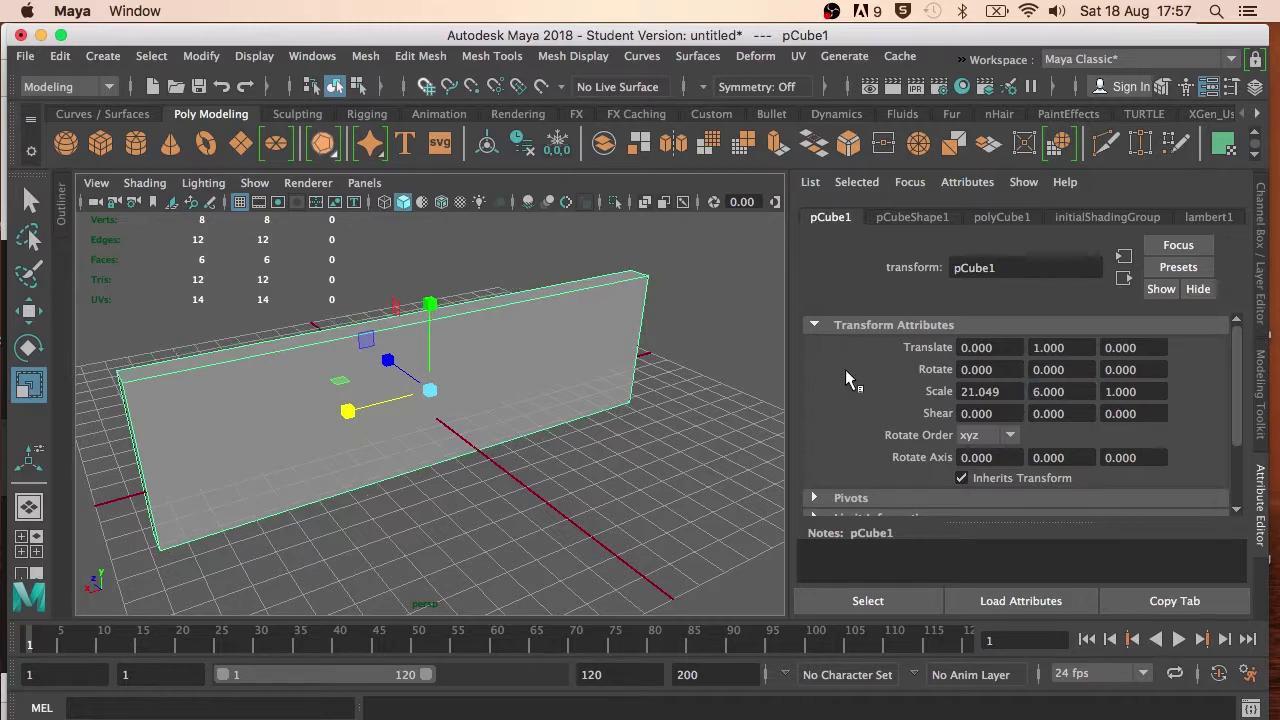
Set the wall's Y translation to 3 to rest its base on the grid
click(1079, 350)
text(3)
key(Return)
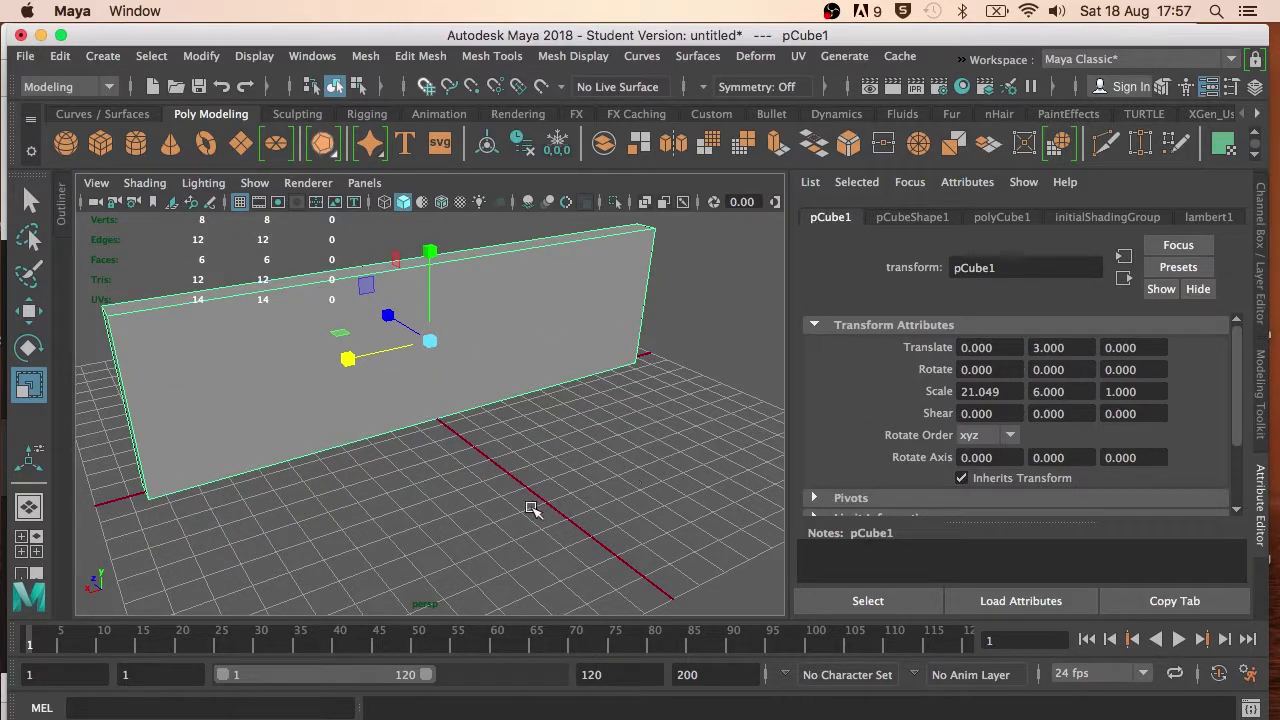
Duplicate the wall, scale the copy to about 3.83 × 5.25 × 2.29 as a doorway block, and lower it to about 2.42 in Y
alt+drag(533, 508, 560, 420)
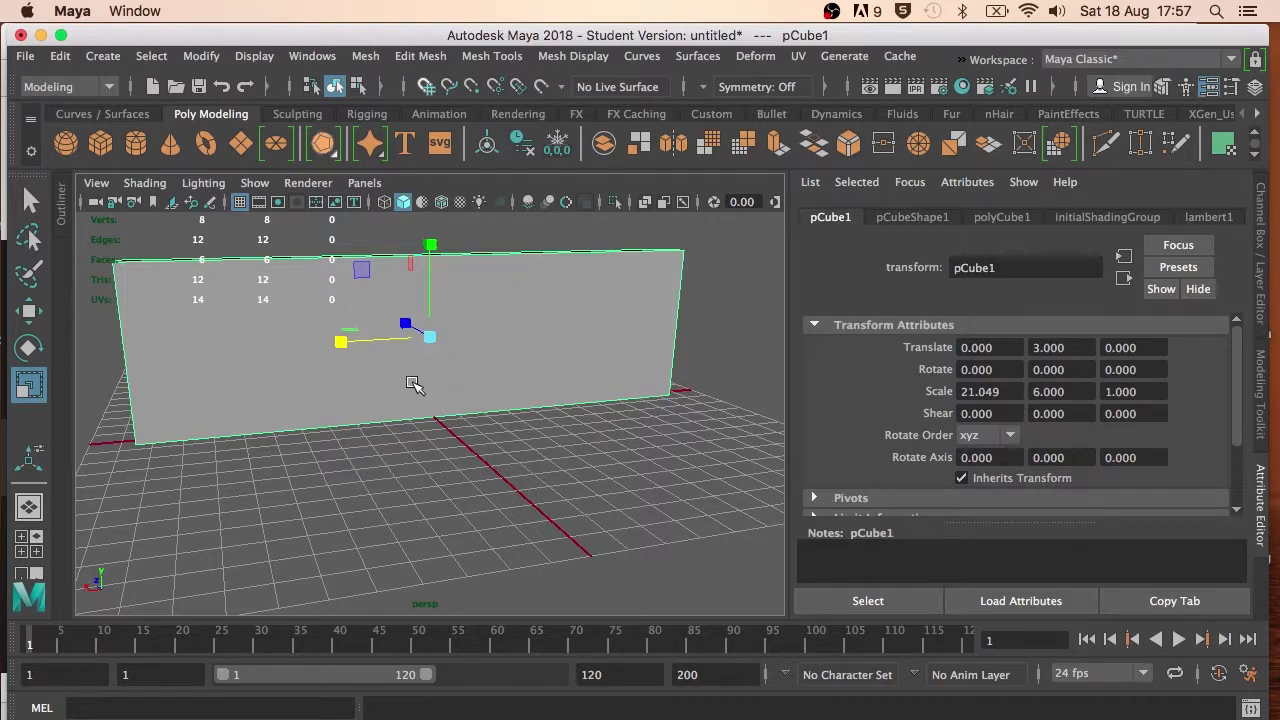
alt+drag(375, 360, 500, 396)
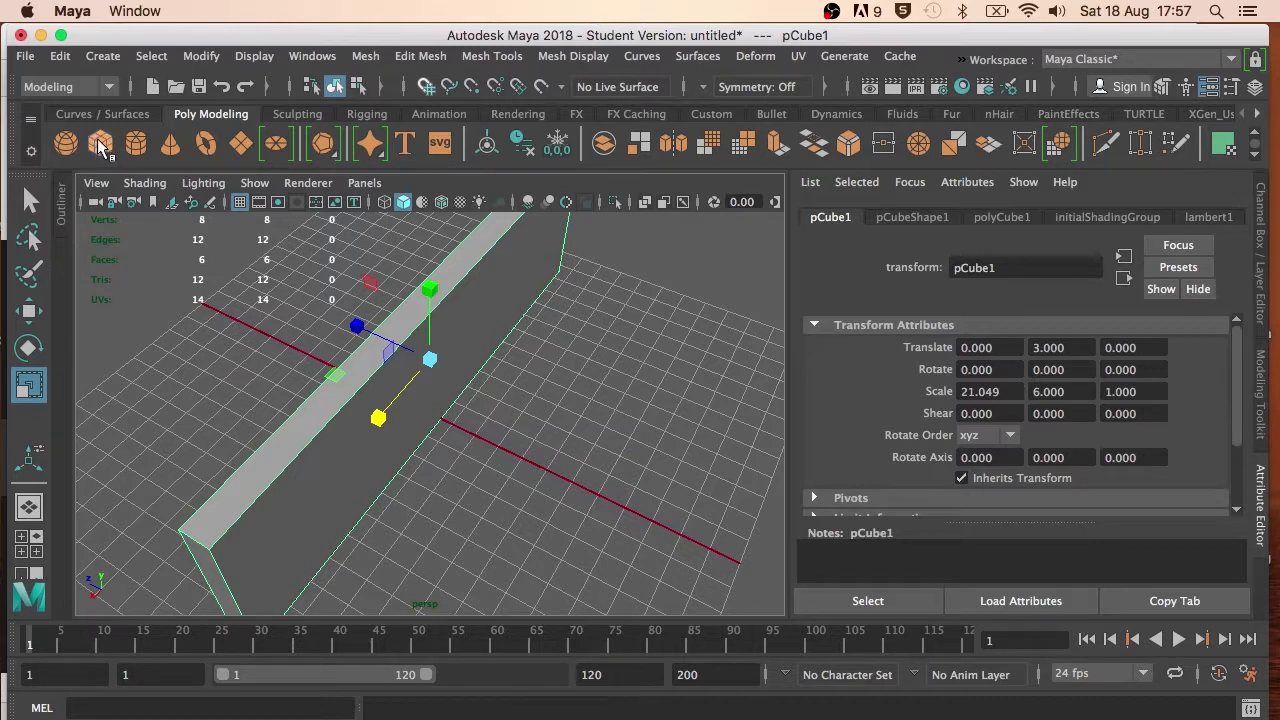
key(ctrl+d)
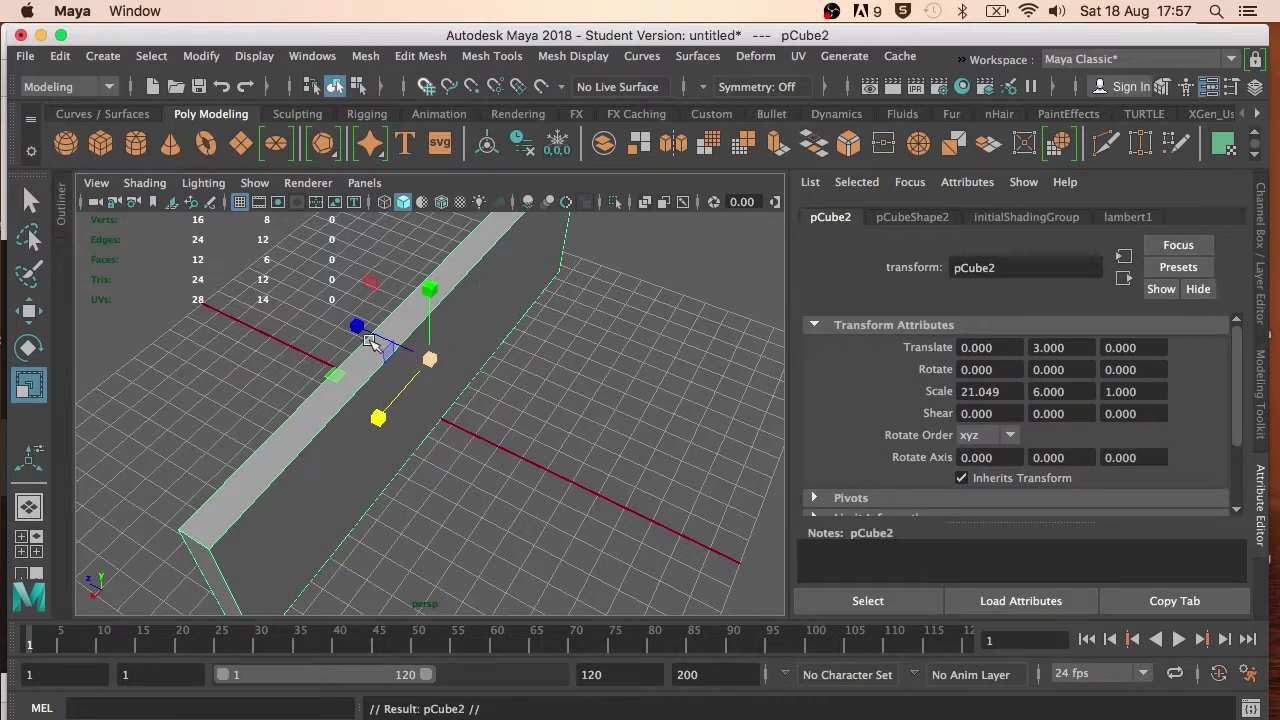
drag(355, 325, 254, 280)
drag(370, 415, 429, 334)
key(w)
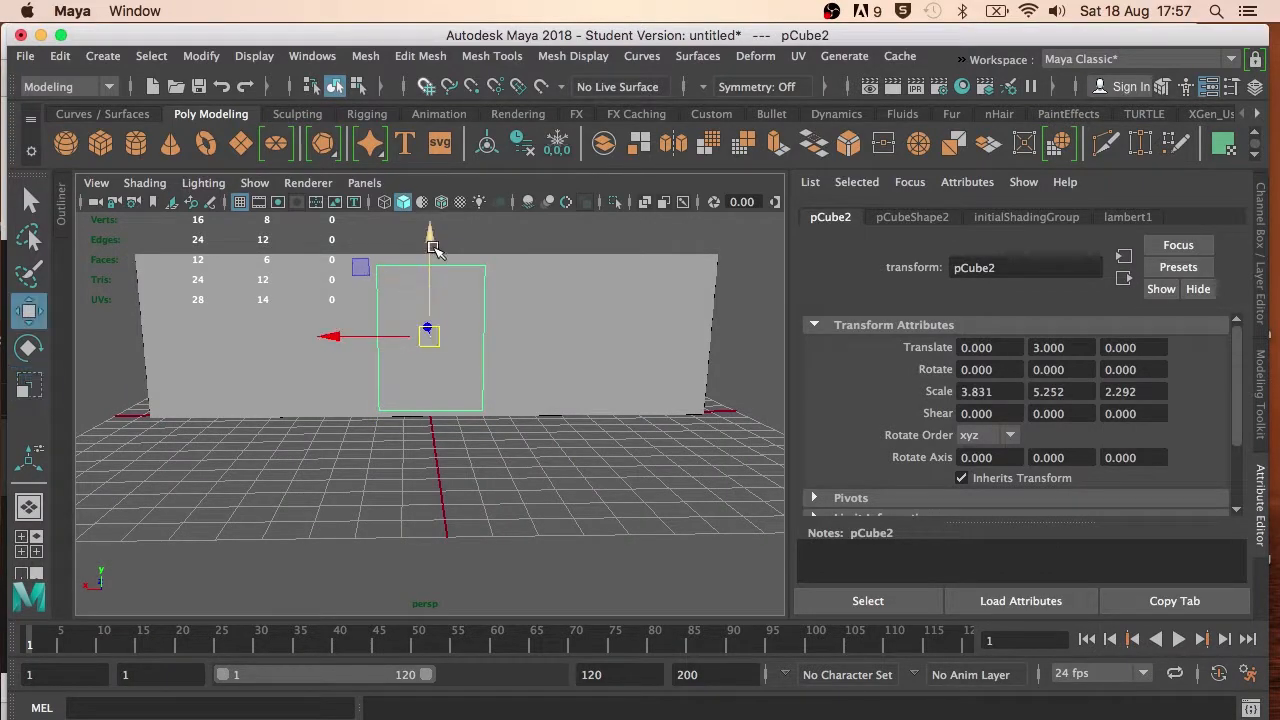
drag(430, 240, 677, 299)
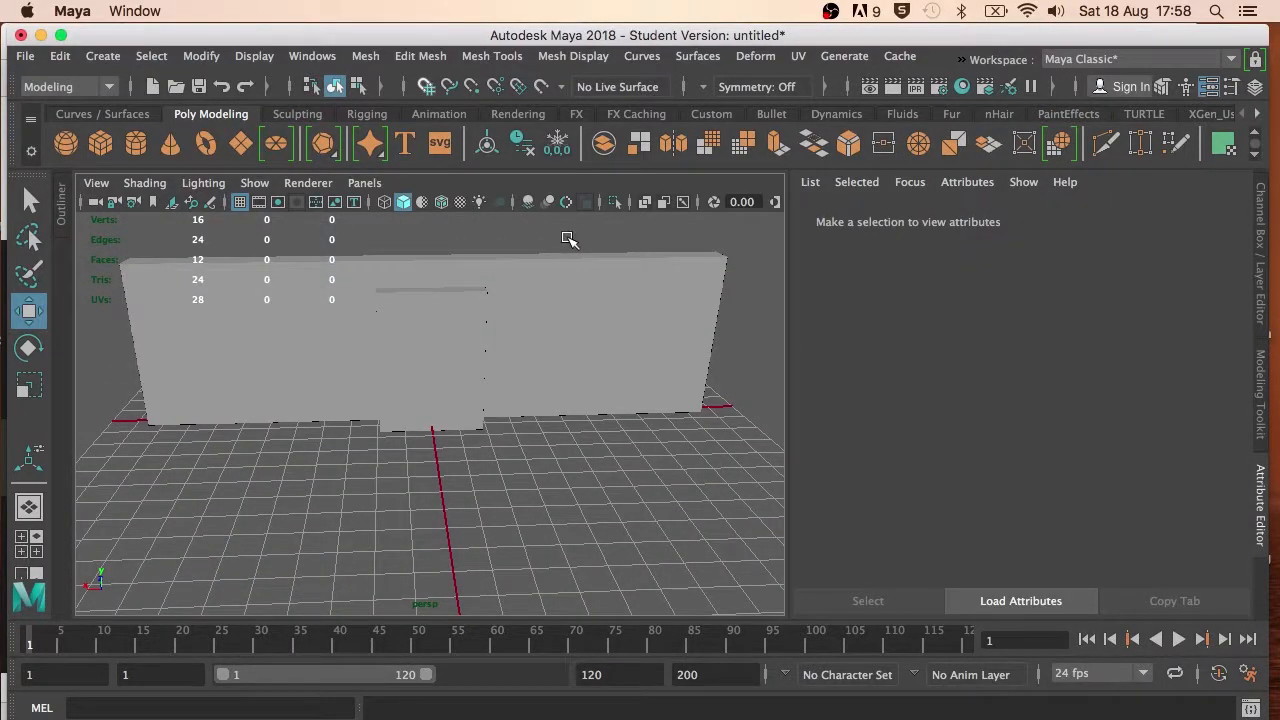
Cut the doorway out of the long wall by applying a Boolean Difference with the smaller block
click(592, 315)
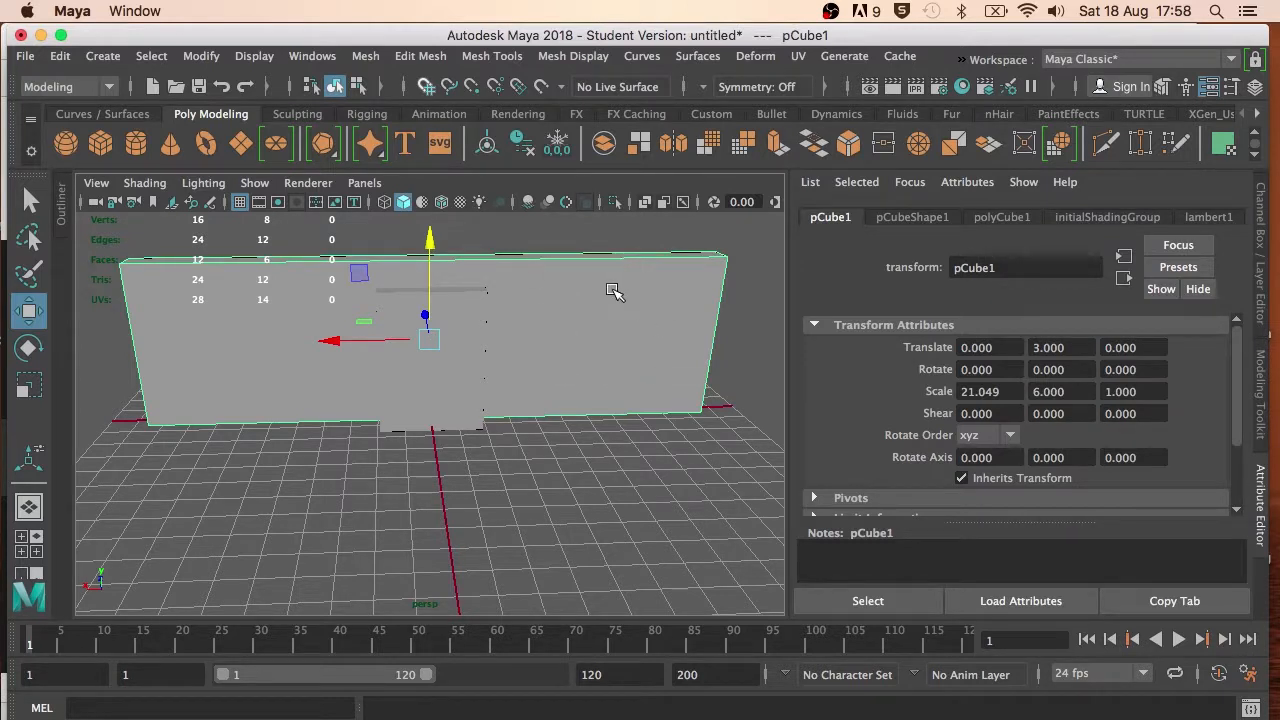
click(441, 403)
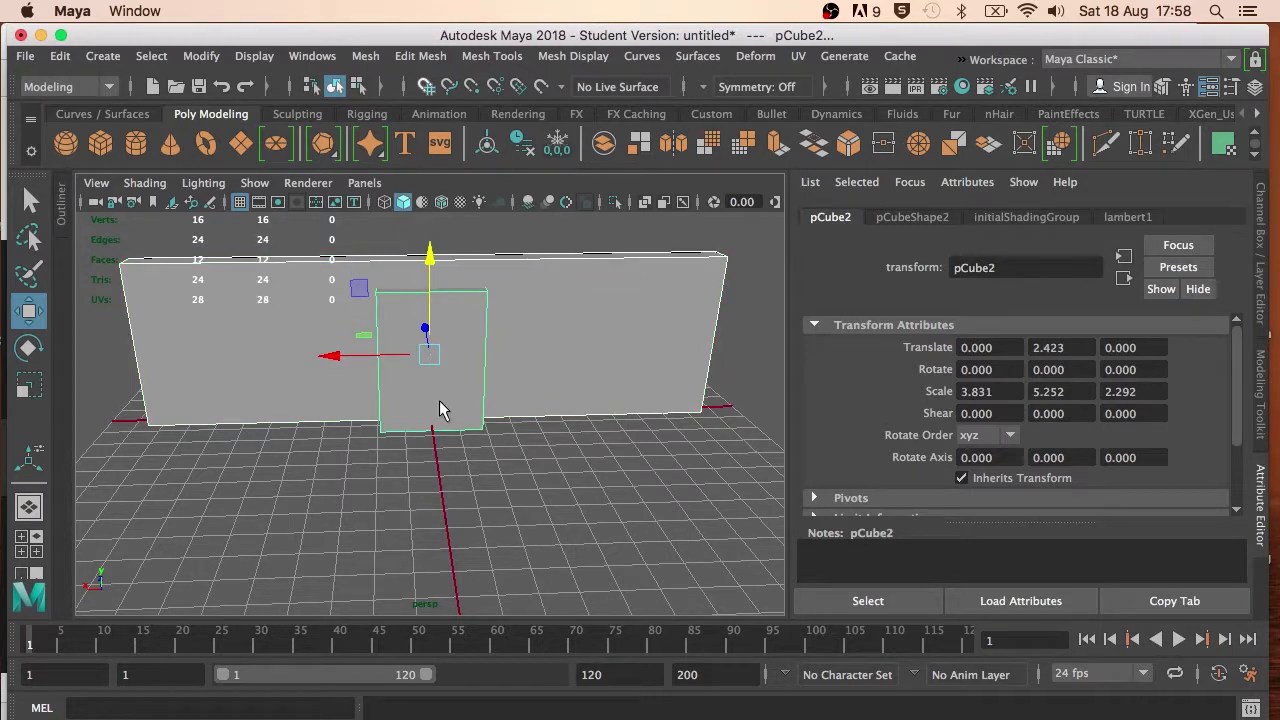
click(366, 57)
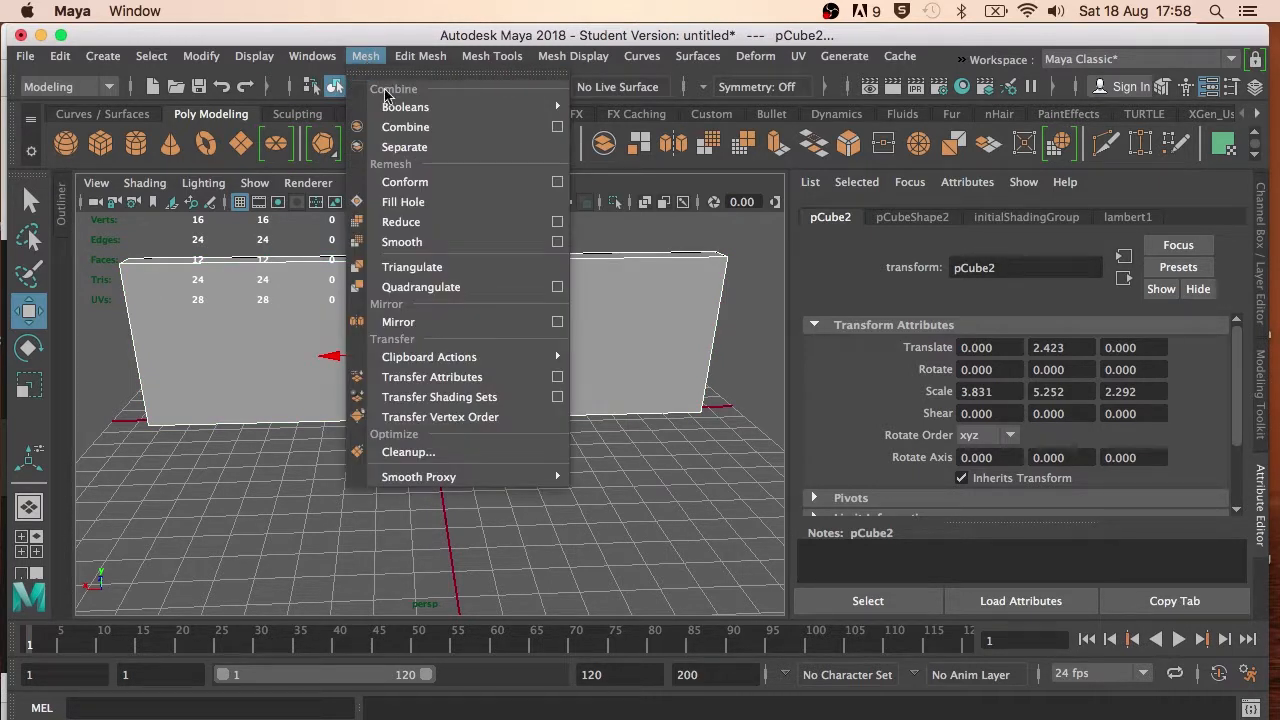
mouse_move(400, 107)
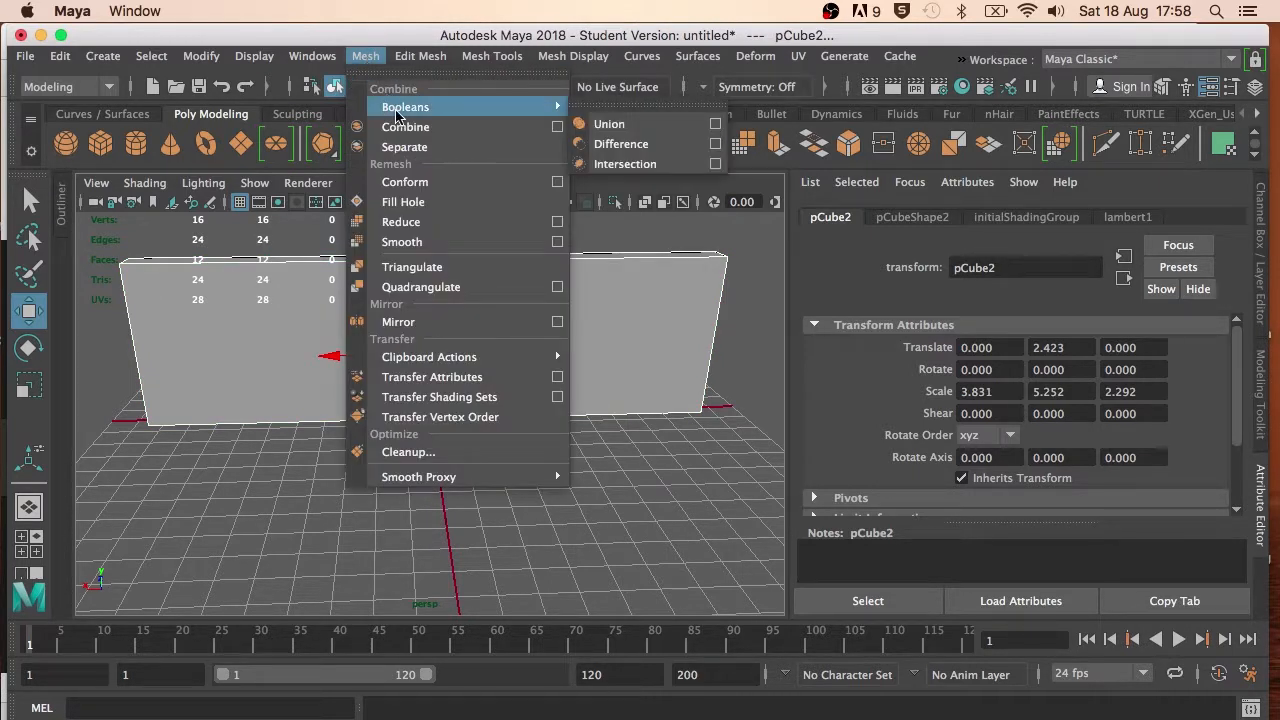
click(643, 146)
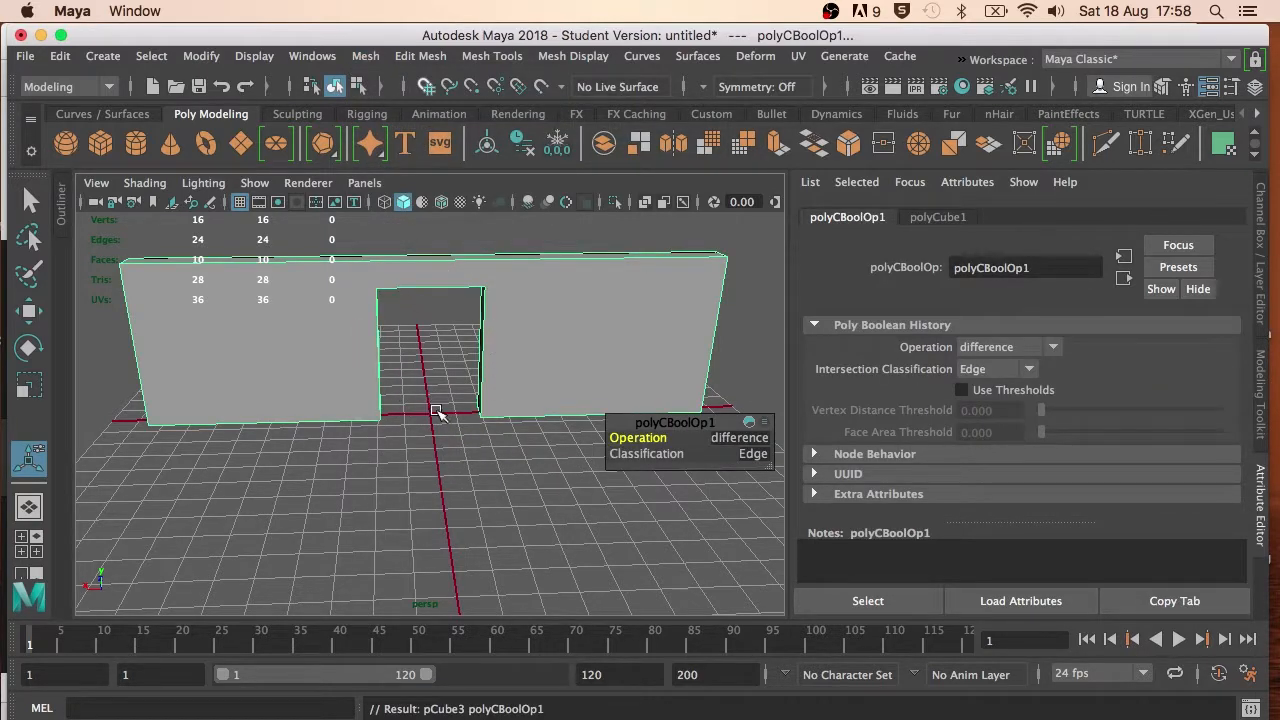
alt+drag(437, 411, 471, 446)
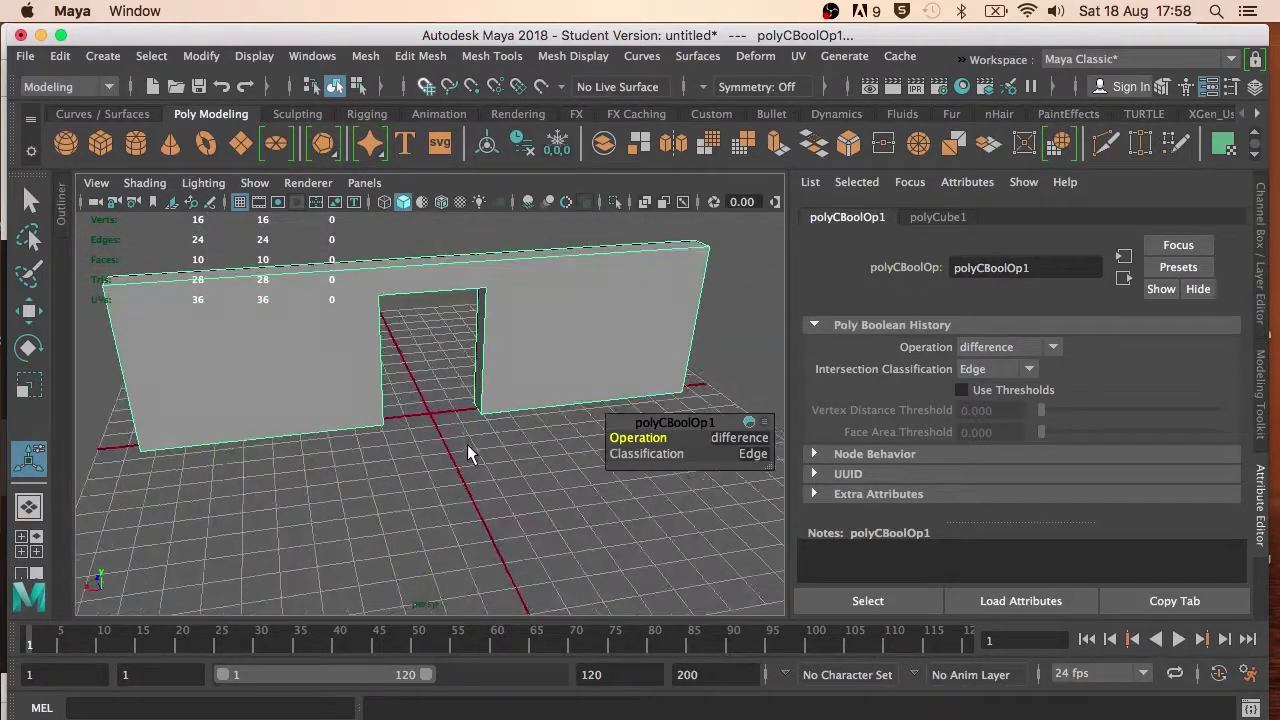
click(403, 203)
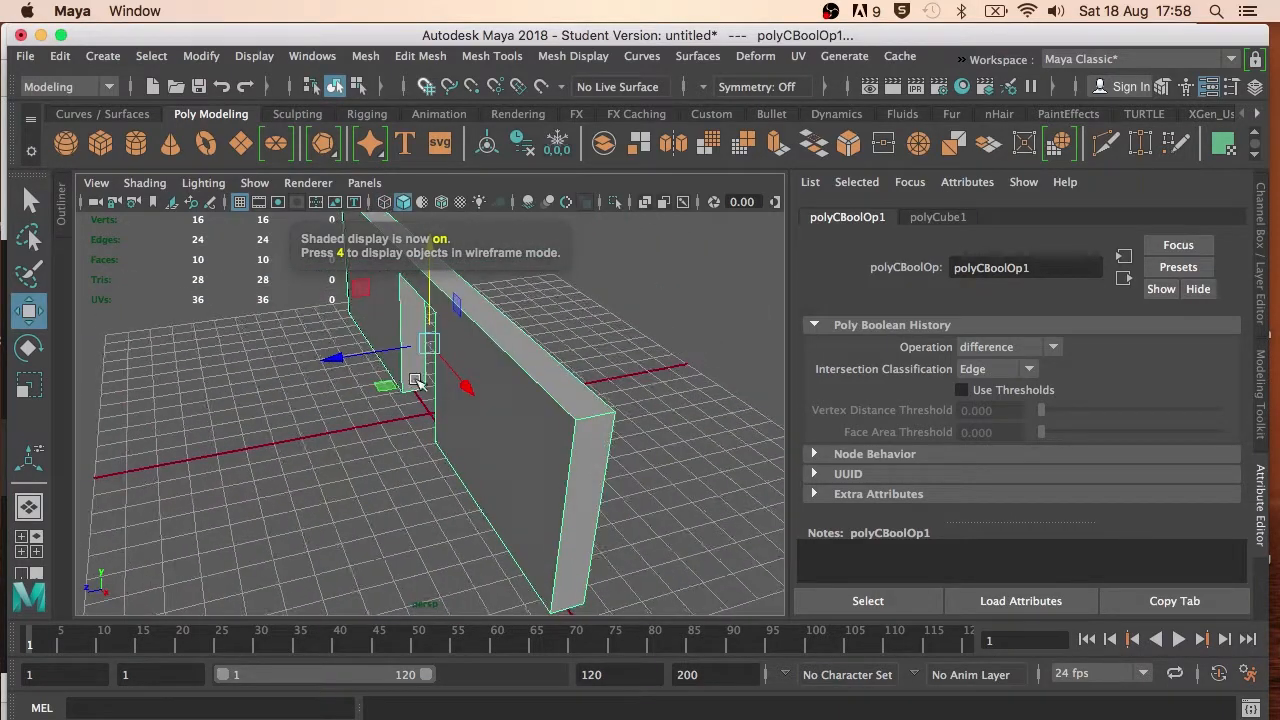
mouse_move(416, 381)
alt+mouse_down()
mouse_move(400, 409)
mouse_move(286, 383)
mouse_move(295, 399)
alt+mouse_up()
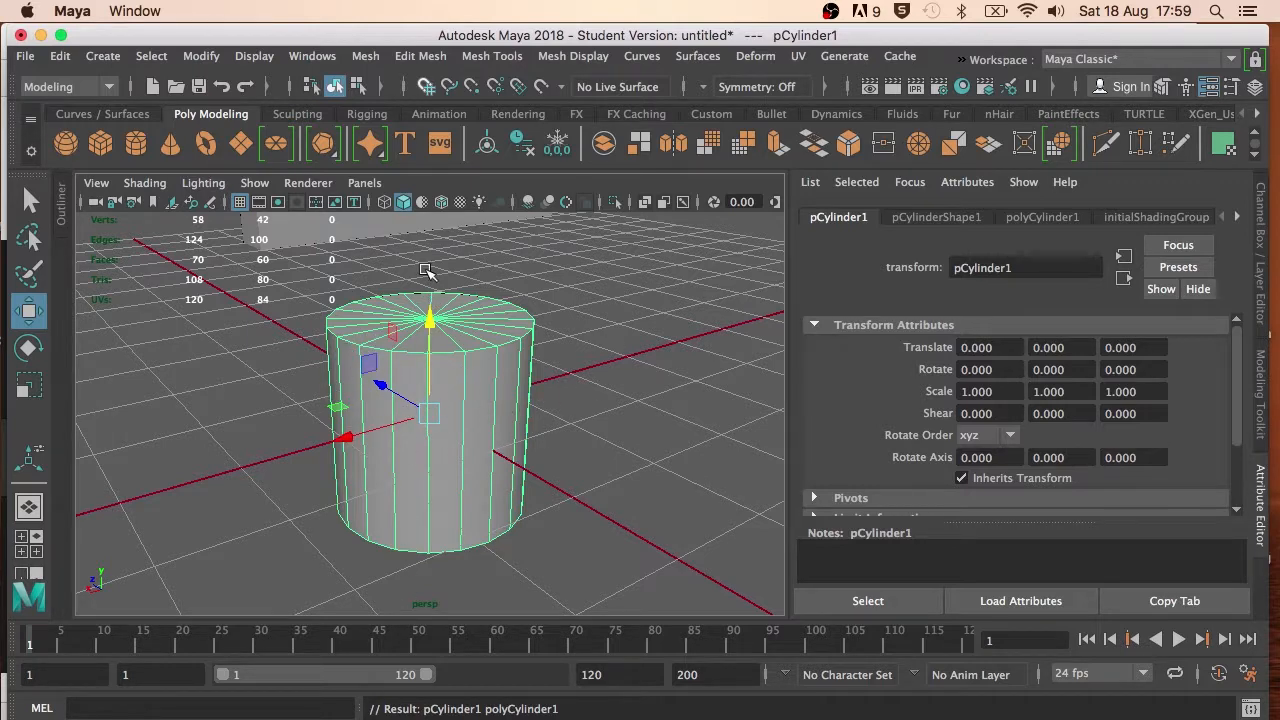
Review the creation options for a polygon cylinder and close them without creating another one
click(103, 56)
mouse_move(200, 127)
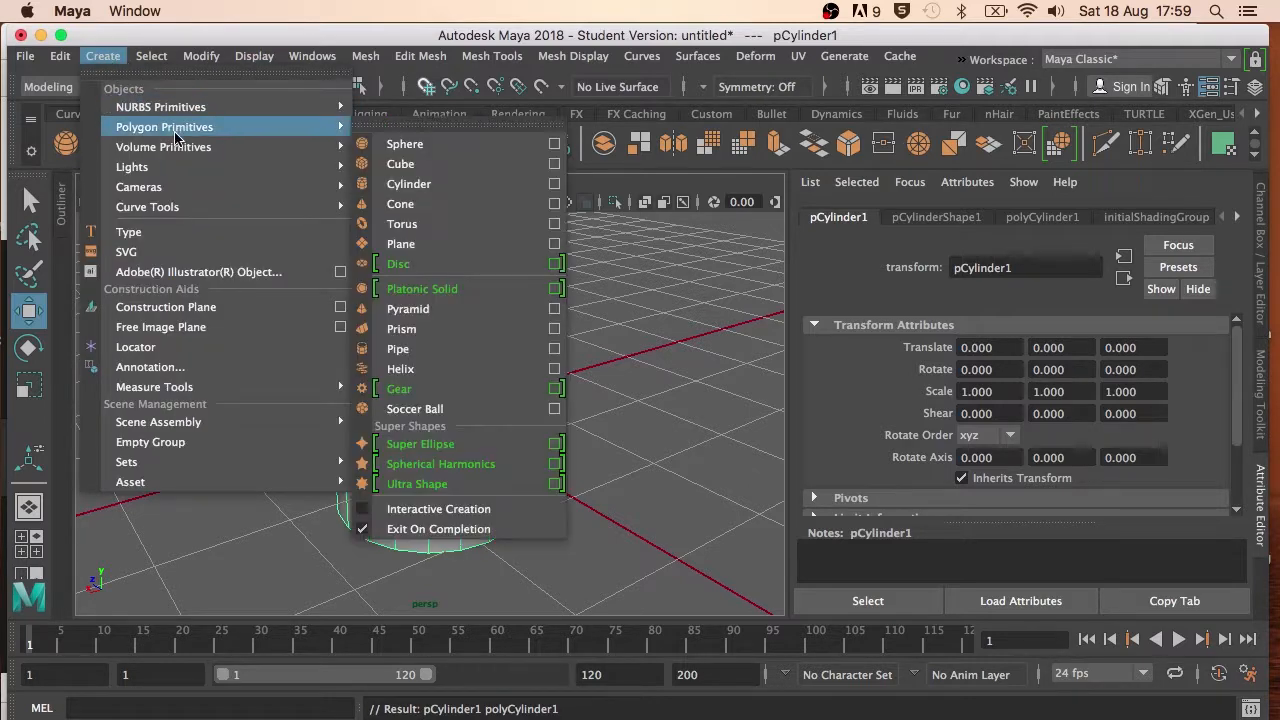
click(556, 185)
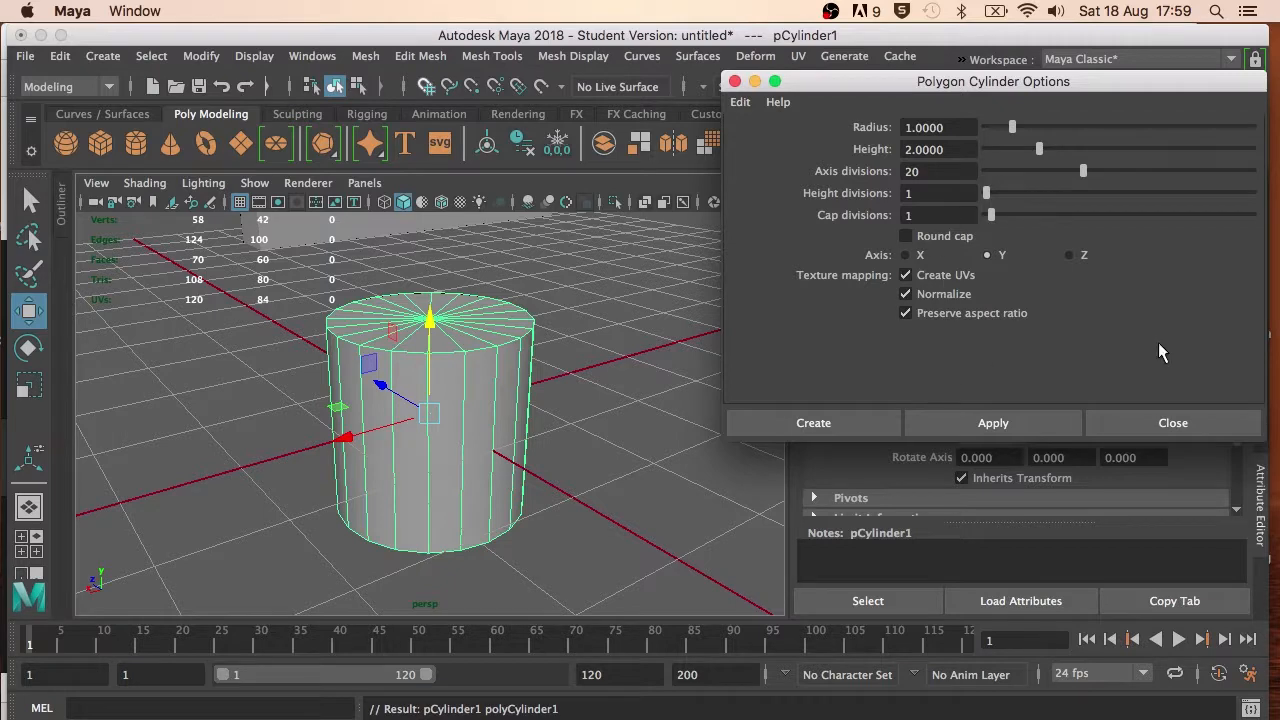
click(1156, 425)
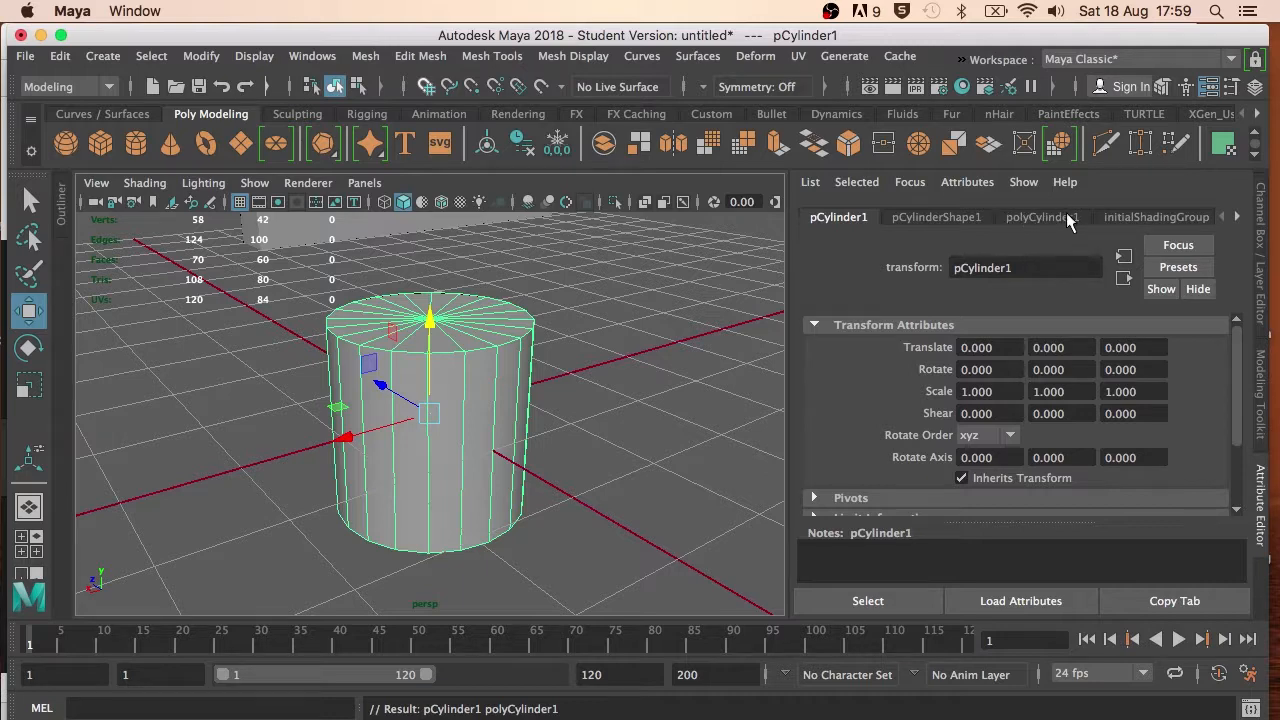
Set the cylinder's subdivisions to 10 around the axis, 5 along the height and 1 on the caps
click(1040, 217)
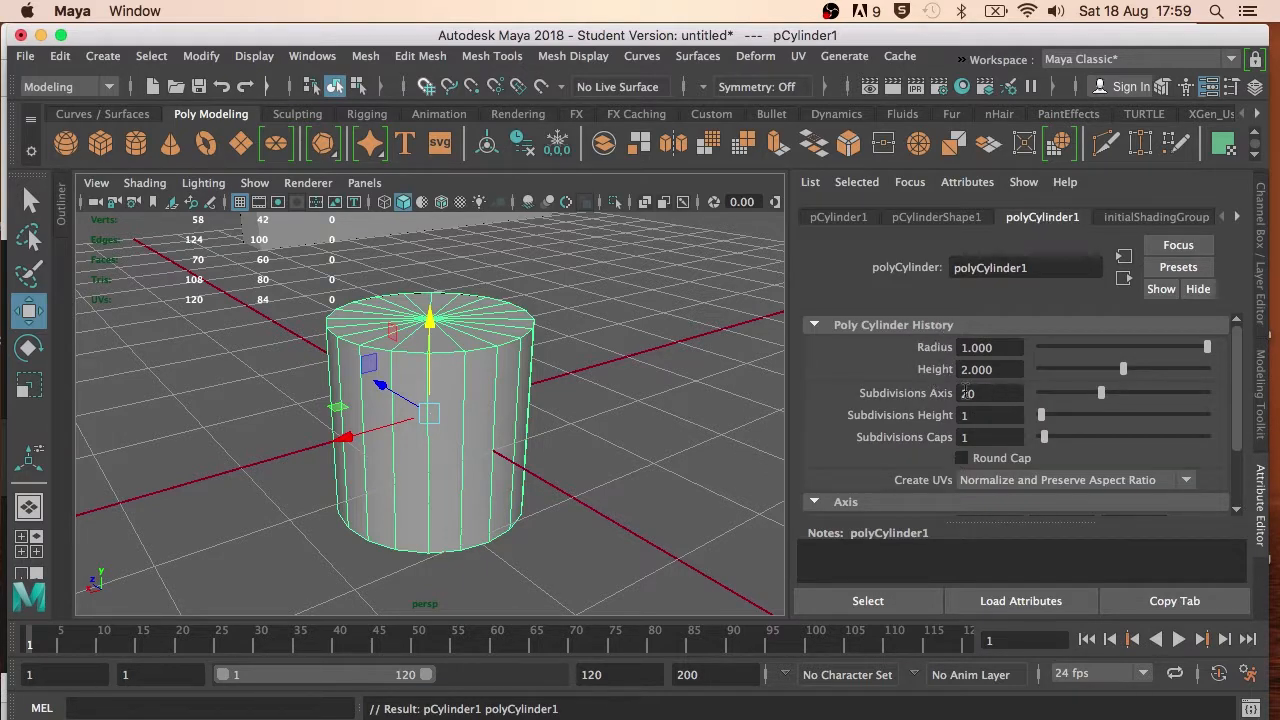
drag(1105, 400, 1066, 401)
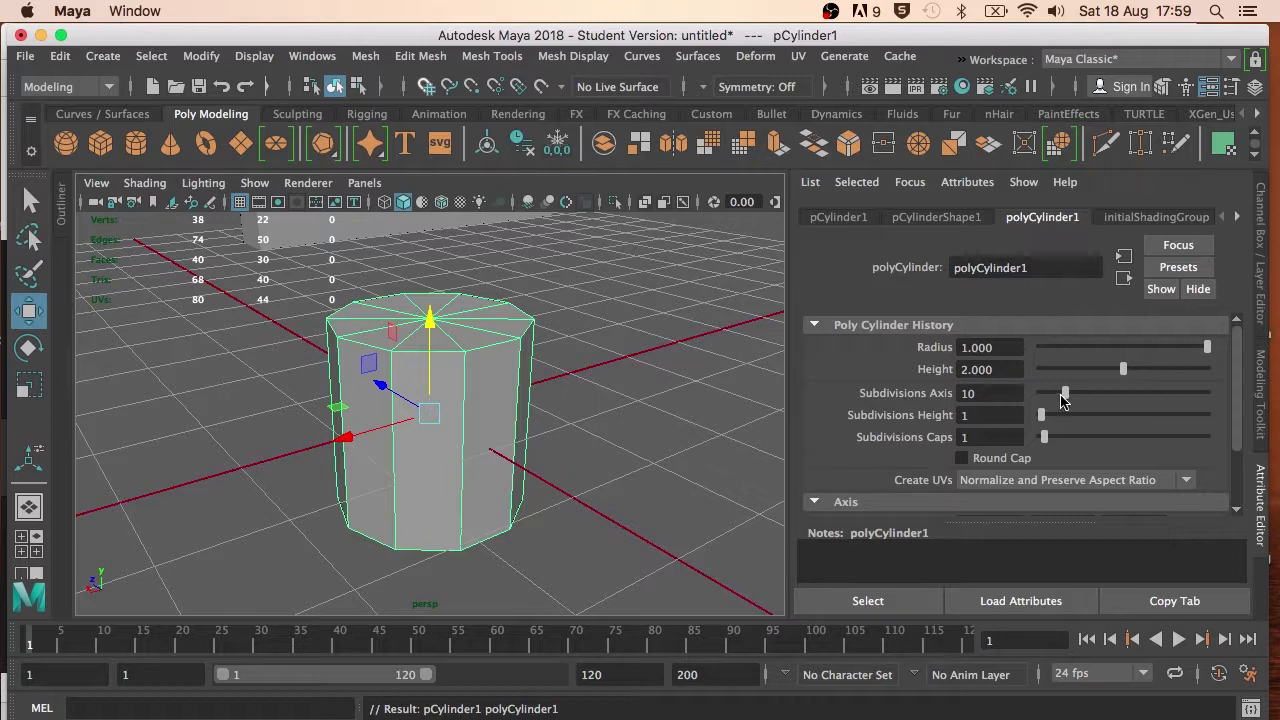
drag(1065, 390, 1055, 421)
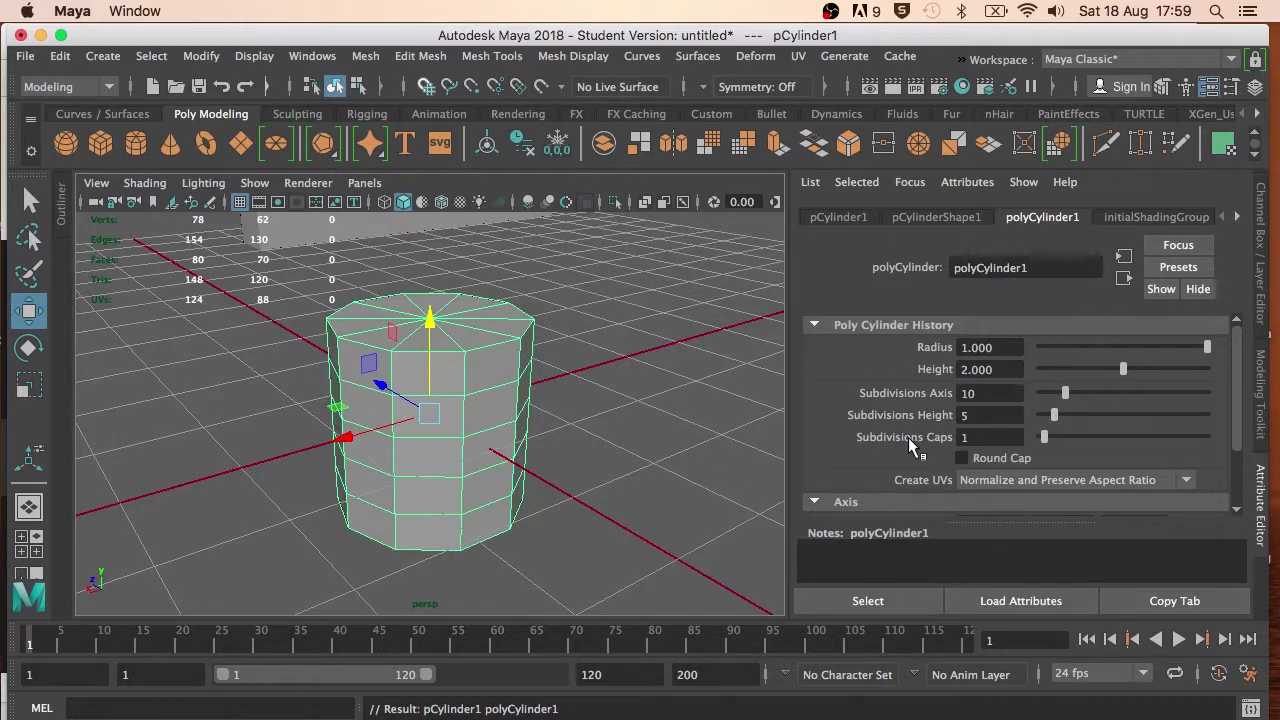
drag(1043, 440, 1057, 440)
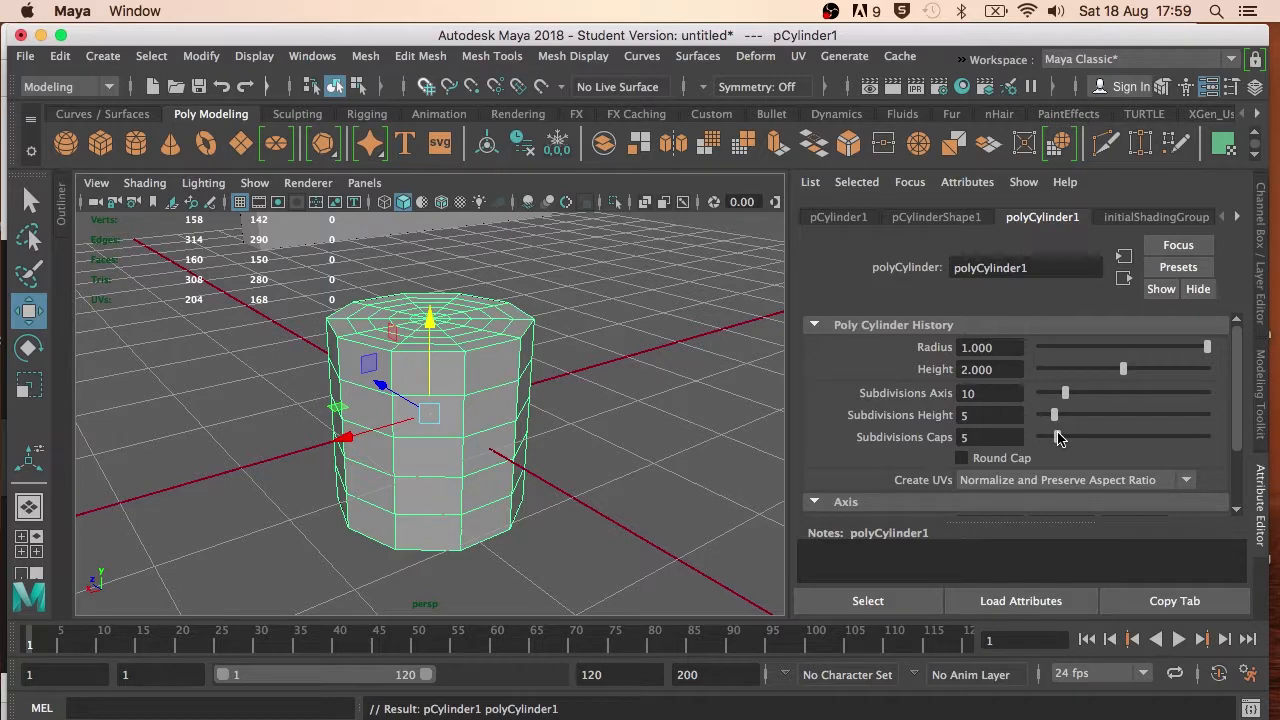
drag(1058, 438, 1045, 438)
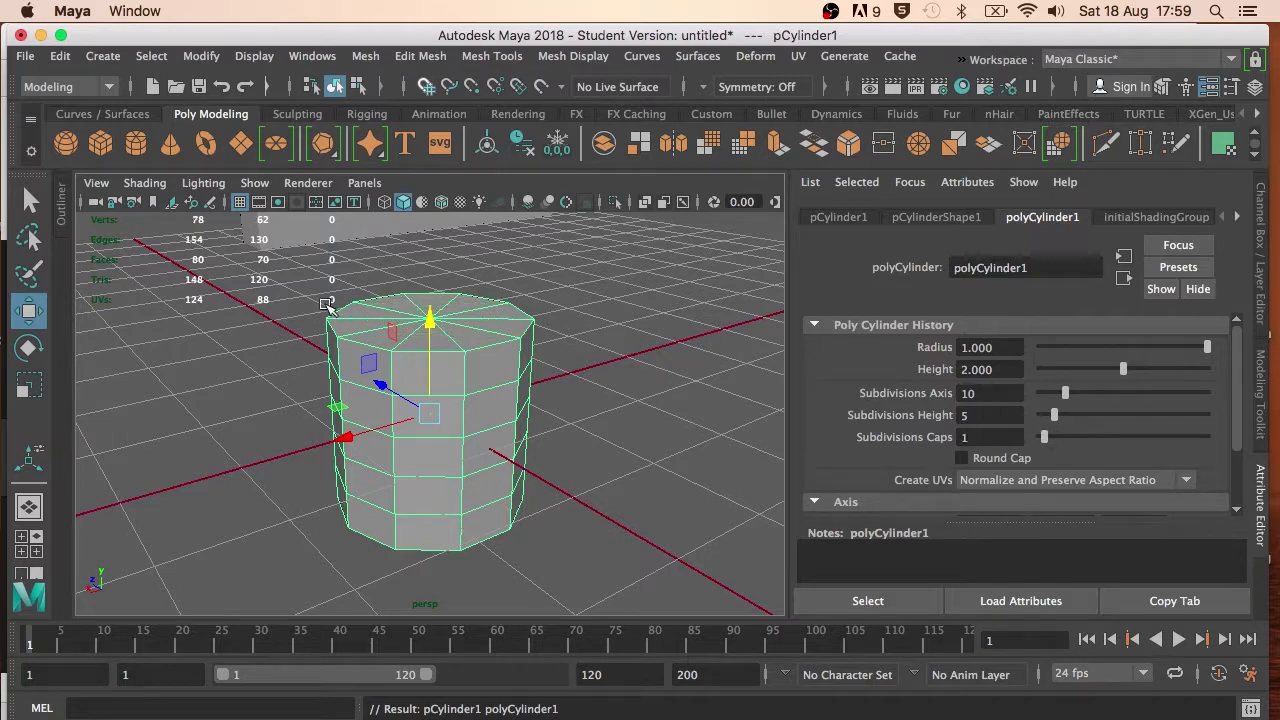
Select the middle ring of faces around the cylinder and scale it inward to form a narrow waist
right_drag(475, 440, 475, 424)
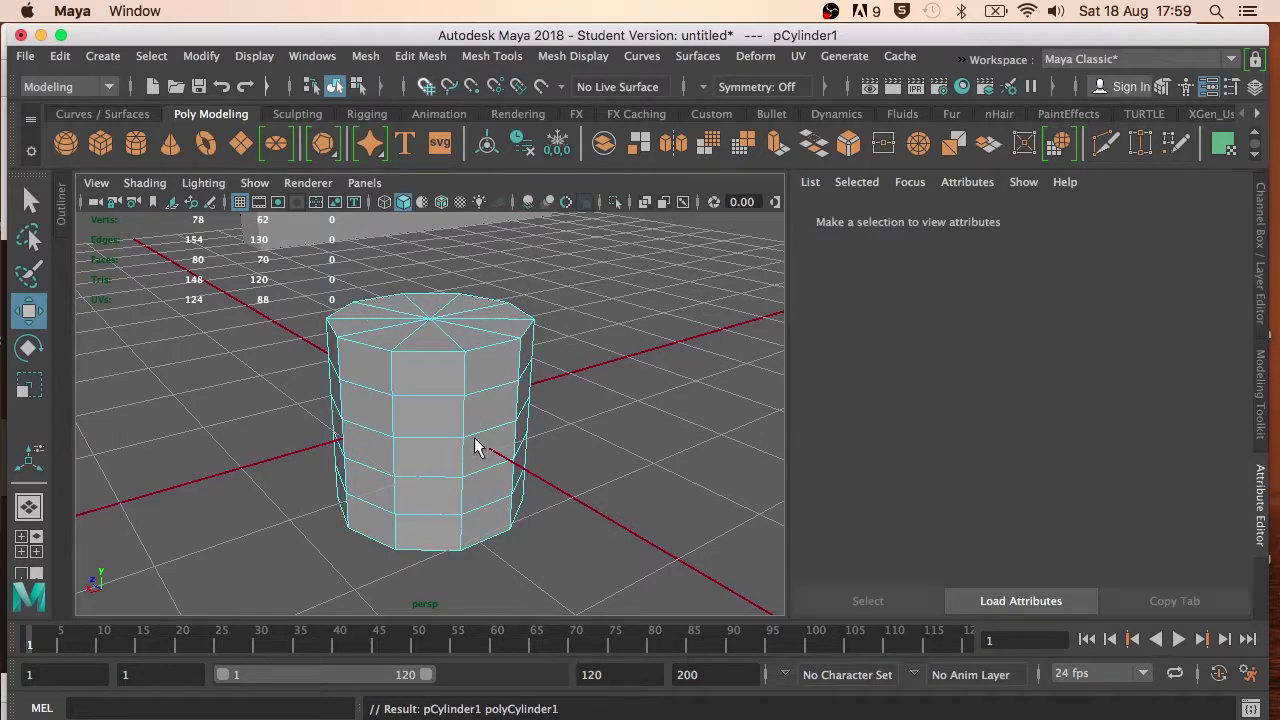
right_click(422, 430)
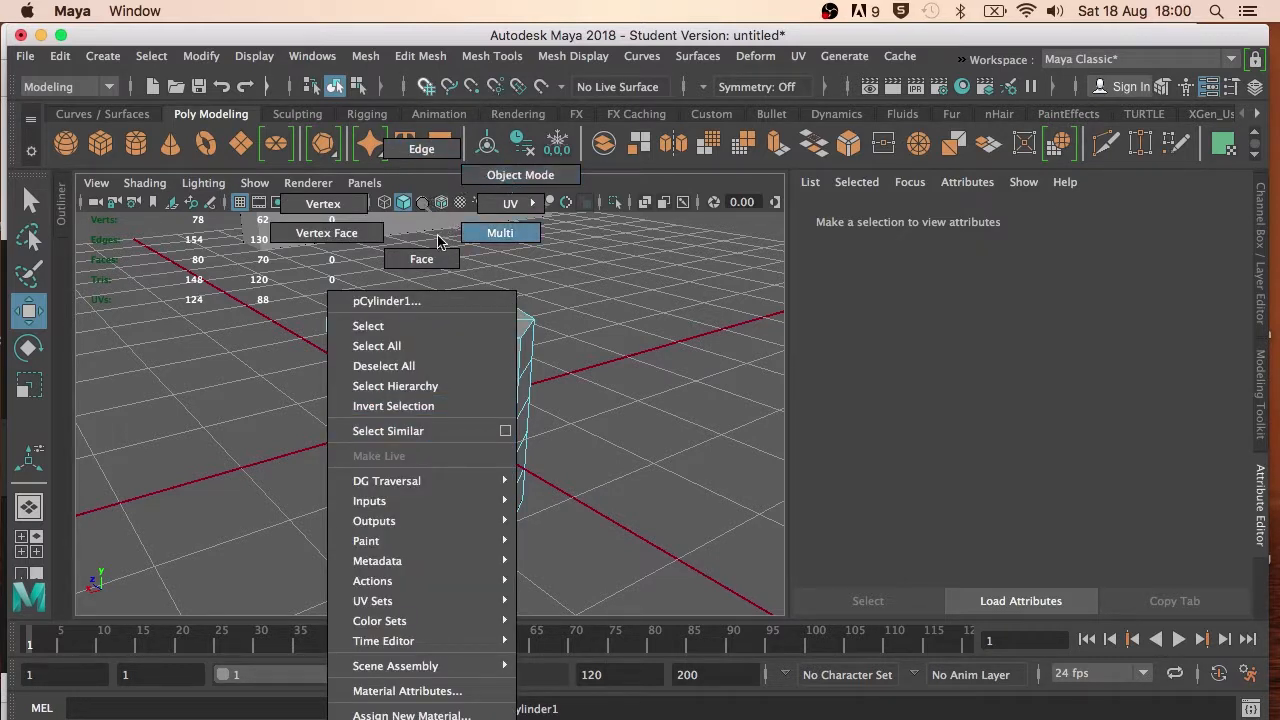
click(422, 155)
right_click(424, 431)
click(423, 259)
click(414, 451)
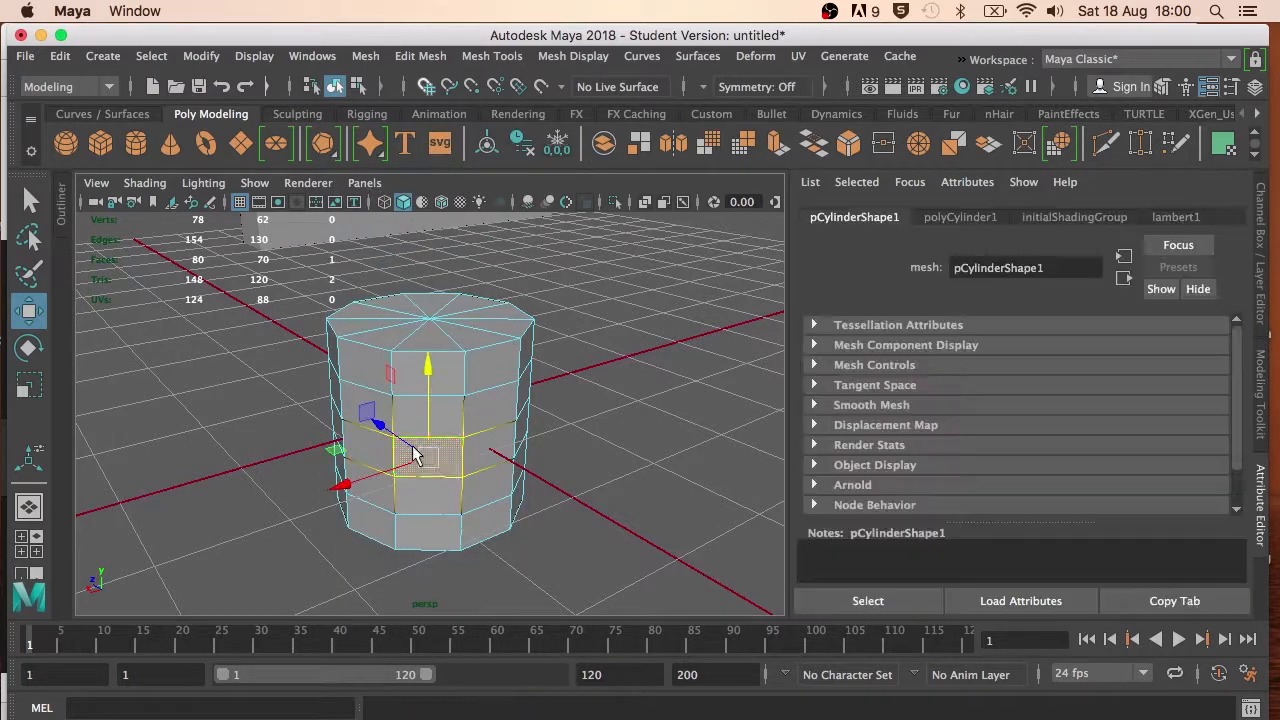
shift+double_click(494, 449)
key(r)
drag(430, 414, 366, 360)
Select the cylinder's bottom edge loop, scale it outward to flare the base, and return to object mode
right_click(456, 446)
click(453, 148)
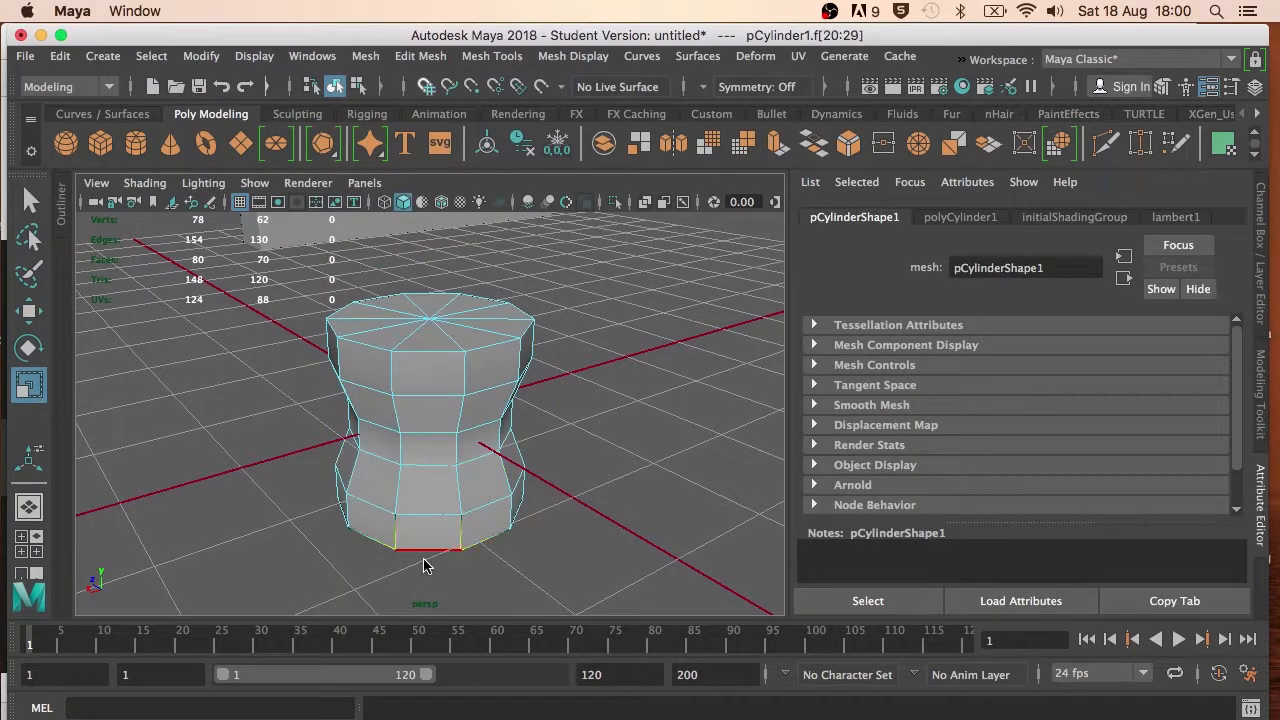
double_click(423, 553)
key(e)
key(r)
drag(432, 500, 505, 488)
alt+drag(505, 488, 502, 448)
right_drag(471, 386, 567, 178)
key(w)
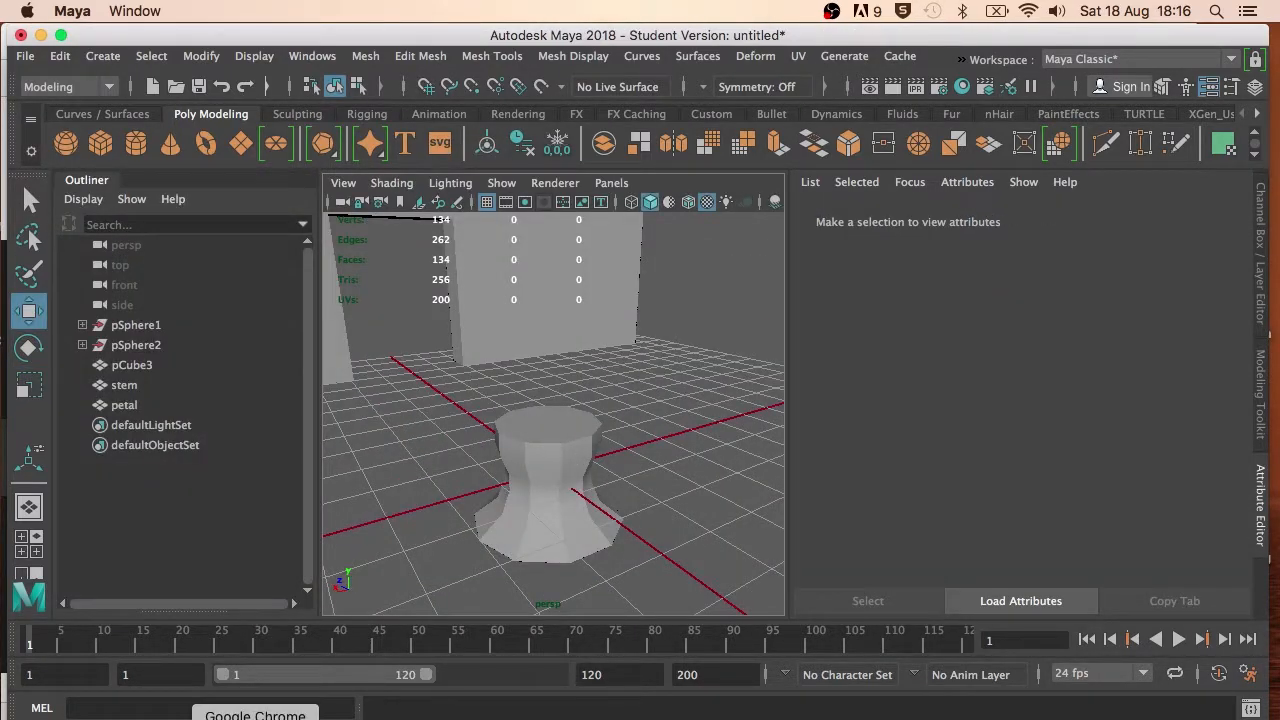
Switch to Chrome and save the seamless leather skin texture image as sin.jpg in the BridgeGame folder
click(258, 712)
right_click(356, 430)
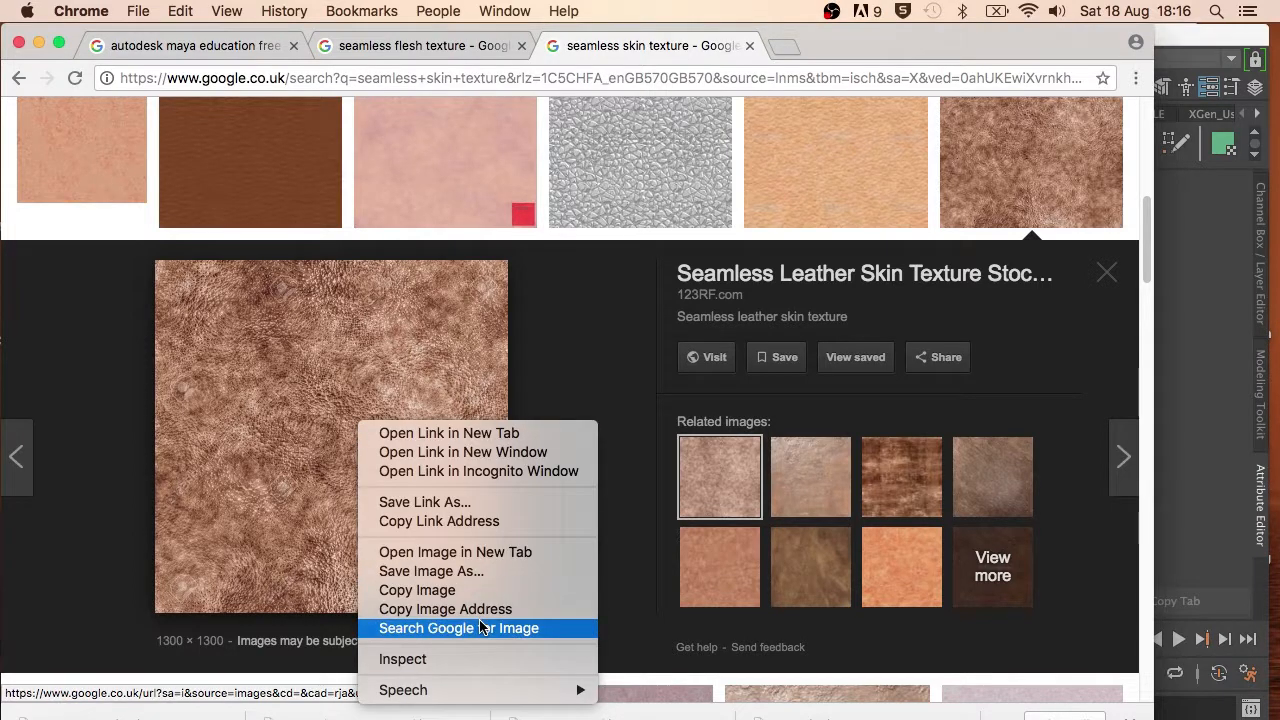
click(468, 571)
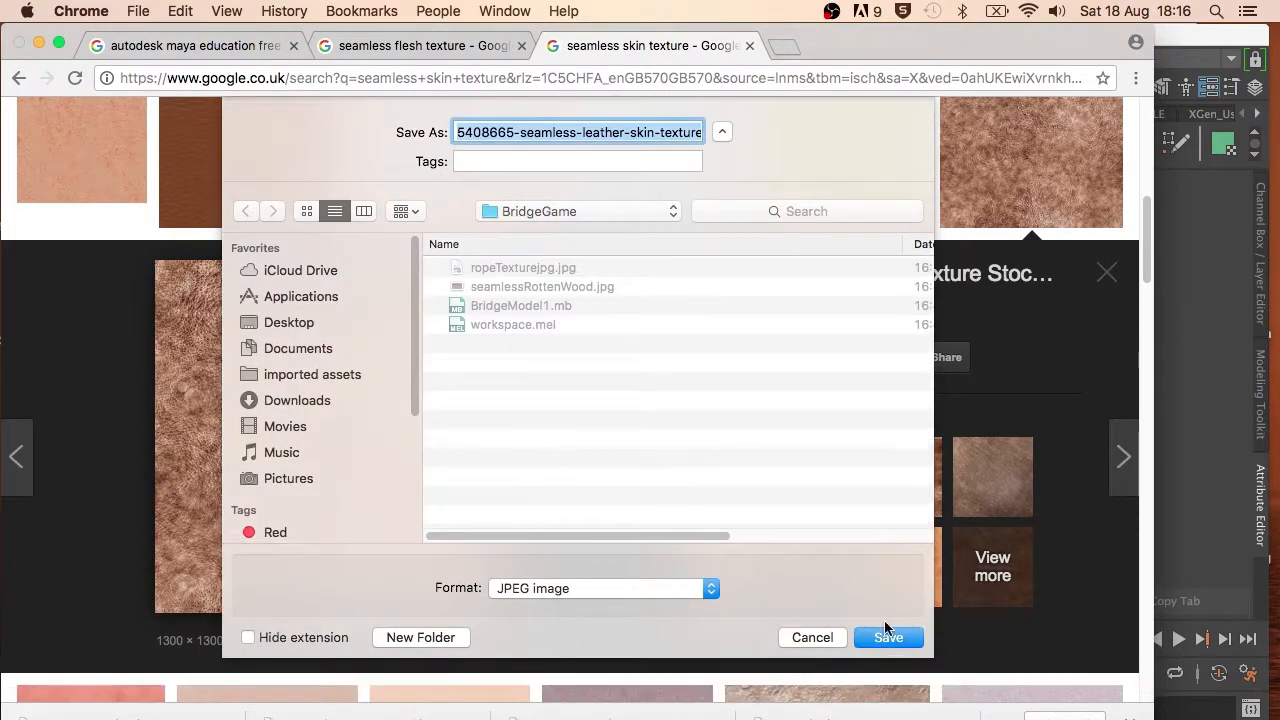
text(skin)
click(887, 636)
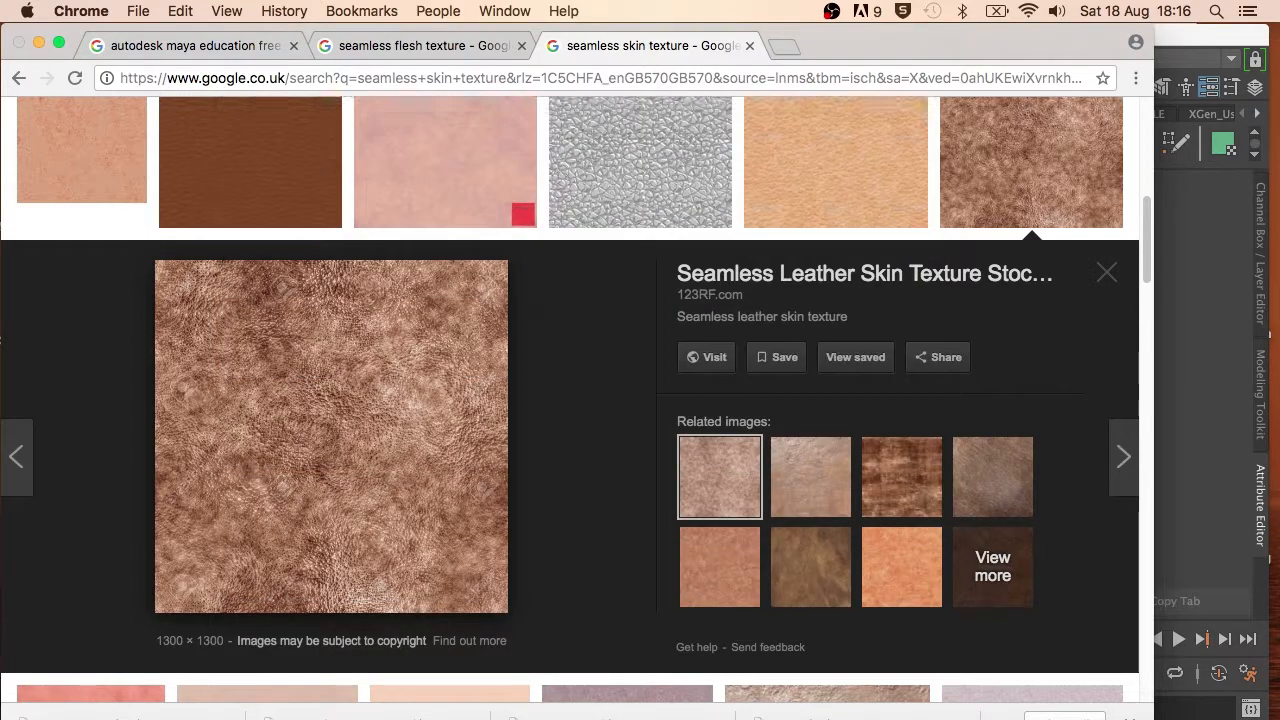
Save the Seamless_Monster_Flesh_0001 image from the flesh texture search as flesh.png in the BridgeGame folder
click(425, 47)
right_click(348, 459)
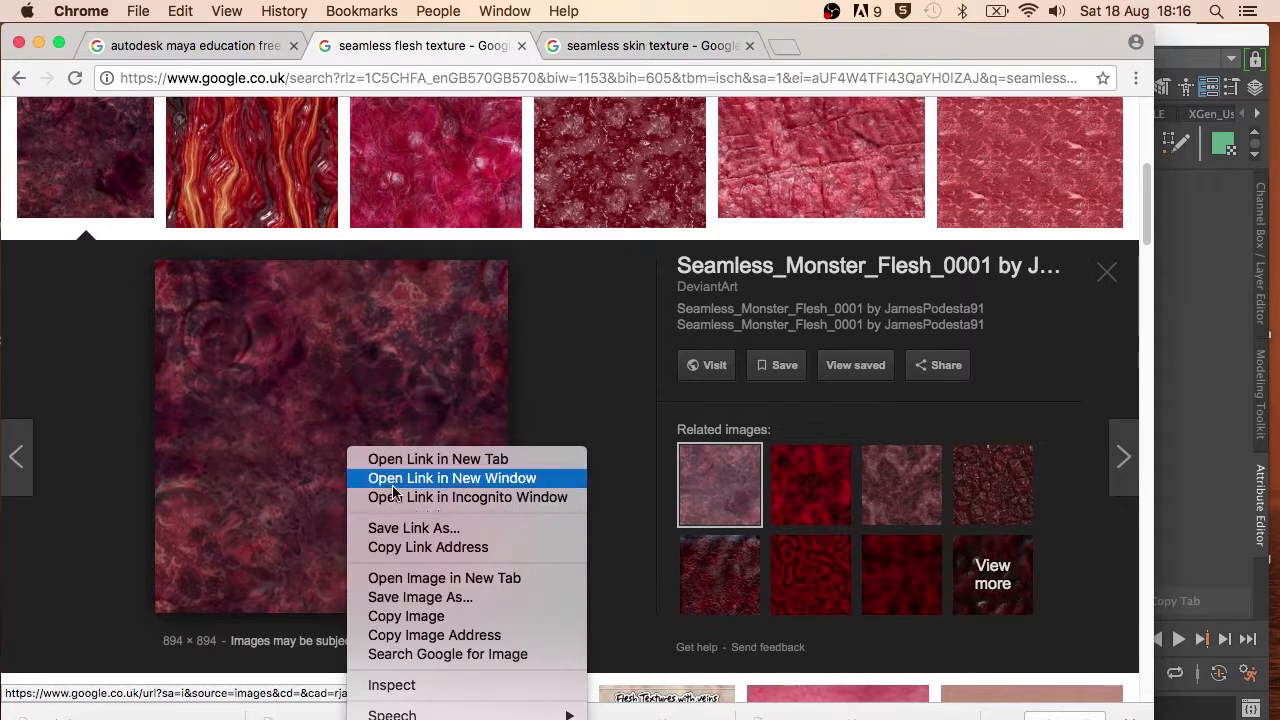
click(440, 596)
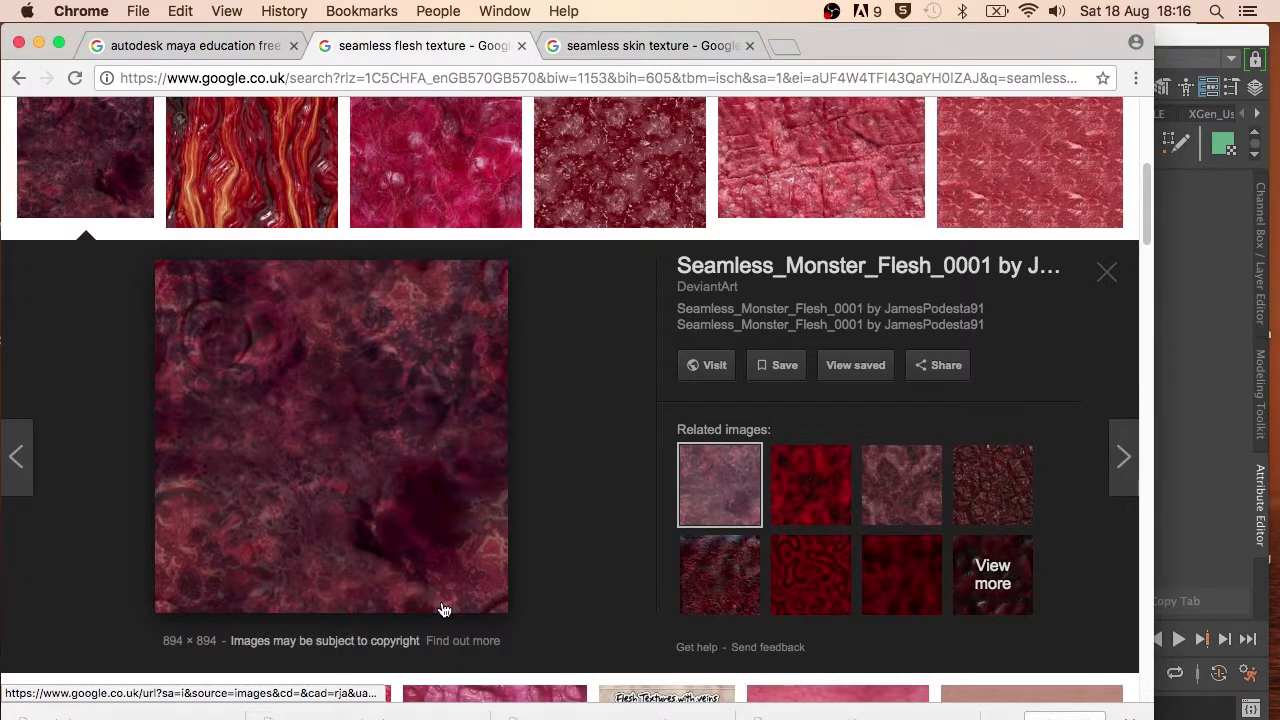
text(flesh)
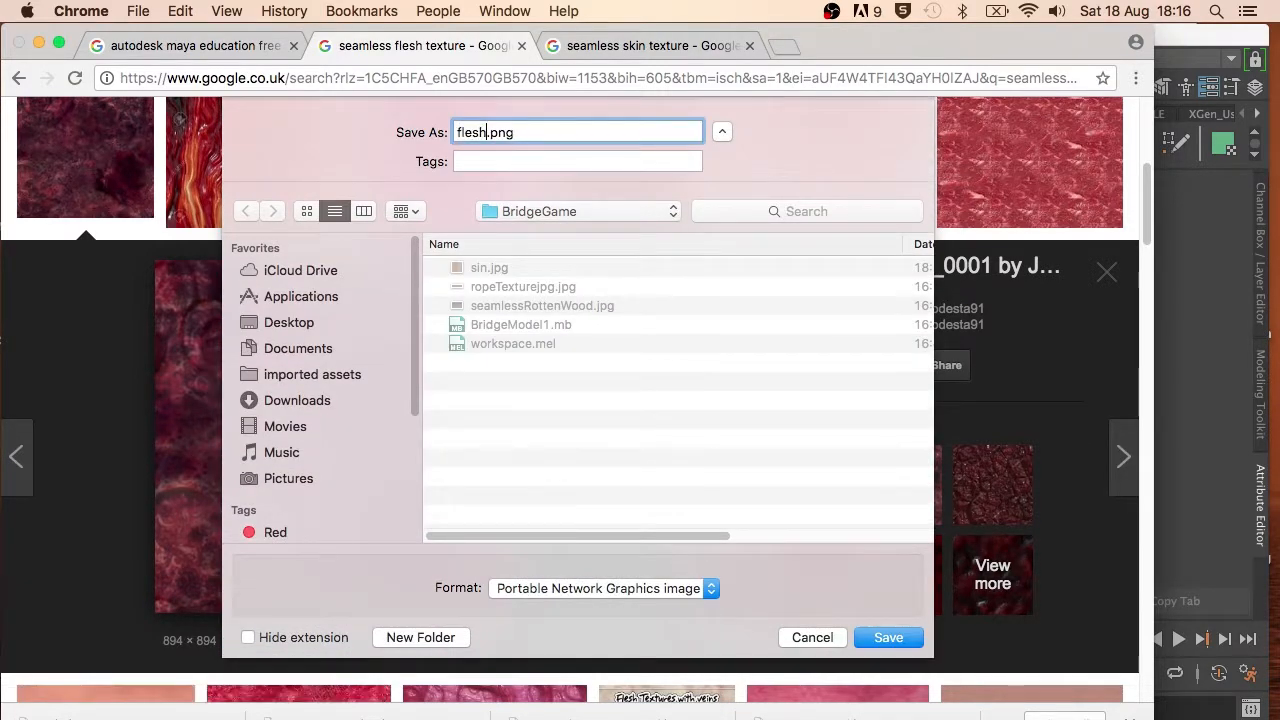
key(Return)
Switch to Maya and assign a new Lambert material to the stem
key(super+Tab)
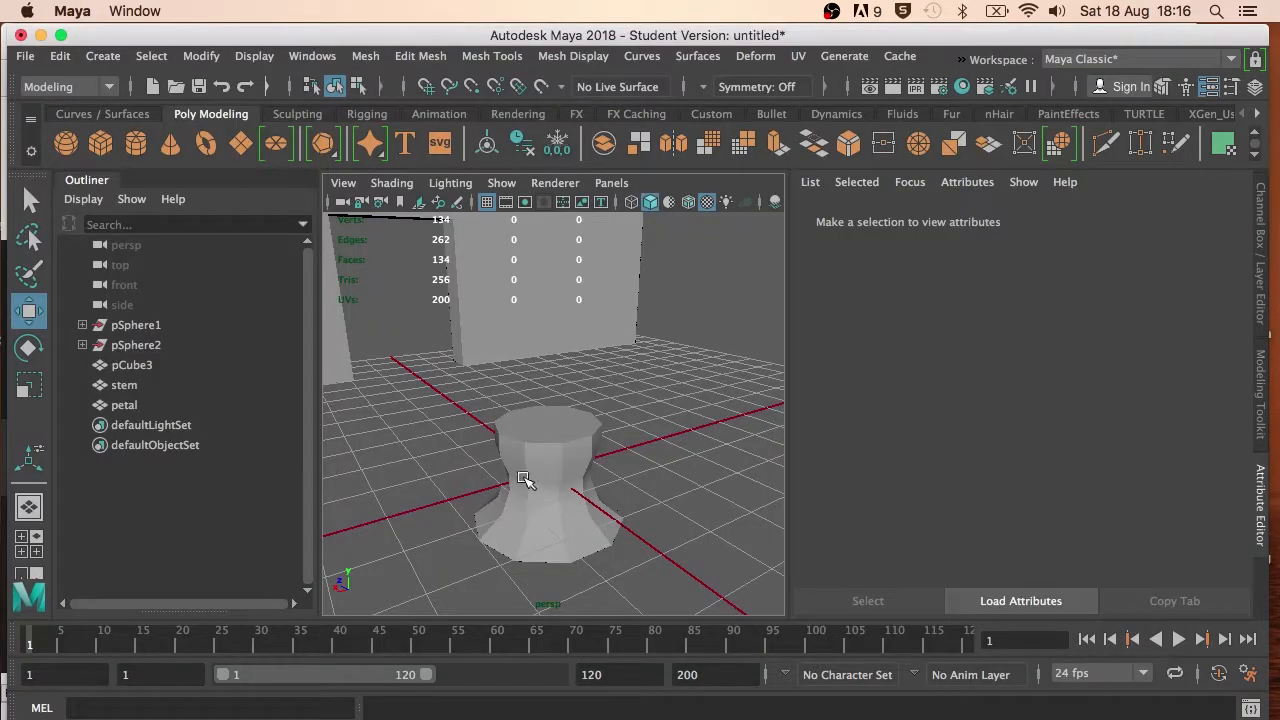
click(526, 480)
right_click(564, 445)
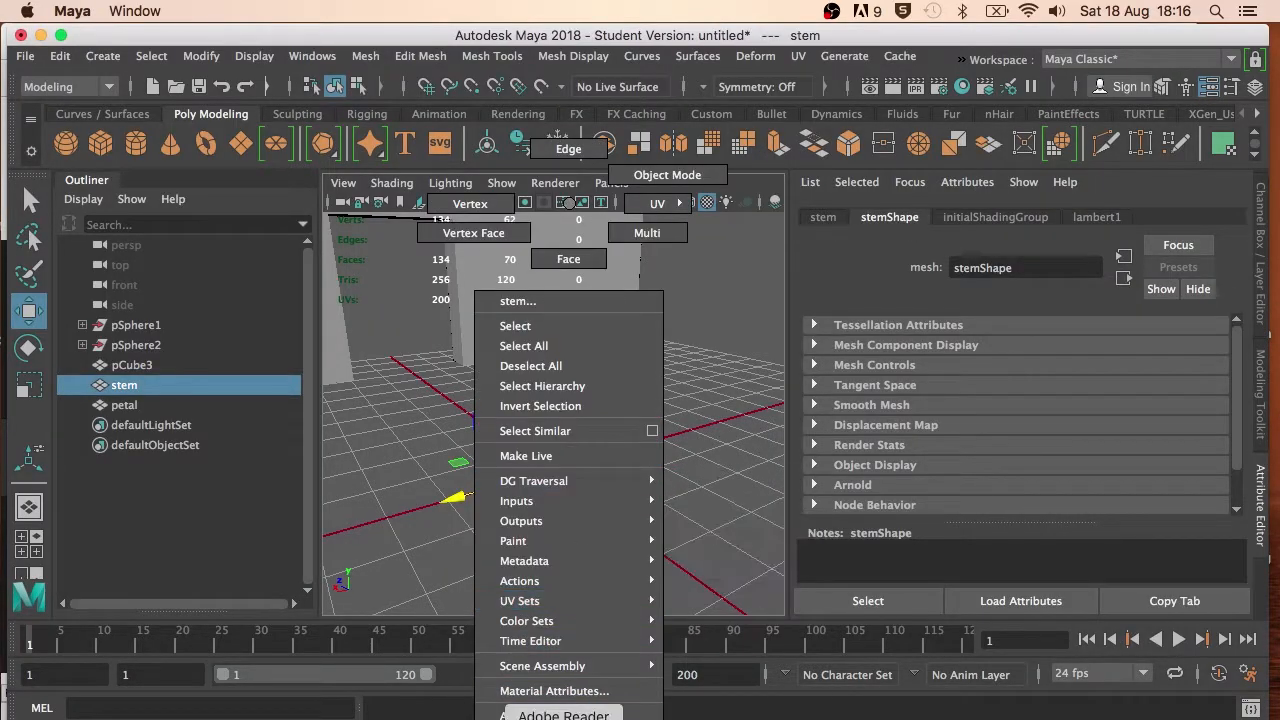
click(575, 716)
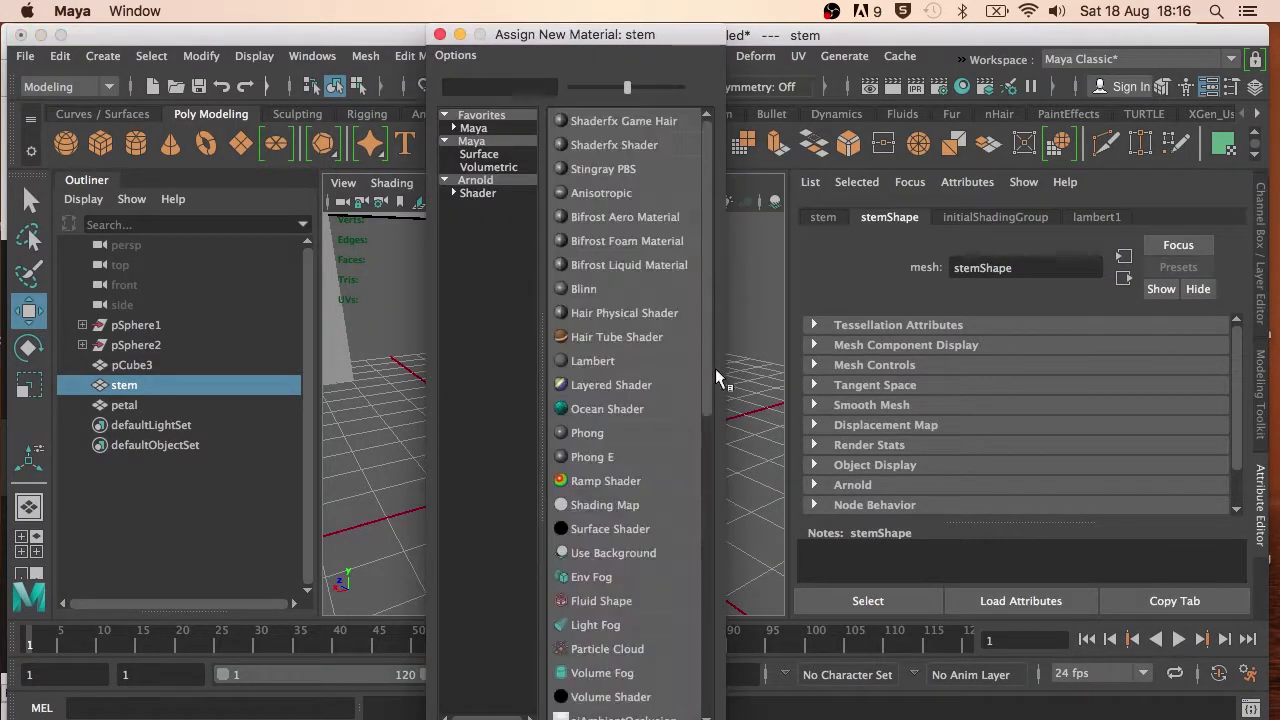
click(590, 361)
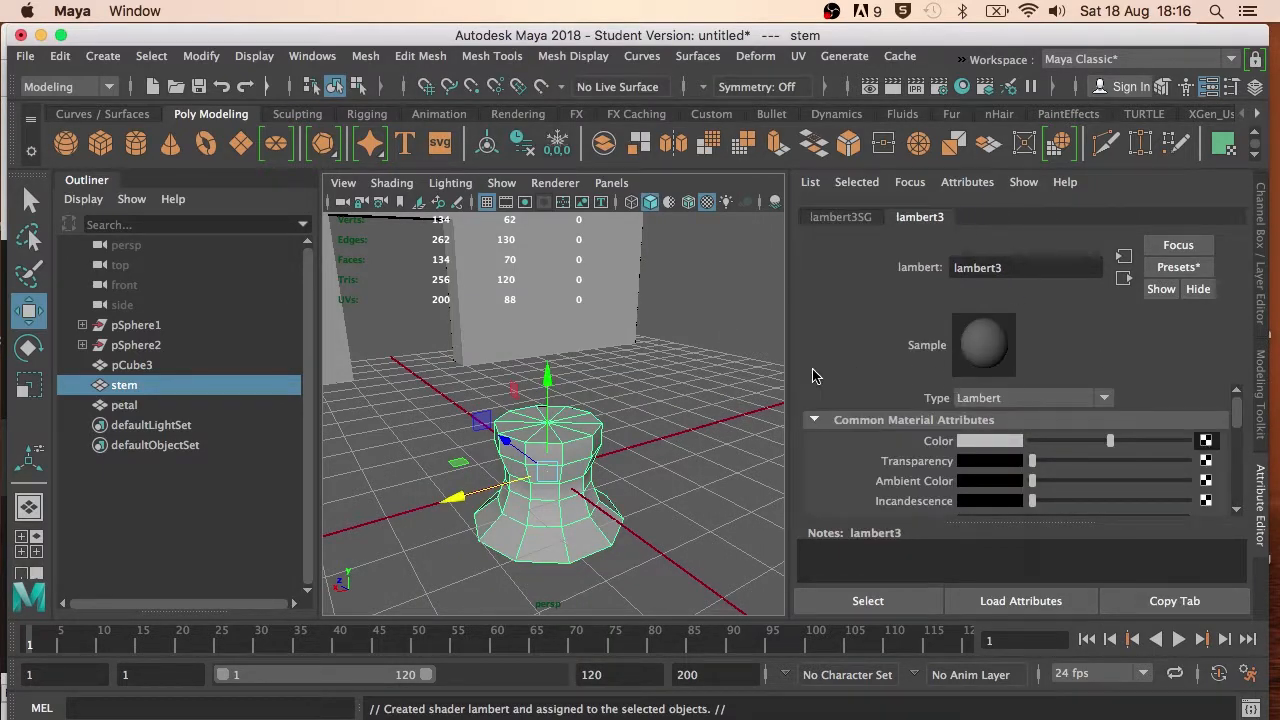
Add a file texture to the stem material's color and load sin.jpg as its image
click(792, 190)
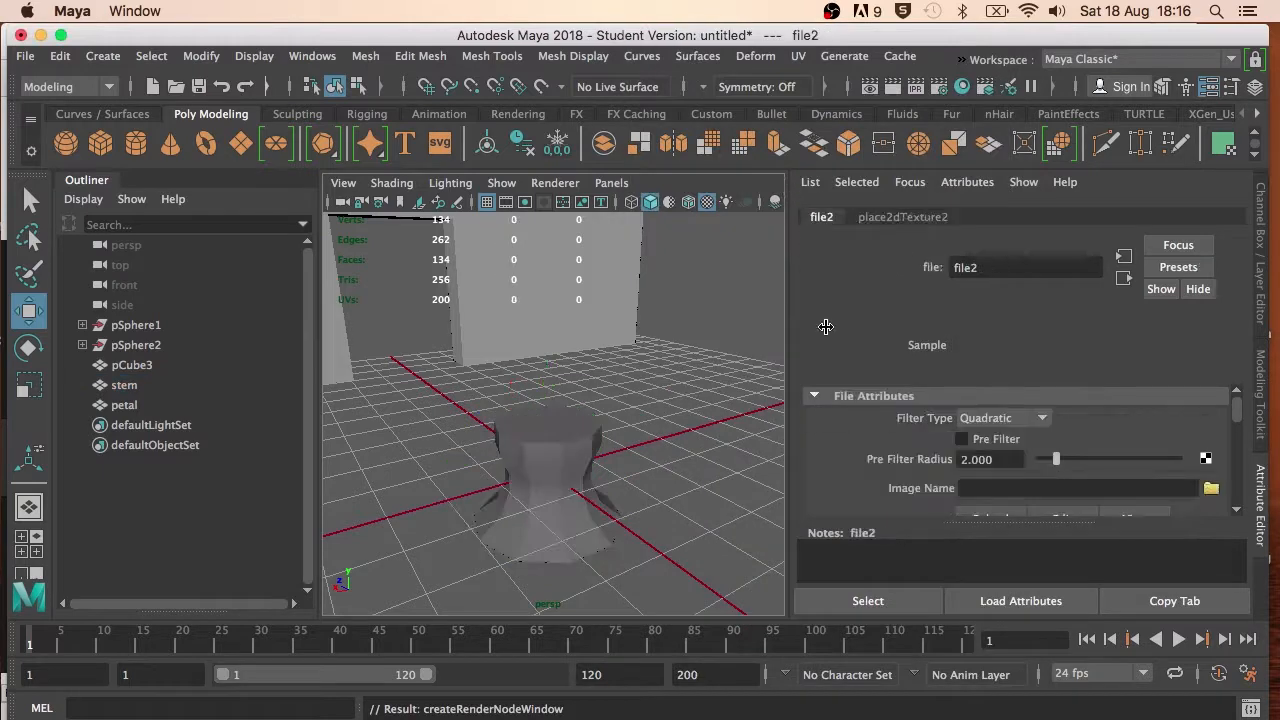
click(1211, 489)
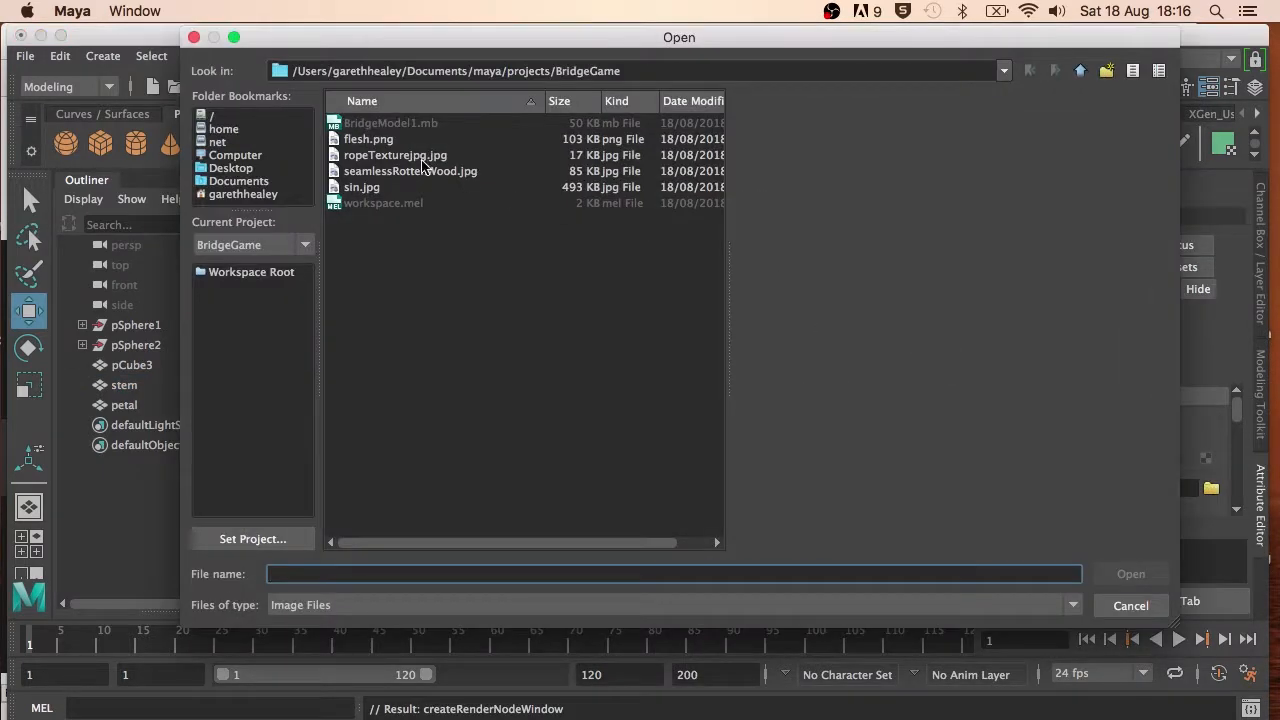
click(358, 187)
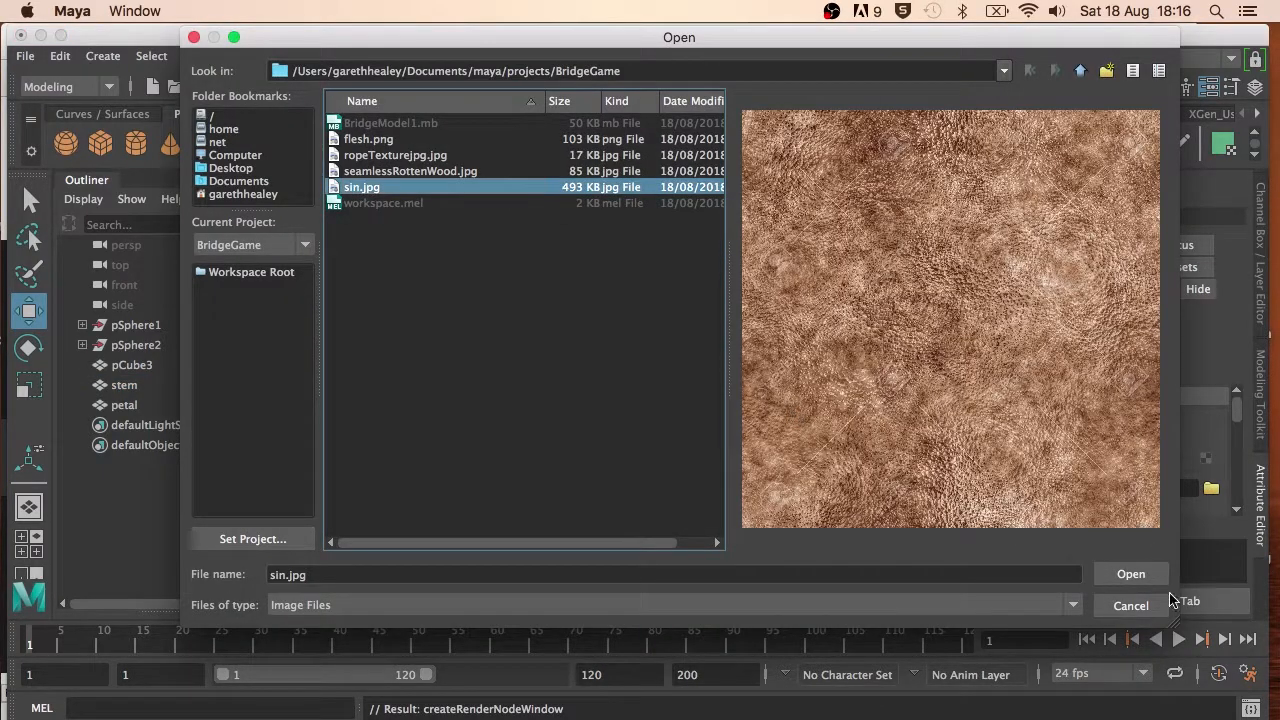
click(1145, 571)
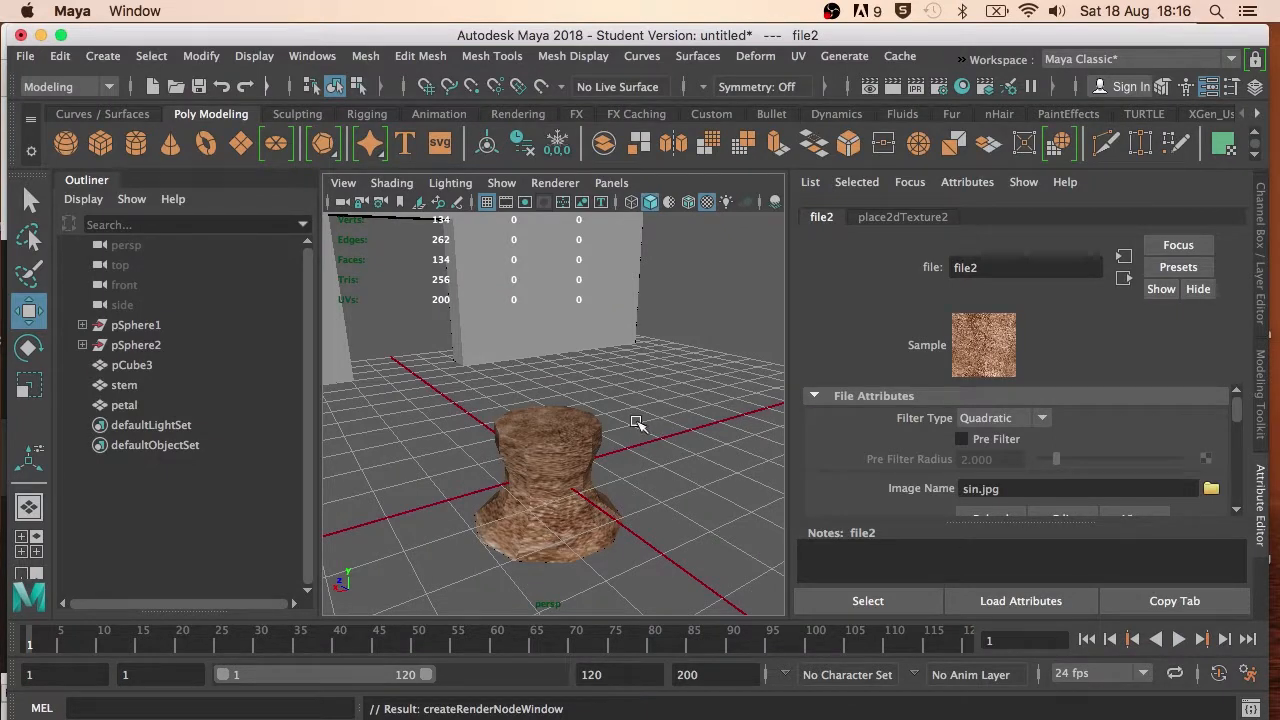
click(697, 337)
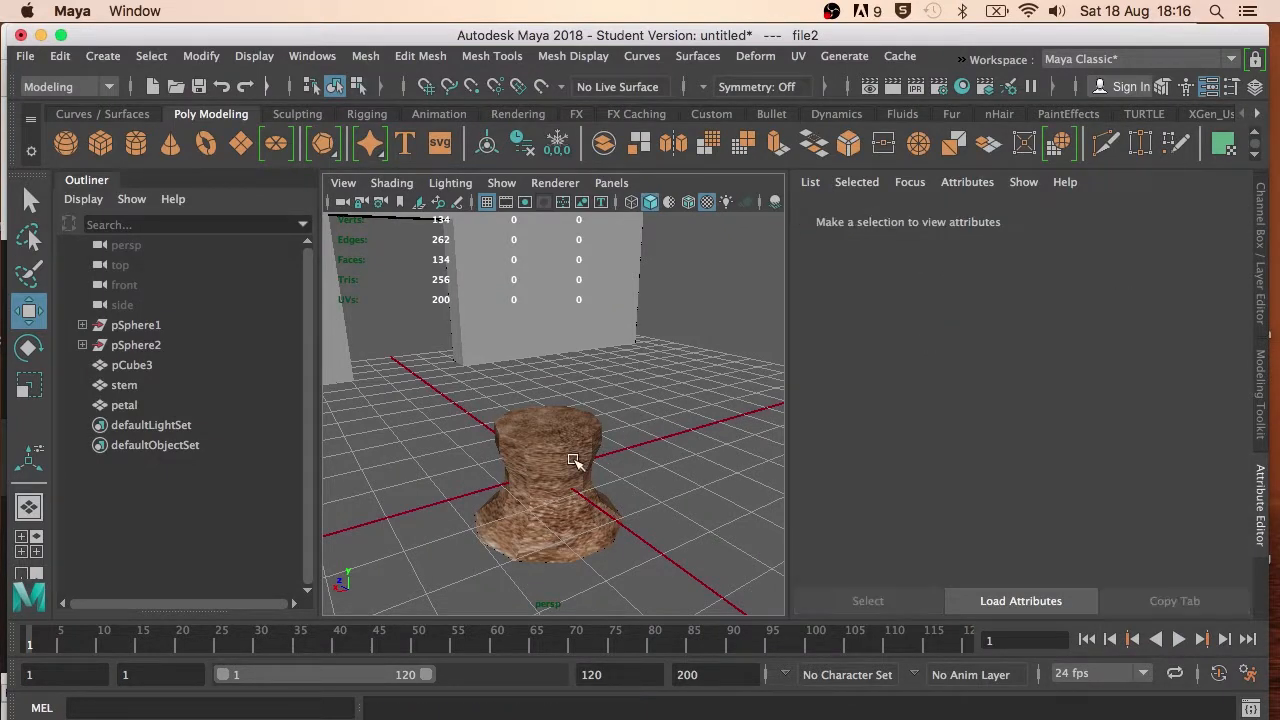
Rename the stem's Lambert material to skin
click(575, 464)
click(970, 218)
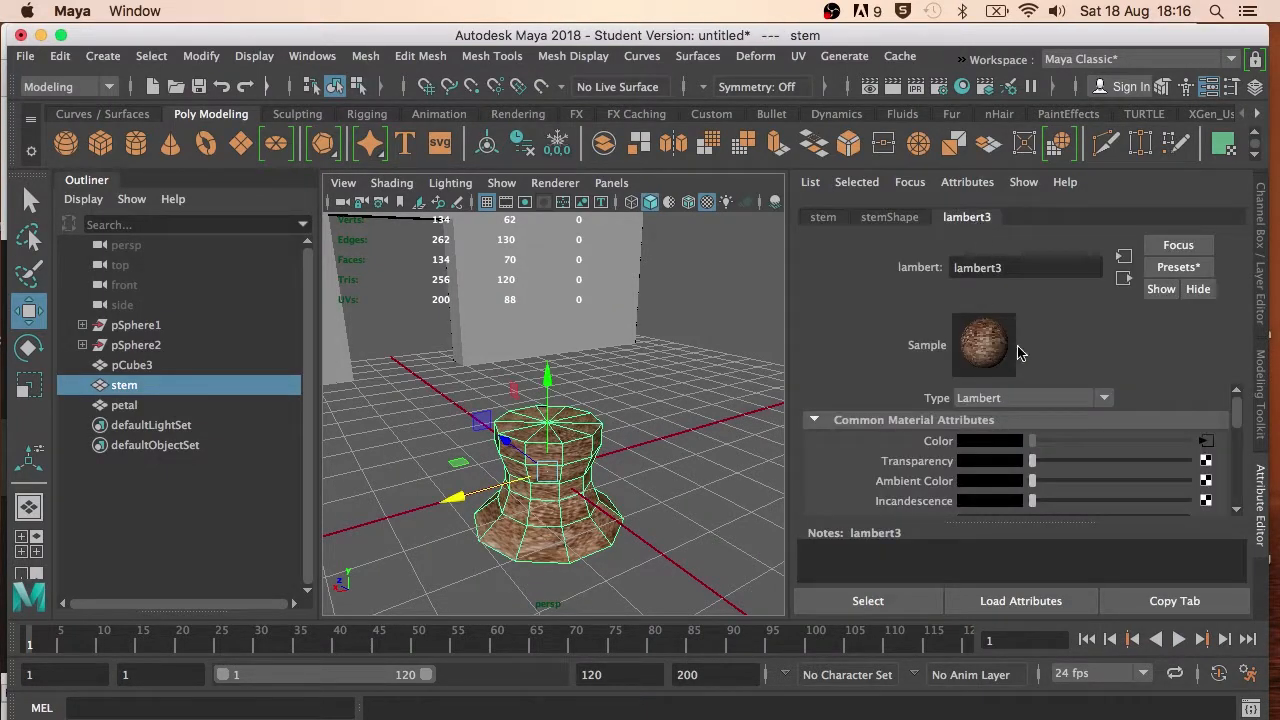
double_click(1017, 271)
text(skin)
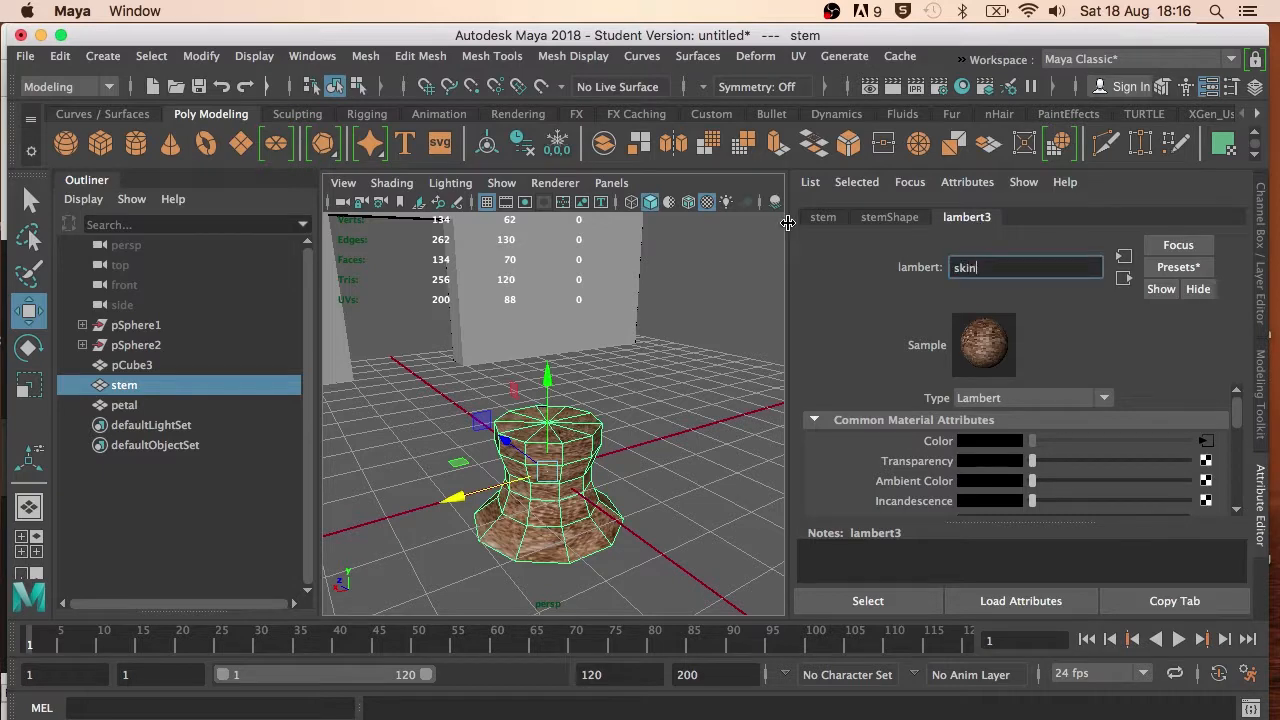
key(Return)
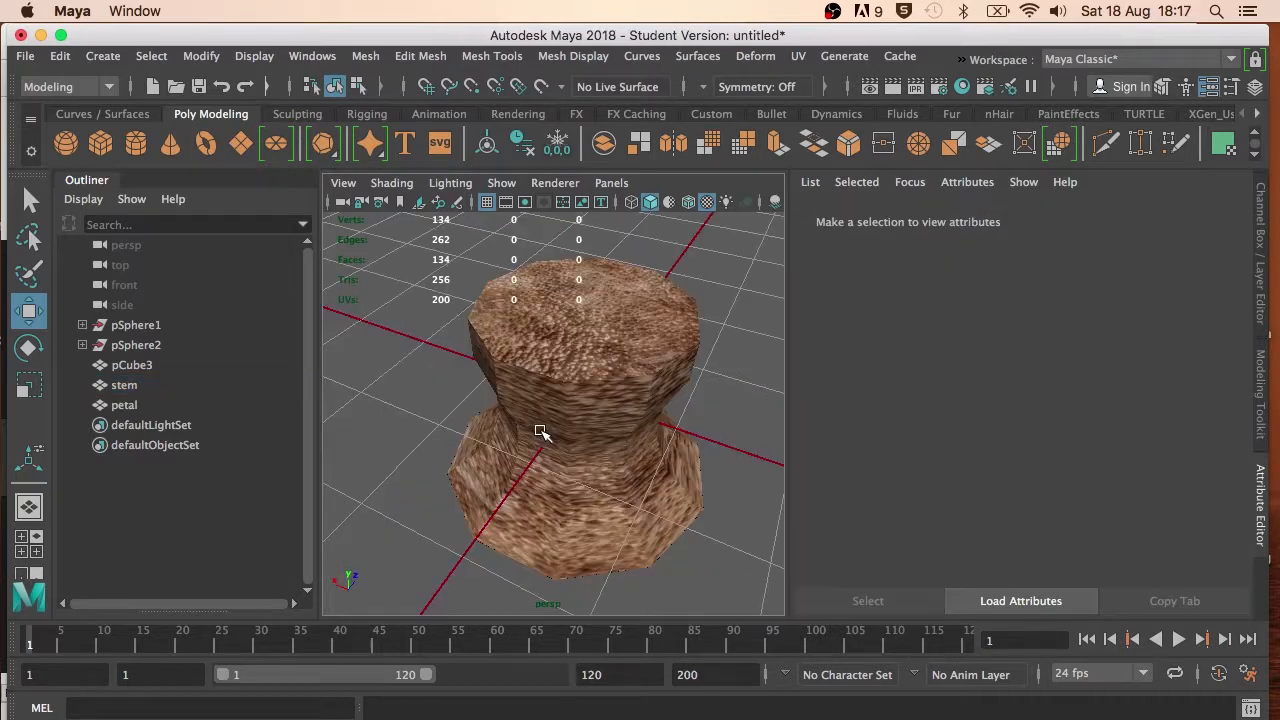
Set the skin texture's Repeat UV to 3 in both directions in its 2D placement node, and deselect the stem
alt+drag(551, 416, 591, 392)
click(647, 341)
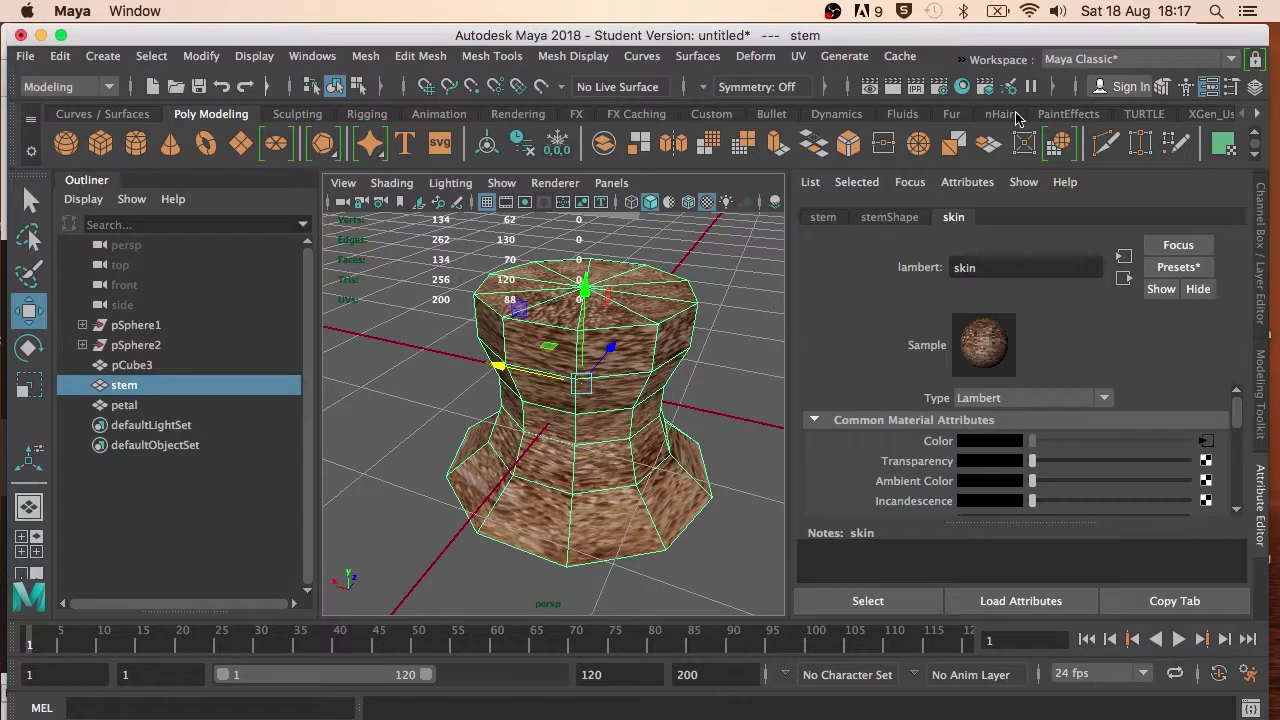
click(1188, 242)
click(1184, 245)
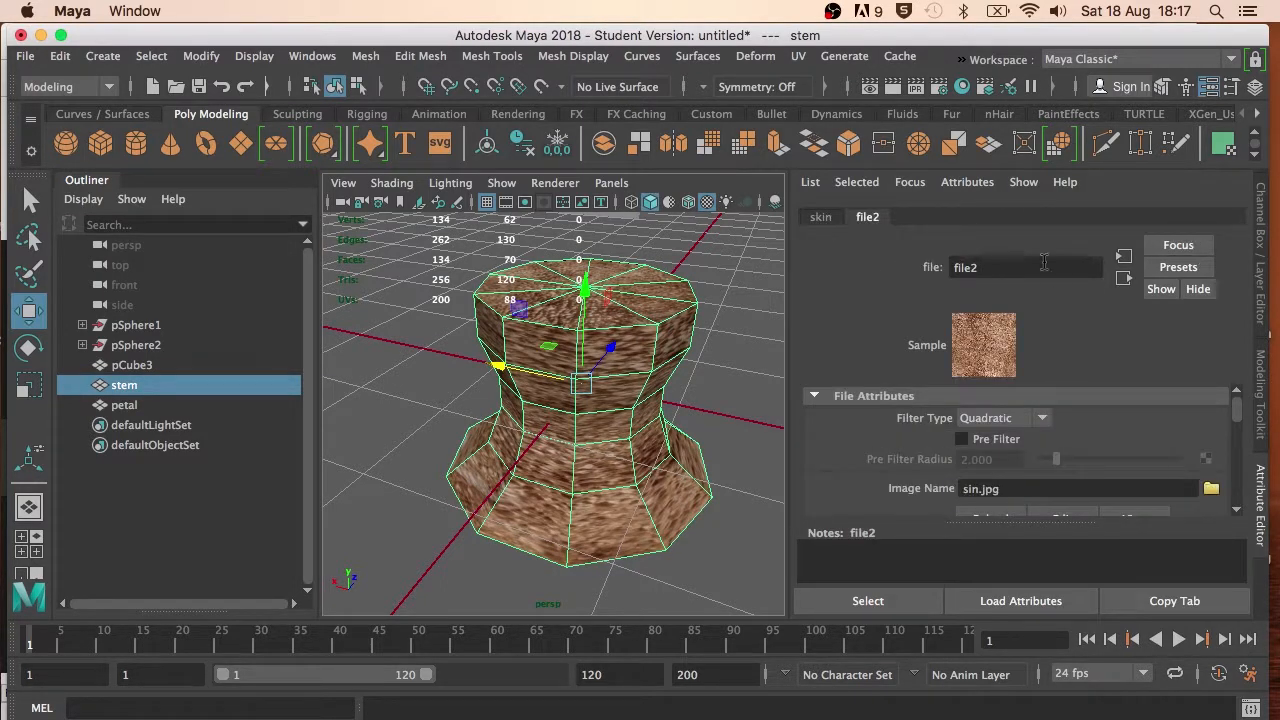
click(1179, 248)
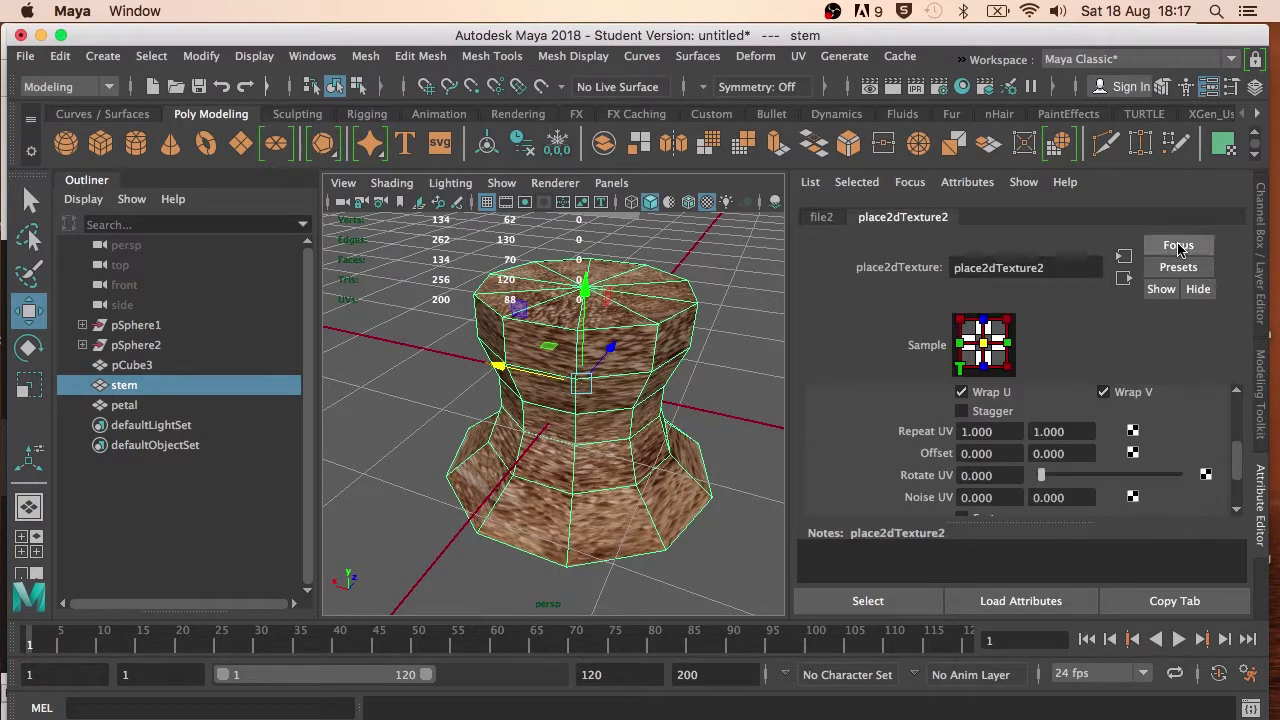
click(1001, 430)
text(3)
key(Tab)
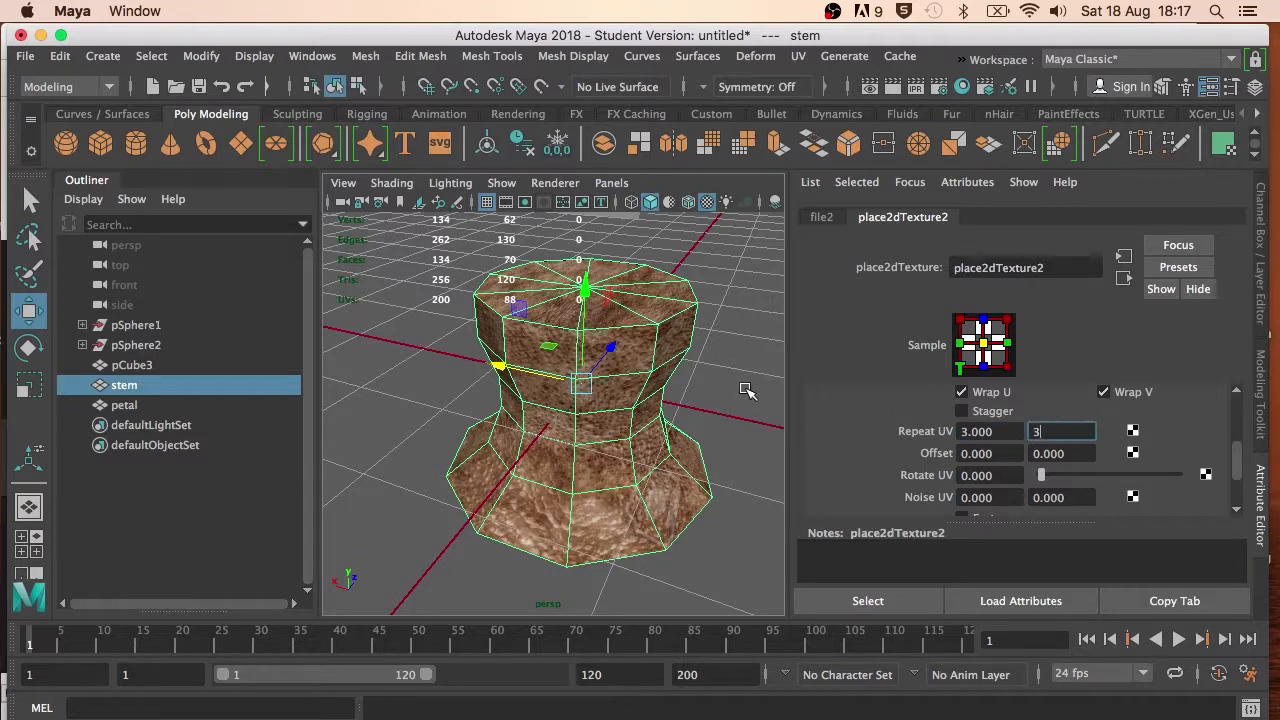
key(Return)
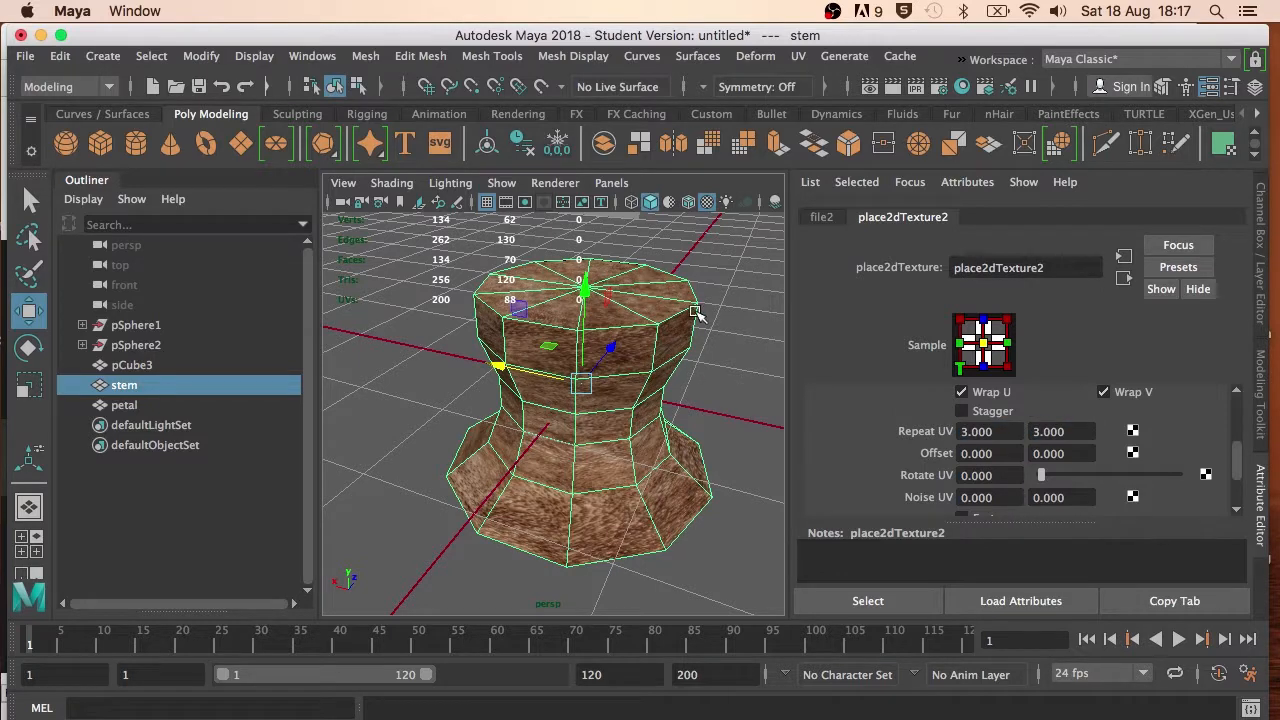
click(762, 307)
alt+drag(735, 313, 535, 250)
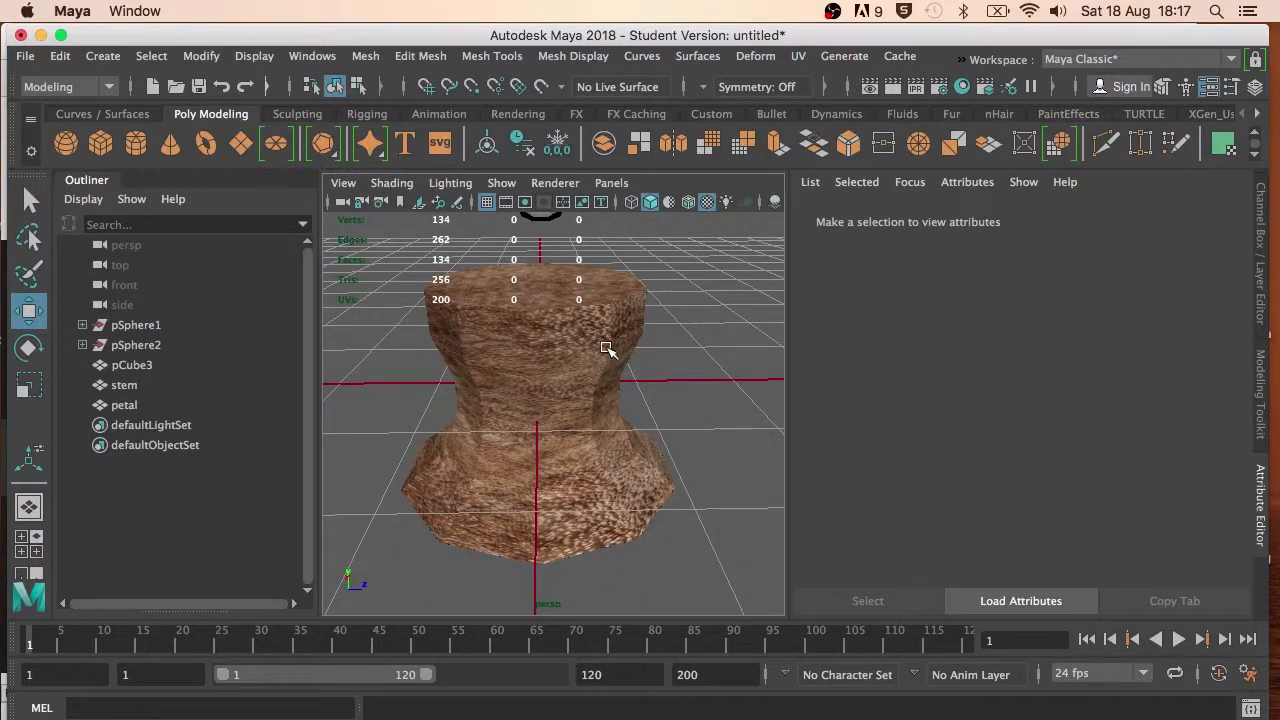
Create a polygon sphere and place it on top of the stem
click(500, 330)
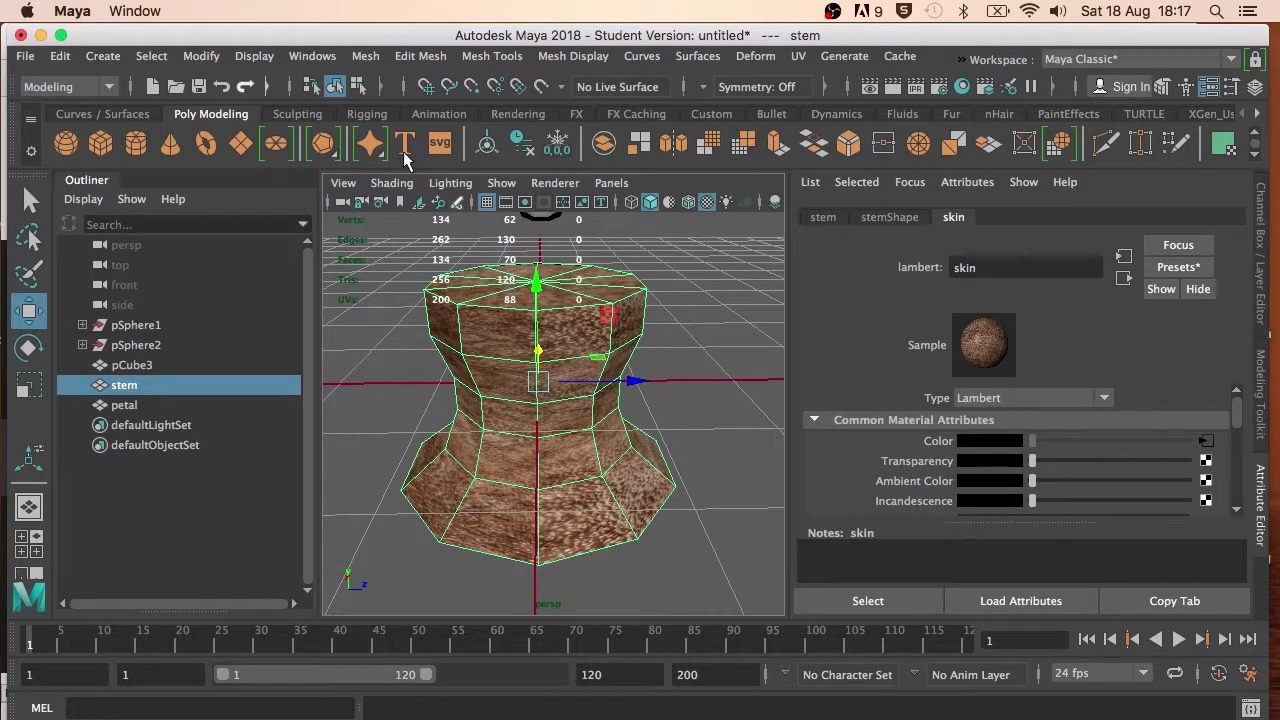
click(110, 57)
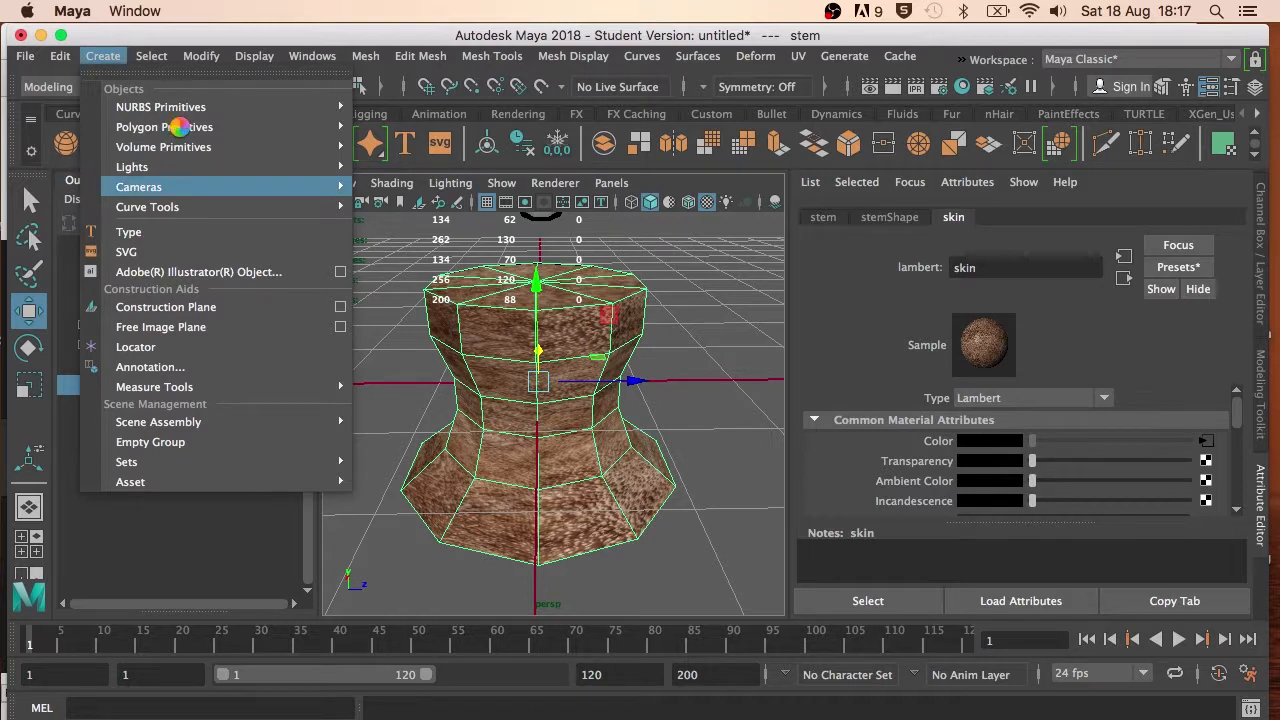
mouse_move(180, 127)
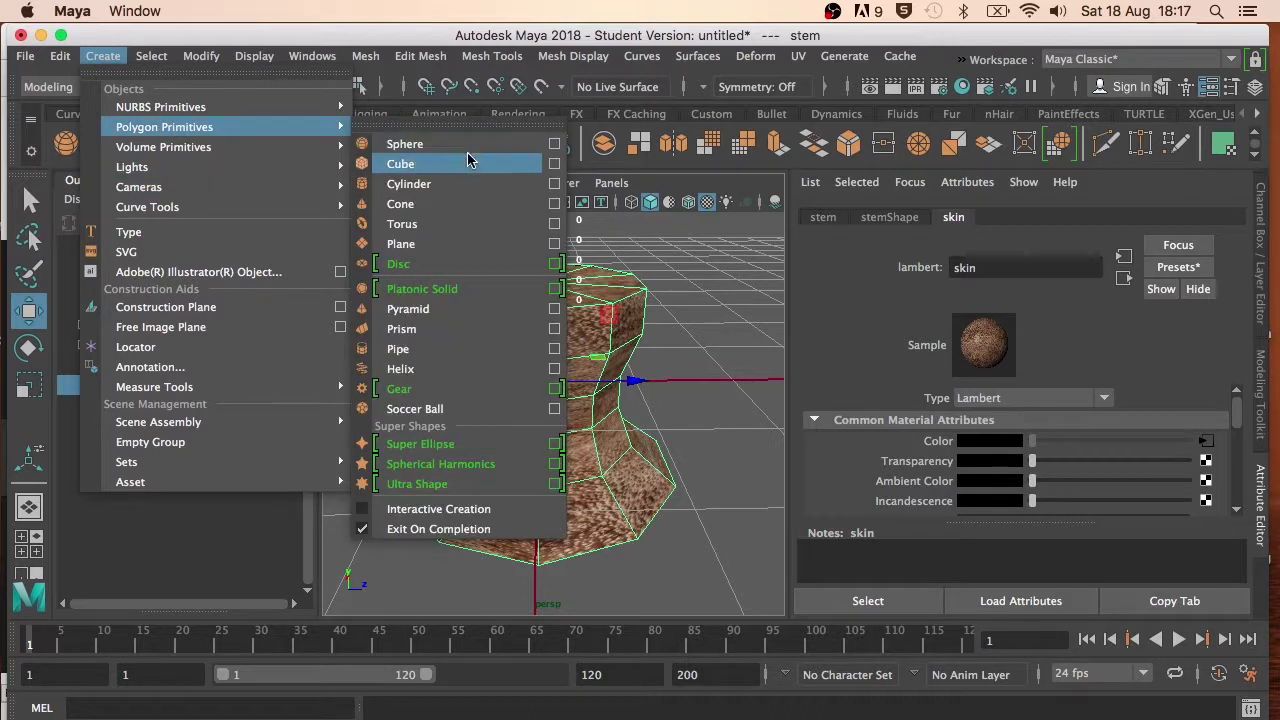
click(520, 144)
alt+drag(574, 429, 588, 386)
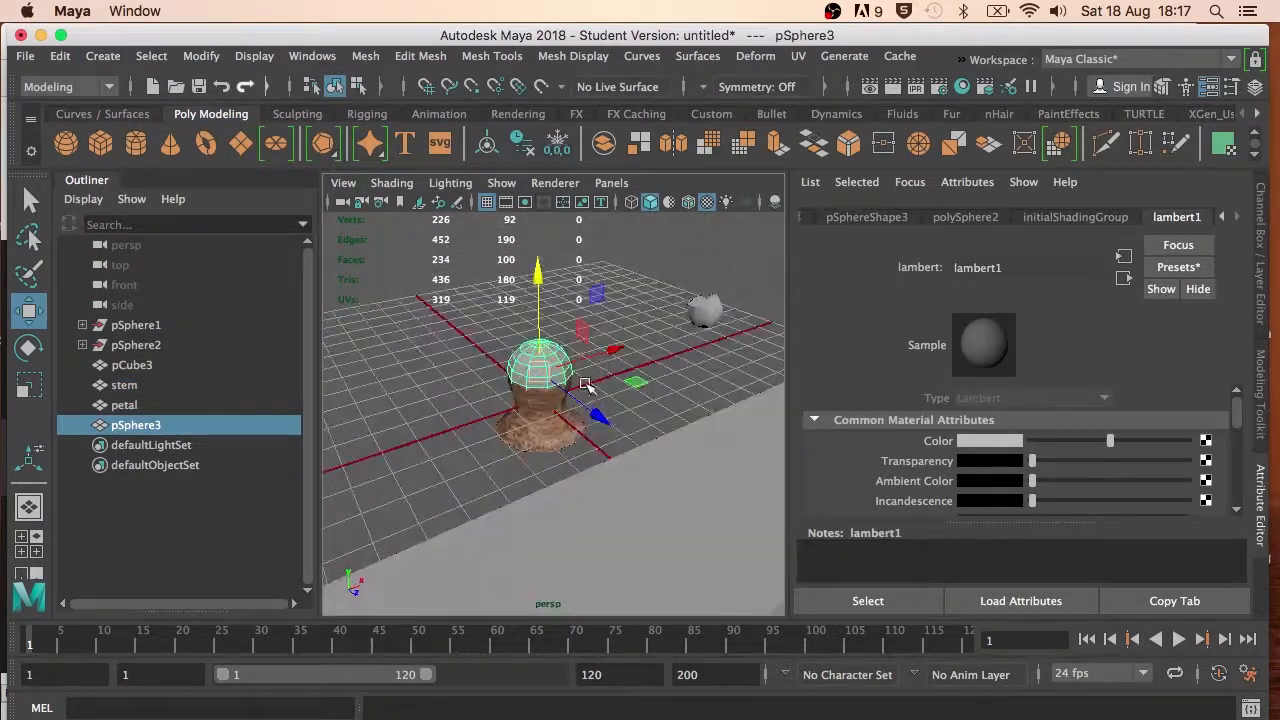
Scale the new sphere vertically into a slightly elongated egg shape
key(e)
key(r)
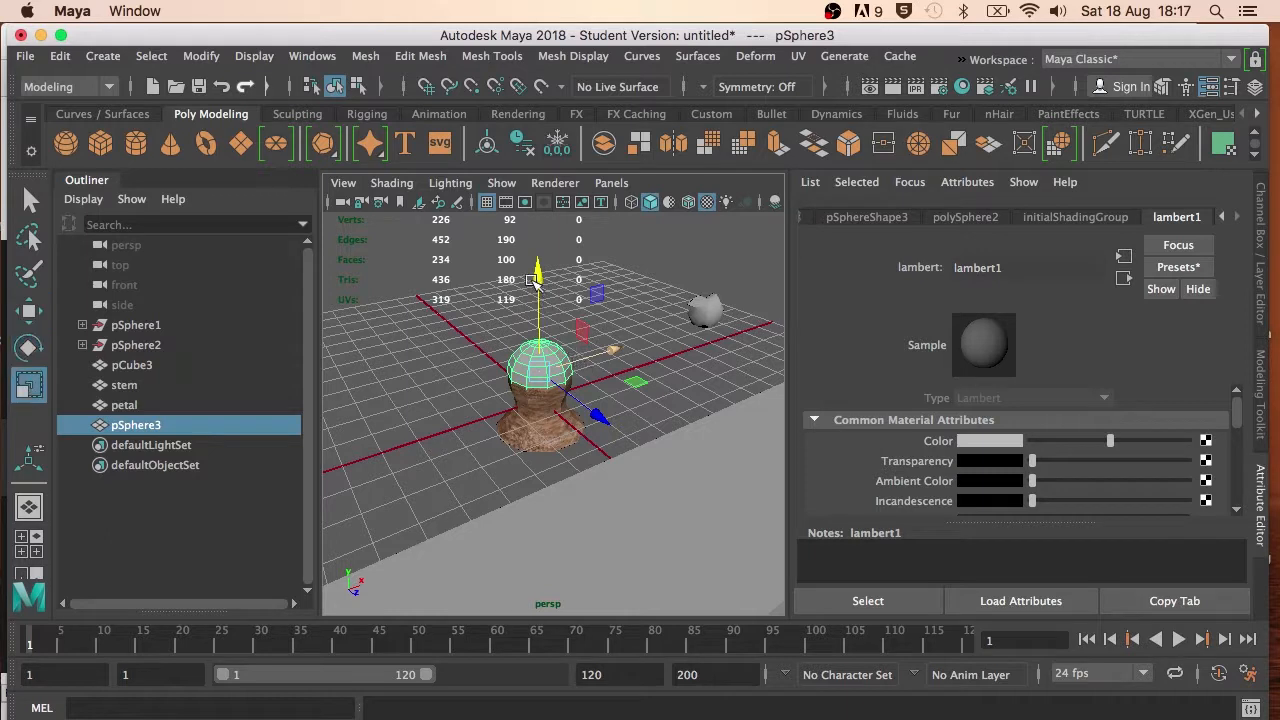
drag(538, 289, 542, 224)
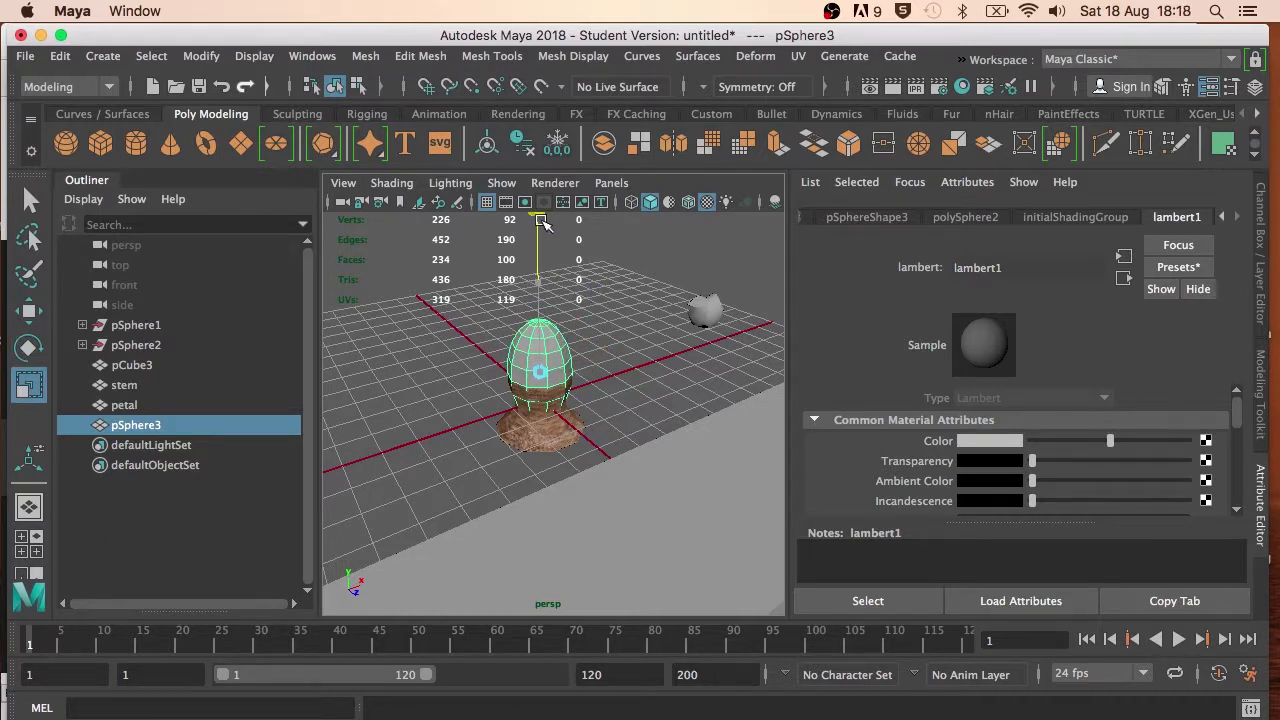
drag(543, 226, 548, 246)
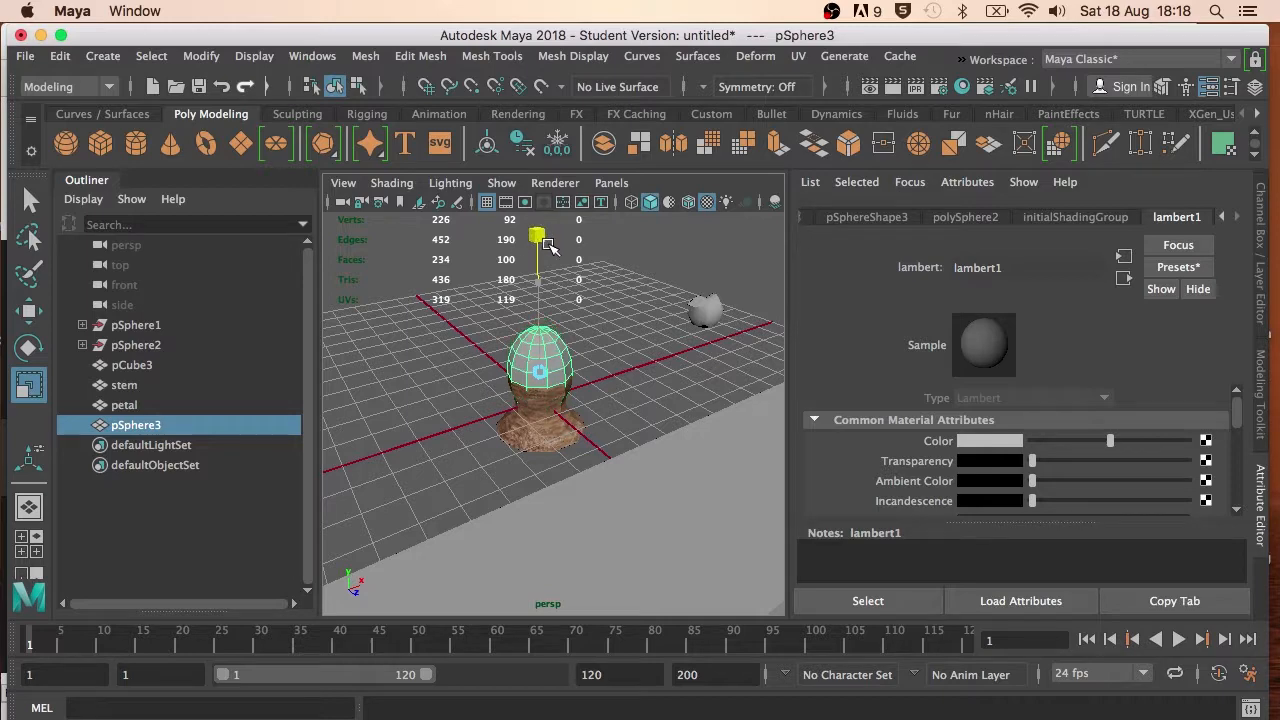
mouse_move(586, 402)
alt+mouse_down()
mouse_move(491, 360)
mouse_move(475, 400)
mouse_move(597, 408)
alt+mouse_up()
Move the petal object into the top of the egg-shaped sphere and keep a duplicate of it beside the flower
click(706, 297)
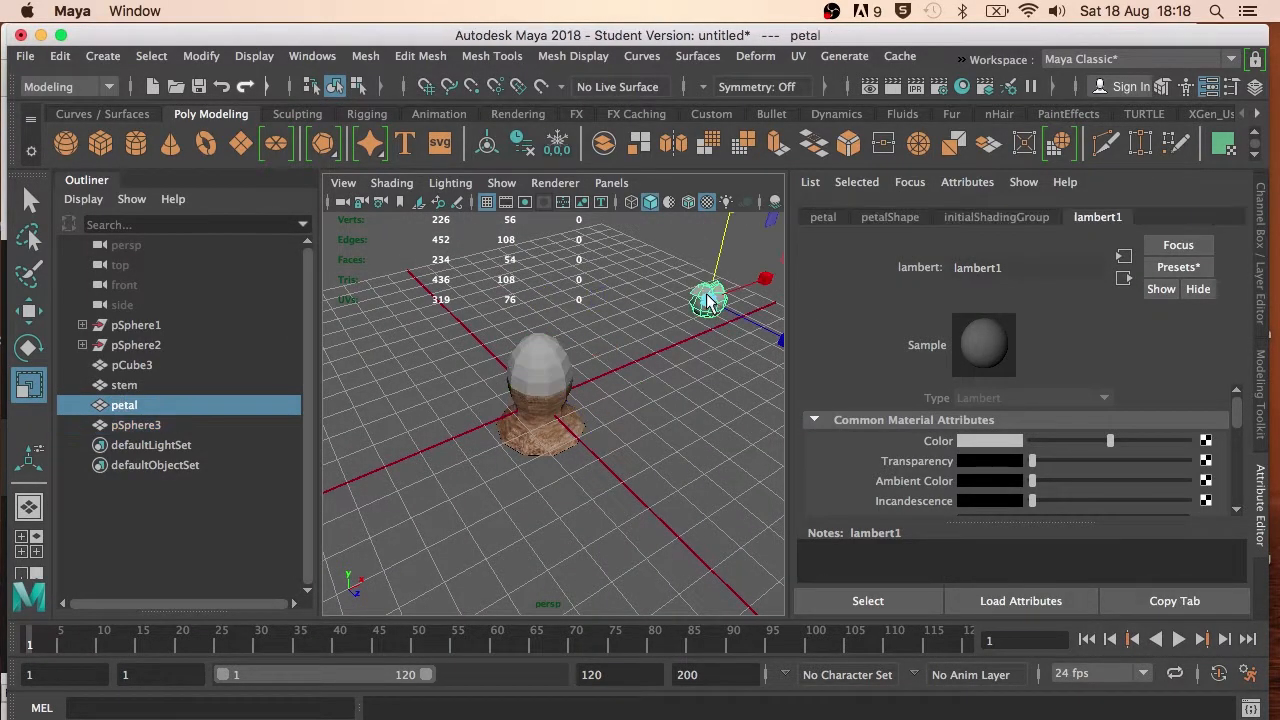
key(w)
drag(764, 280, 640, 322)
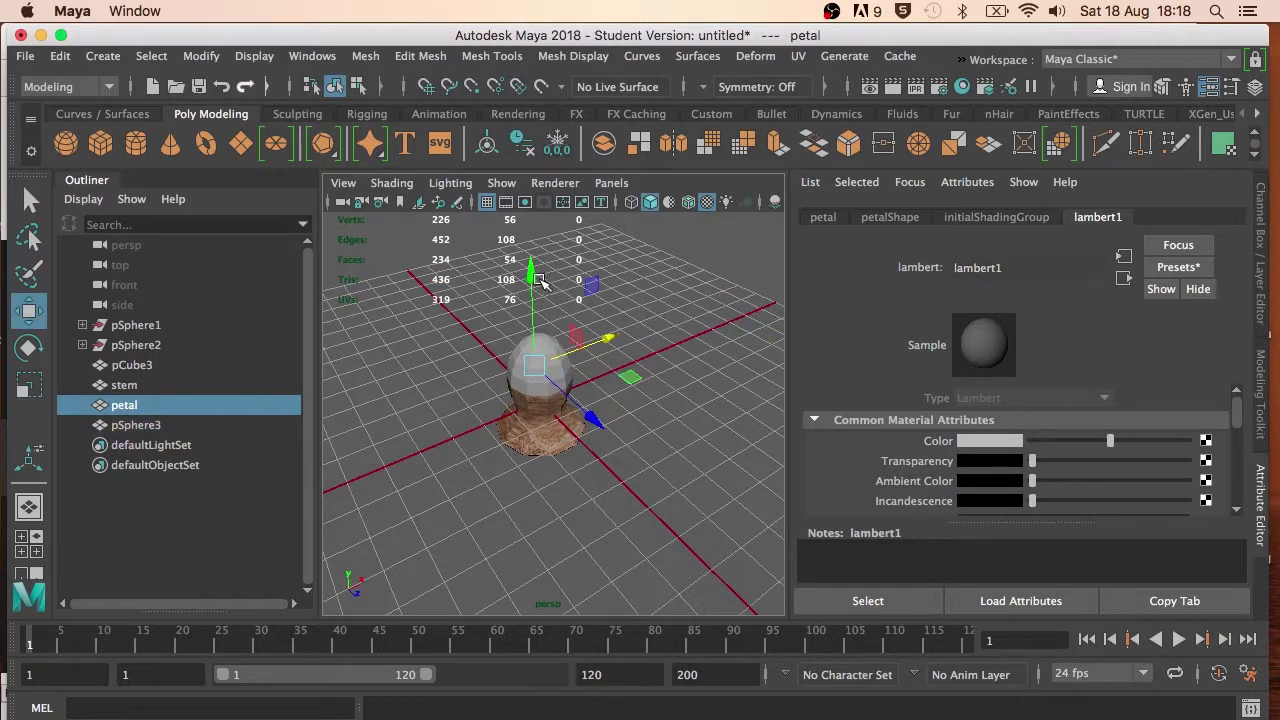
drag(535, 271, 445, 355)
drag(627, 345, 775, 333)
key(super+d)
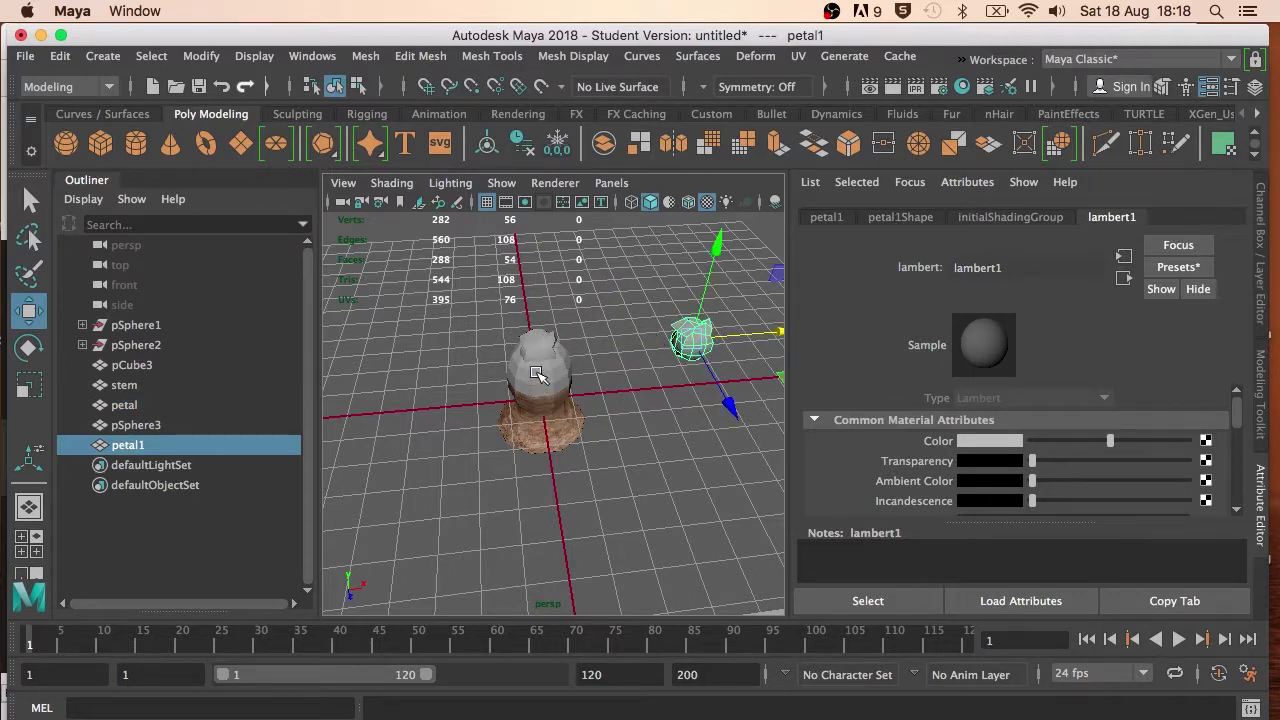
Subtract the petal from the egg-shaped sphere with a Boolean Difference
click(537, 373)
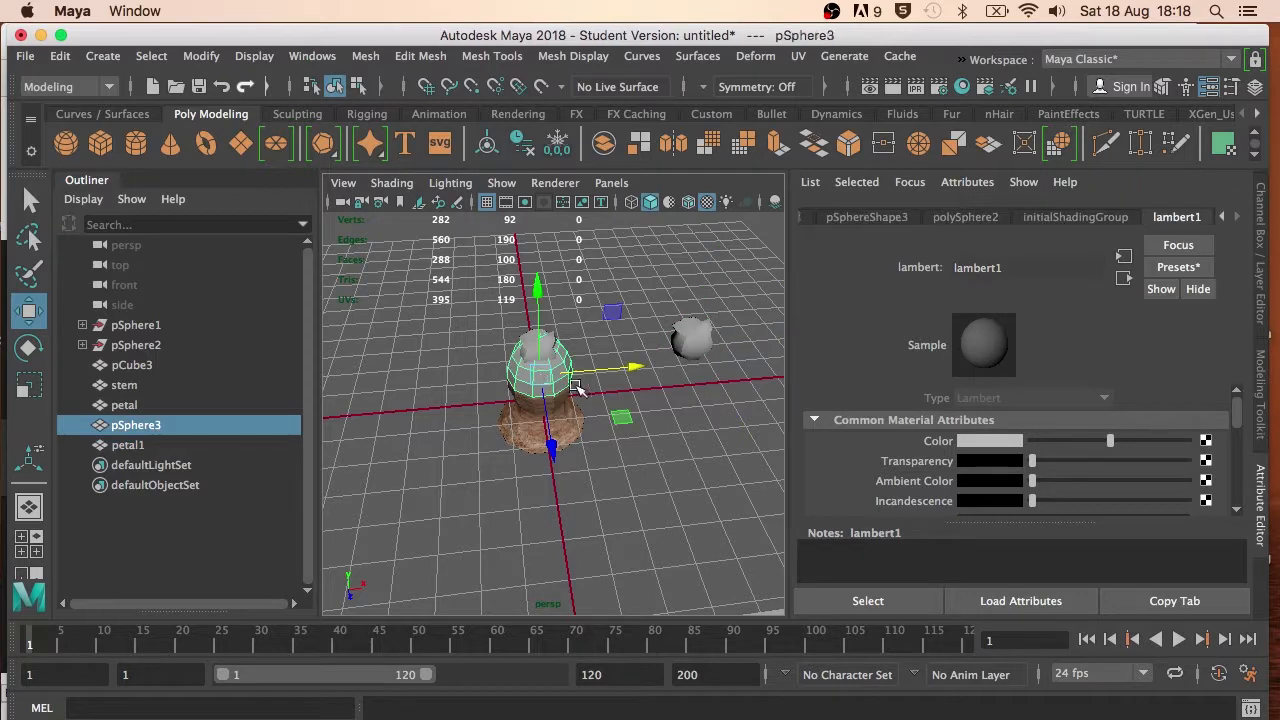
shift+click(527, 342)
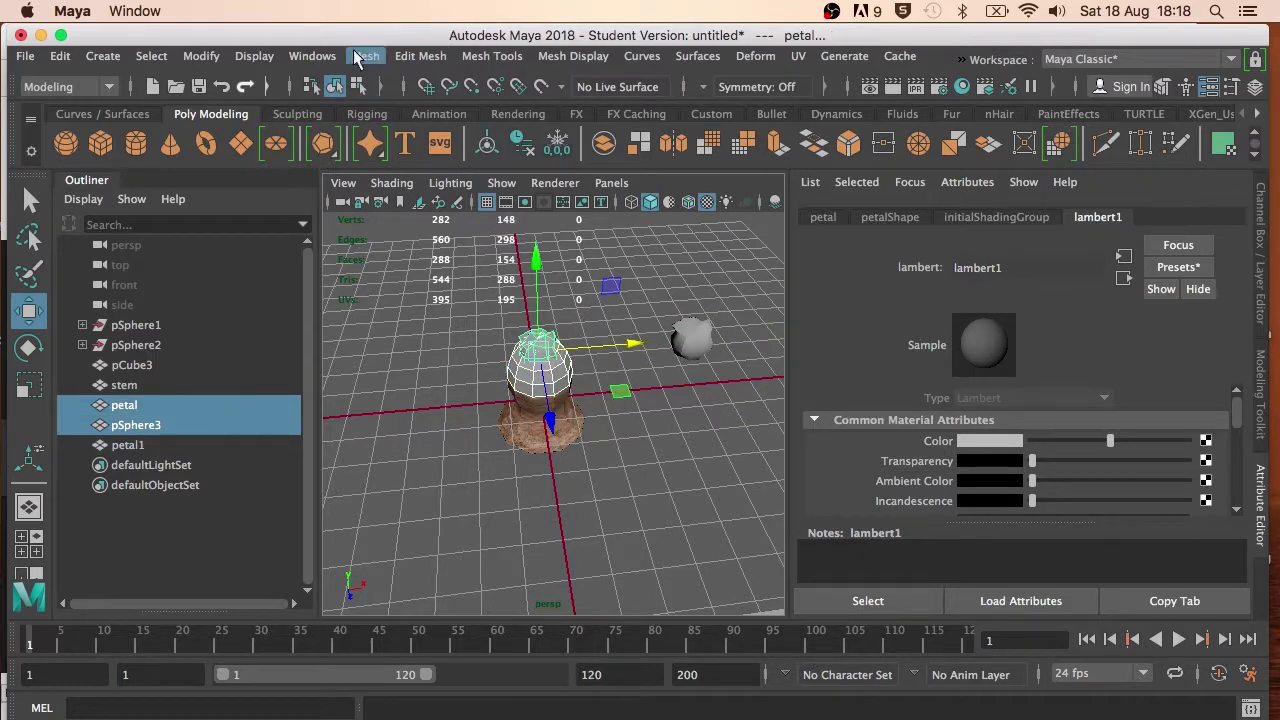
click(338, 58)
mouse_move(364, 58)
mouse_move(405, 107)
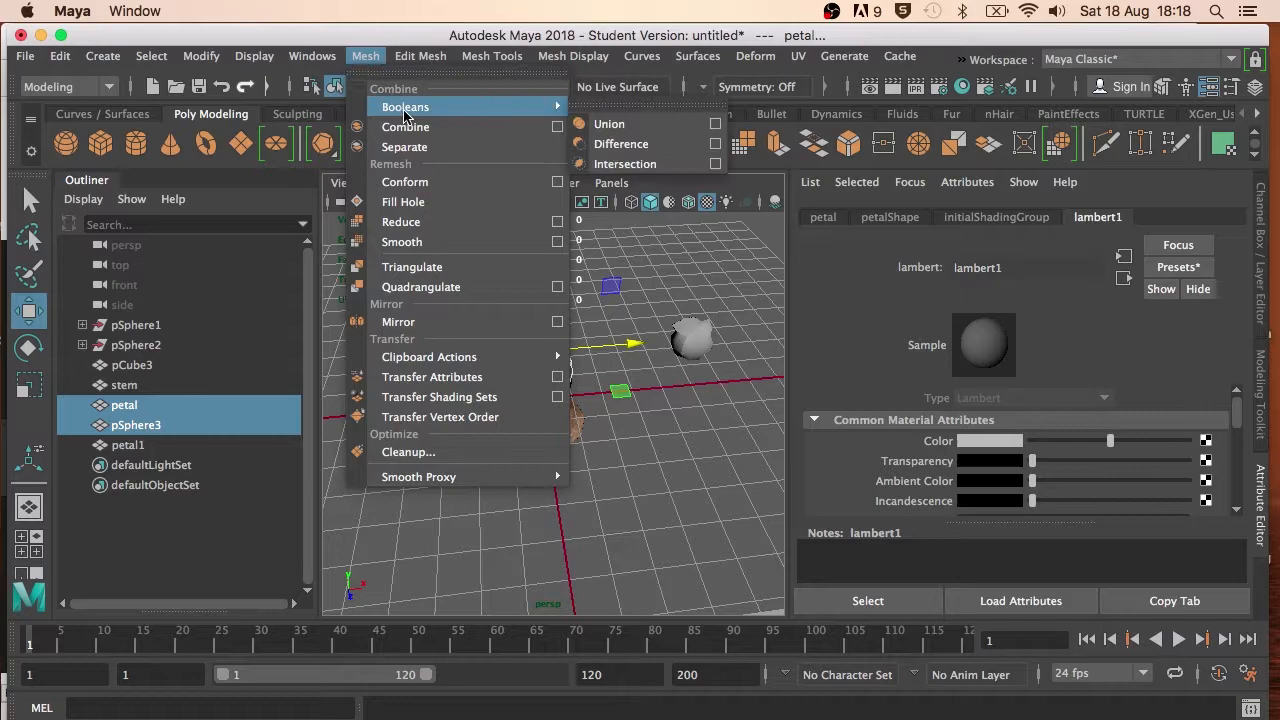
click(622, 144)
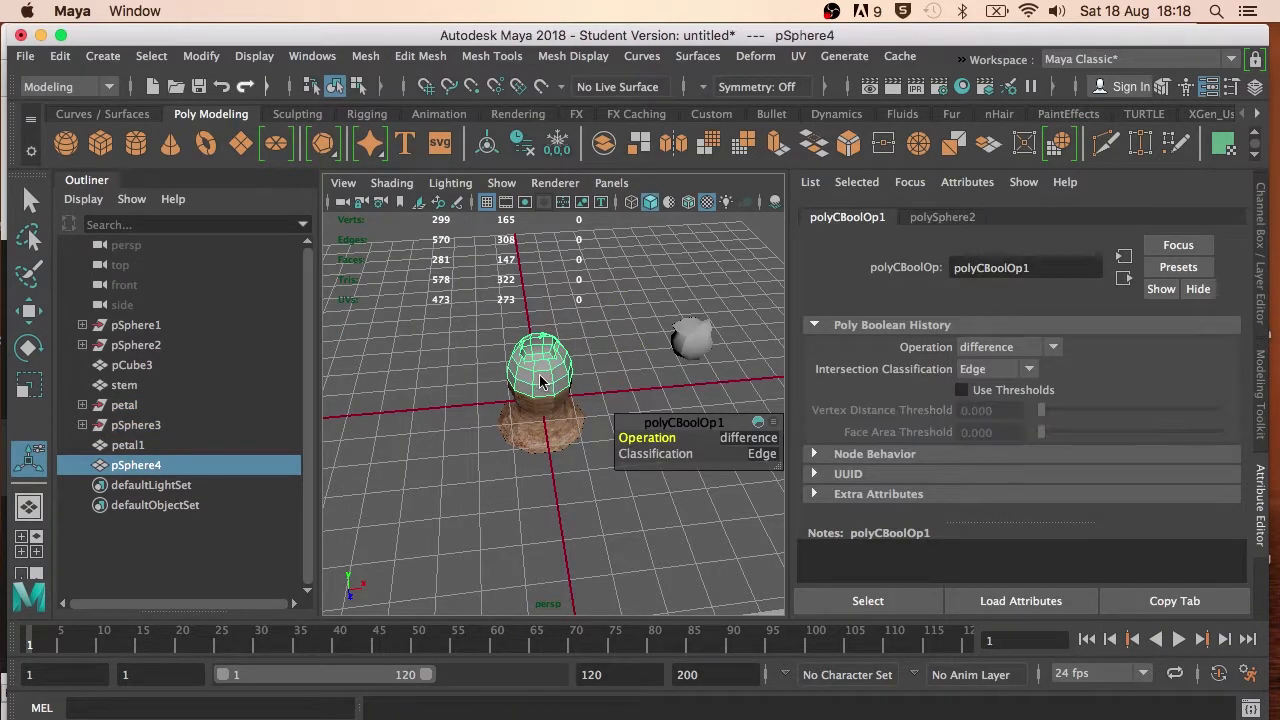
Delete the stray faces left by the Boolean inside the opening of the egg-shaped sphere
alt+drag(555, 368, 627, 400)
scroll(628, 399, down, 4)
scroll(600, 392, up, 10)
scroll(641, 330, down, 5)
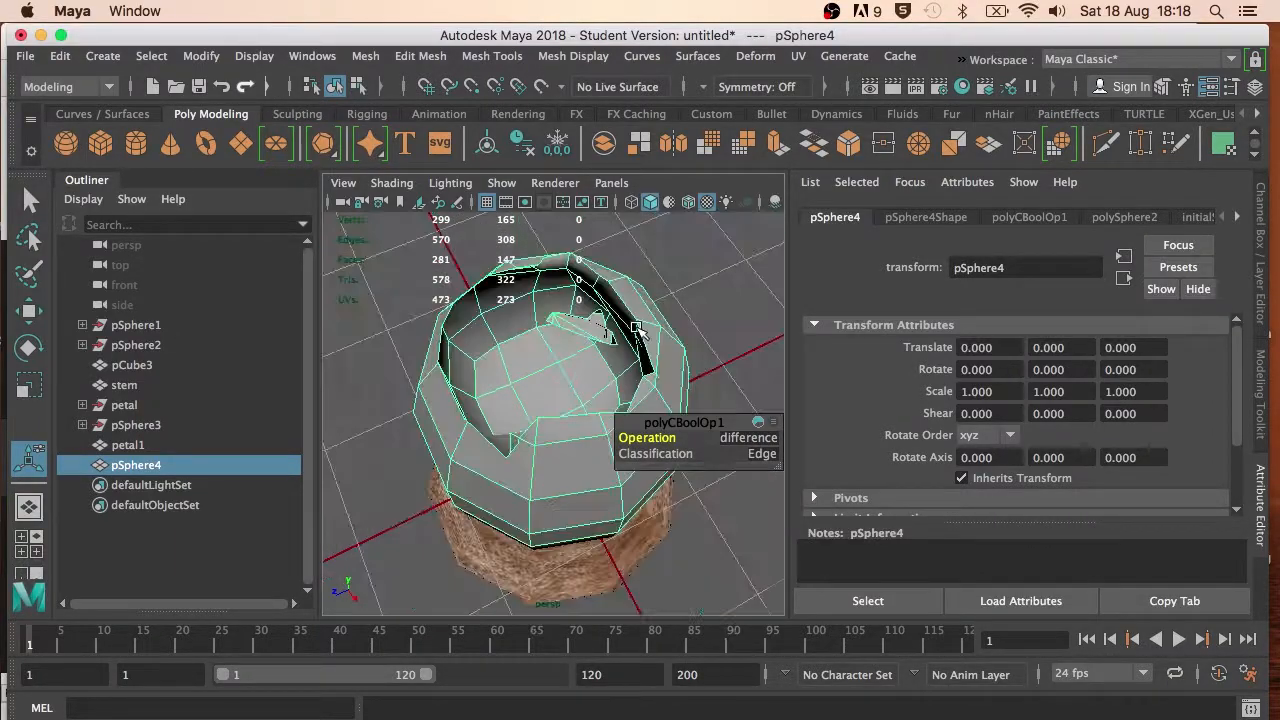
alt+drag(641, 331, 564, 298)
key(q)
click(565, 318)
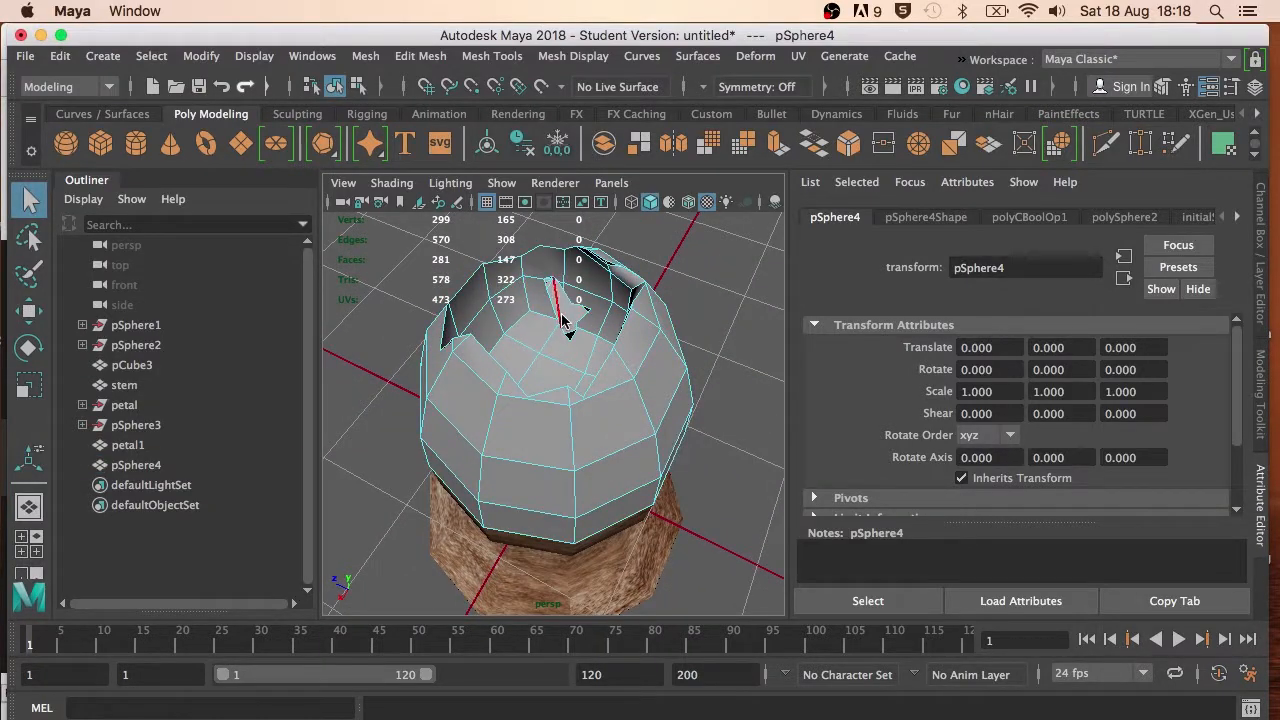
right_drag(565, 318, 580, 265)
click(568, 300)
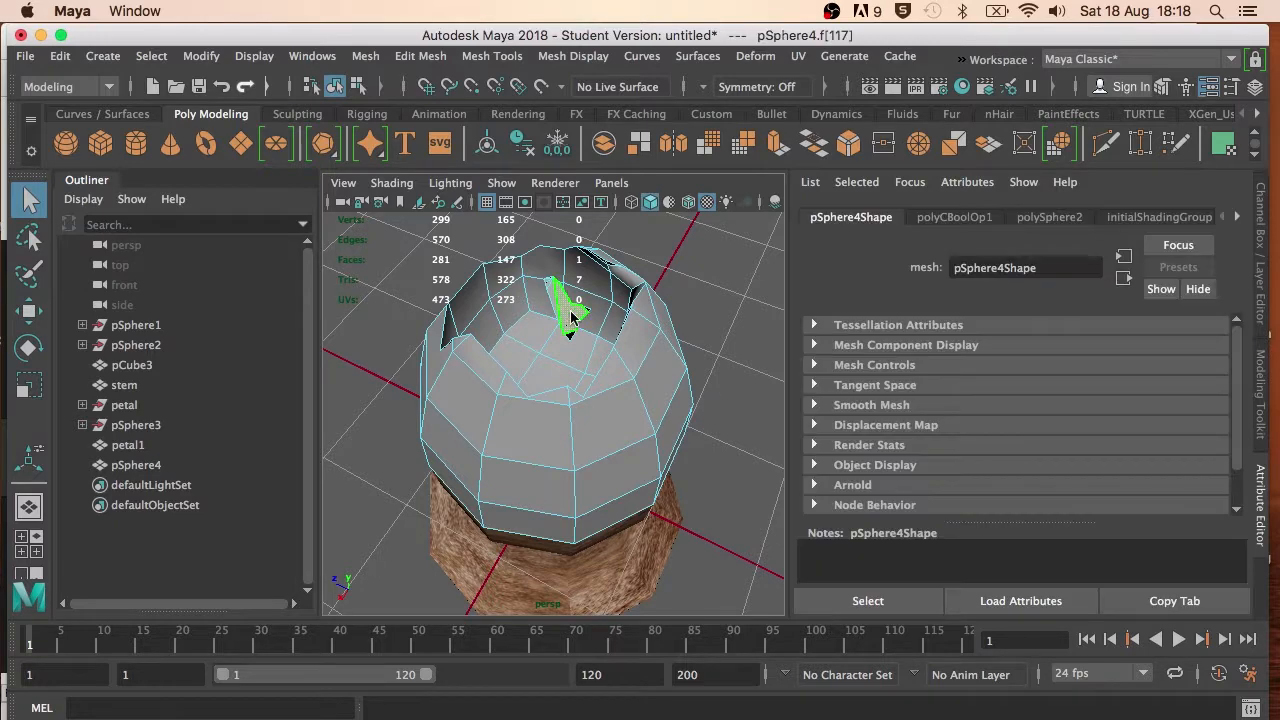
key(Delete)
click(571, 308)
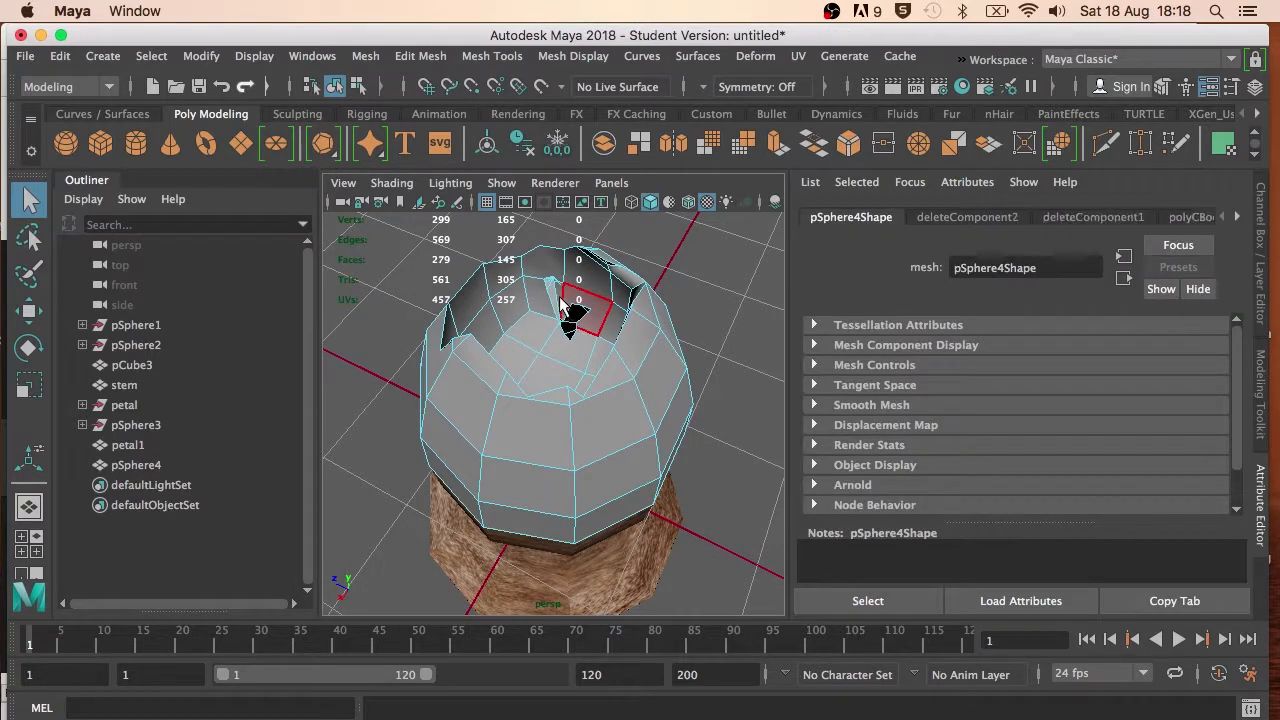
click(556, 295)
Lasso-select the remaining loose faces floating above the egg-shaped sphere's opening and delete them
alt+drag(585, 330, 481, 301)
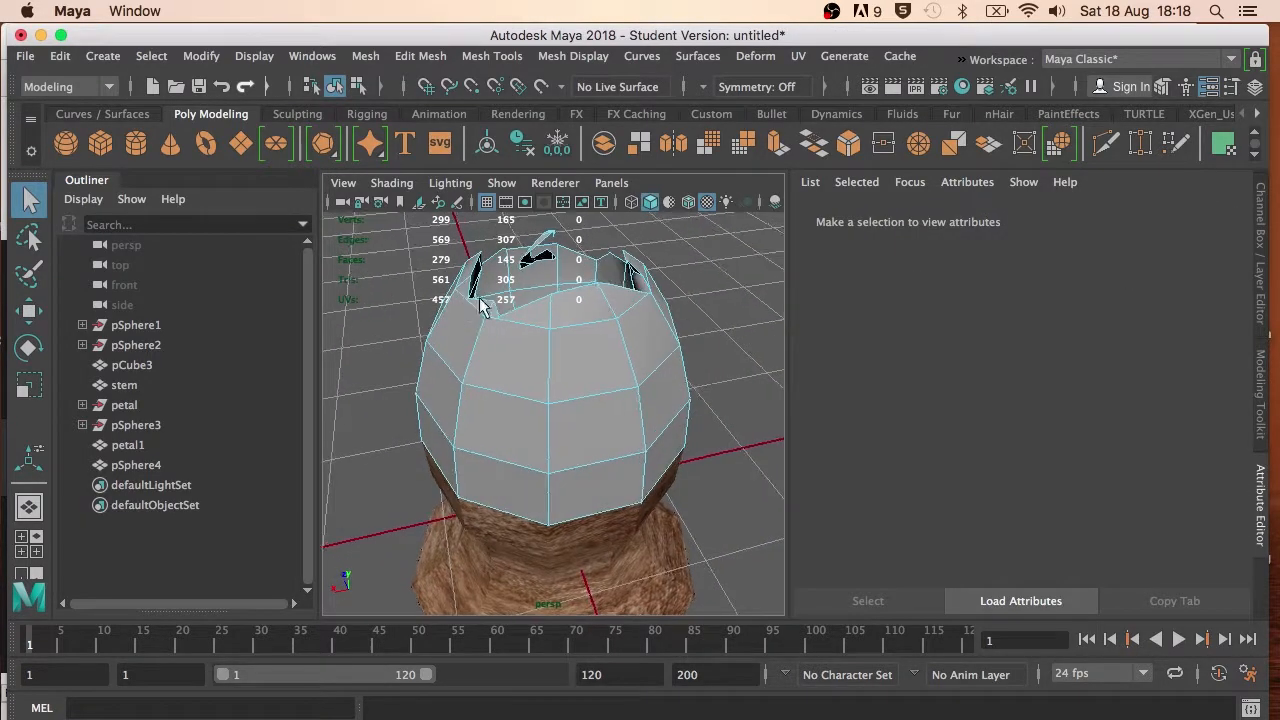
alt+drag(523, 258, 630, 505)
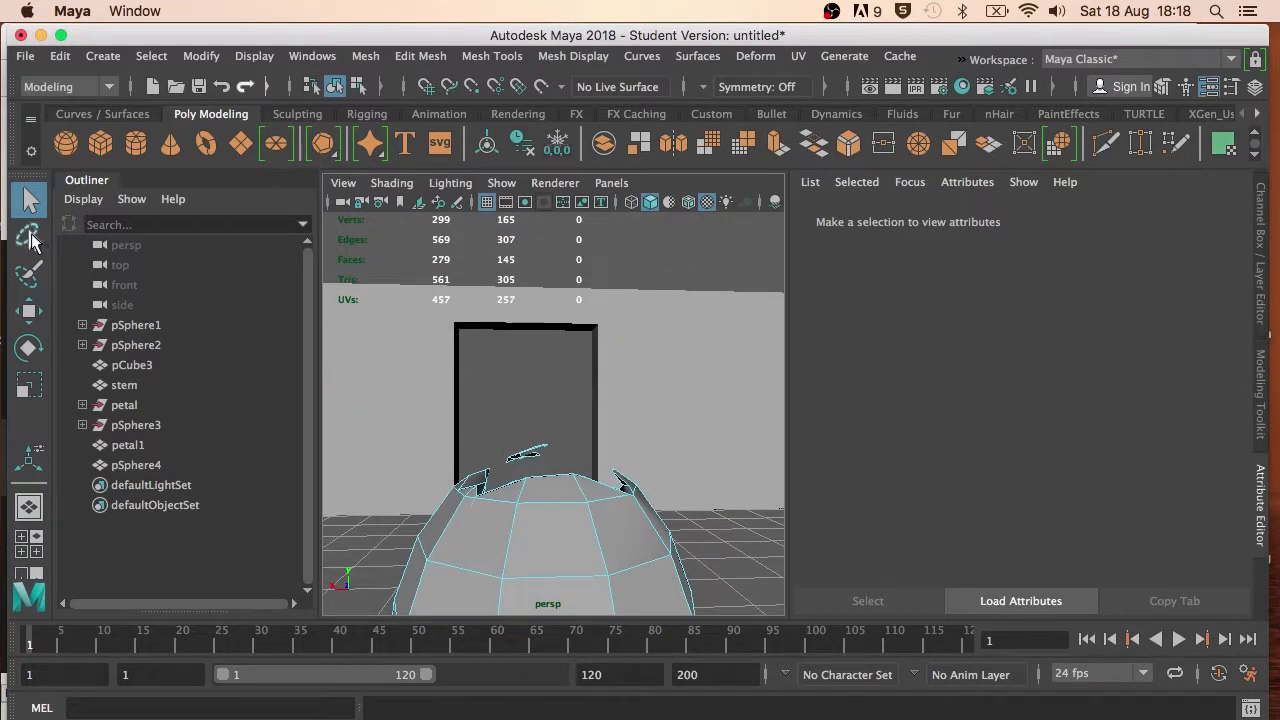
click(31, 236)
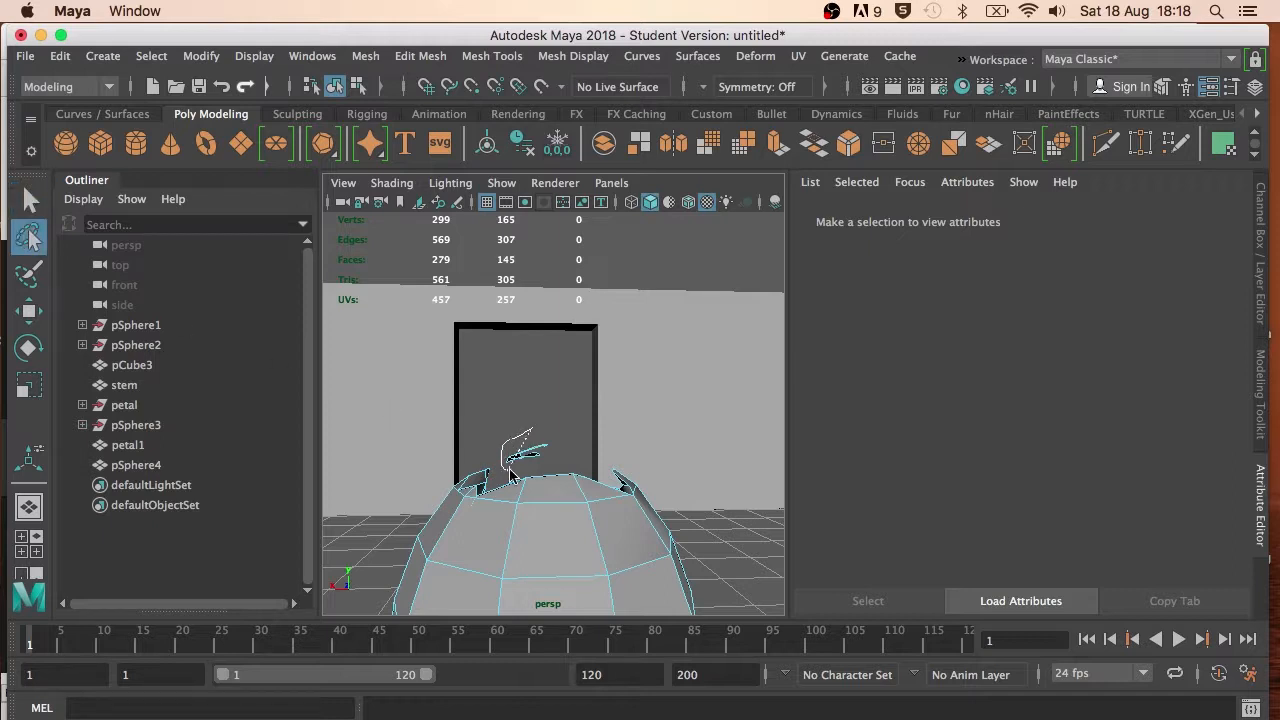
drag(543, 433, 540, 437)
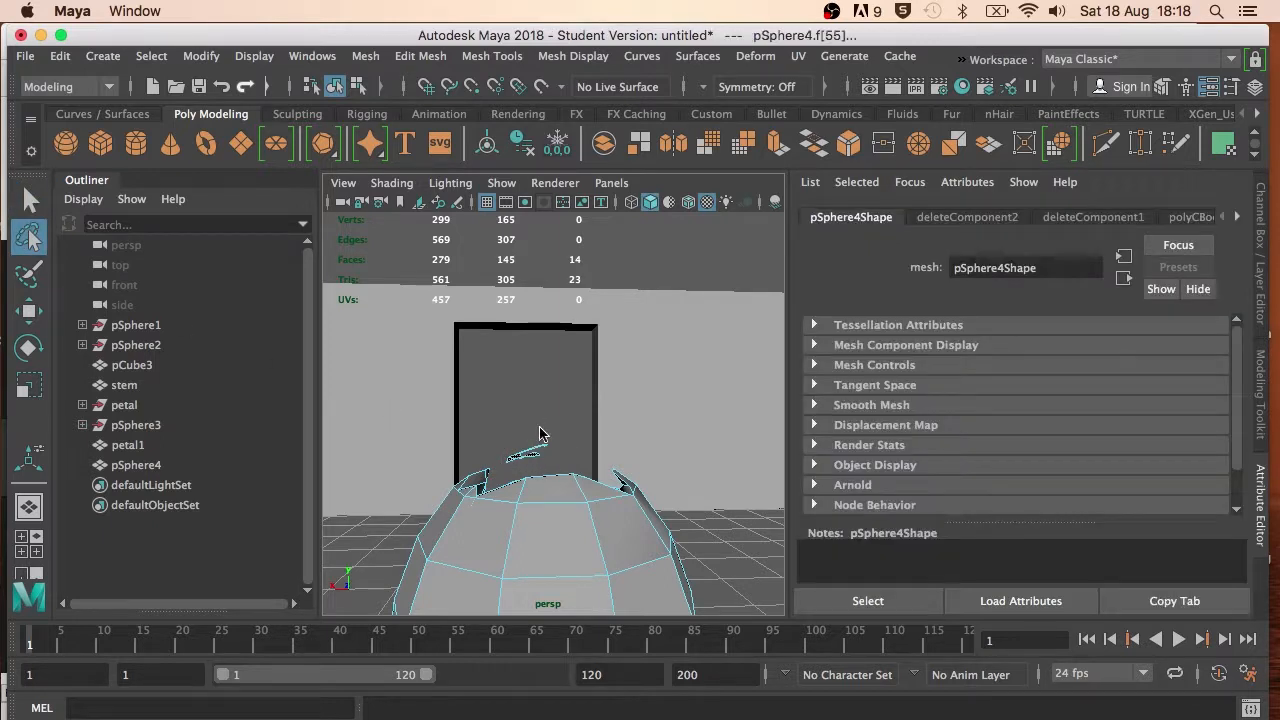
key(Delete)
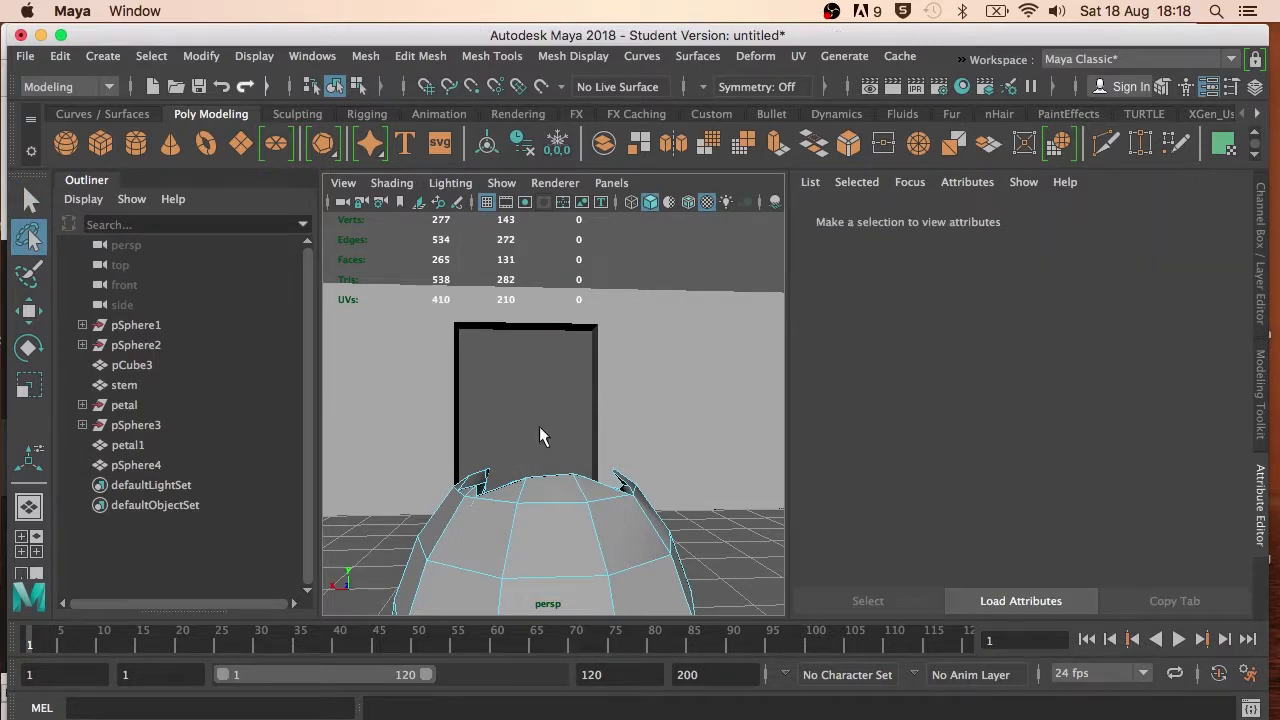
Return the egg-shaped sphere to object mode and assign the existing skin material to it
click(30, 200)
click(585, 486)
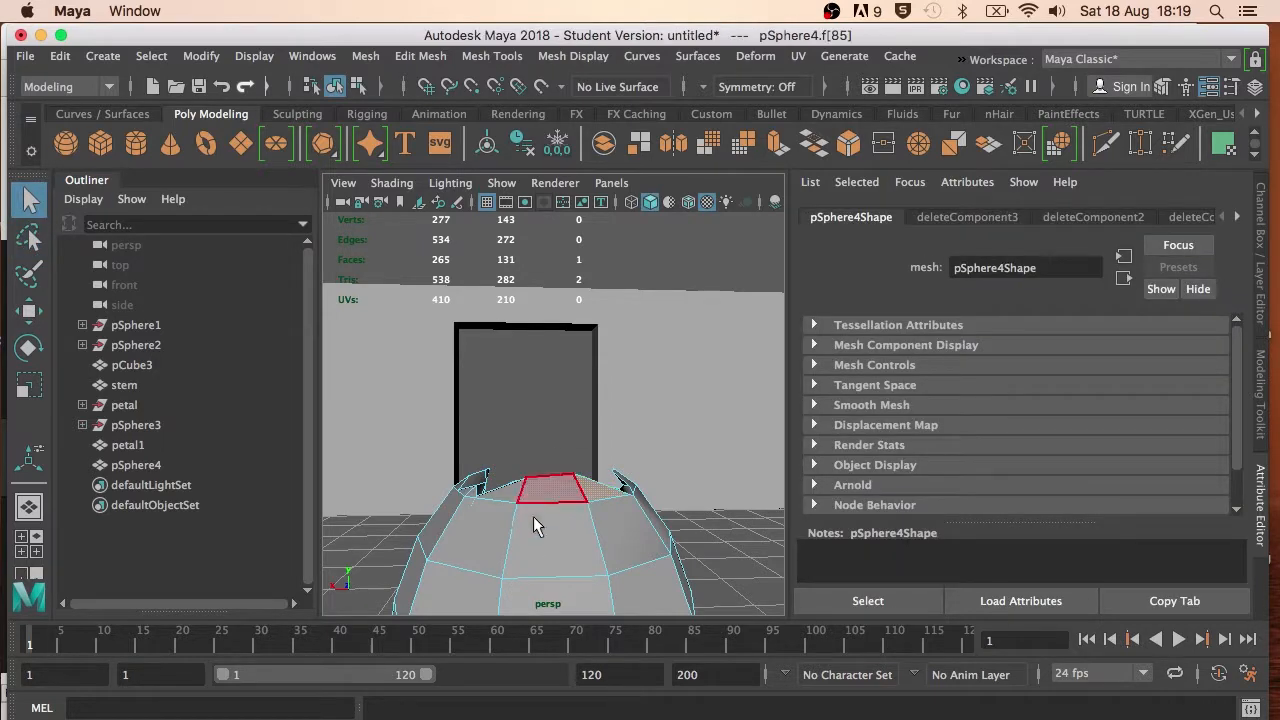
right_drag(534, 512, 621, 180)
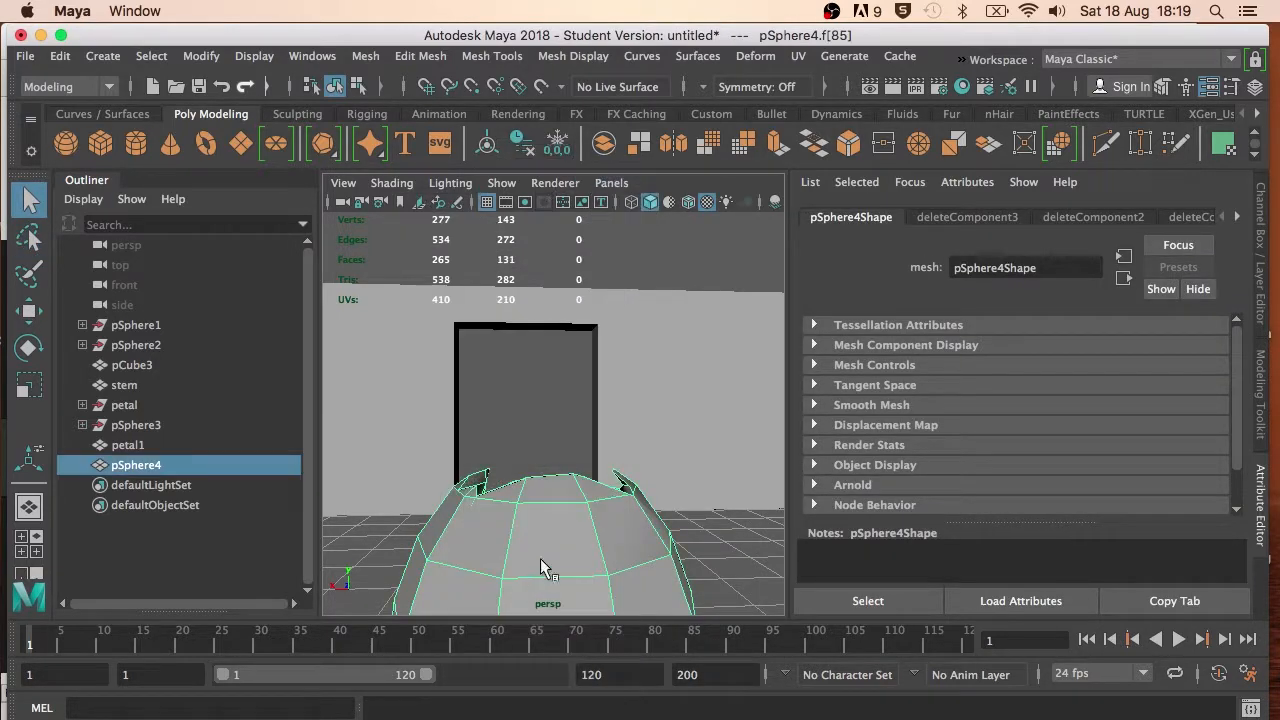
scroll(543, 558, down, 10)
alt+drag(584, 448, 533, 451)
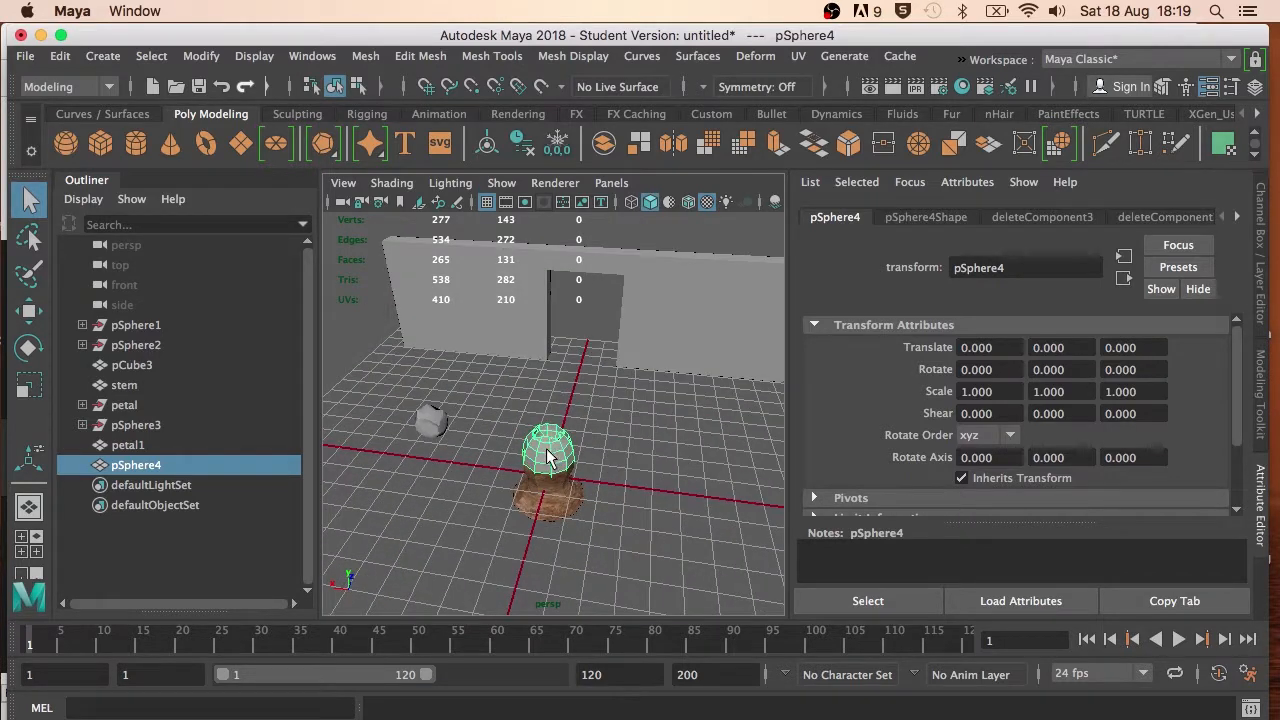
right_click(547, 457)
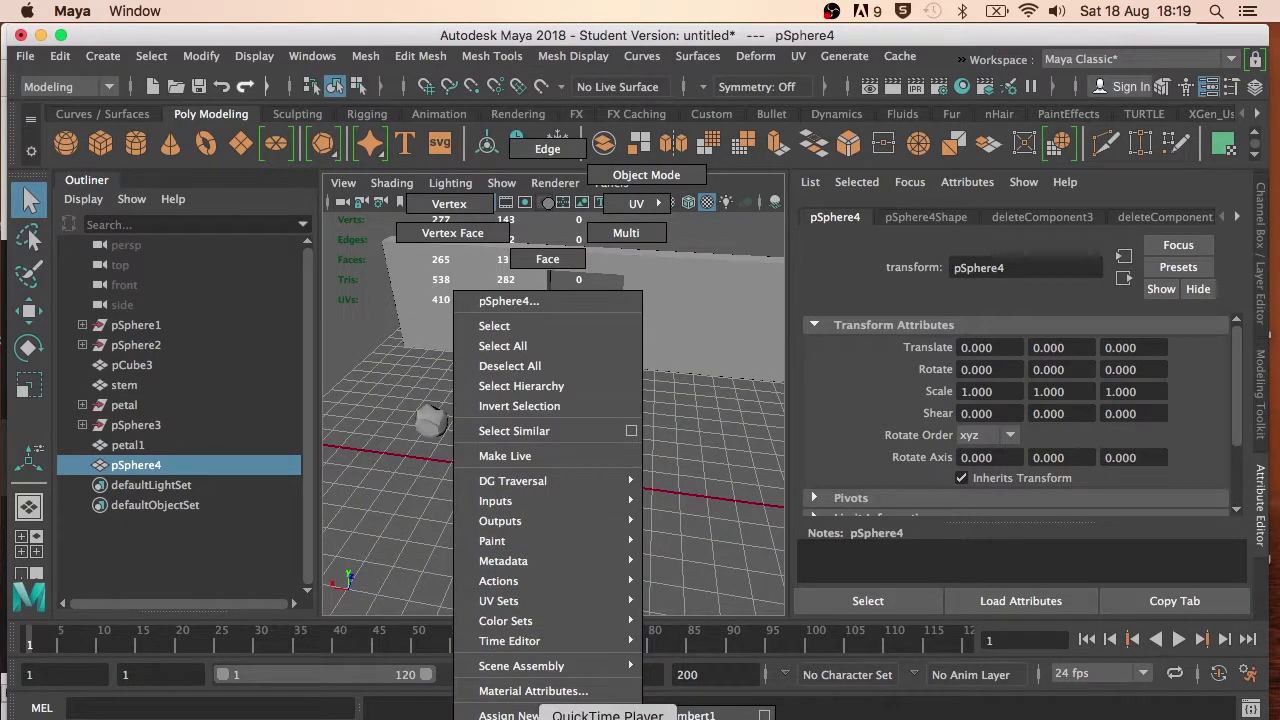
right_drag(608, 718, 695, 718)
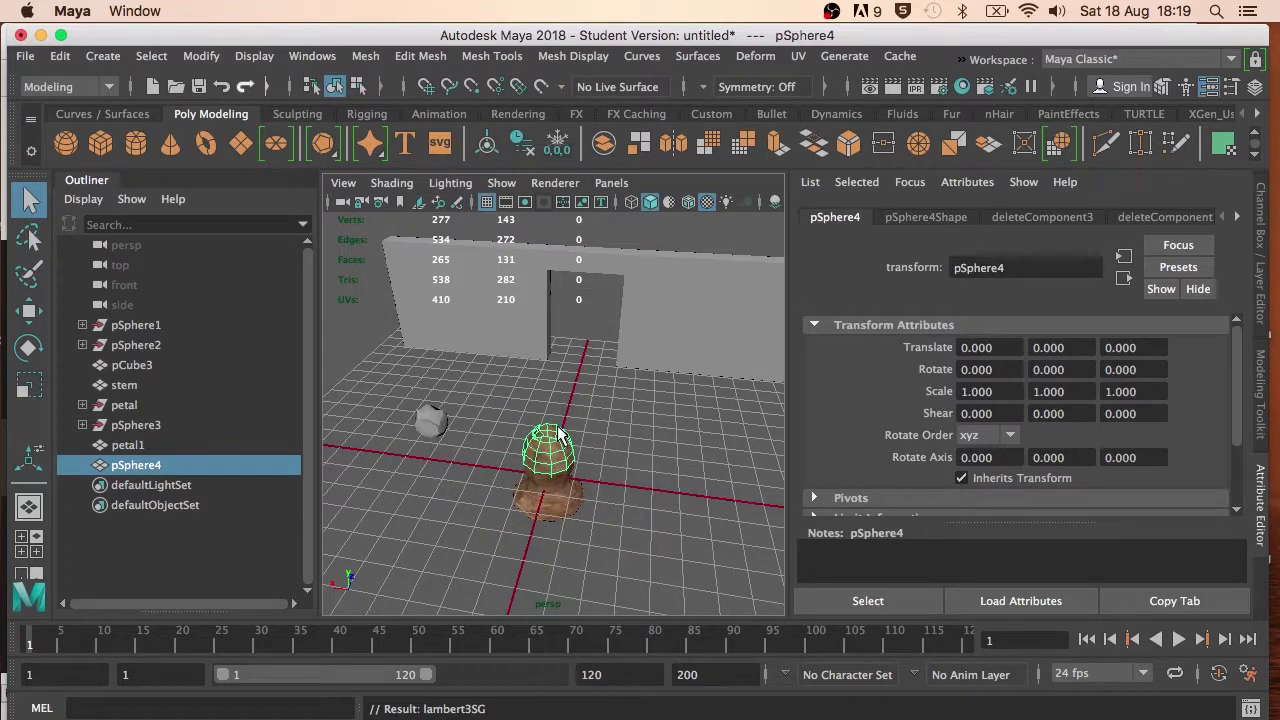
key(f)
click(658, 392)
alt+drag(623, 386, 480, 385)
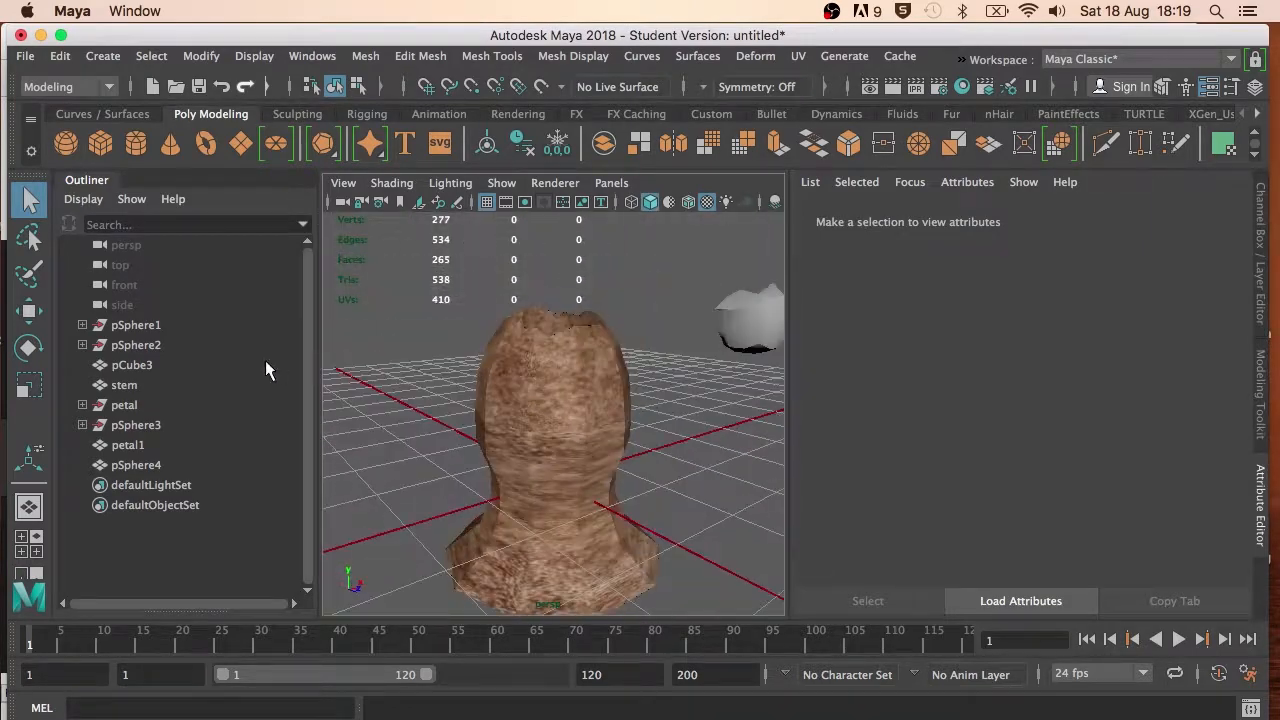
Move the duplicate petal into the hollow flower head, to about X 0.013, Y 1.587, Z 0.043
alt+drag(265, 364, 790, 300)
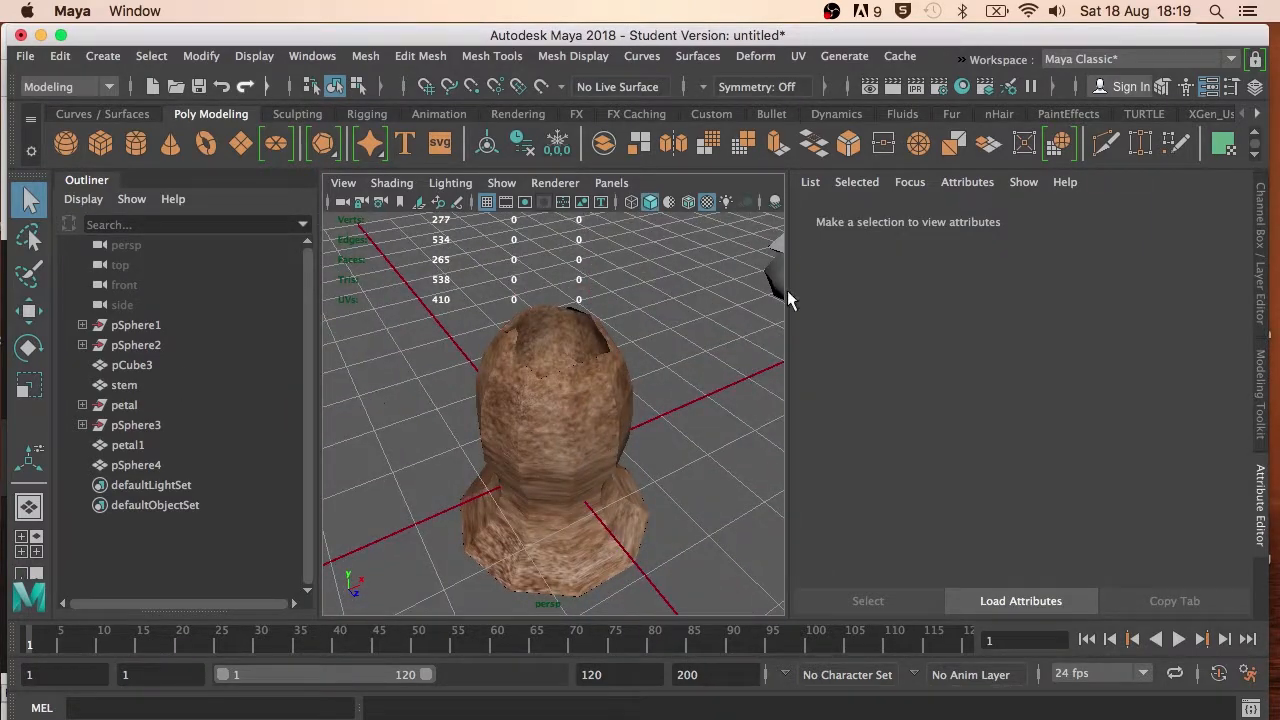
click(776, 270)
key(w)
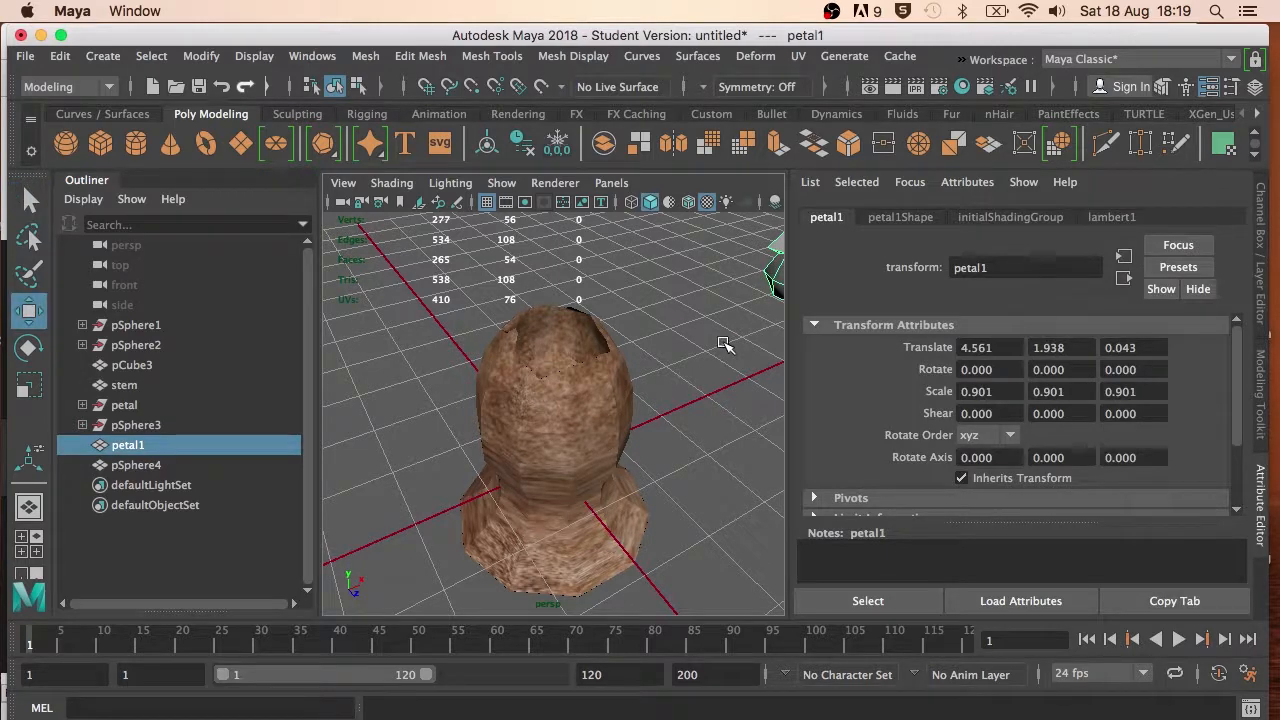
scroll(725, 345, down, 4)
drag(720, 333, 630, 369)
key(f)
alt+drag(560, 435, 553, 385)
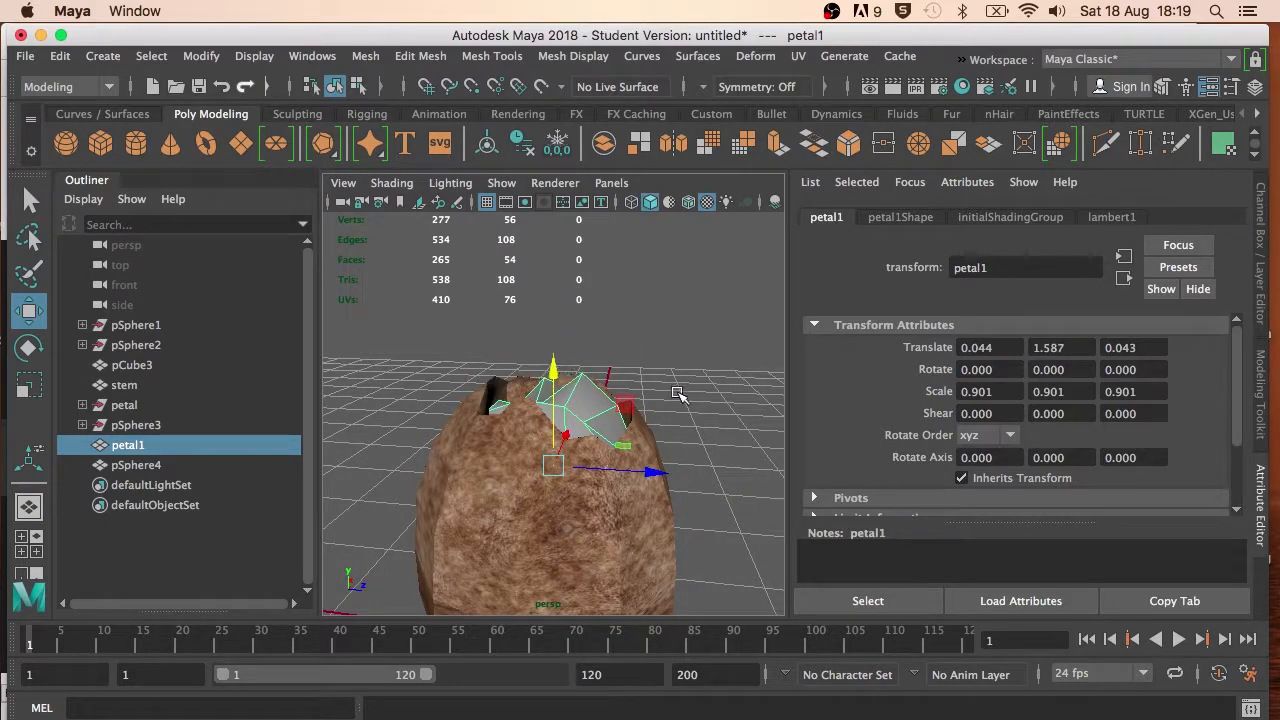
alt+drag(677, 397, 466, 475)
drag(655, 445, 649, 444)
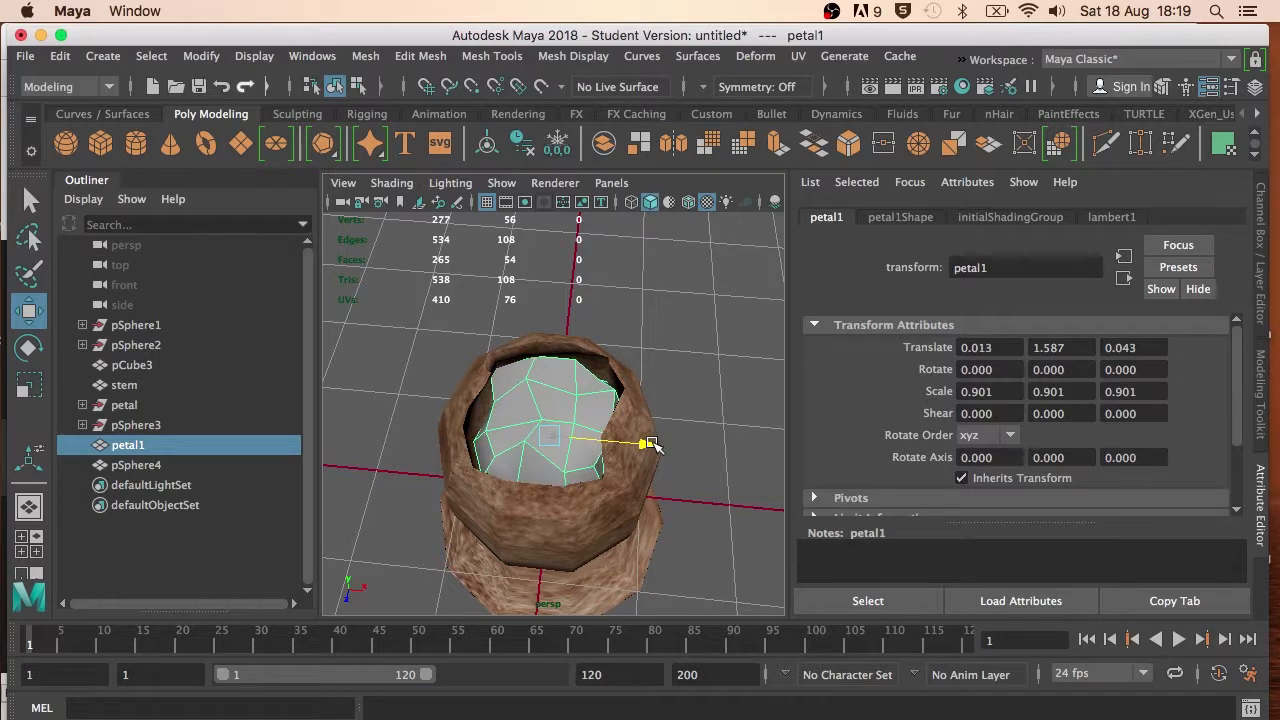
Assign a new Phong E material to the petal and map its color to a File texture
right_drag(519, 416, 503, 713)
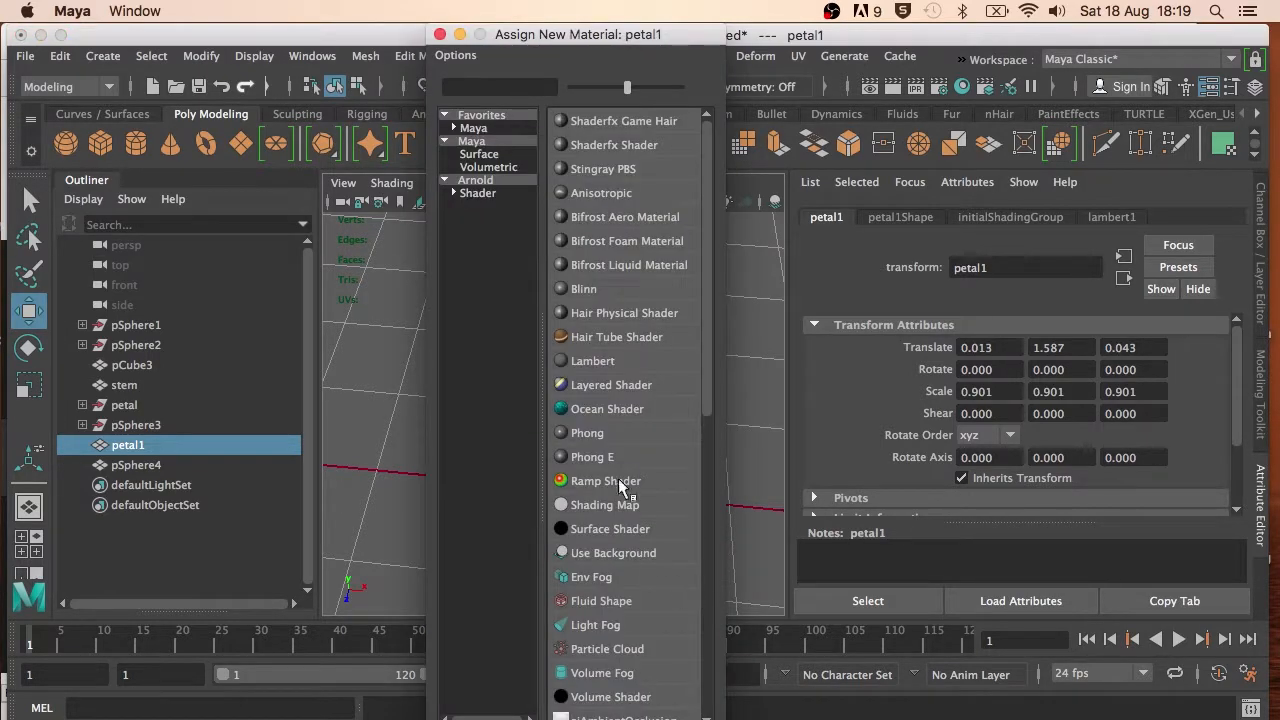
click(590, 456)
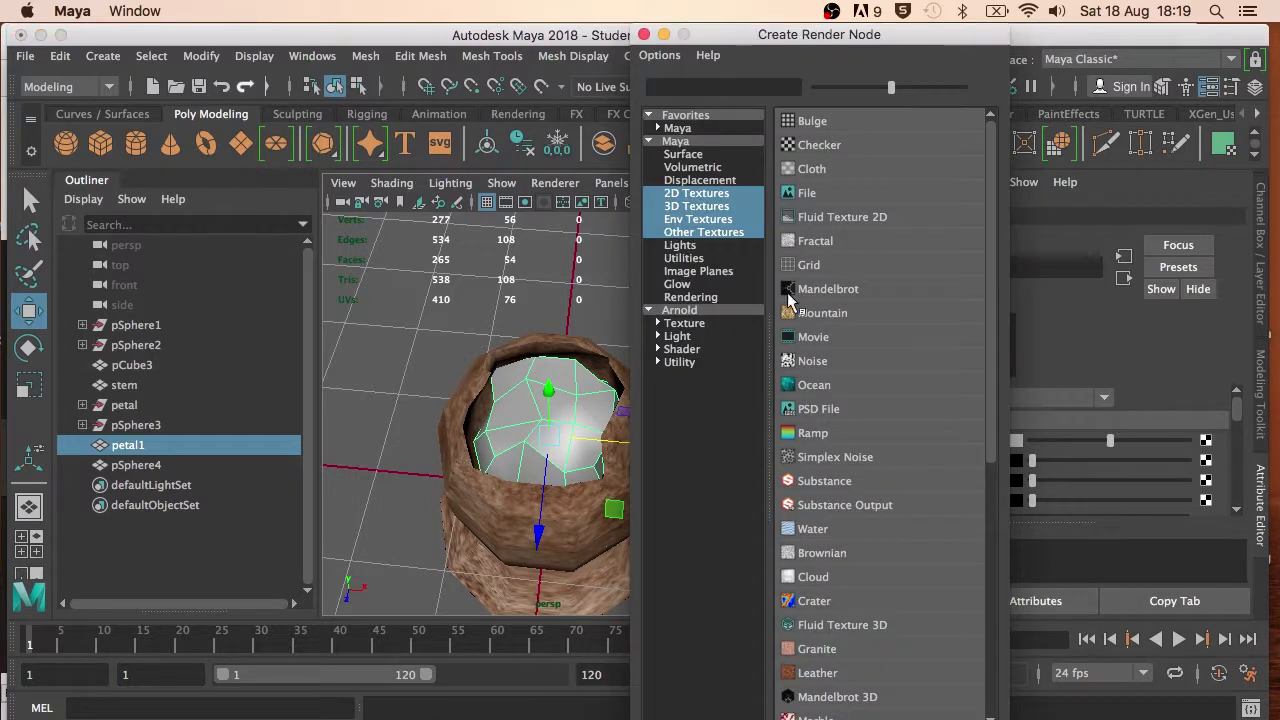
click(800, 195)
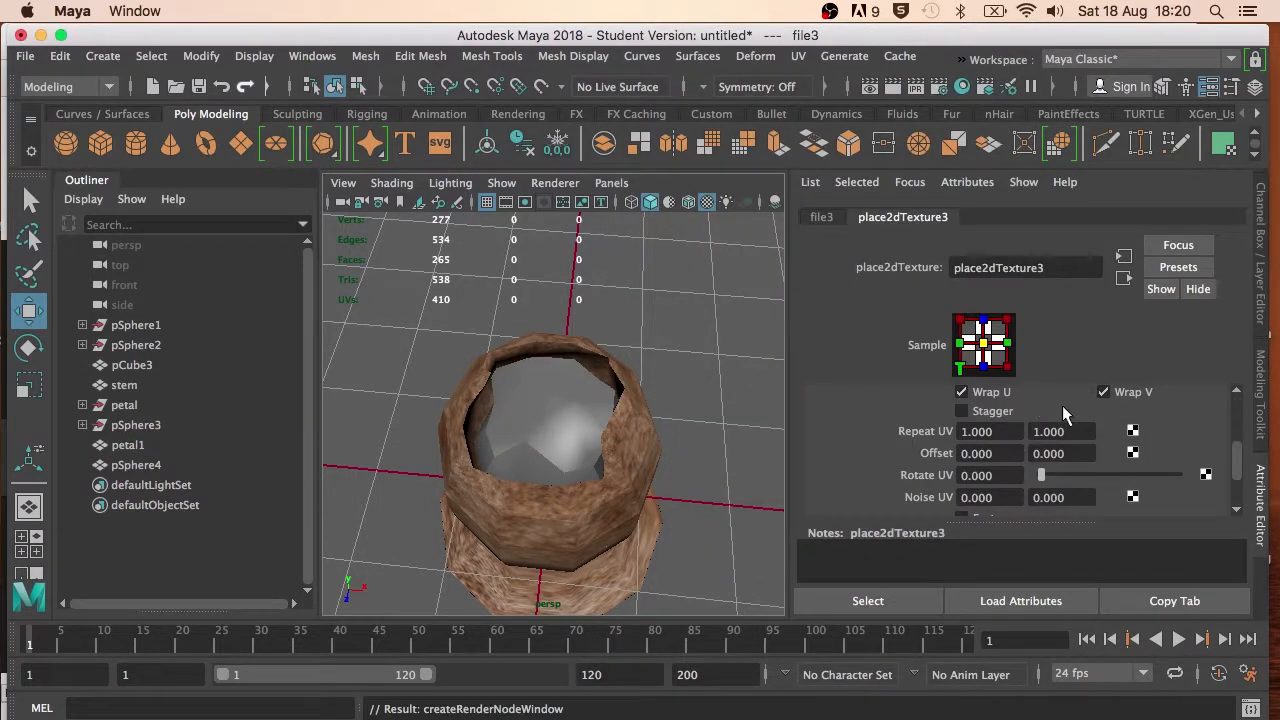
Load flesh.png from the BridgeGame project as the image of the petal's file texture
click(826, 215)
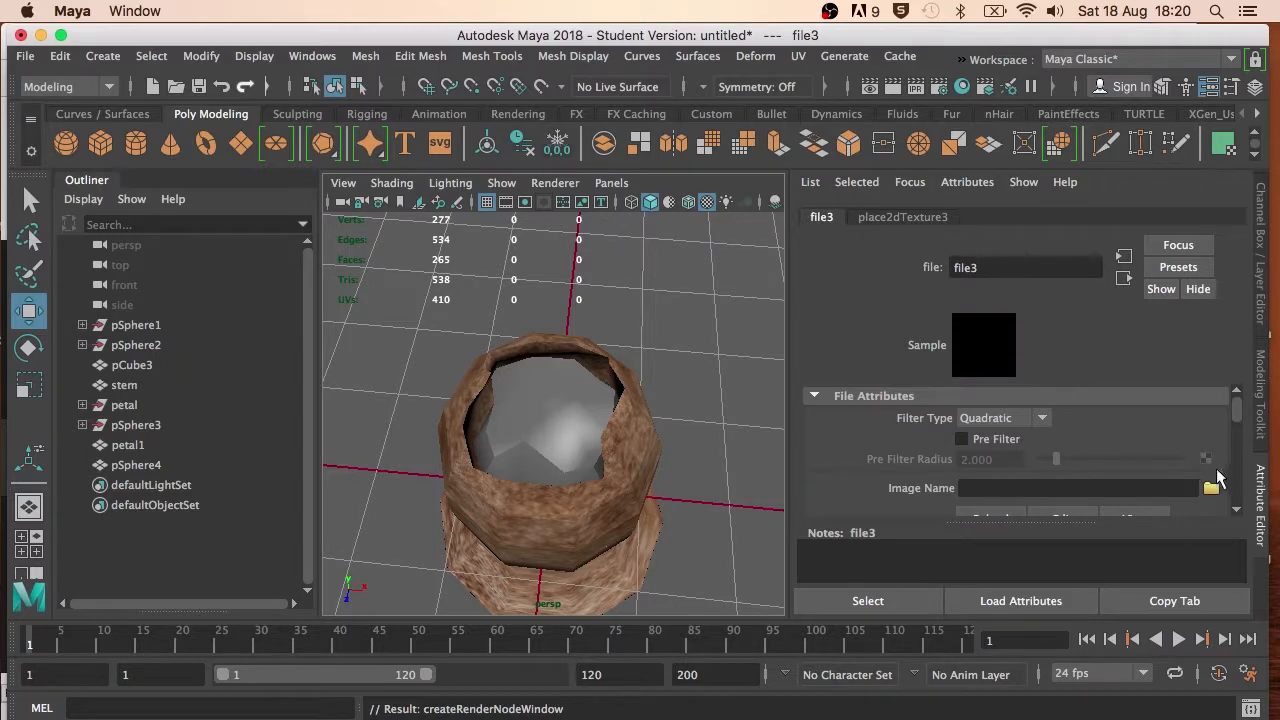
click(1211, 490)
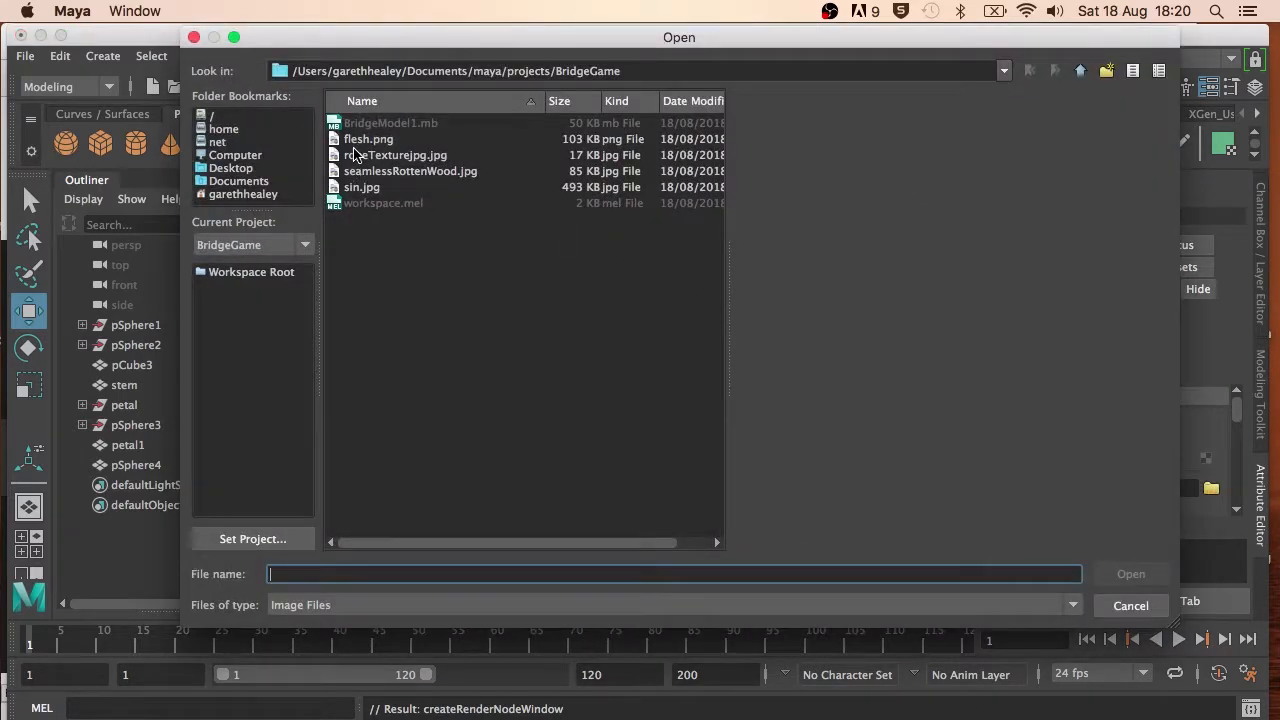
click(358, 142)
click(1108, 574)
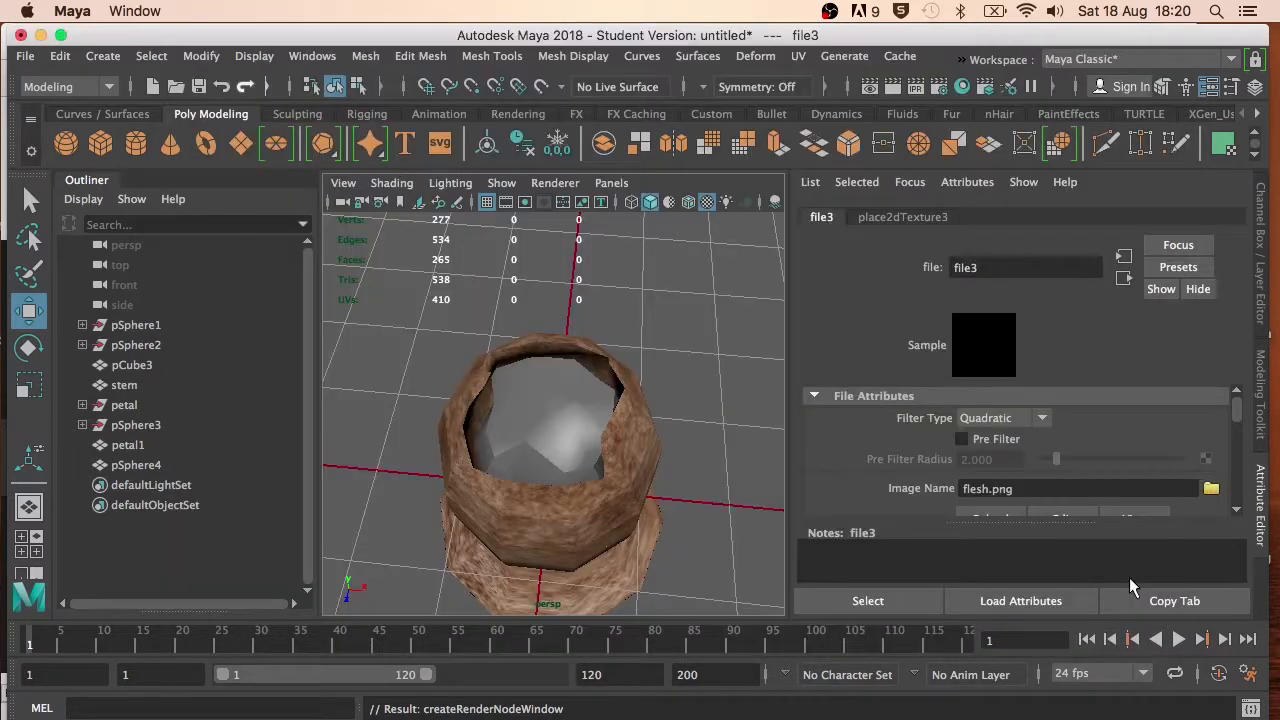
alt+drag(557, 429, 575, 481)
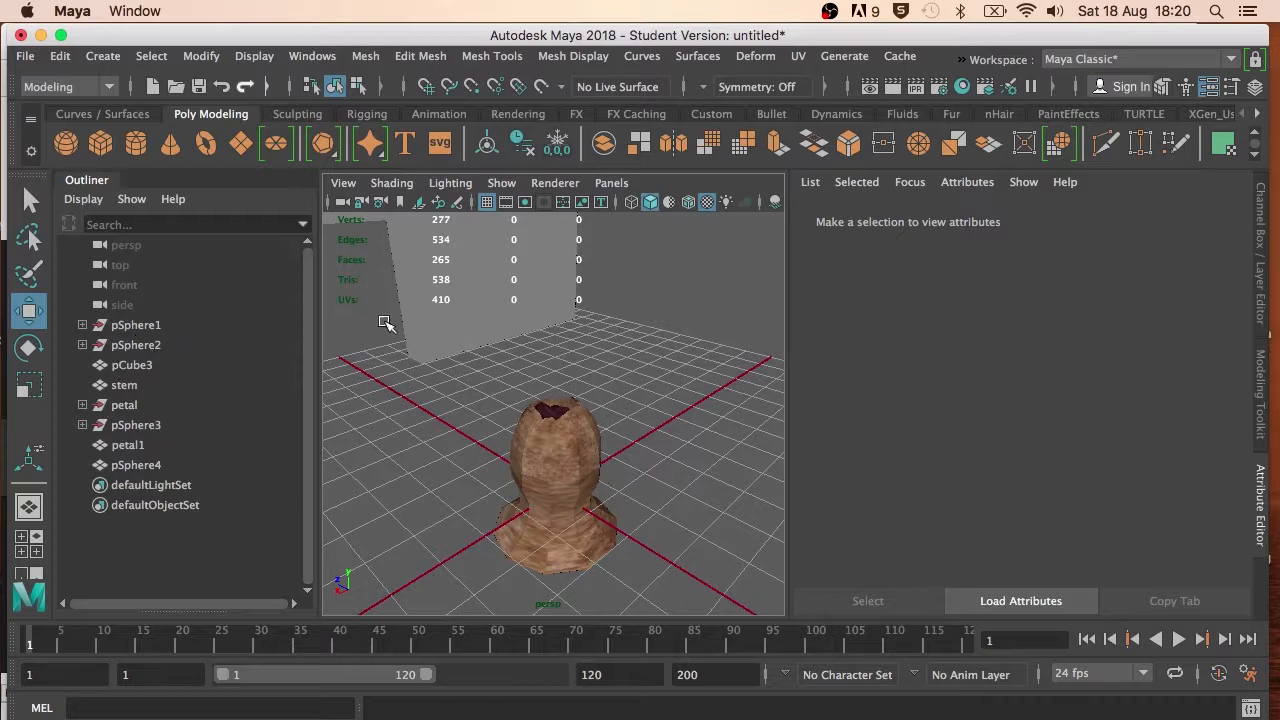
Delete the construction history of all objects in the scene
click(60, 56)
mouse_move(178, 314)
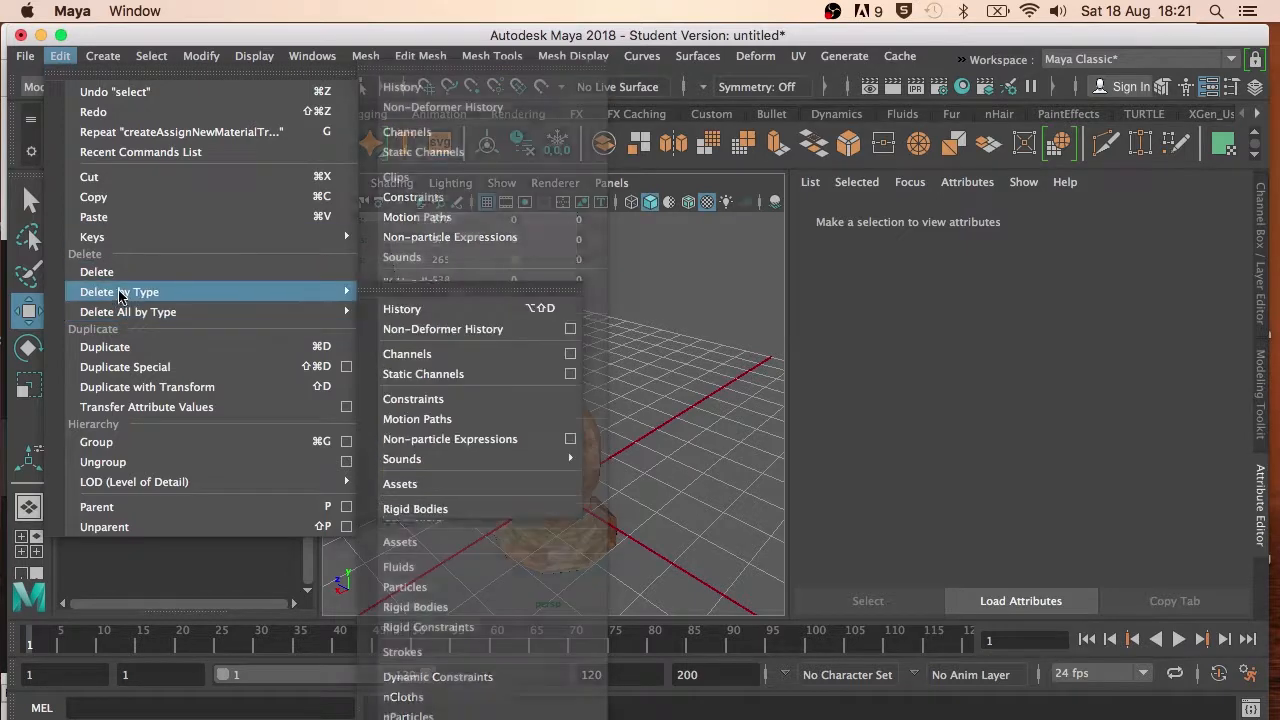
click(408, 92)
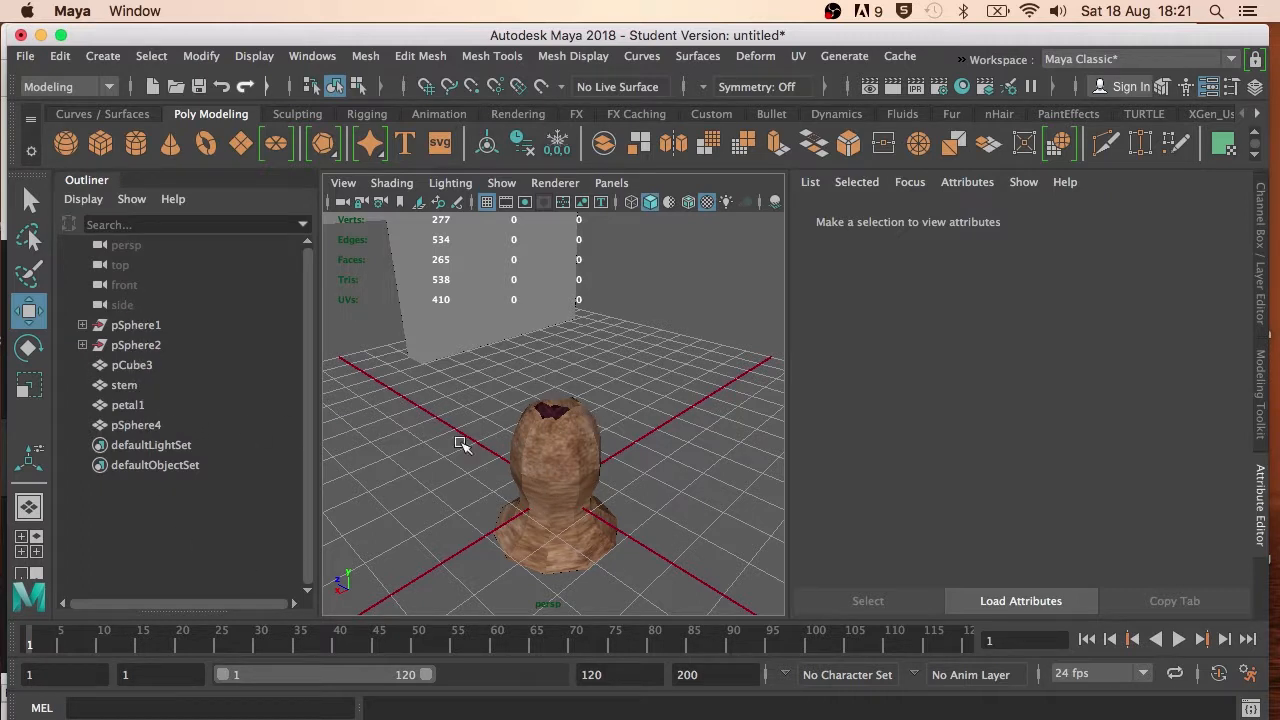
Select the hollow flower head pSphere4 and rename its mesh shape node to shell
click(120, 387)
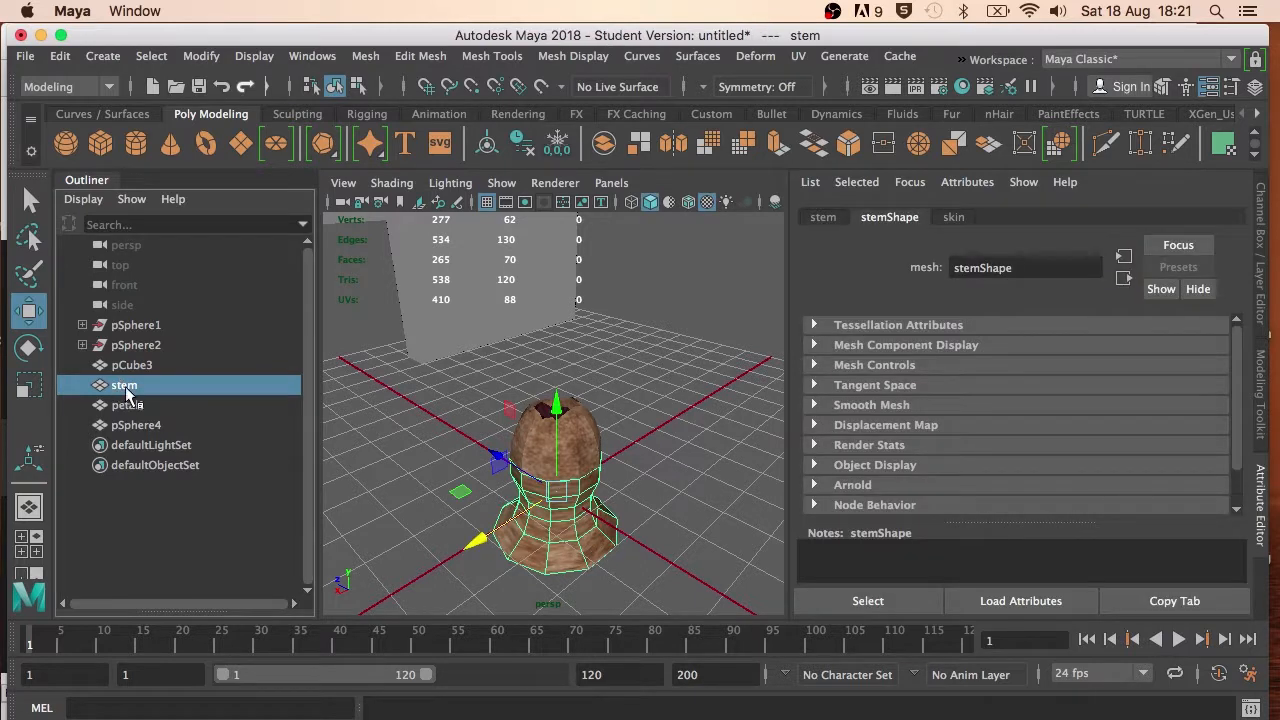
click(128, 405)
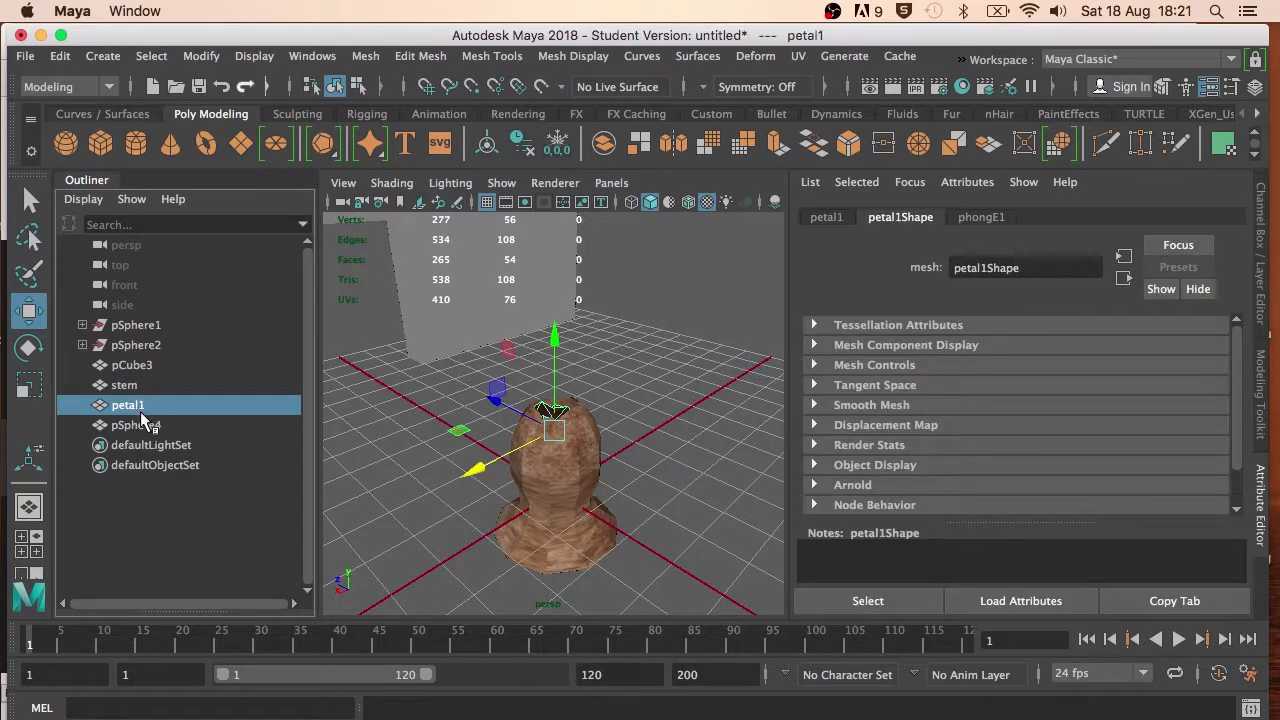
click(141, 426)
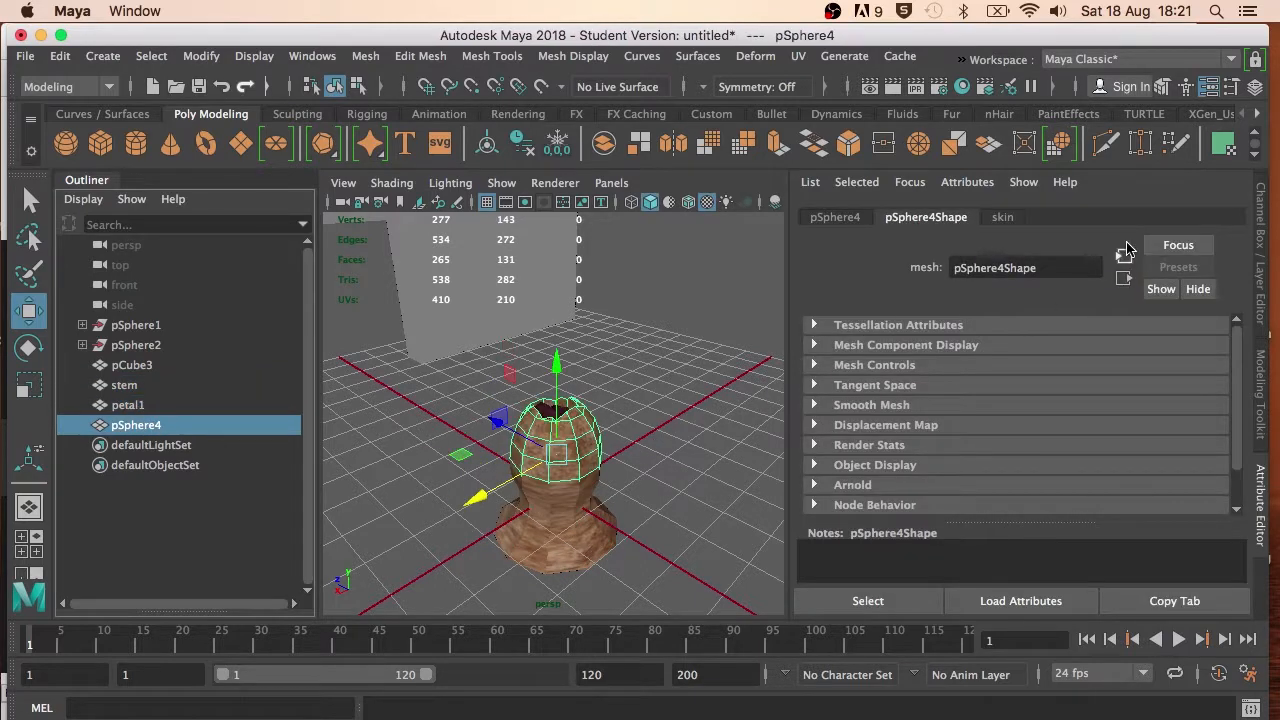
double_click(1052, 265)
text(shell)
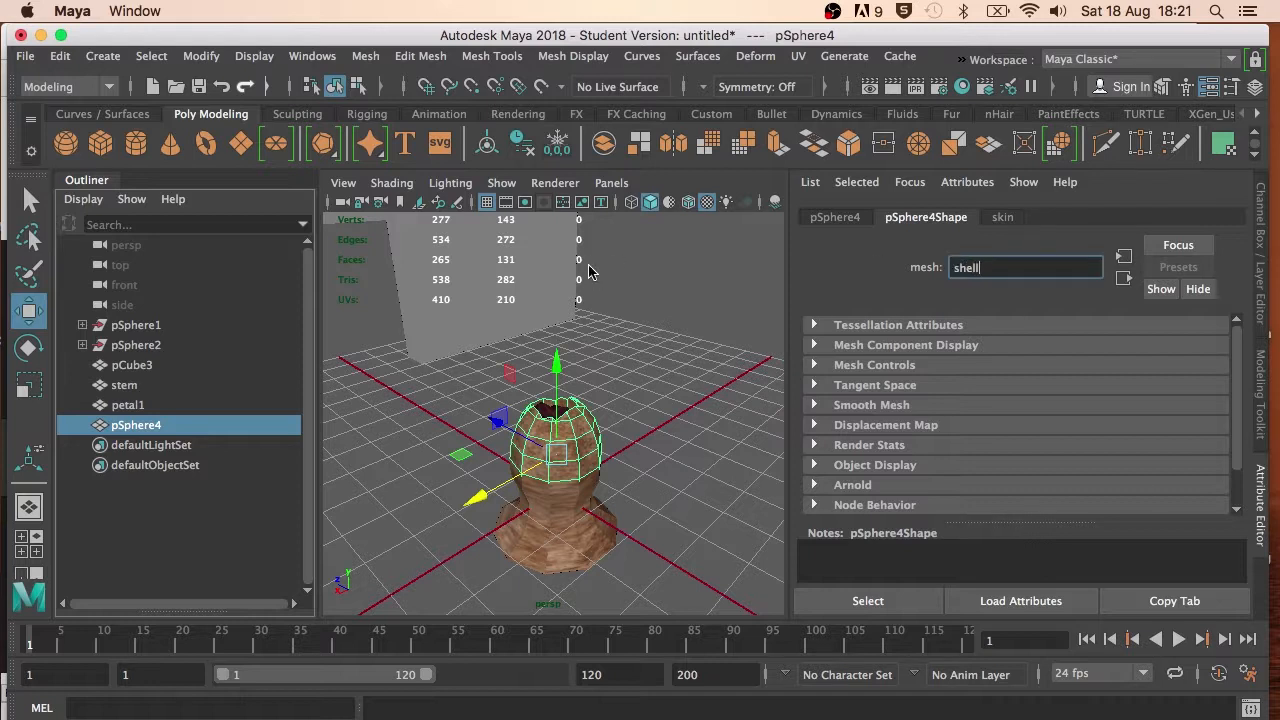
key(Return)
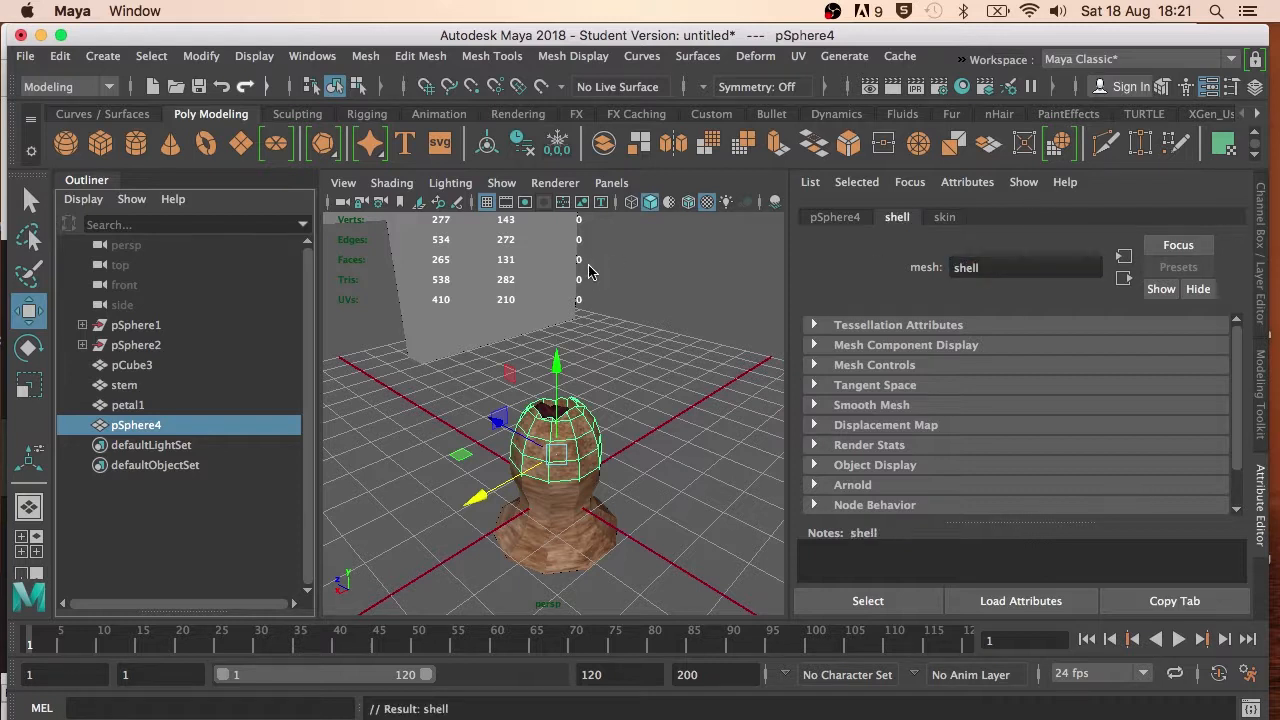
Rename the hollow flower head's transform node to shll
click(122, 405)
click(145, 426)
click(820, 219)
double_click(1018, 265)
text(sh)
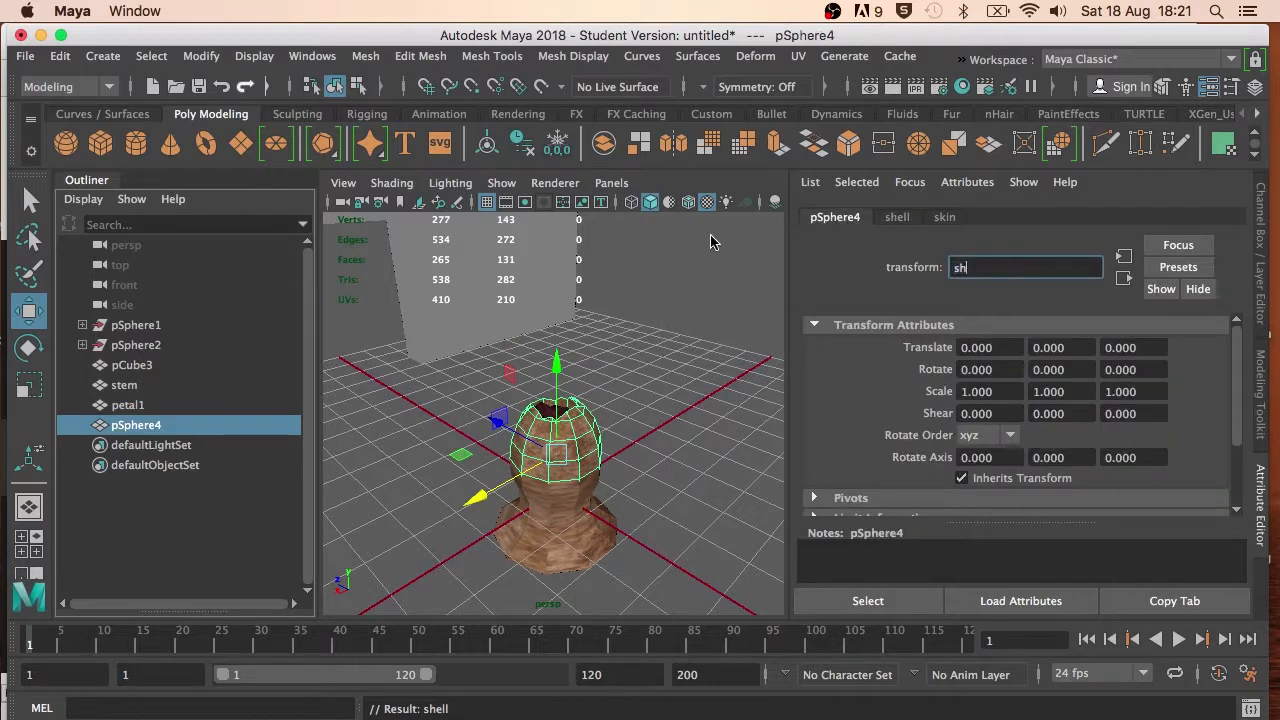
text(ll)
key(Return)
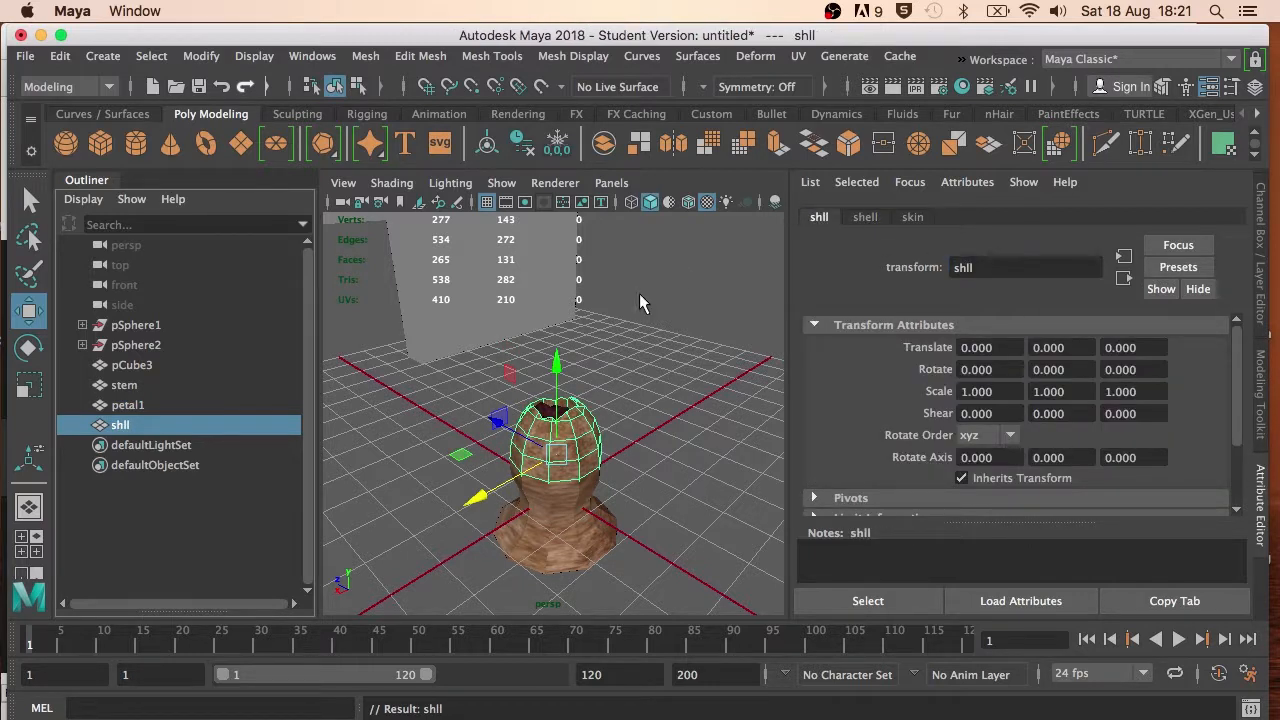
Parent petal1 and shll under stem in the object hierarchy and expand the stem group
click(124, 407)
ctrl+click(123, 420)
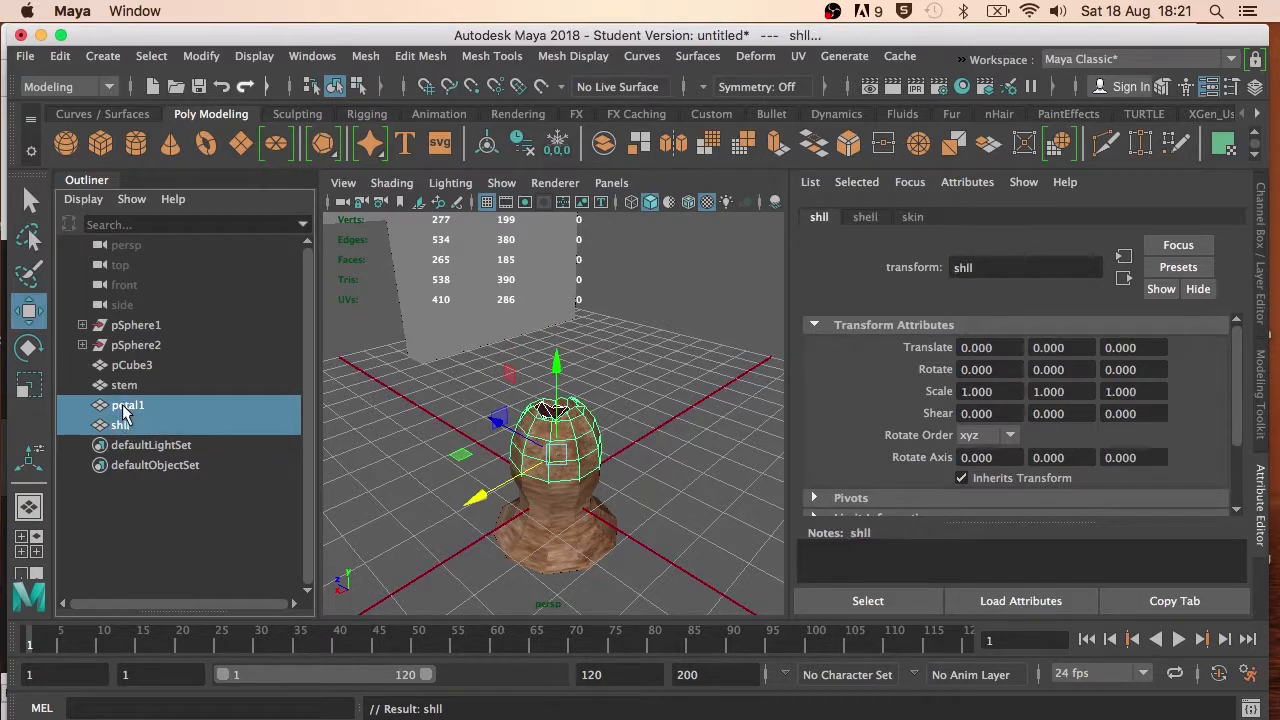
middle_drag(124, 412, 126, 386)
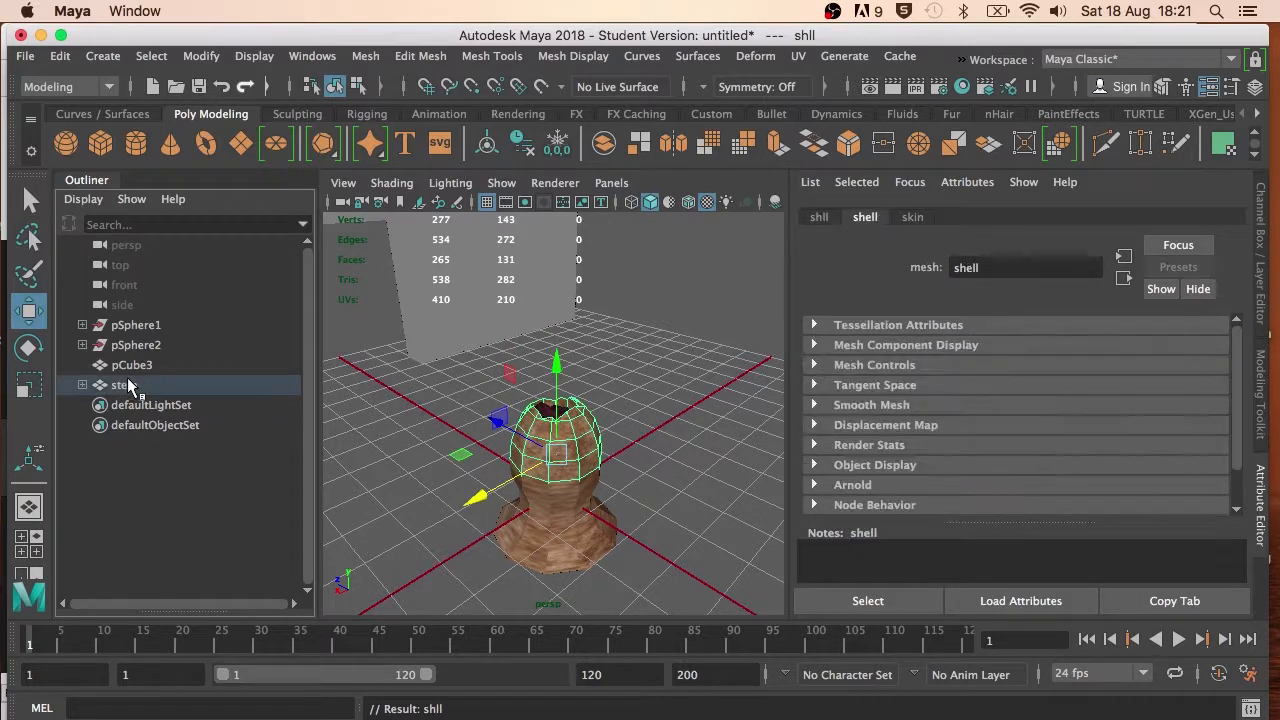
click(82, 385)
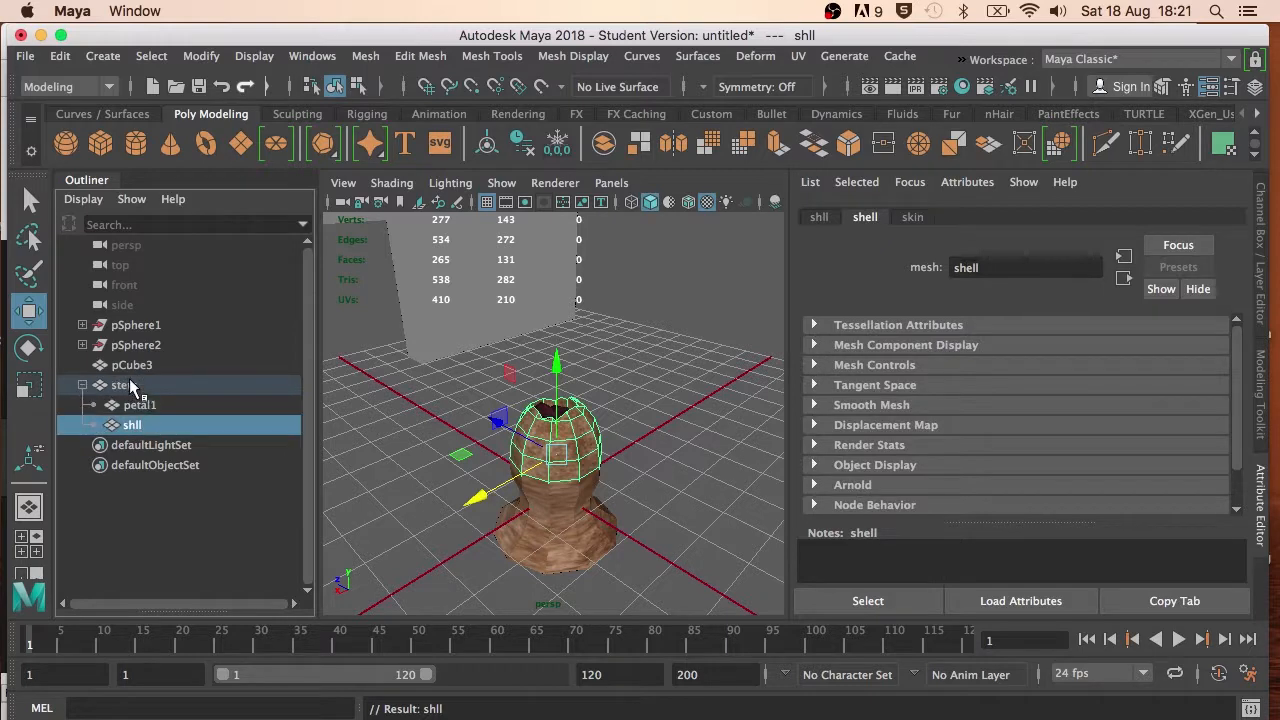
Move the stem with its child parts from the grid centre to the wall, beside the doorway
click(124, 385)
key(f)
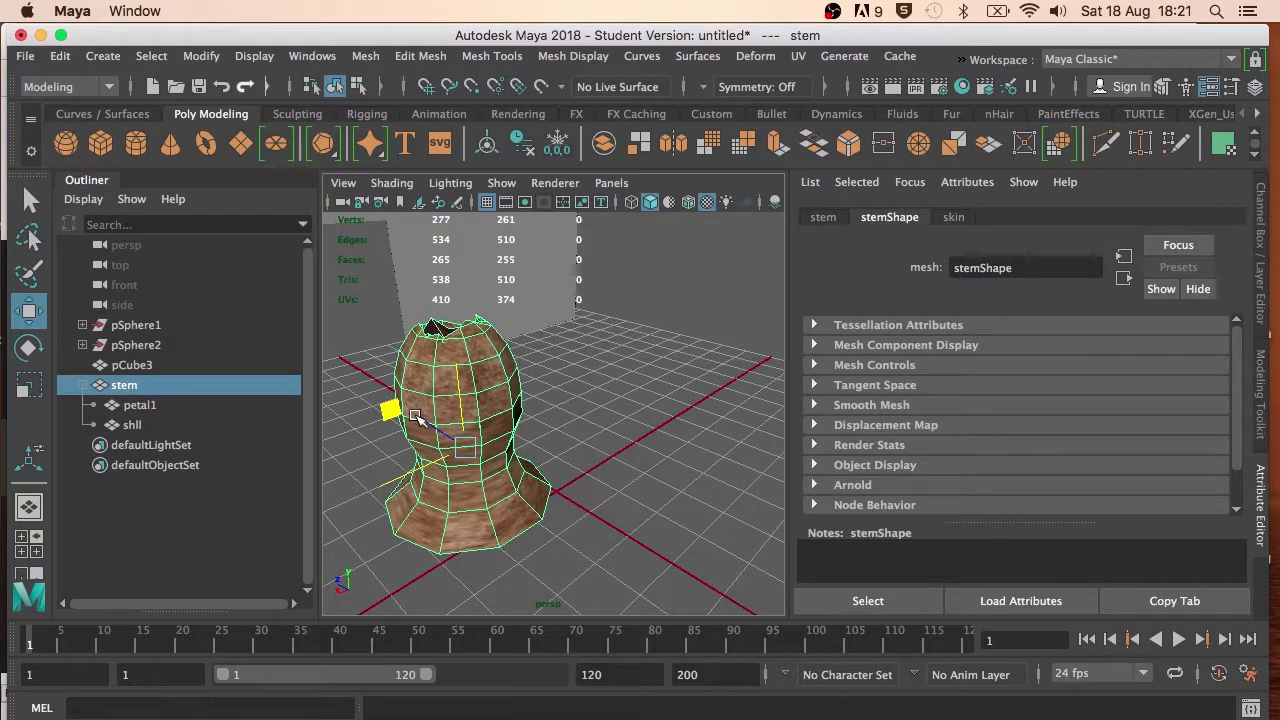
key(super+z)
alt+drag(620, 437, 468, 466)
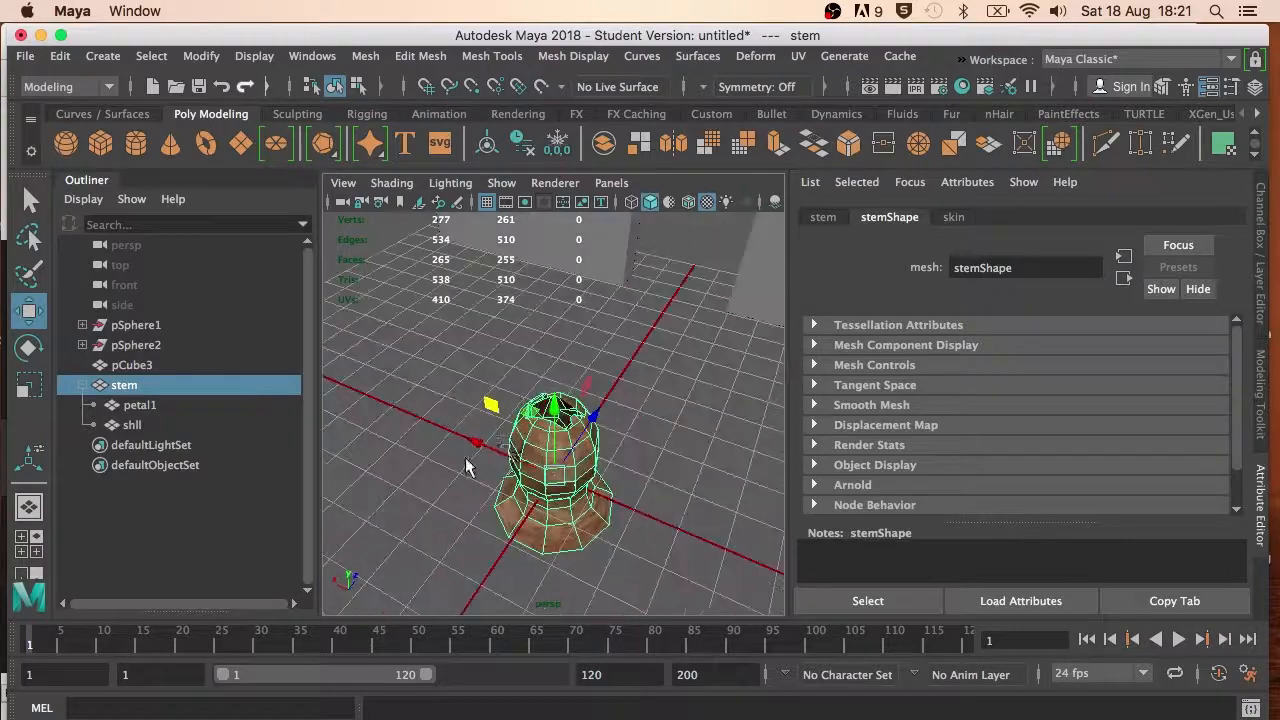
scroll(542, 436, up, 5)
scroll(542, 436, down, 10)
drag(592, 384, 646, 322)
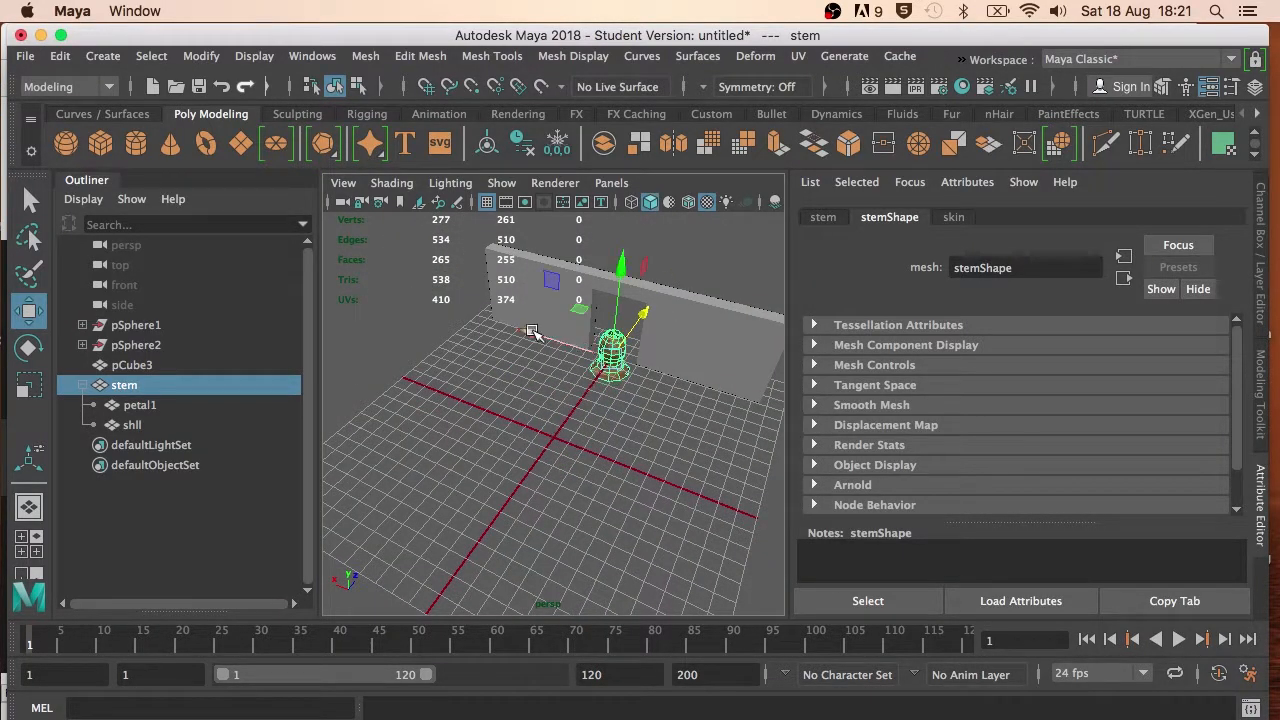
drag(533, 333, 583, 372)
Duplicate the stem hierarchy and move the copy to the other side of the doorway
key(f)
scroll(640, 388, down, 5)
key(ctrl+d)
scroll(560, 395, down, 4)
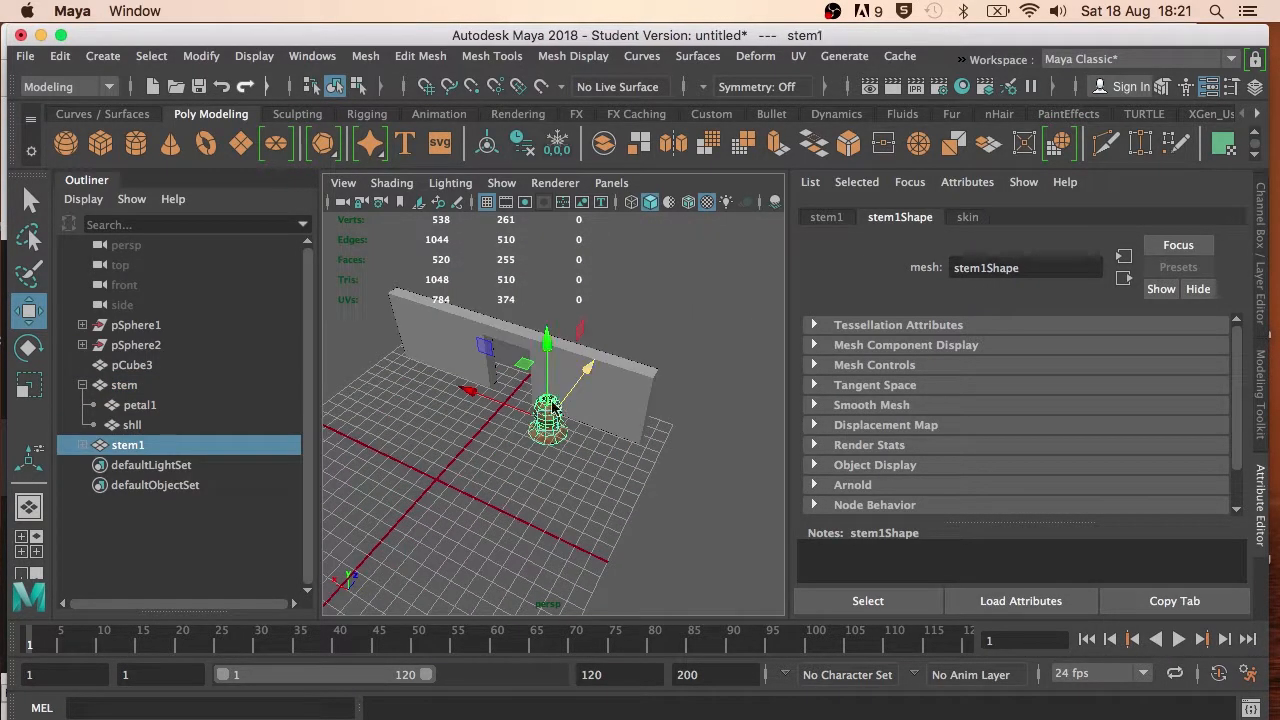
drag(471, 393, 396, 366)
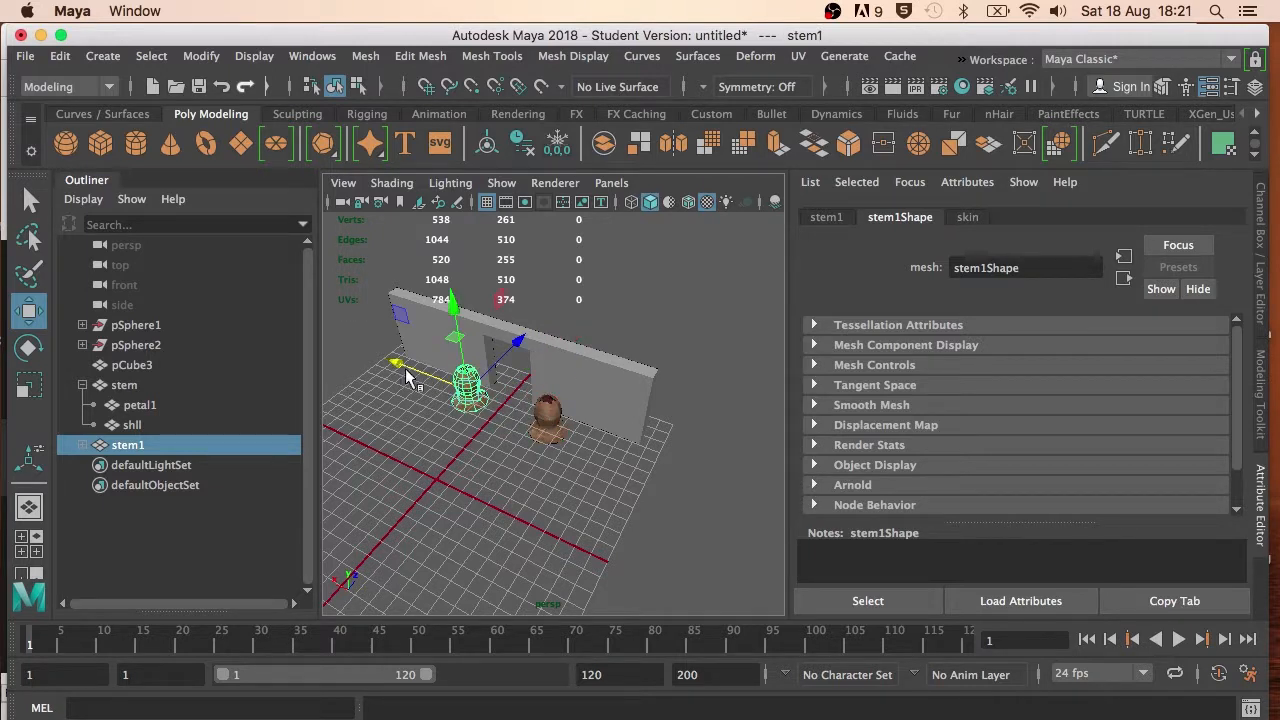
Try rotating the duplicated flower stem1 about its vertical axis and clear the selection
key(e)
drag(511, 400, 540, 428)
key(super+z)
key(f)
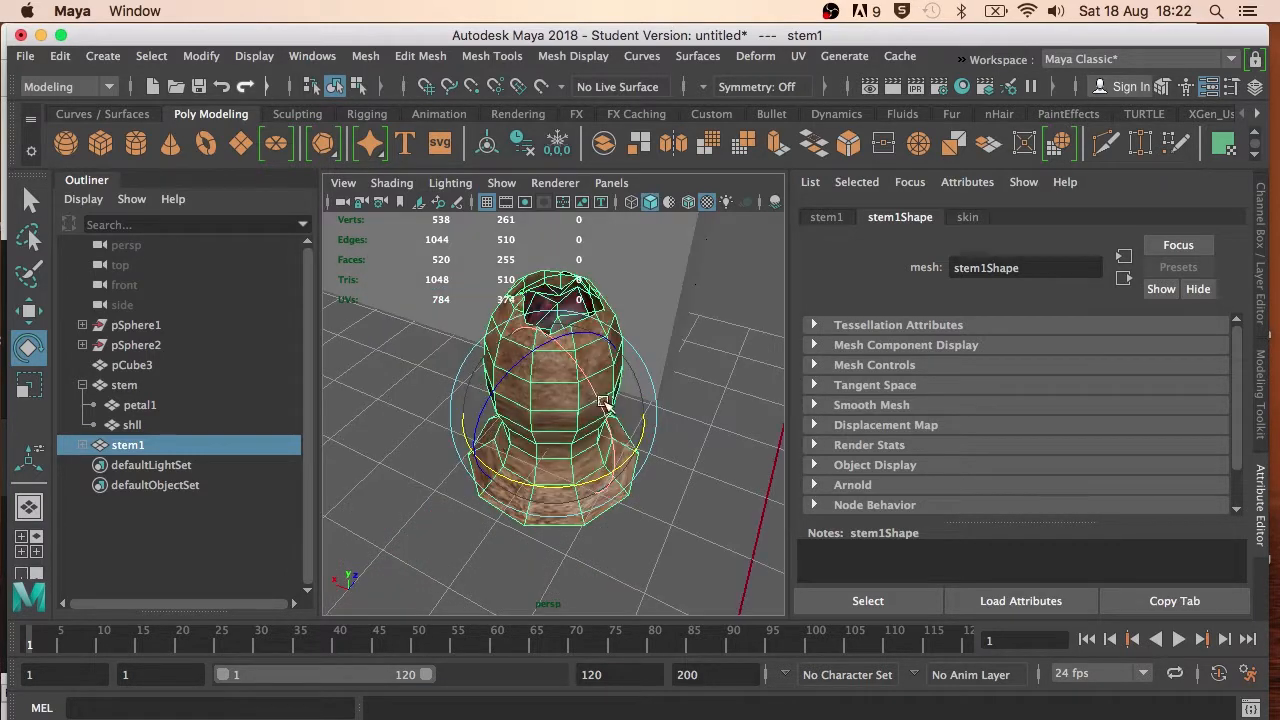
click(716, 362)
key(a)
mouse_move(716, 367)
alt+mouse_down()
mouse_move(654, 389)
mouse_move(749, 331)
mouse_move(753, 344)
mouse_move(634, 437)
mouse_move(739, 368)
alt+mouse_up()
alt+drag(729, 372, 556, 315)
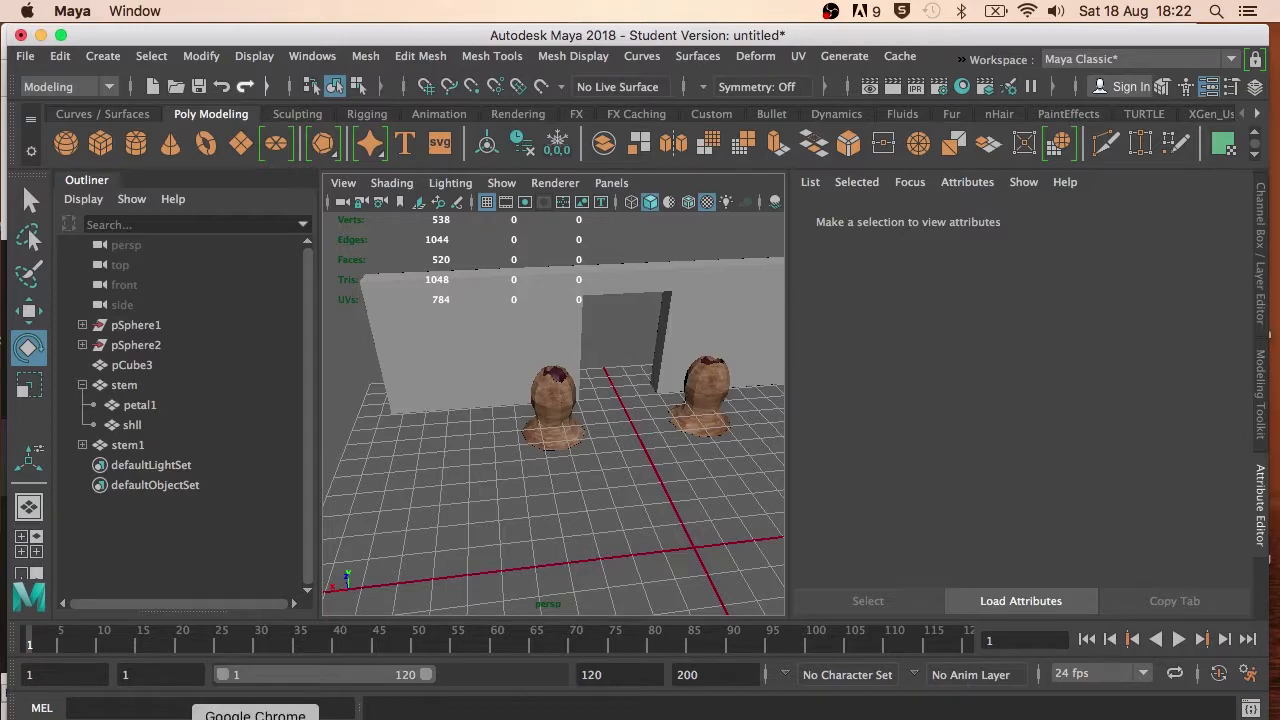
Switch to Chrome and search Google Images for "seamless plaster texture"
click(257, 714)
double_click(256, 140)
text(plaster)
key(Return)
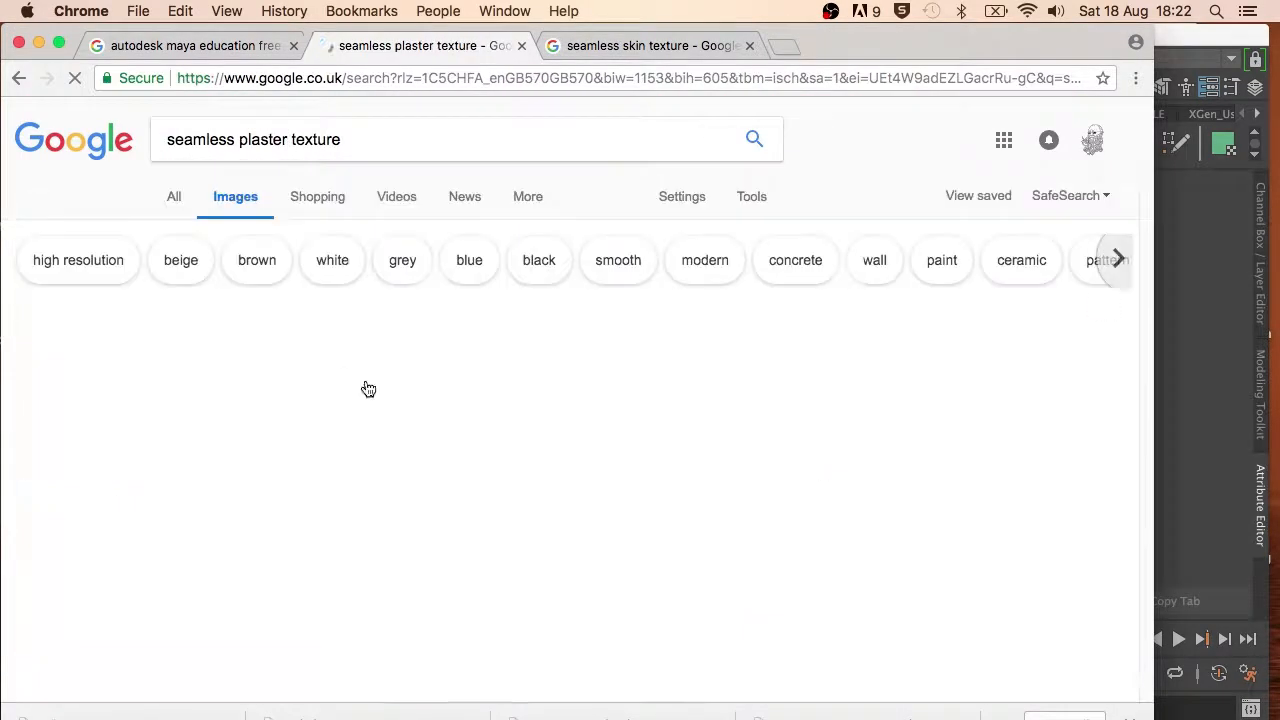
Save the first wall plaster texture from the results as plaster.jpg in the BridgeGame project folder
click(109, 394)
right_click(346, 440)
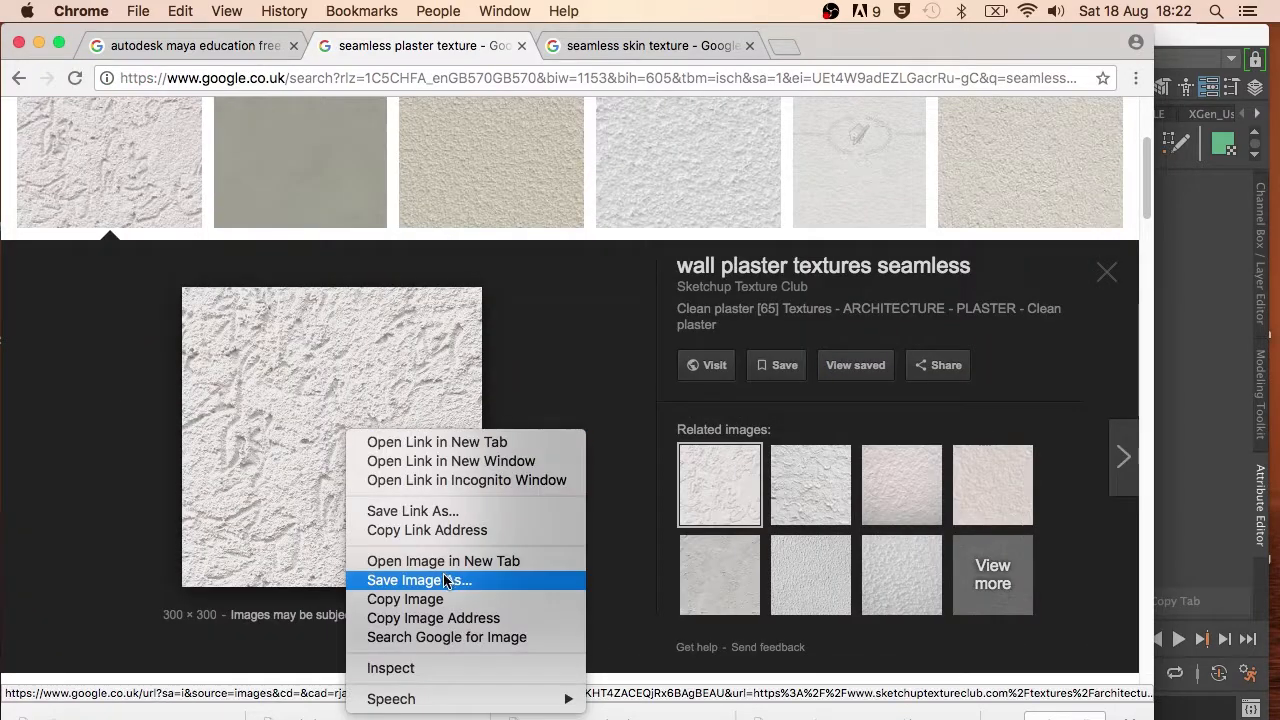
click(429, 497)
key(Return)
Switch back to Maya and assign wall pCube3 a new Lambert material with a file texture on its Color
click(1249, 269)
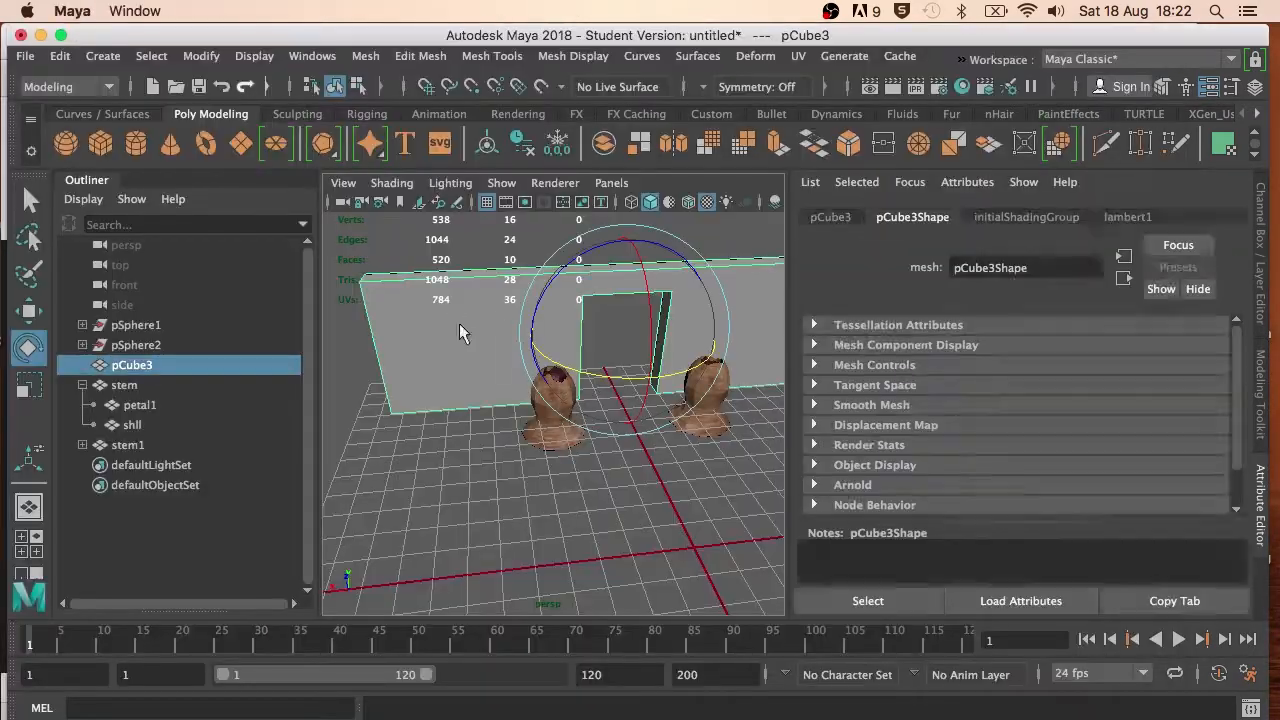
right_drag(460, 331, 448, 713)
click(577, 363)
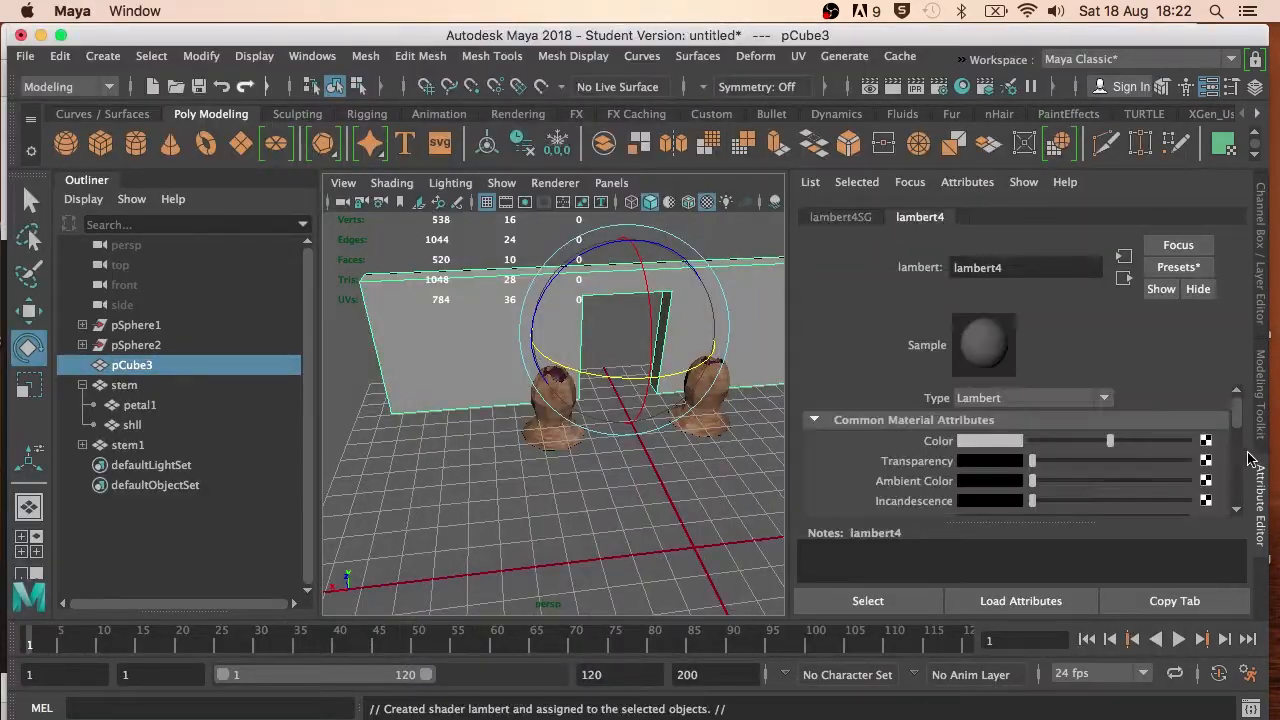
click(1205, 440)
click(810, 194)
Load plaster.jpg from the BridgeGame project as the image of the wall's file texture
click(1211, 488)
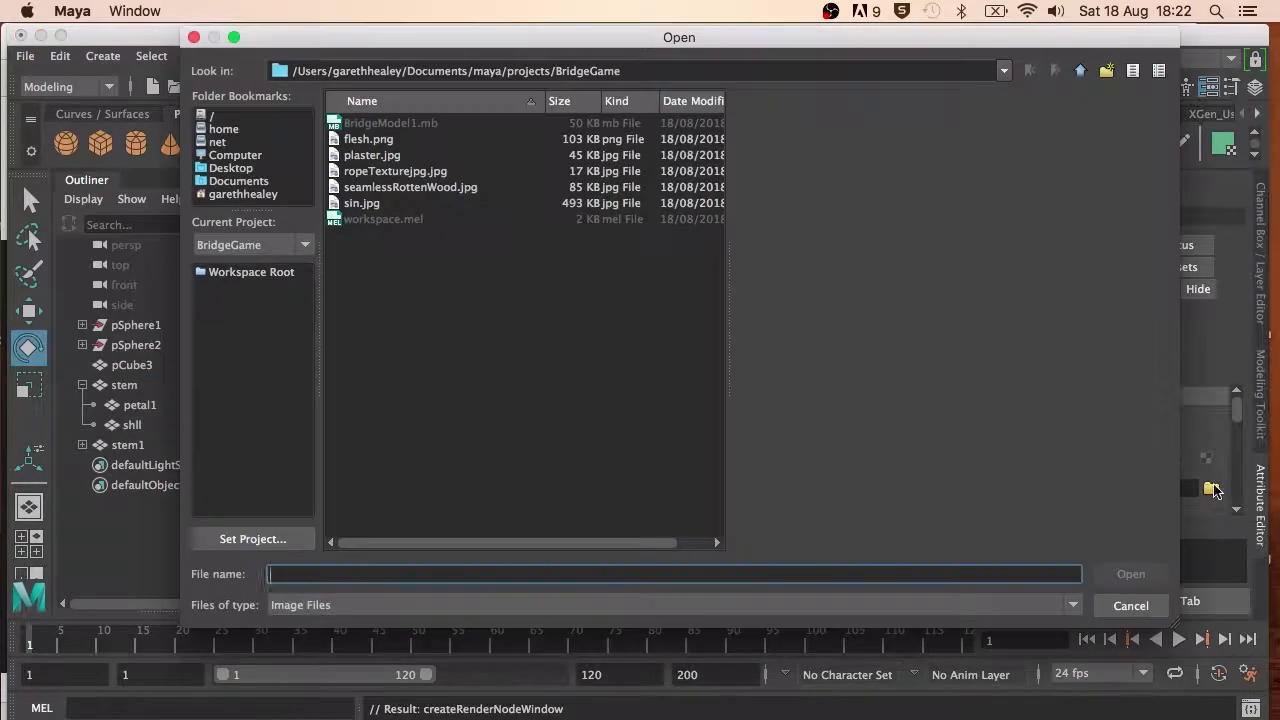
click(372, 155)
click(1130, 573)
Set the plaster texture's Repeat UV to 5 in both directions
click(900, 219)
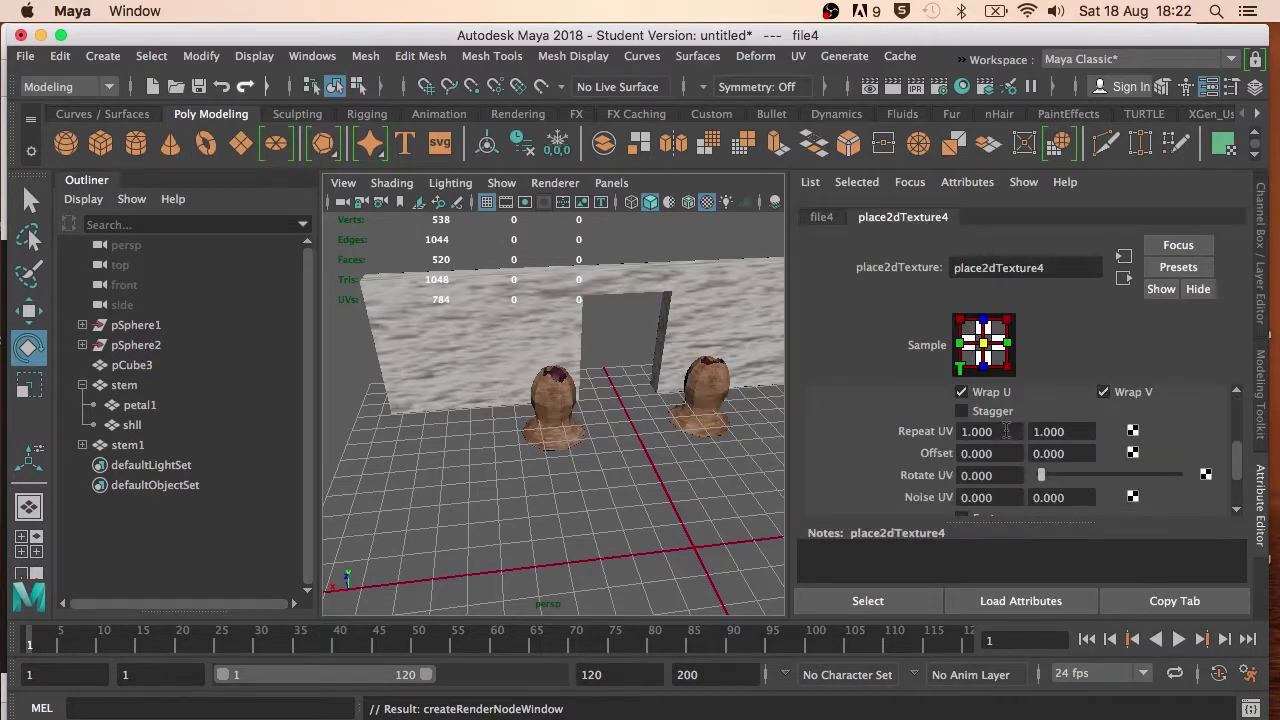
drag(1006, 431, 683, 402)
text(5)
key(Tab)
text(5)
key(Tab)
alt+drag(440, 469, 689, 417)
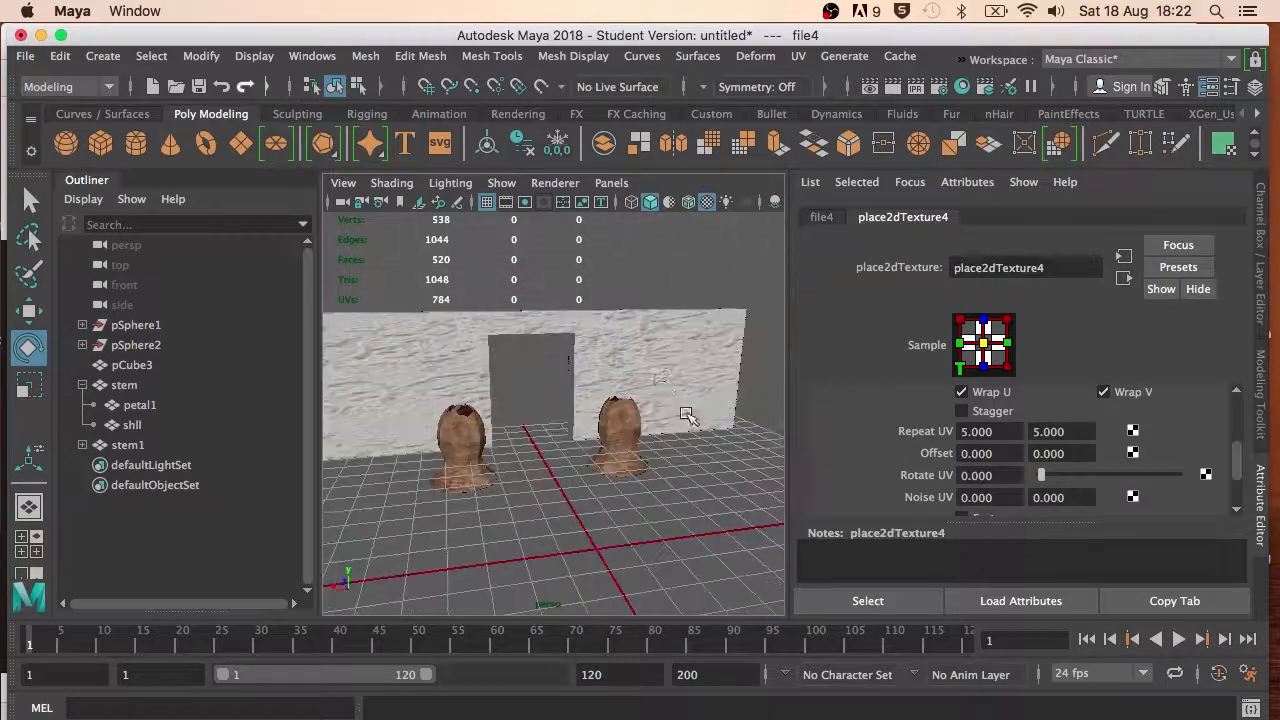
Duplicate the plaster wall and move the copy to the opposite end of the grid
click(690, 360)
scroll(690, 323, down, 10)
alt+drag(690, 323, 682, 502)
key(super+d)
key(w)
drag(502, 326, 655, 432)
Duplicate the wall again and set the copy's rotation to 0, 90, 0
key(super+d)
key(e)
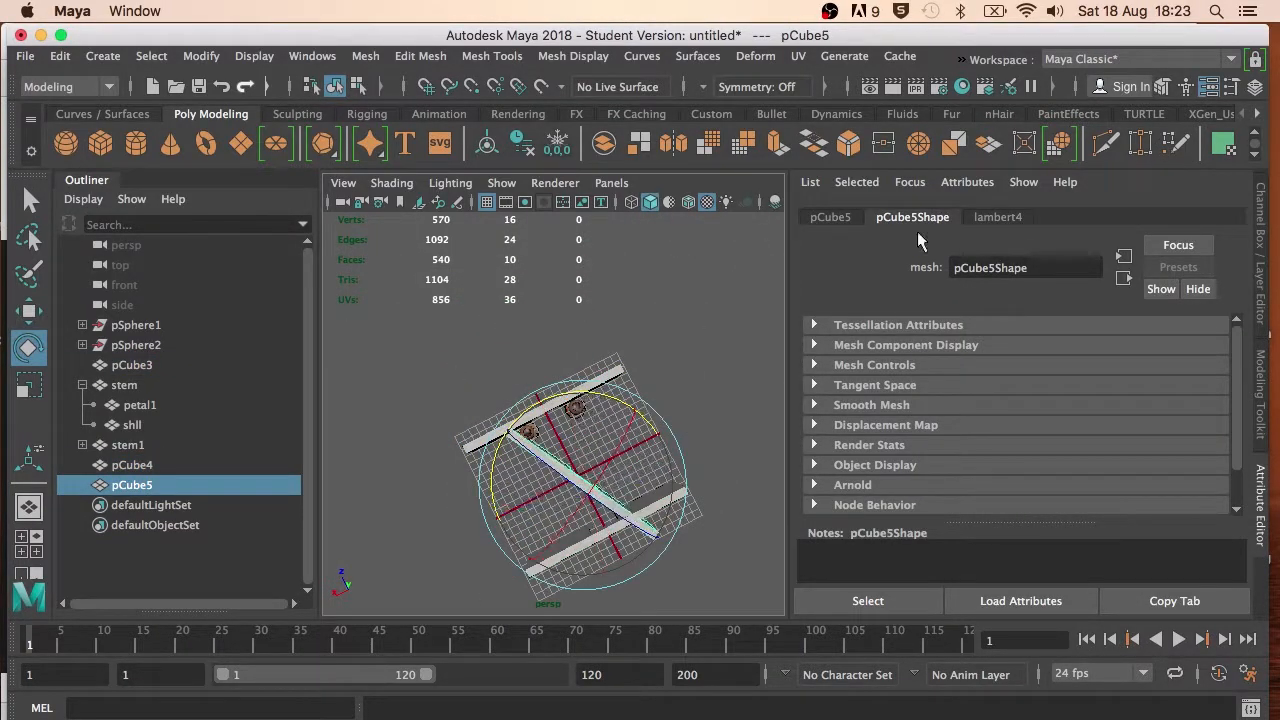
click(831, 217)
drag(1088, 370, 957, 362)
text(0)
key(Return)
text(90)
key(Return)
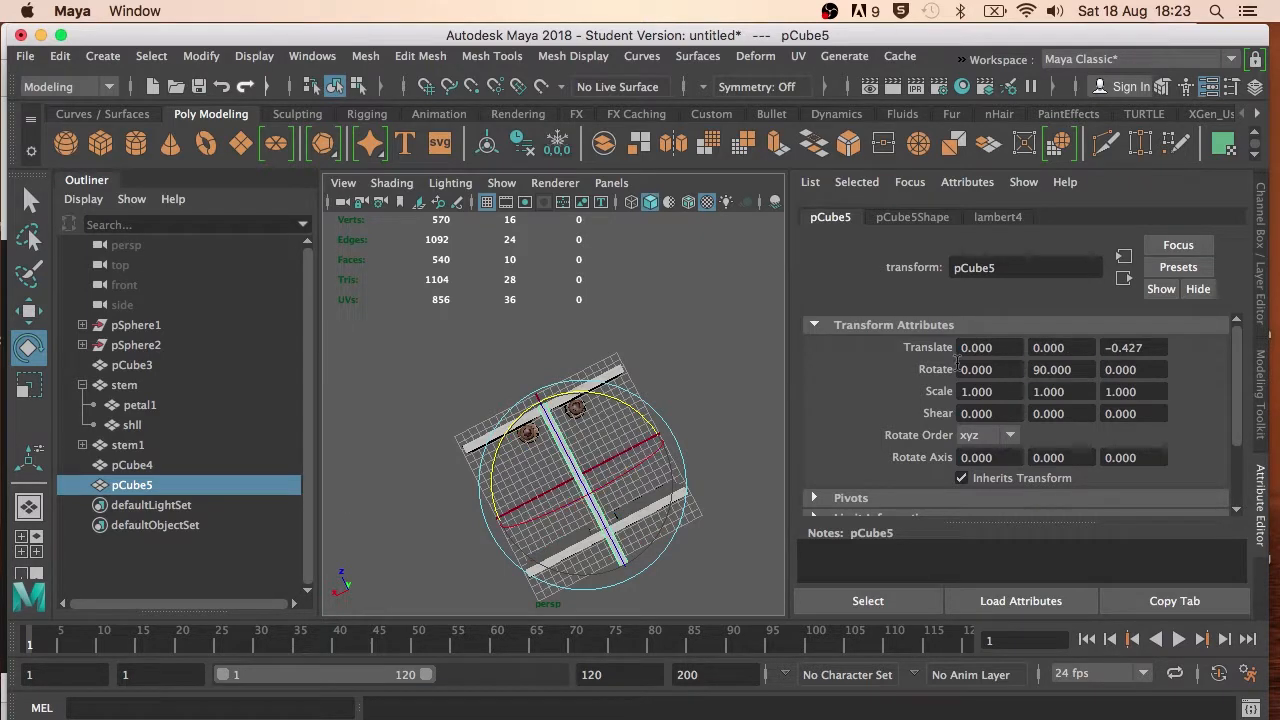
Move the rotated wall to one side of the room and place a duplicate of it on the opposite side
key(w)
drag(540, 400, 530, 380)
drag(496, 506, 680, 395)
key(super+d)
Create a polygon plane as the room's floor and scale it uniformly to 21.046
click(240, 143)
key(r)
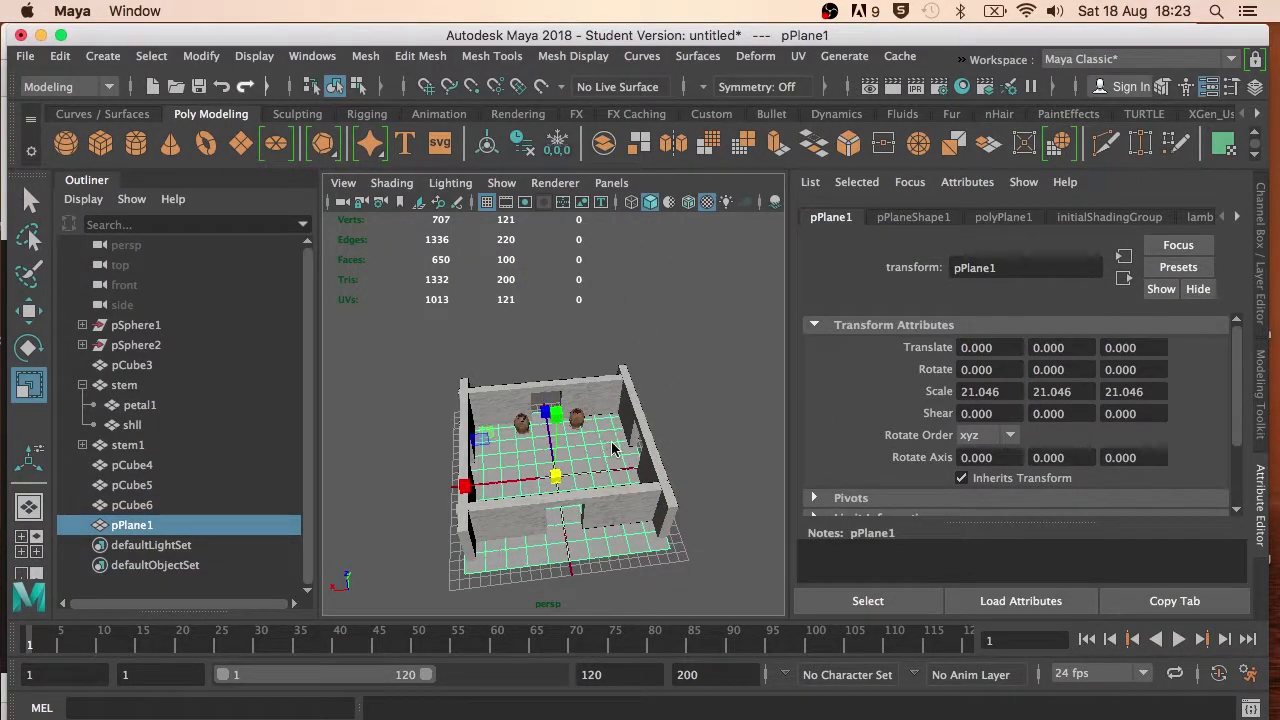
Assign the floor plane a new Lambert material with a Checker texture on its Color
right_drag(614, 450, 630, 712)
click(530, 300)
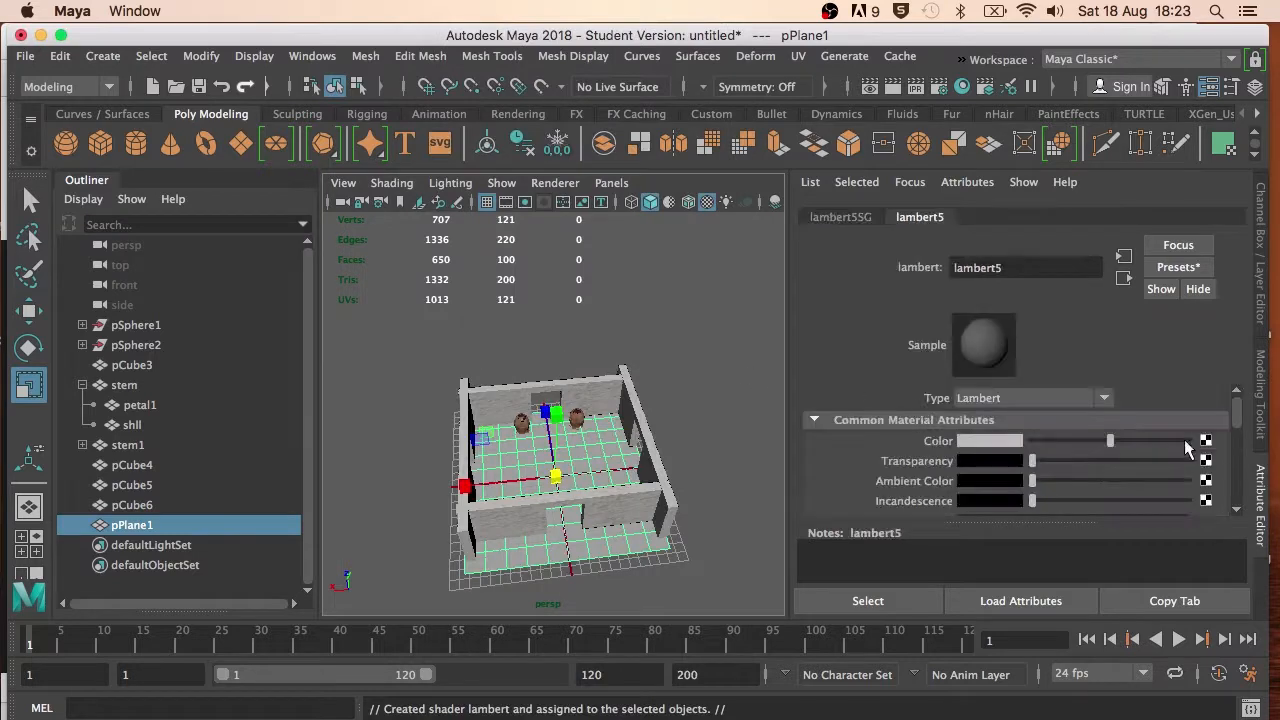
click(1207, 441)
click(817, 148)
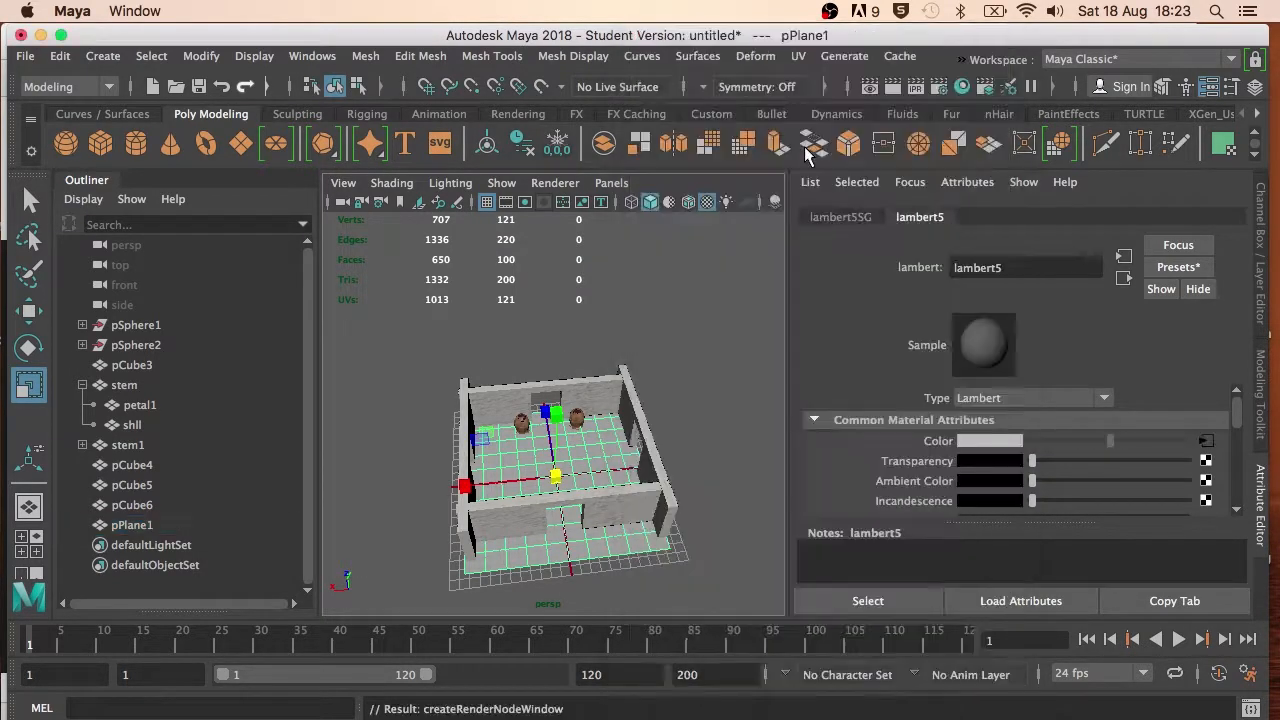
click(533, 516)
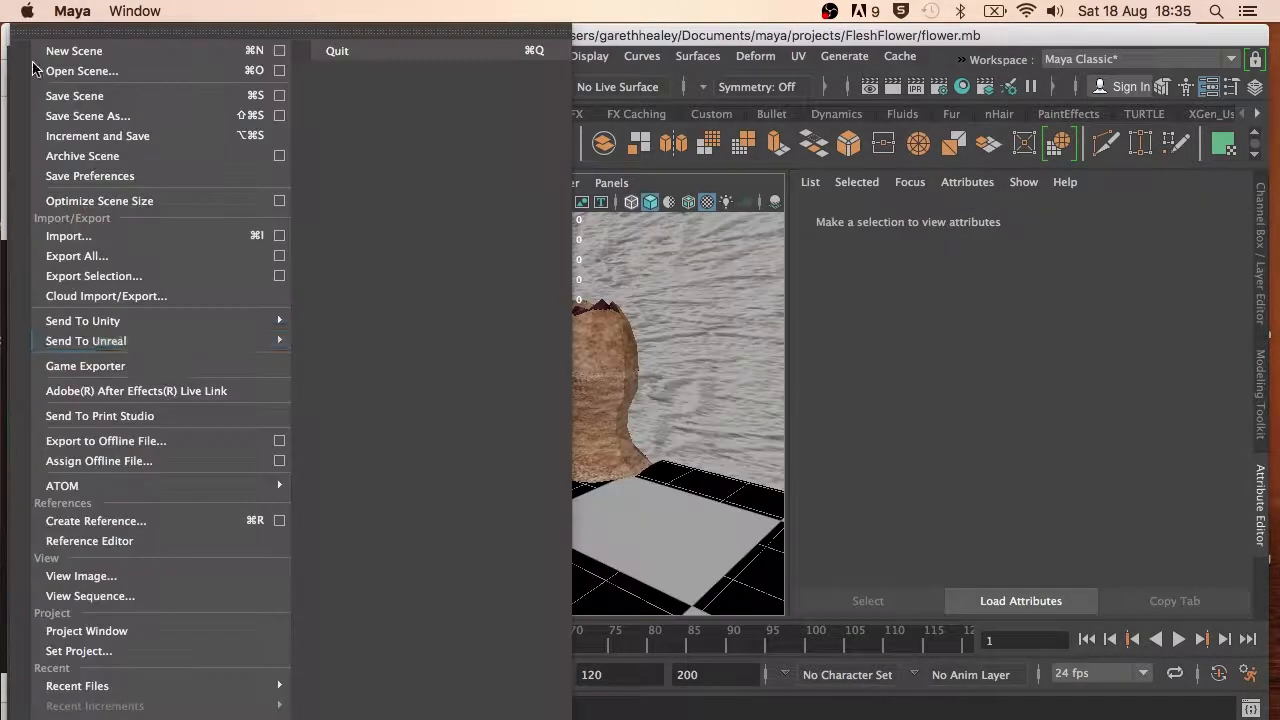
click(74, 116)
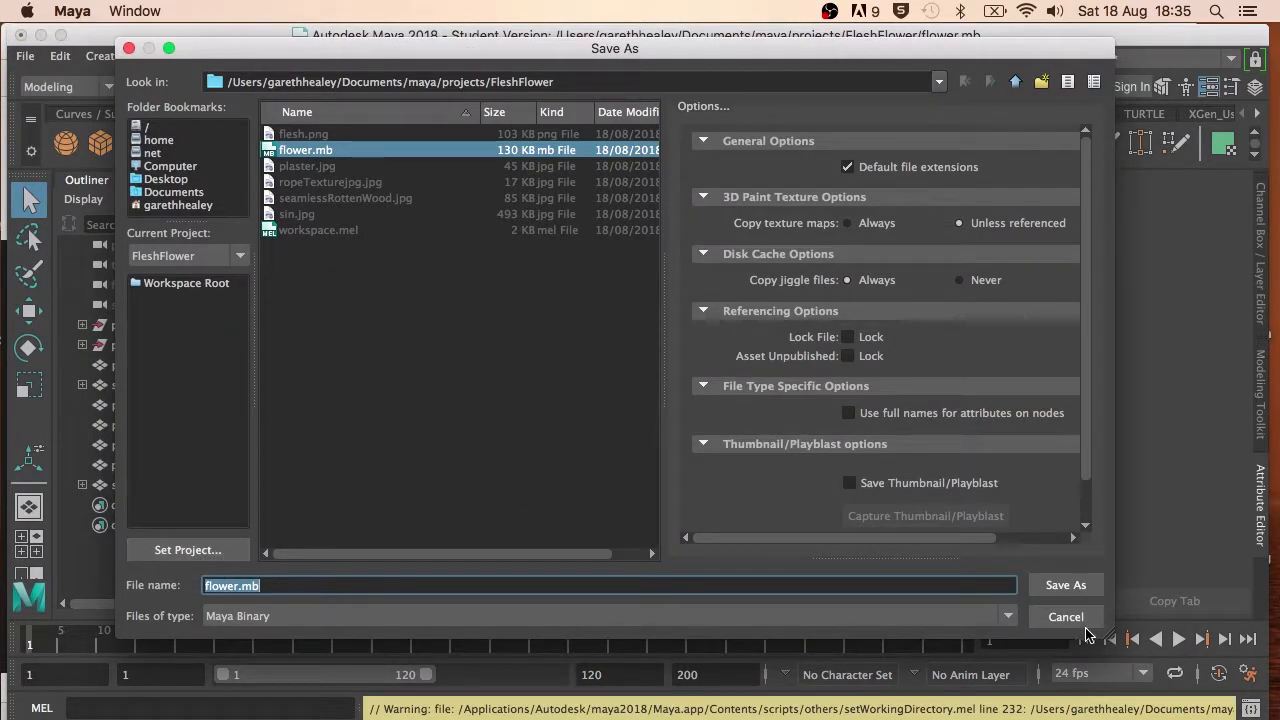
click(1066, 617)
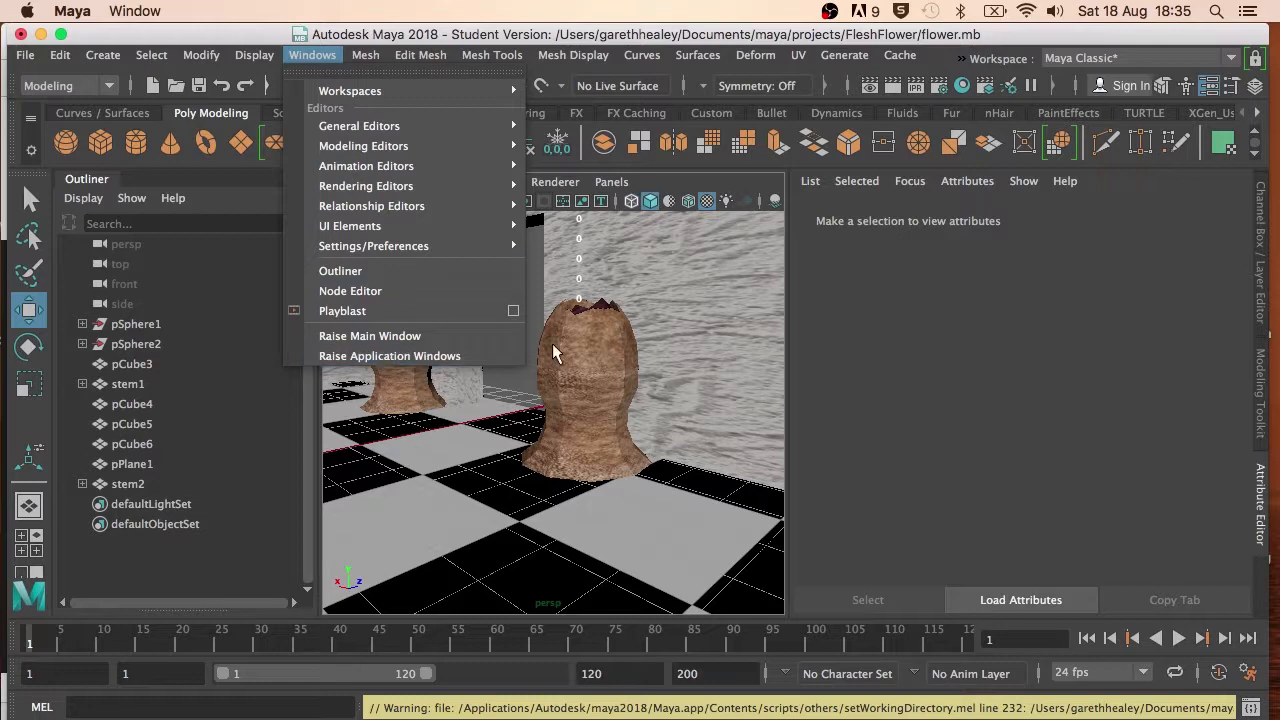
mouse_move(366, 55)
mouse_move(420, 106)
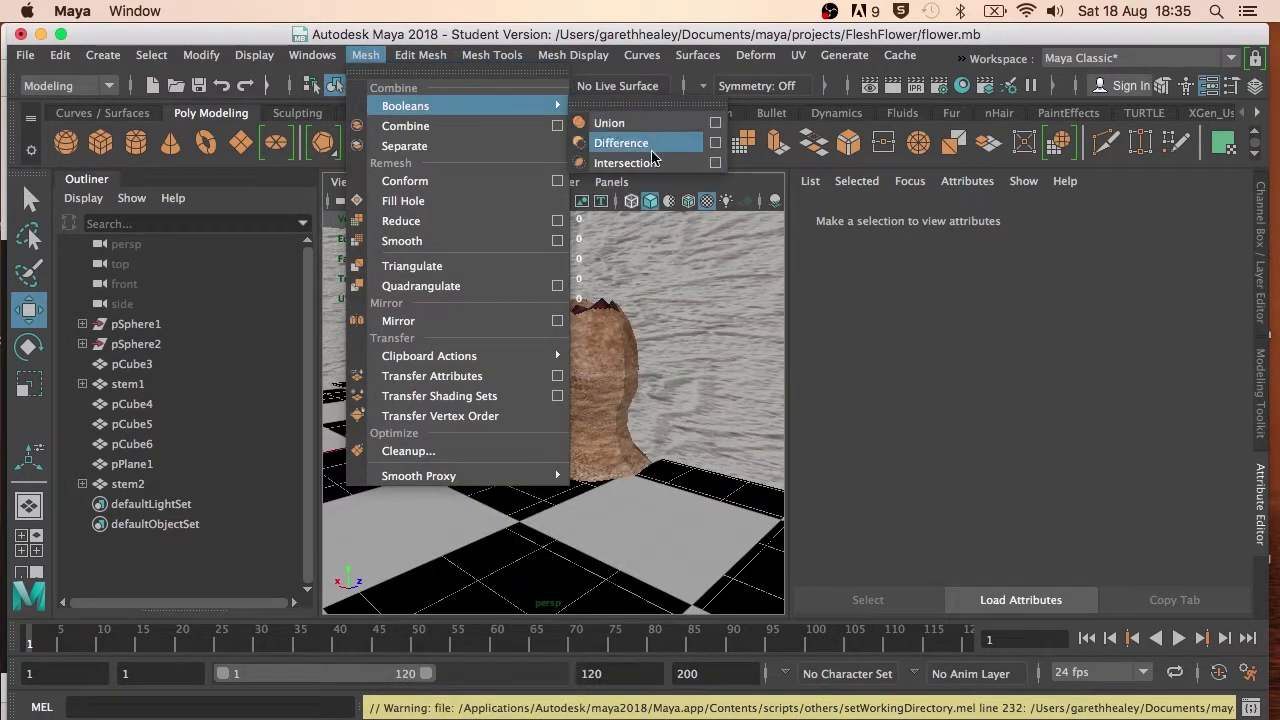
click(594, 370)
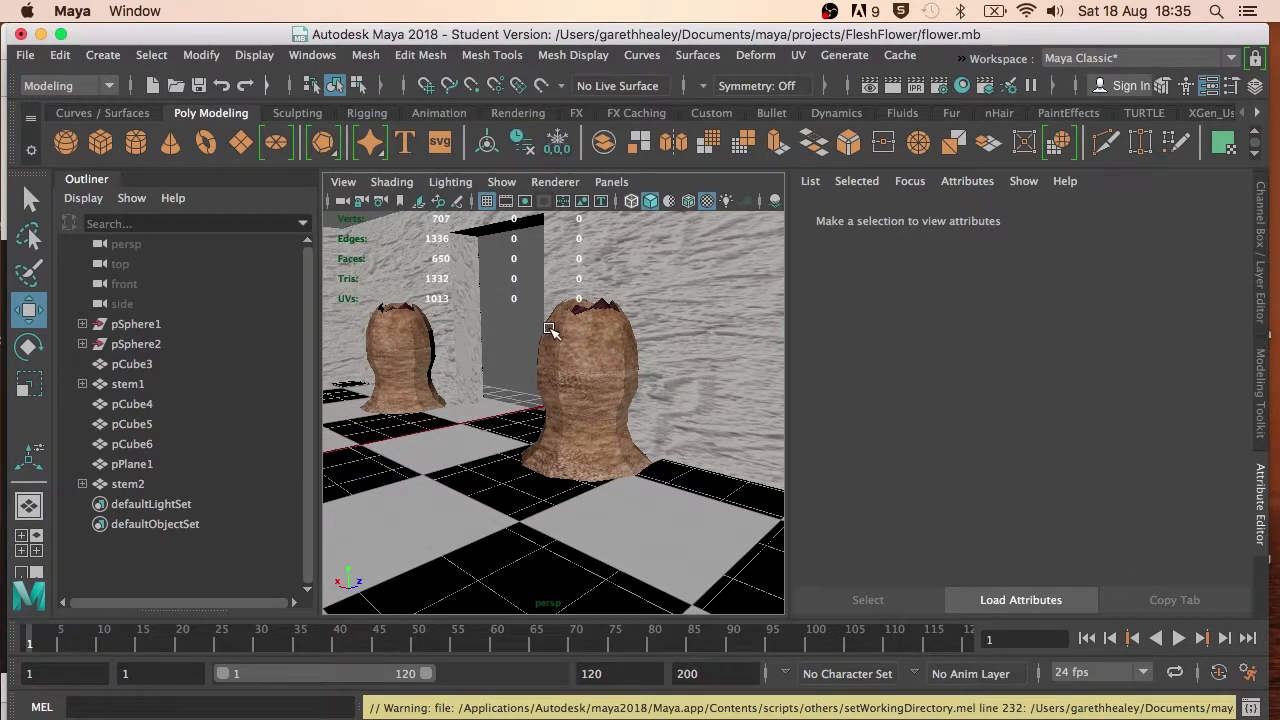
alt+drag(551, 331, 541, 307)
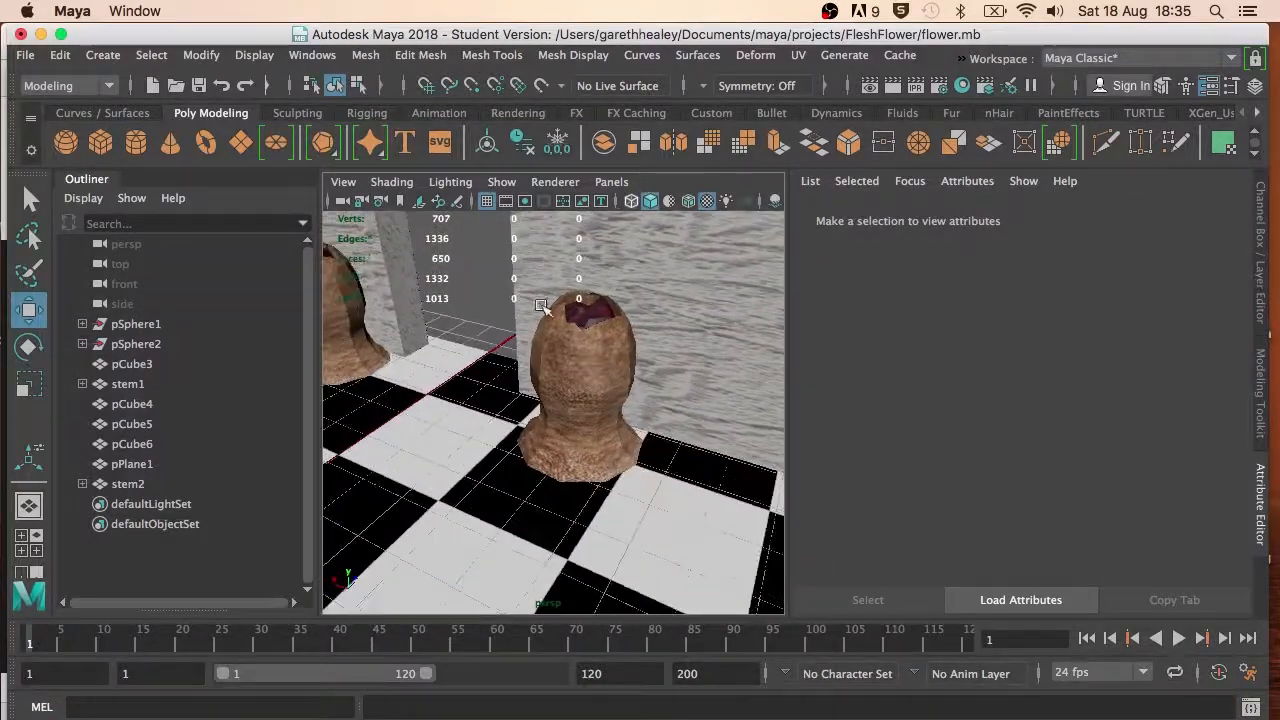